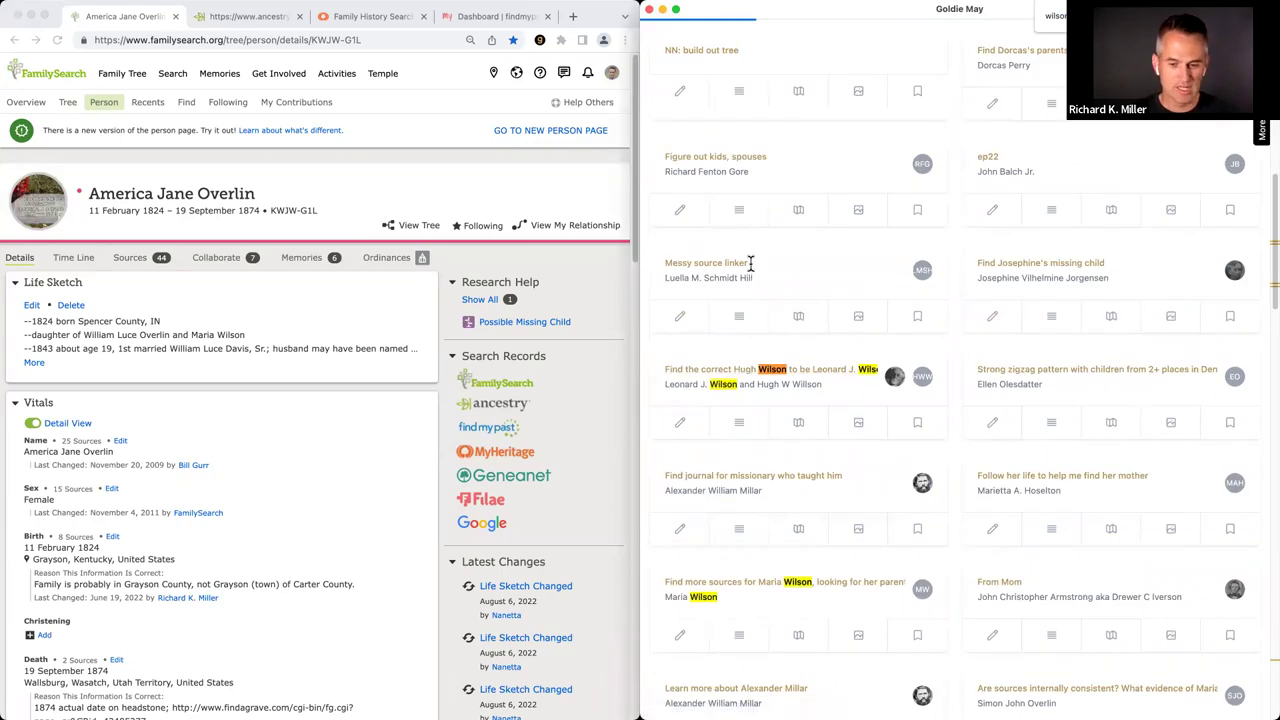
# Step: Open the project on finding the correct father and its first research subject's FamilySearch page, replacing the first browser tab
pyautogui.click(720, 366)
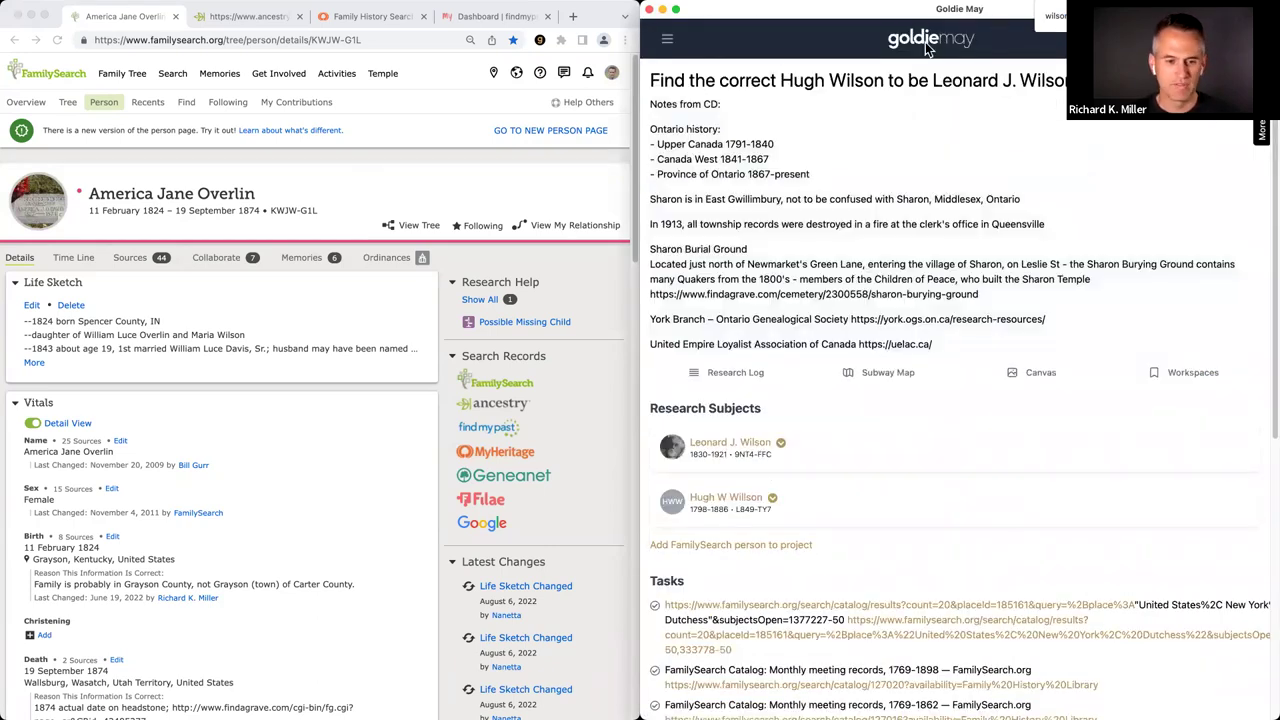
pyautogui.click(740, 452)
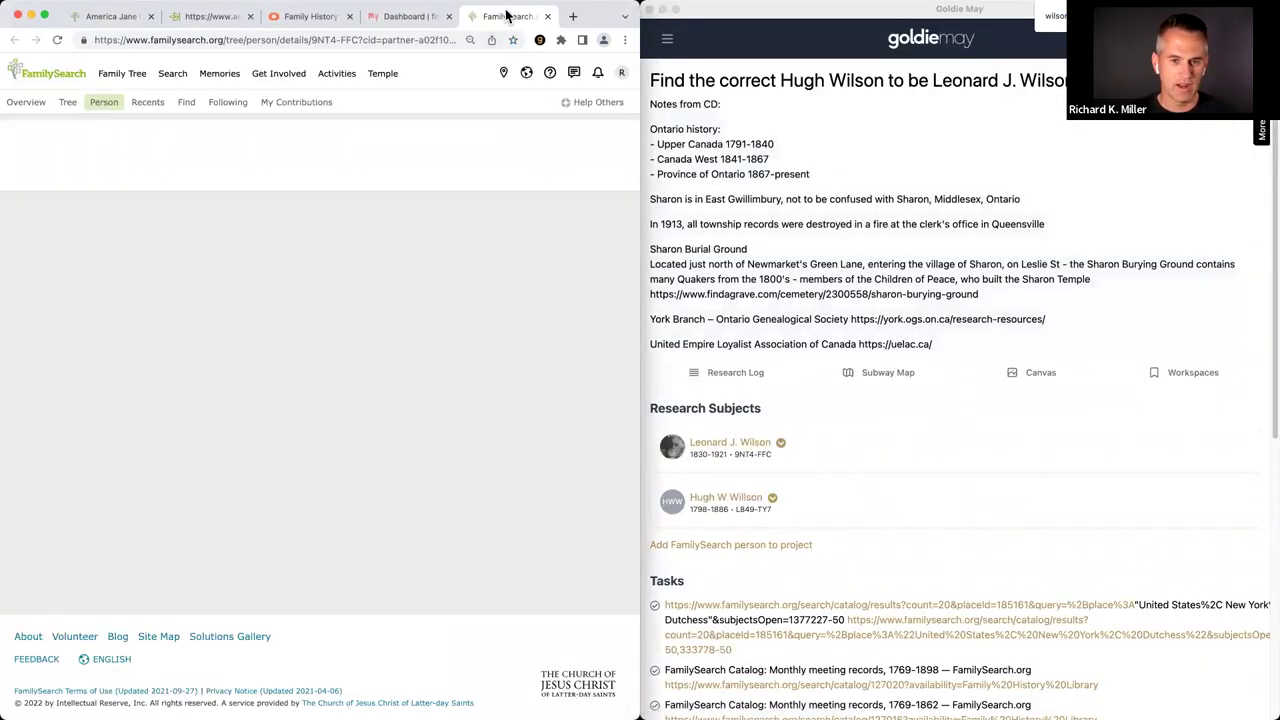
pyautogui.moveTo(507, 16); pyautogui.dragTo(145, 20)
pyautogui.click(150, 16)
# Step: Show the project's Subway Map with places grouped by State, Country and inspect the two subjects' birth events
pyautogui.click(888, 372)
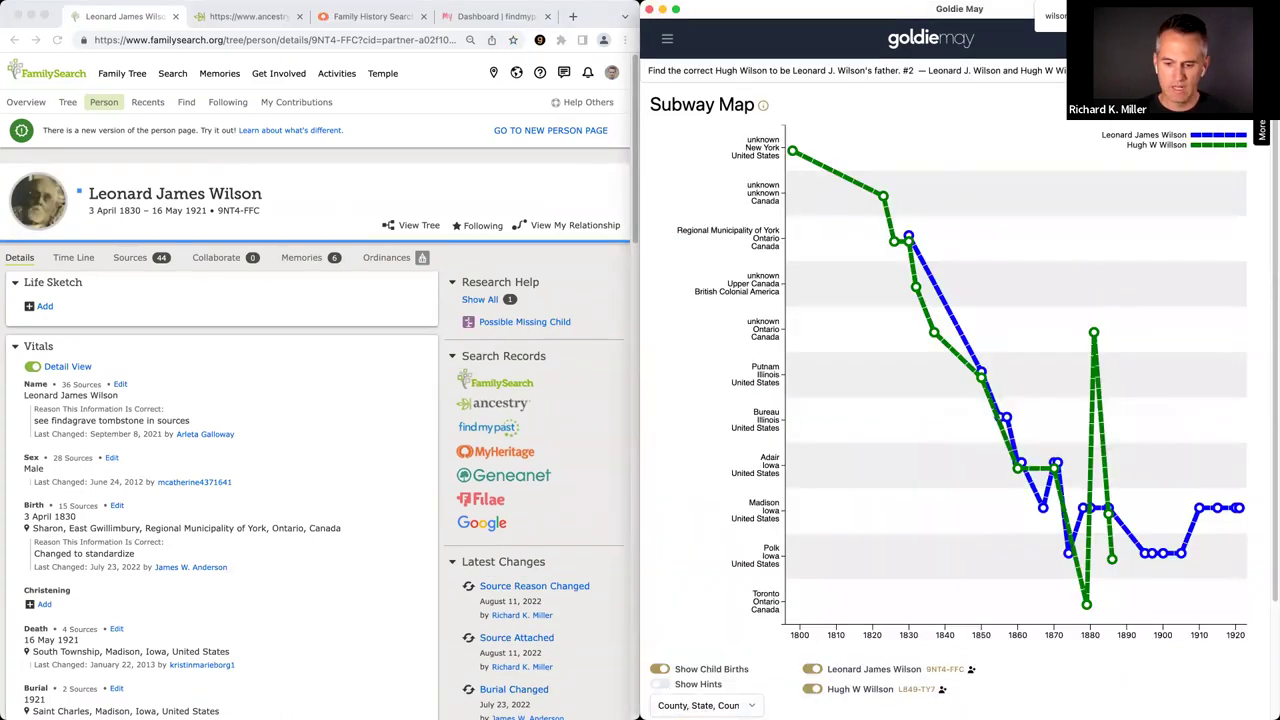
pyautogui.click(705, 705)
pyautogui.click(728, 683)
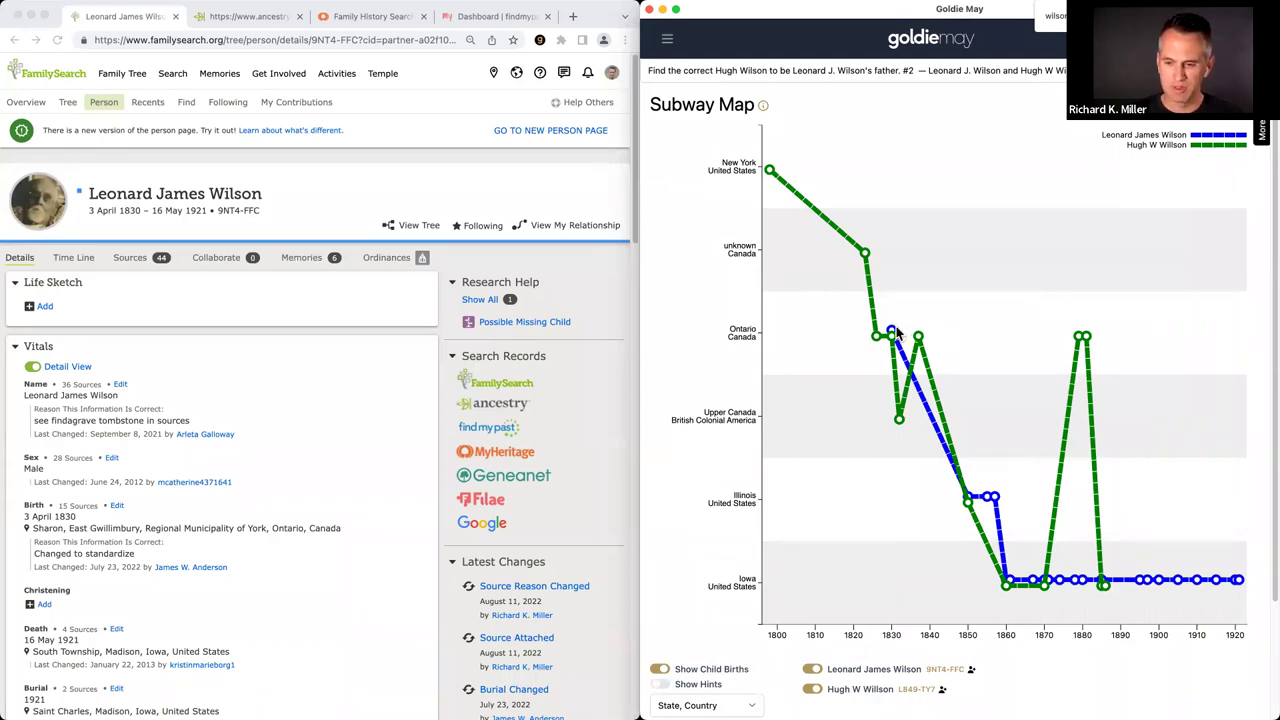
pyautogui.moveTo(890, 330)
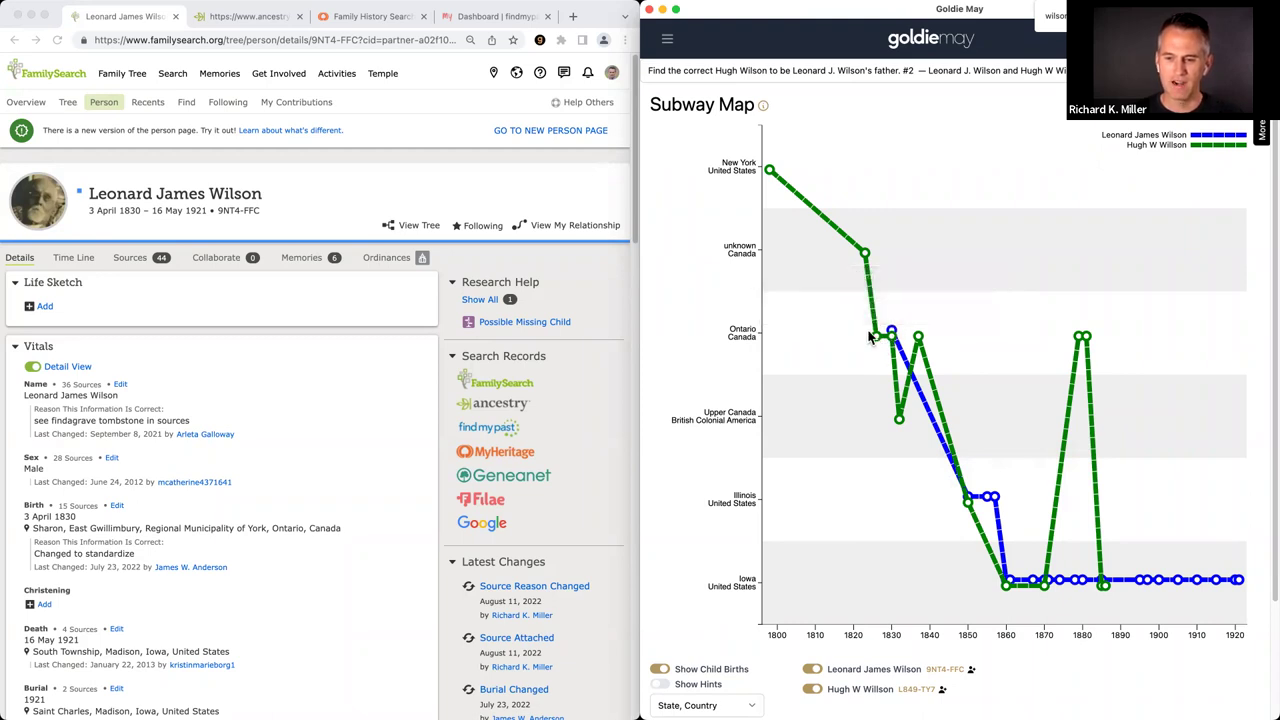
pyautogui.moveTo(769, 172)
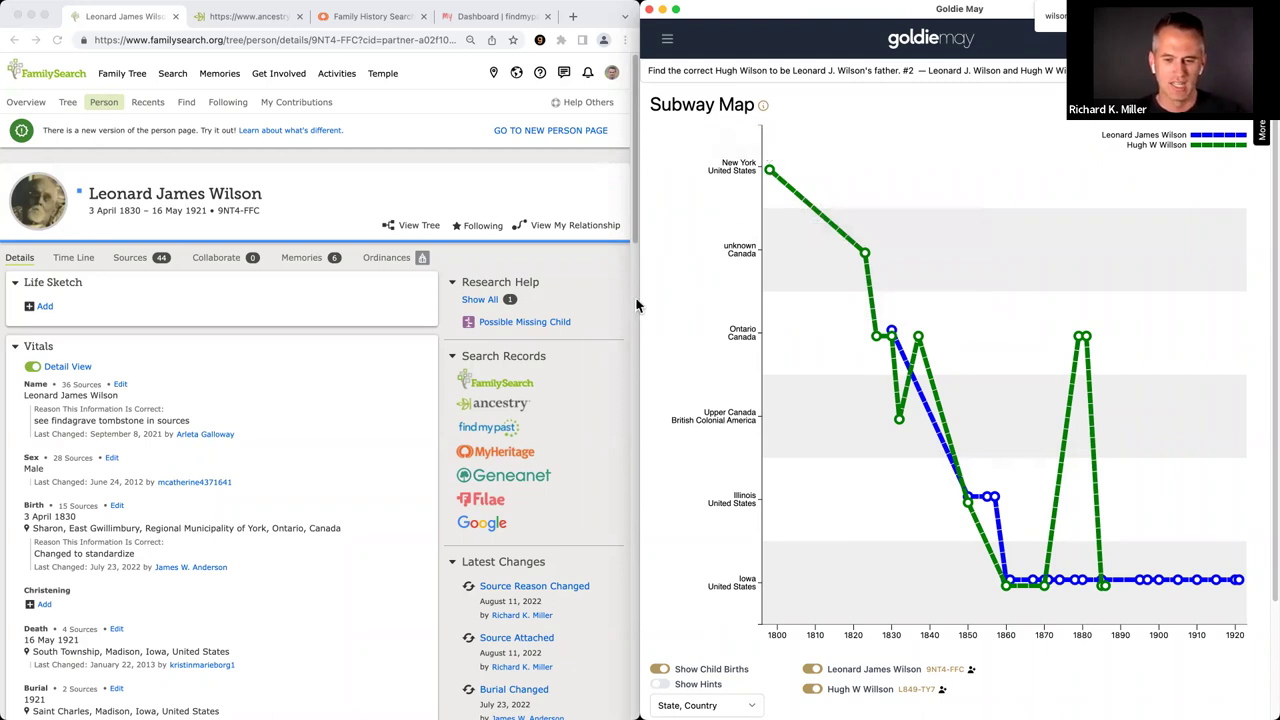
# Step: Open the FamilySearch page of the first subject's father from the Parents and Siblings list
pyautogui.scroll(-15, 425, 393)
pyautogui.scroll(-5, 425, 393)
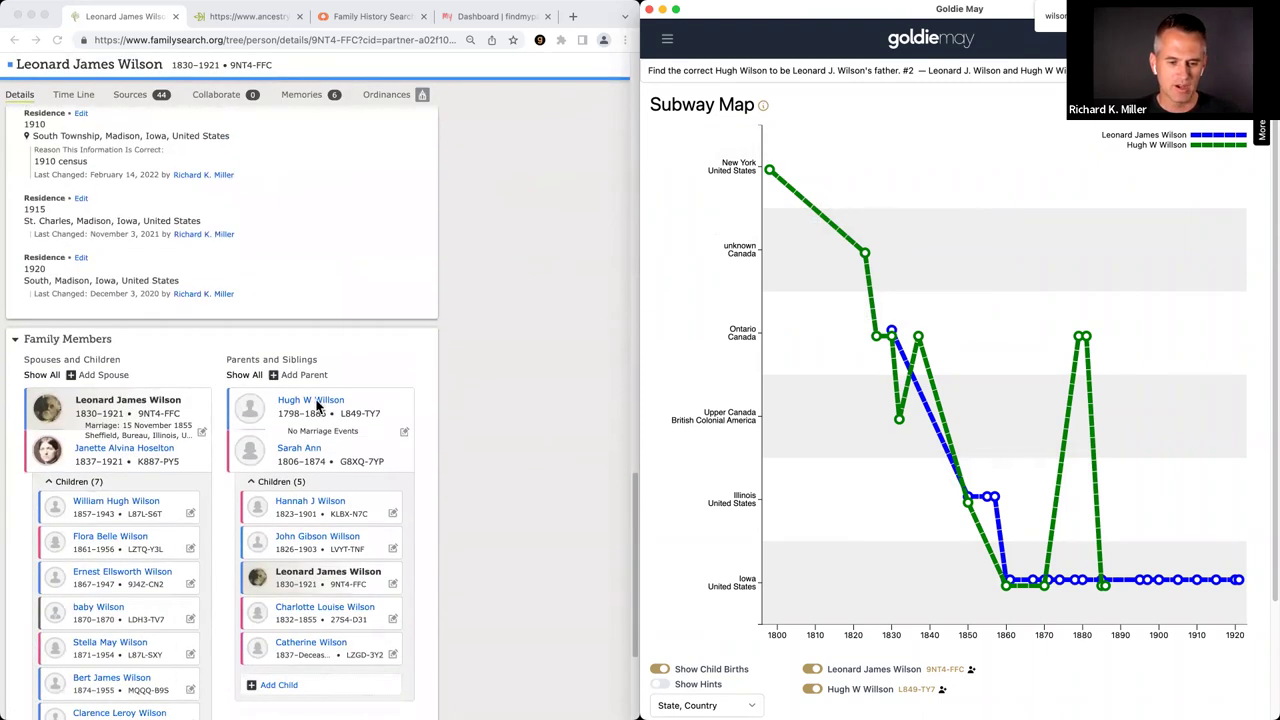
pyautogui.moveTo(316, 405)
pyautogui.click(330, 462)
# Step: Open the page of the subject's paternal grandfather from the father's Parents and Siblings list
pyautogui.scroll(-15, 285, 400)
pyautogui.scroll(-1, 296, 403)
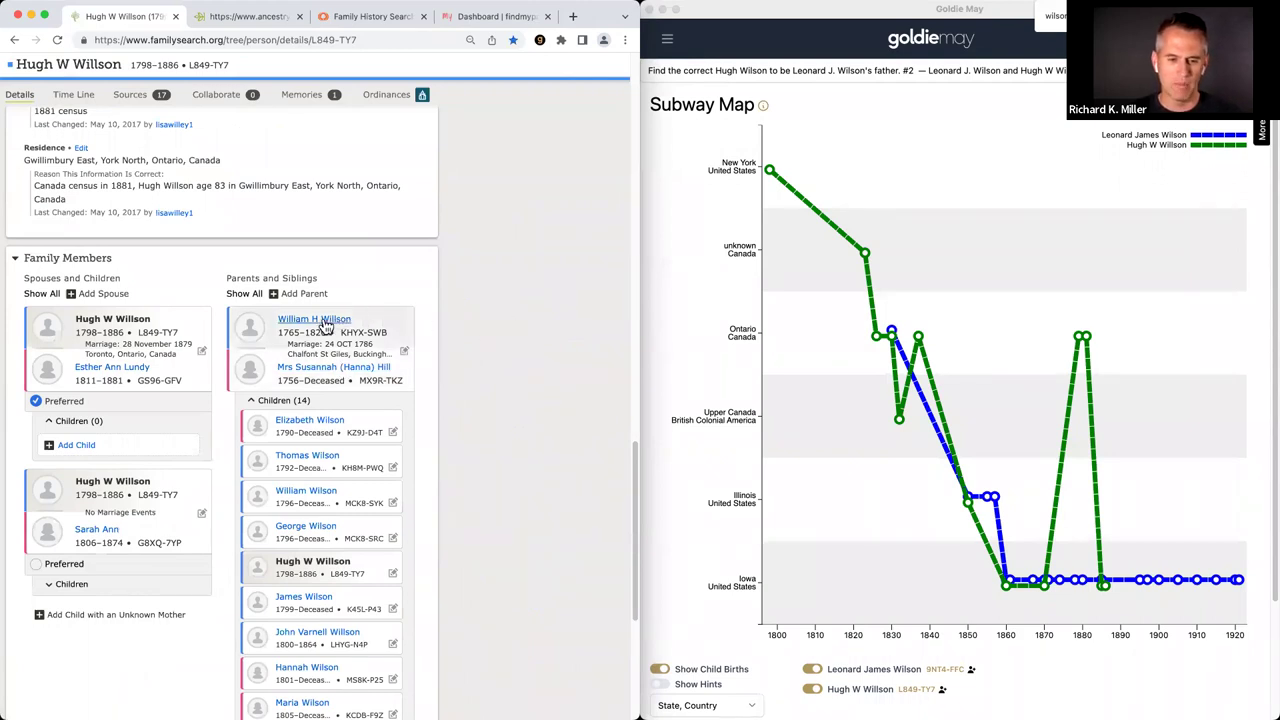
pyautogui.moveTo(320, 320)
pyautogui.click(320, 373)
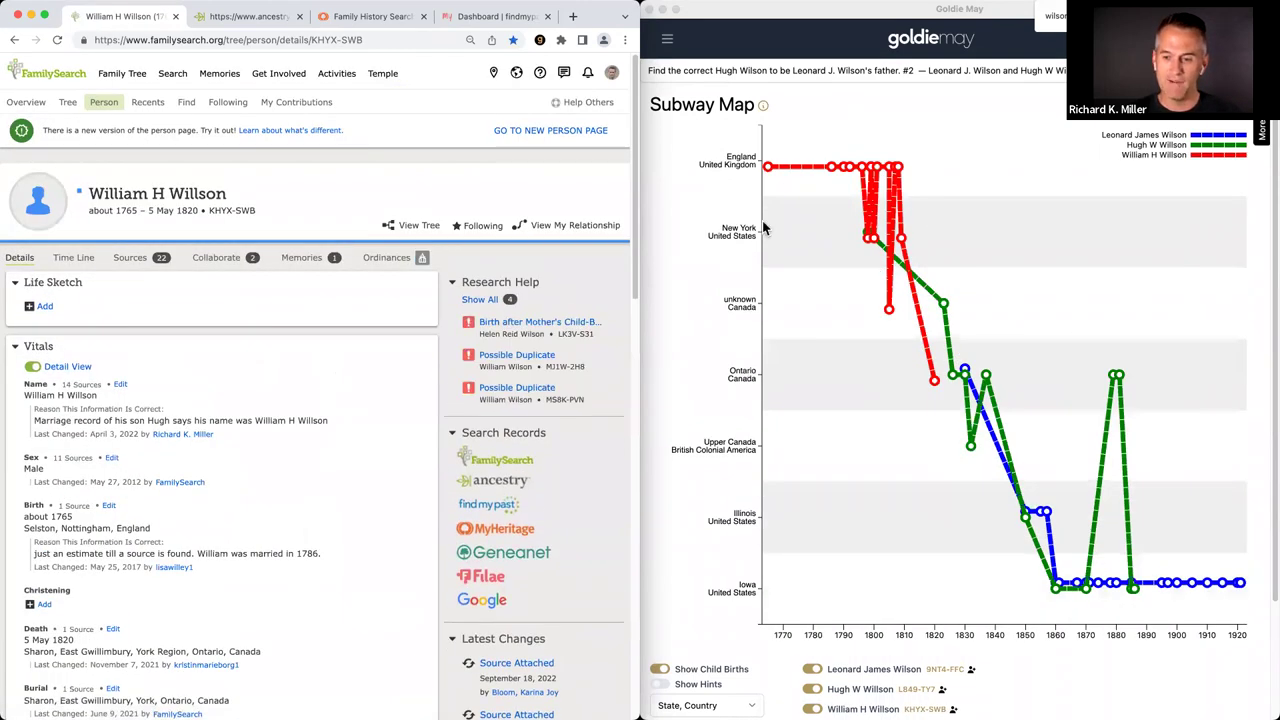
# Step: Inspect the 1786 marriage event on the grandfather's line in a temporarily widened Subway Map
pyautogui.moveTo(641, 294); pyautogui.dragTo(243, 320)
pyautogui.moveTo(563, 212)
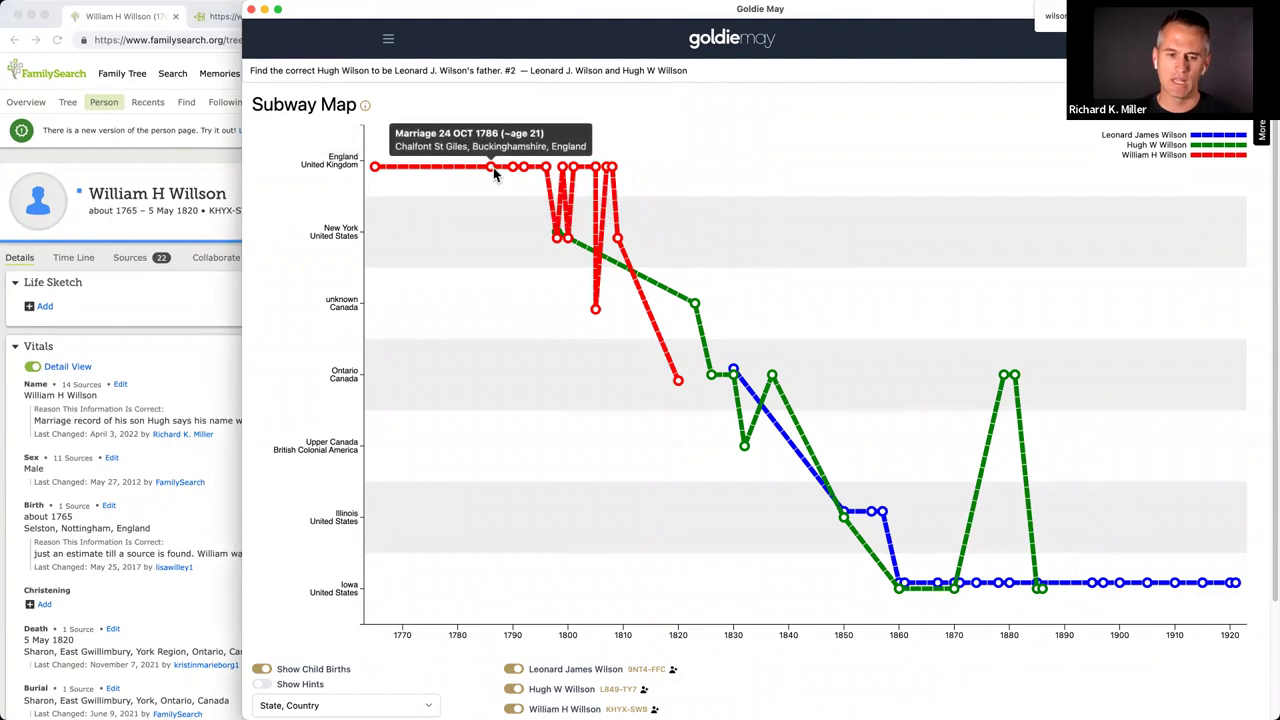
pyautogui.moveTo(247, 317); pyautogui.dragTo(635, 304)
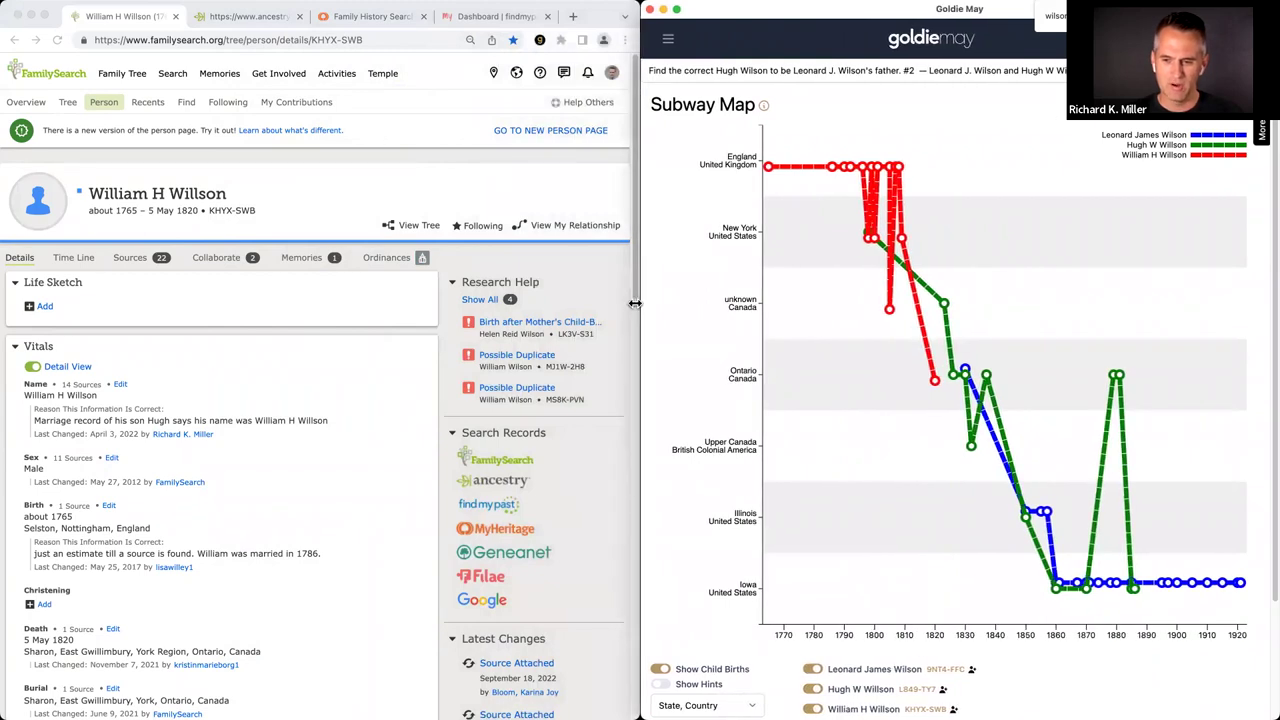
# Step: Return to the father's FamilySearch page and open his list of sources
pyautogui.click(14, 40)
pyautogui.scroll(-3, 302, 338)
pyautogui.scroll(-5, 300, 340)
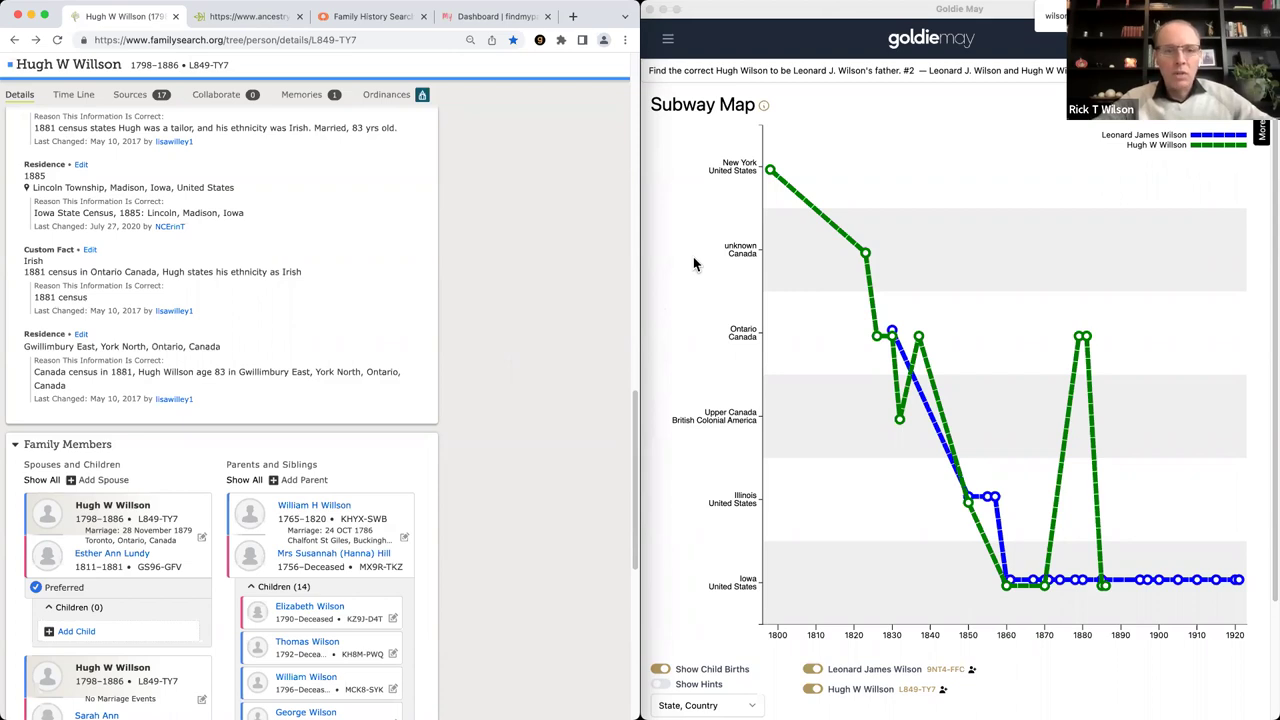
pyautogui.click(143, 94)
pyautogui.scroll(-10, 220, 340)
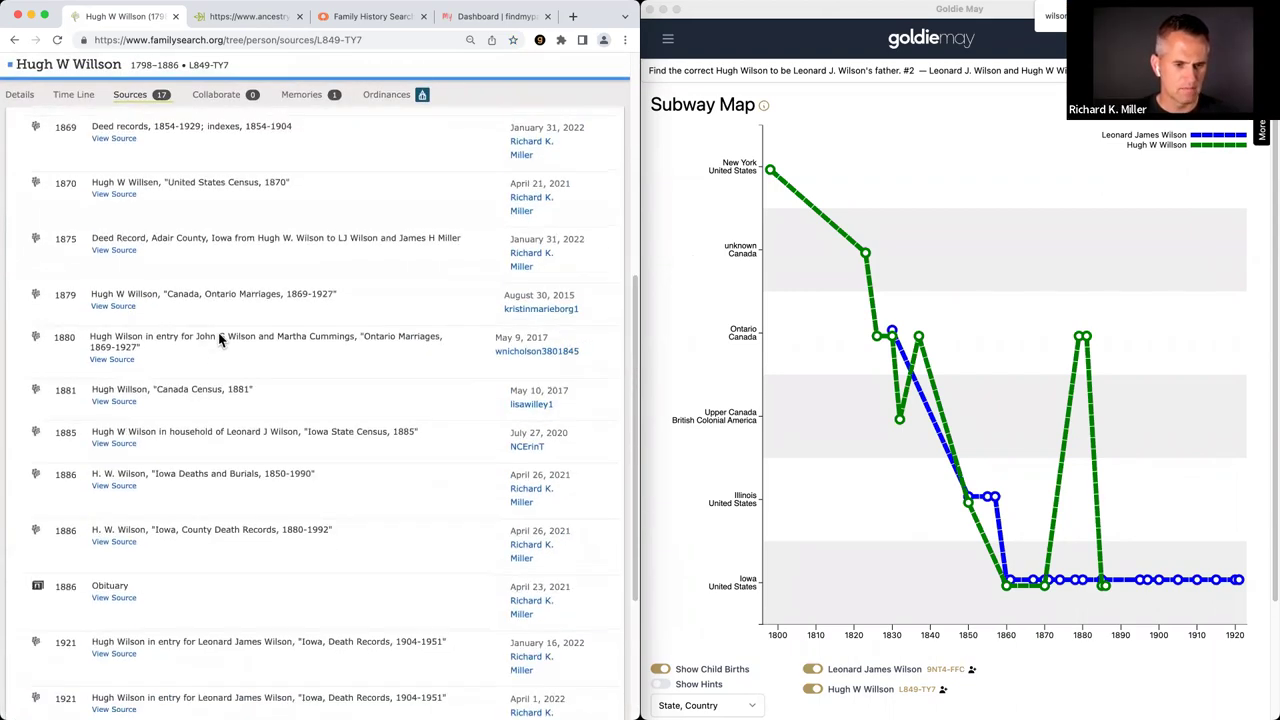
# Step: Open the father's 1886 "Iowa, County Death Records" source, view its record image, and return to the sources list
pyautogui.click(211, 298)
pyautogui.click(134, 297)
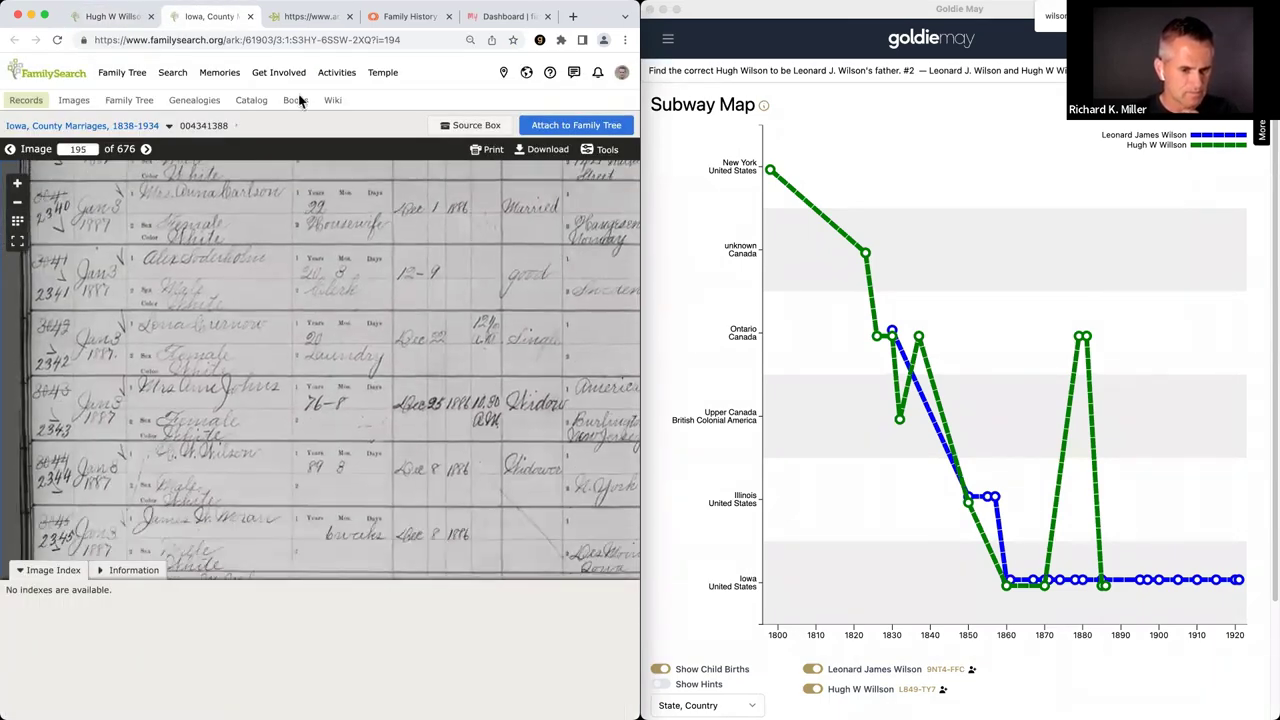
pyautogui.hotkey('ctrl', 'shift', 'Tab')
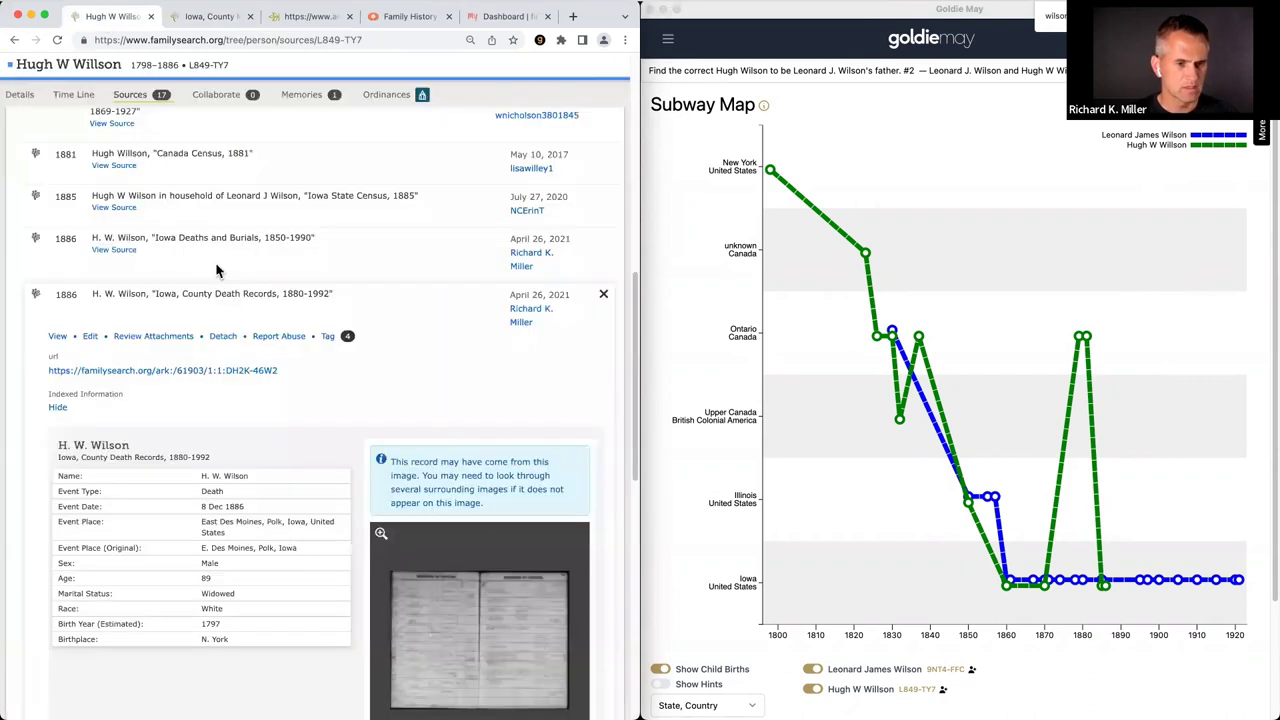
# Step: Expand the father's 1879 "Canada, Ontario Marriages" source and open its original document image
pyautogui.scroll(3, 200, 300)
pyautogui.scroll(-2, 196, 300)
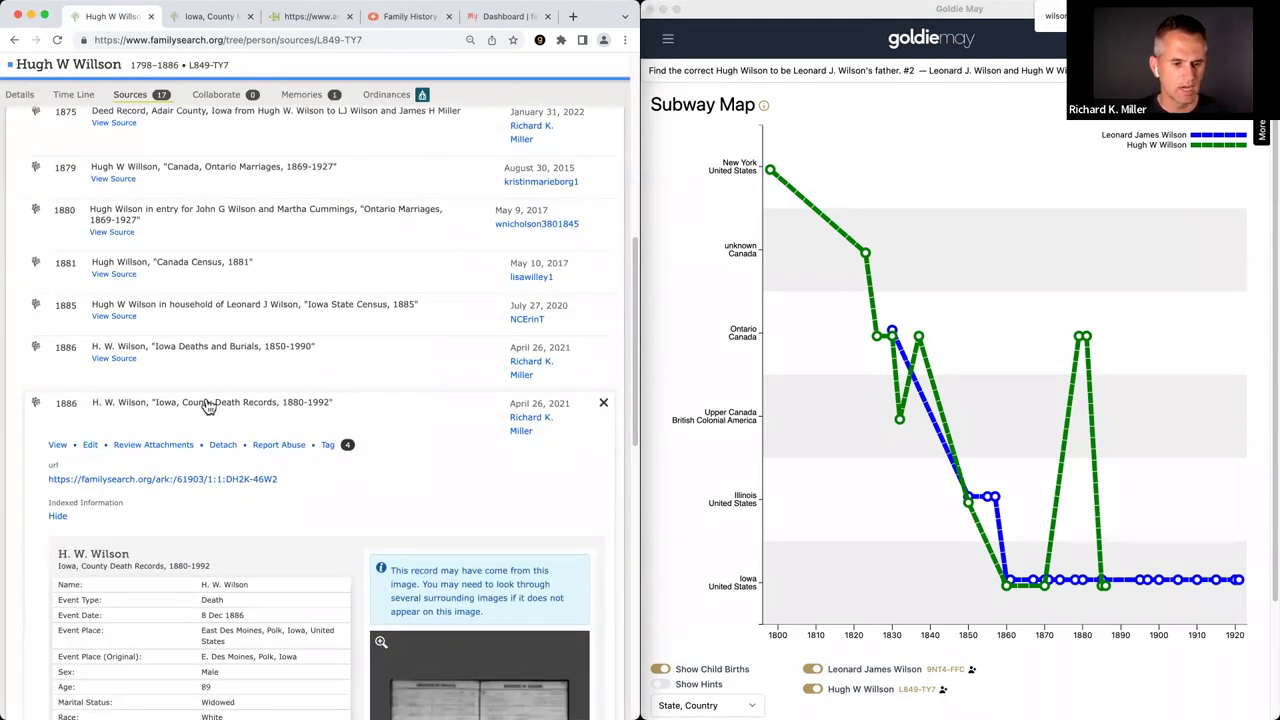
pyautogui.scroll(1, 206, 403)
pyautogui.click(223, 220)
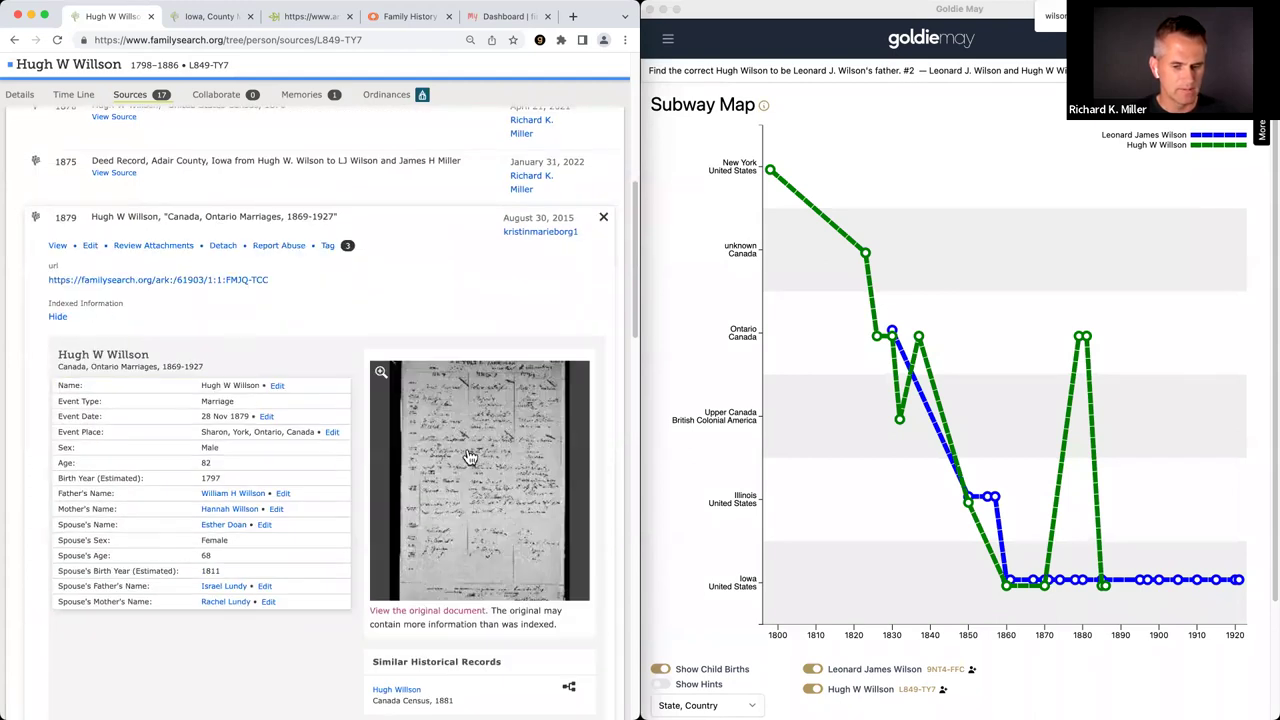
pyautogui.click(470, 458)
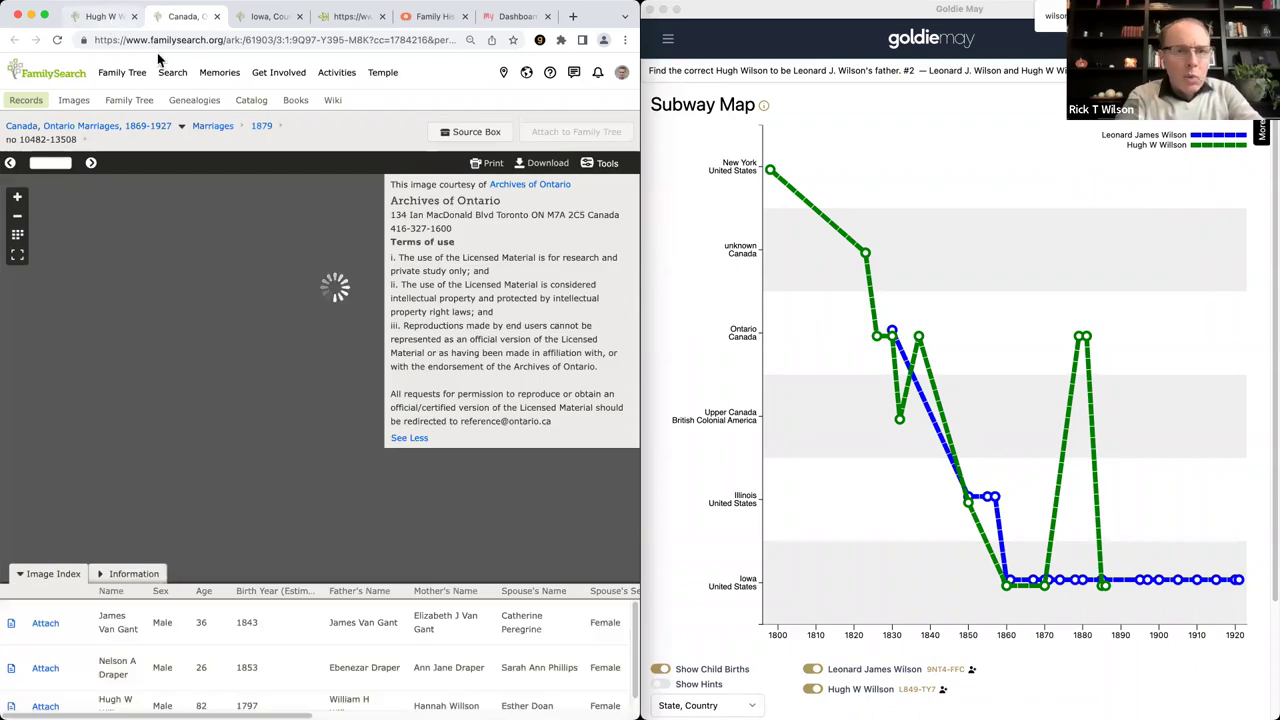
# Step: Inspect the 1879 event on the Subway Map and magnify the third entry on the marriage register page
pyautogui.click(1007, 430)
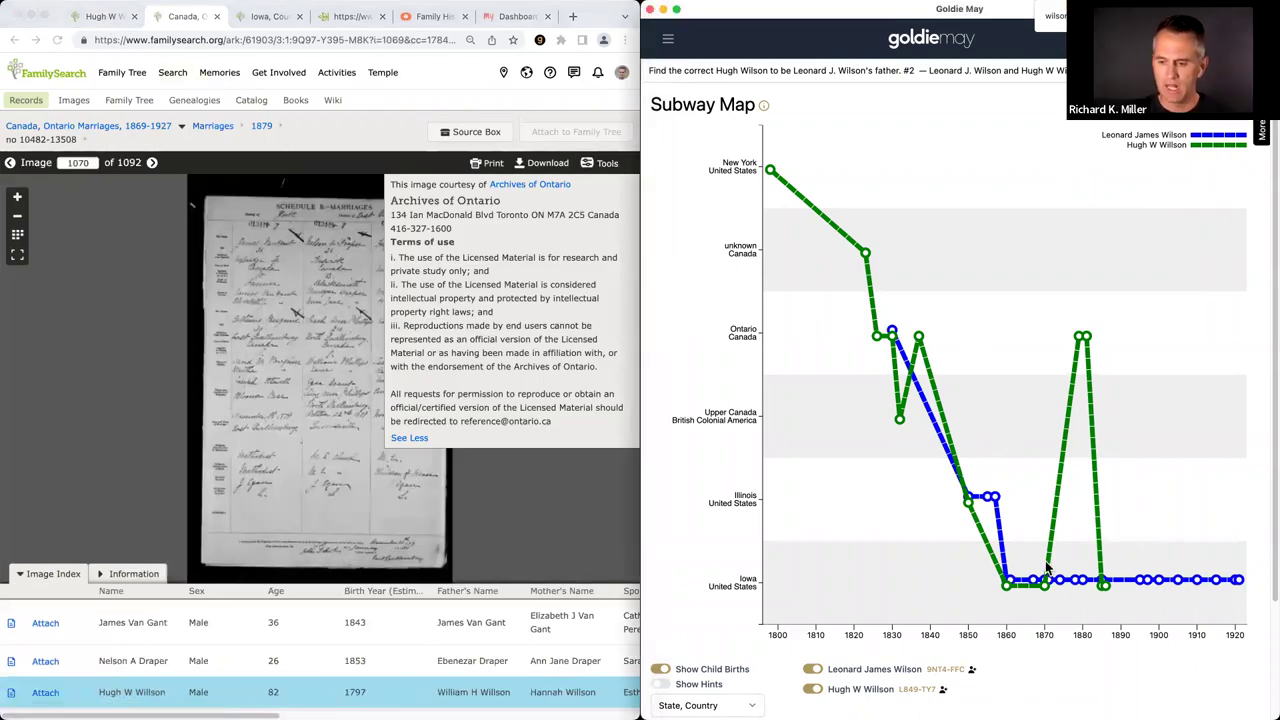
pyautogui.moveTo(1083, 338)
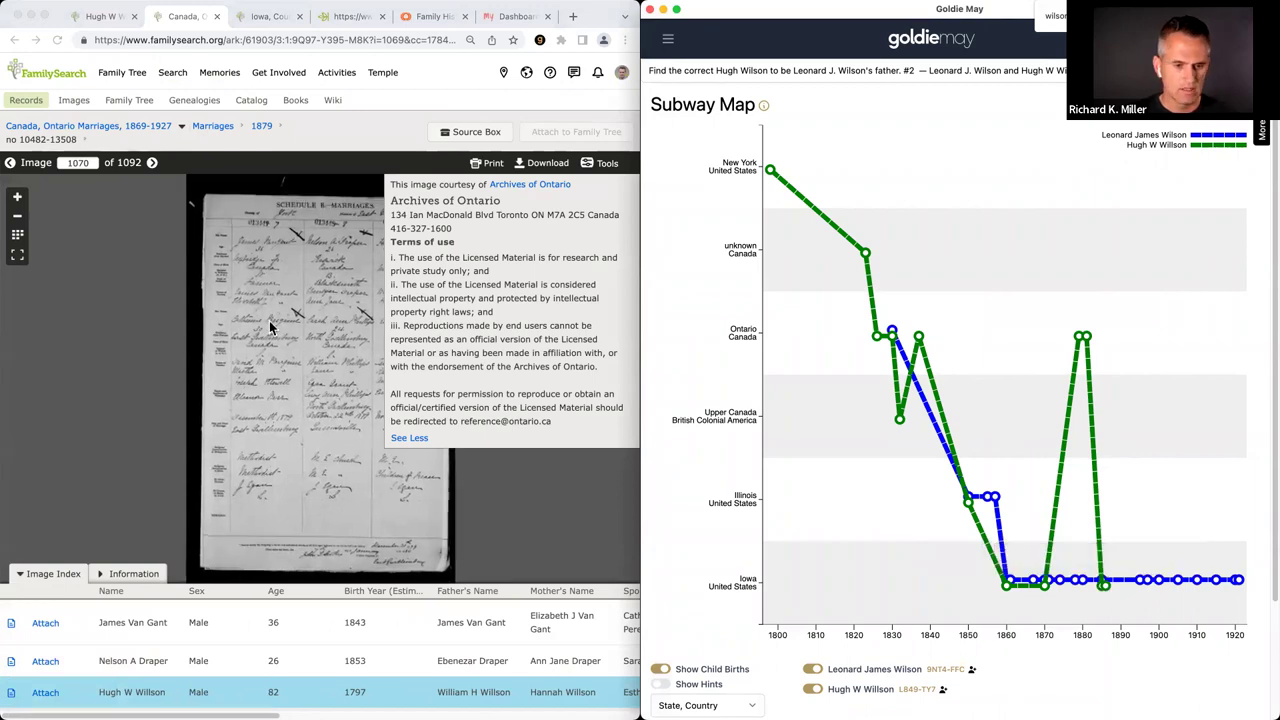
pyautogui.scroll(5, 270, 326)
pyautogui.click(180, 342)
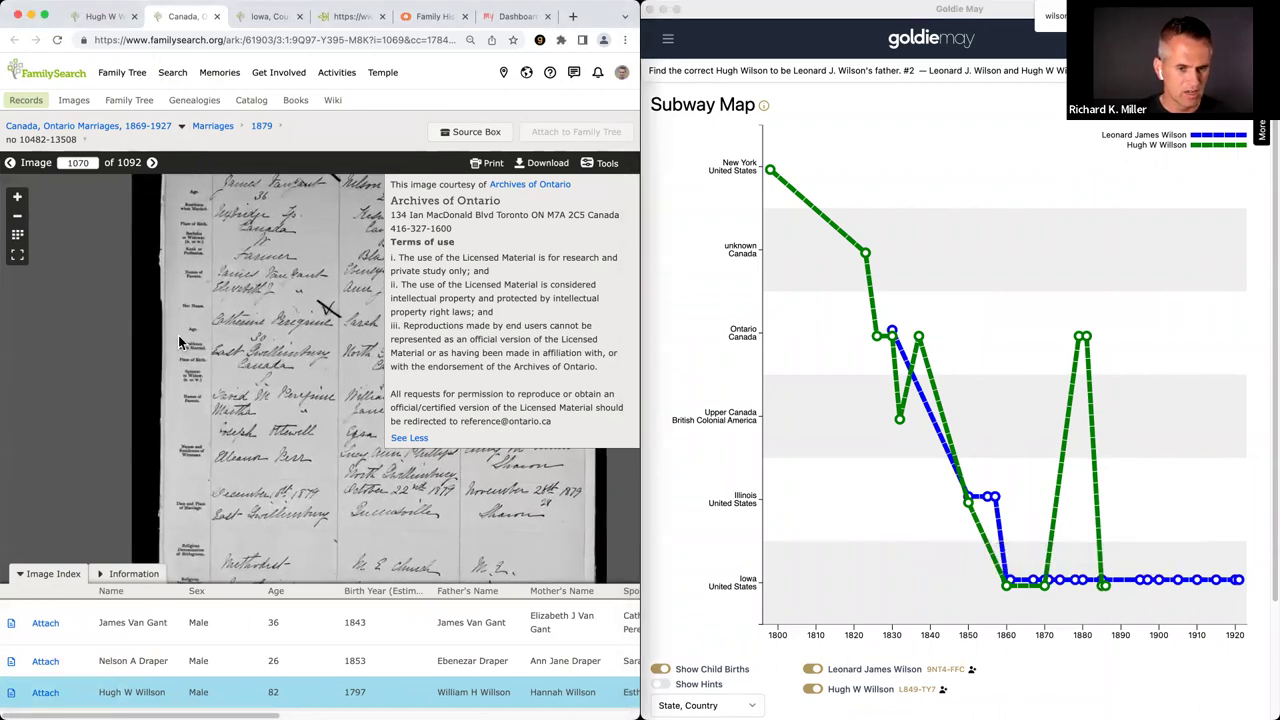
pyautogui.moveTo(370, 262); pyautogui.dragTo(195, 360)
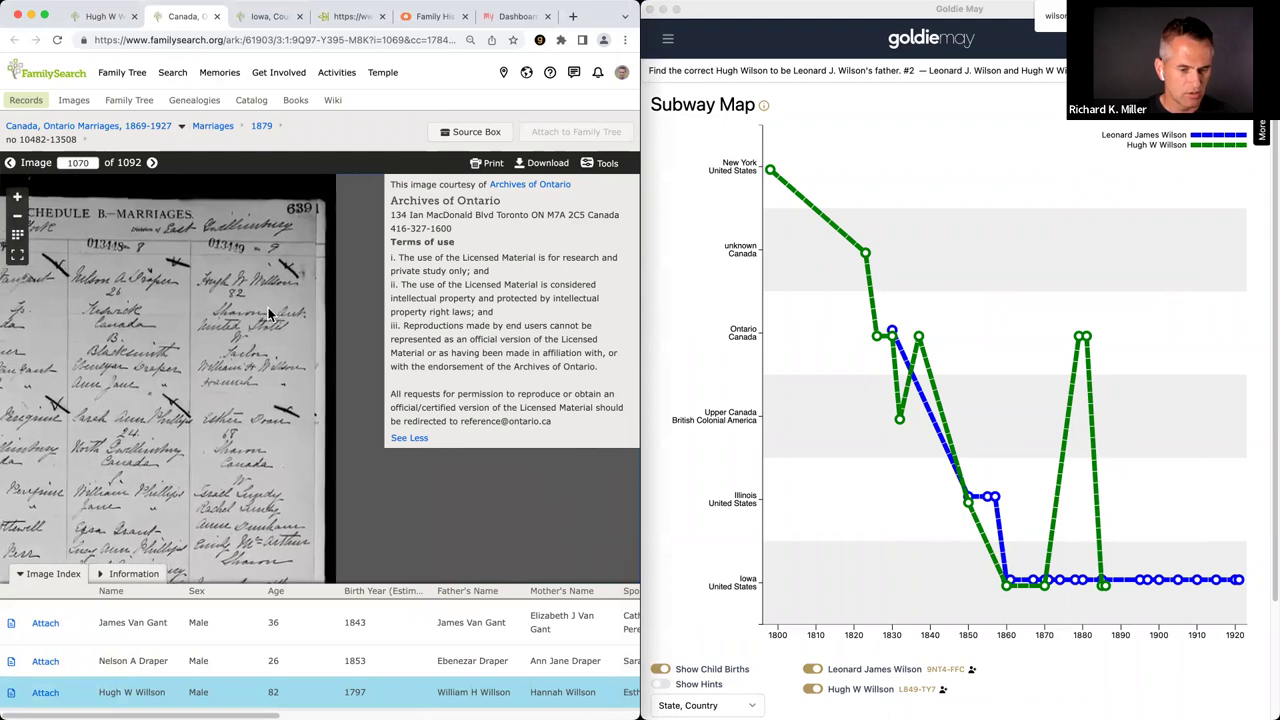
pyautogui.scroll(5, 268, 307)
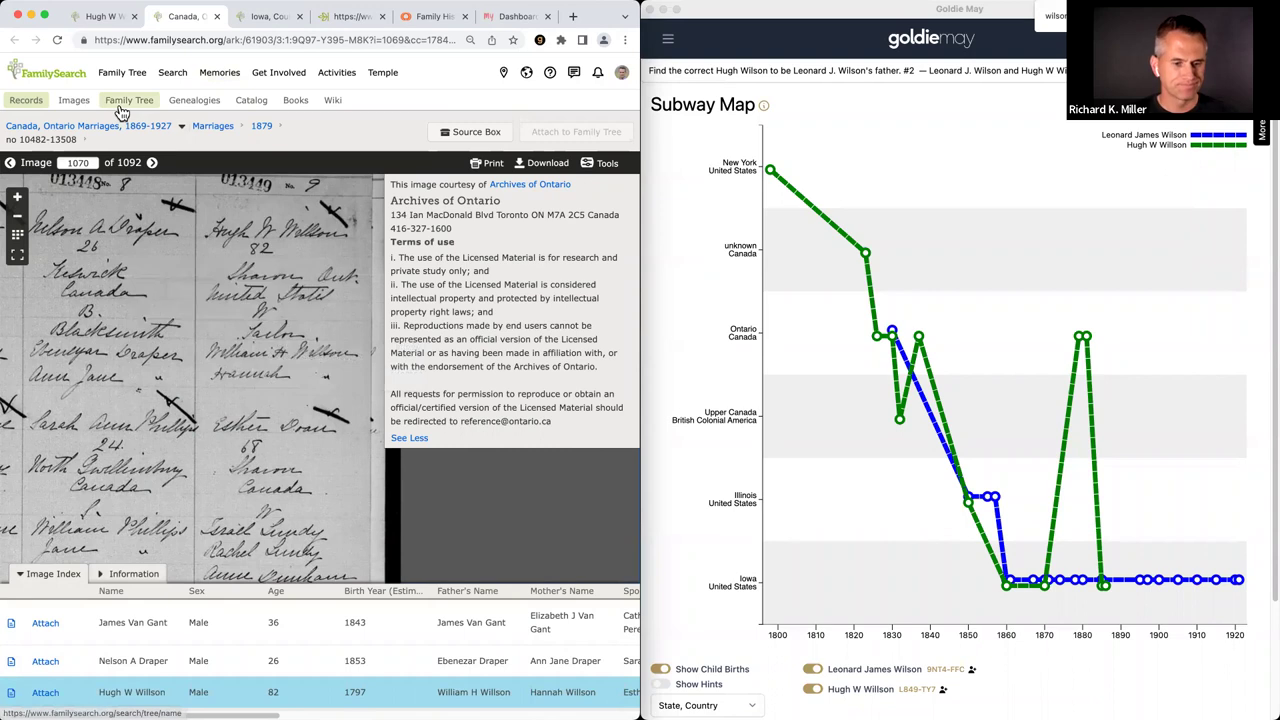
pyautogui.scroll(2, 300, 330)
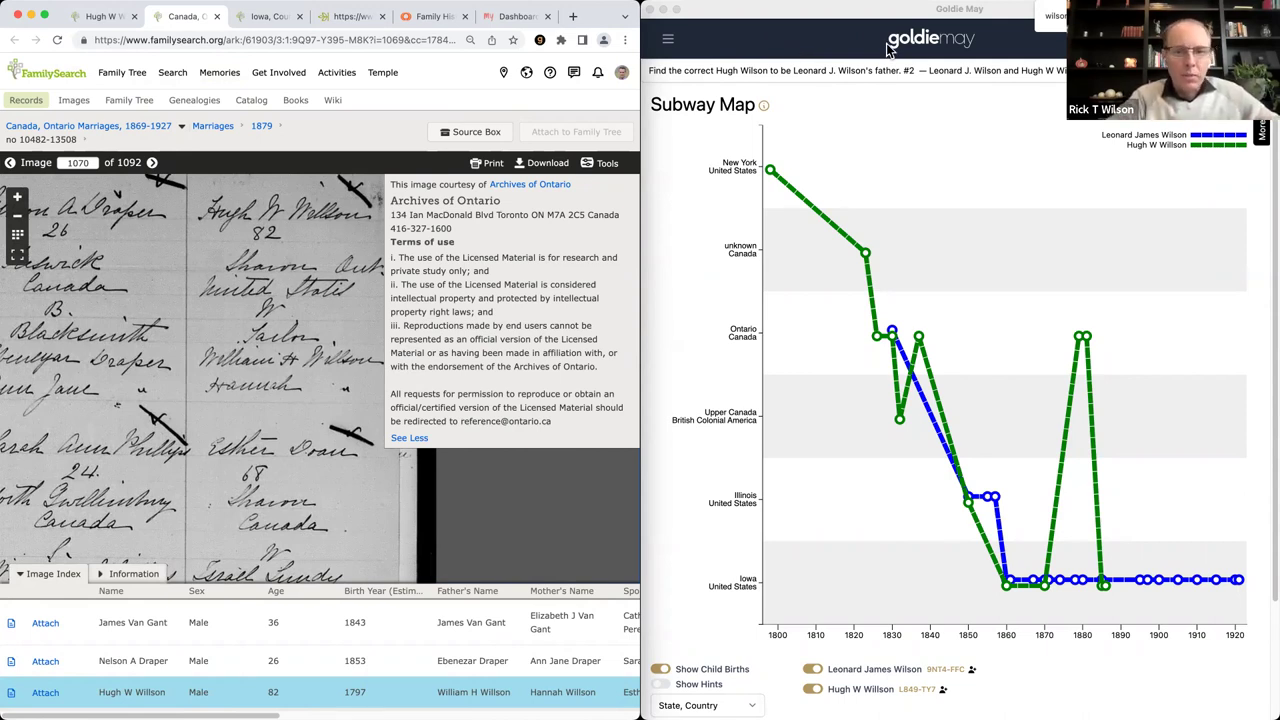
# Step: Compare the father's 1879 marriage event on the Subway Map with the groom, bride and parents in the third register entry
pyautogui.click(642, 191)
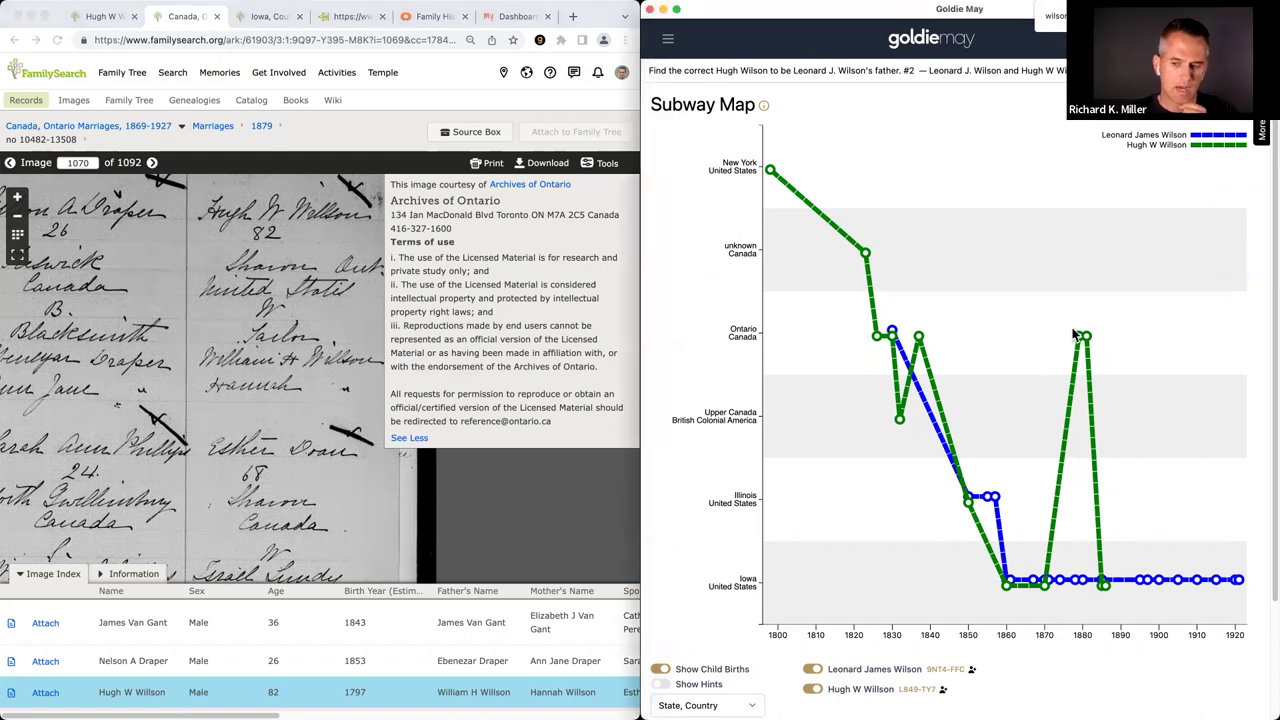
pyautogui.moveTo(1082, 340)
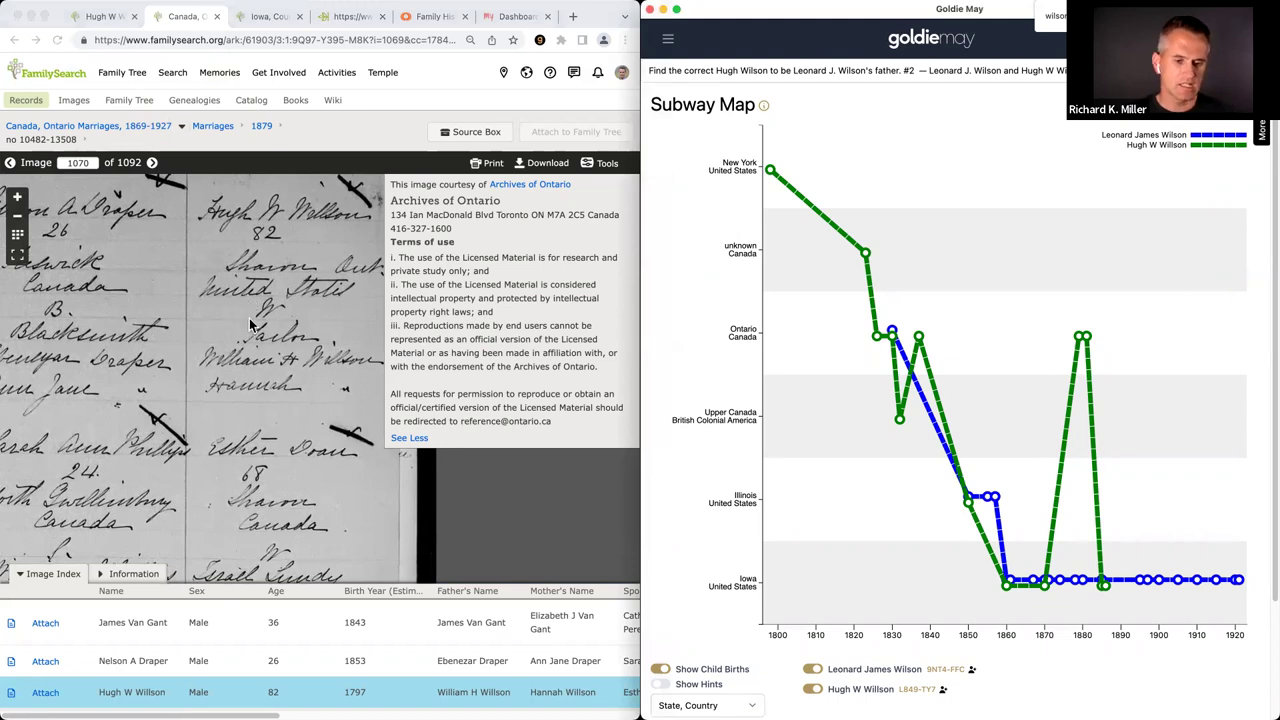
pyautogui.click(280, 513)
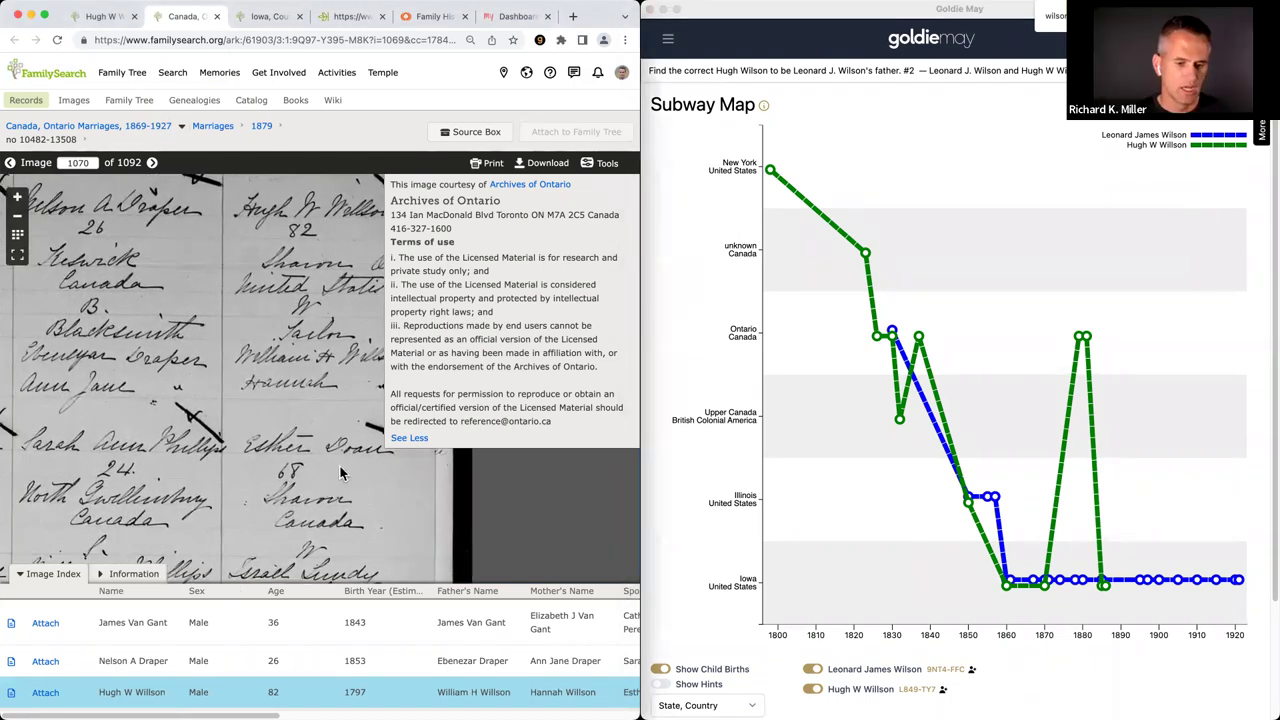
pyautogui.moveTo(345, 463); pyautogui.dragTo(279, 371)
pyautogui.scroll(-5, 279, 371)
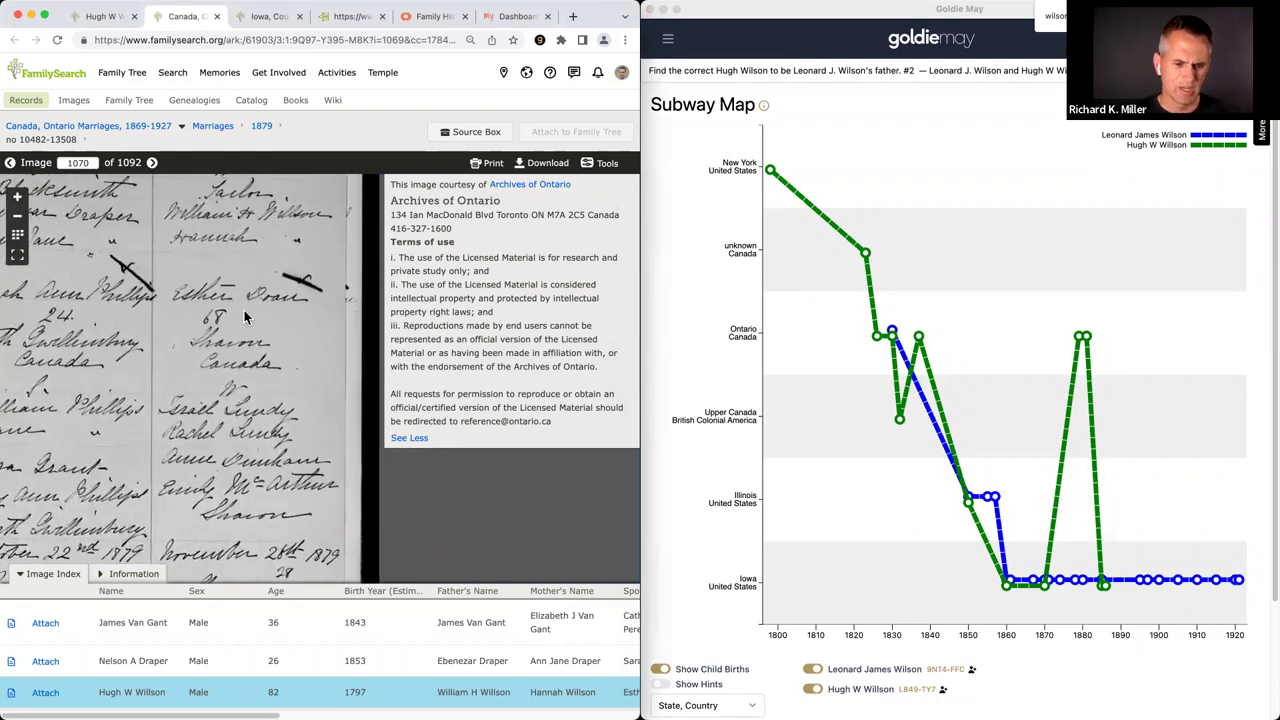
pyautogui.scroll(4, 253, 383)
pyautogui.scroll(3, 253, 383)
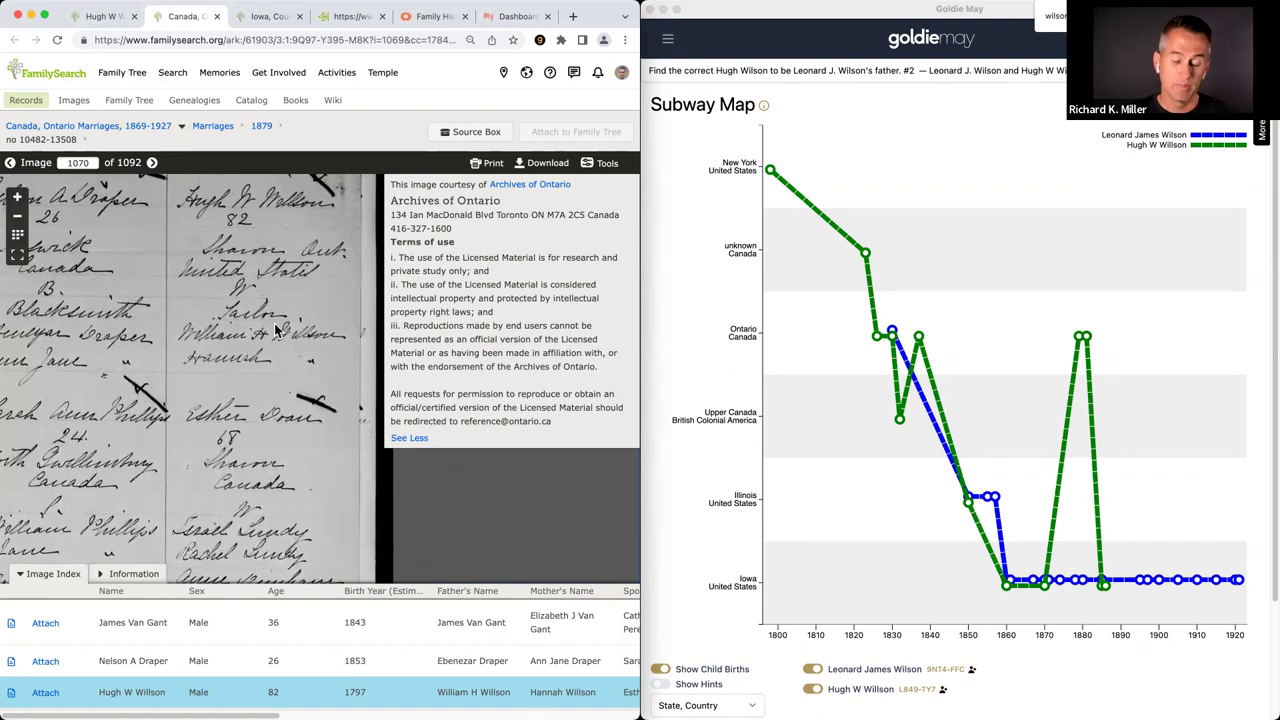
pyautogui.scroll(1, 275, 362)
pyautogui.scroll(1, 276, 362)
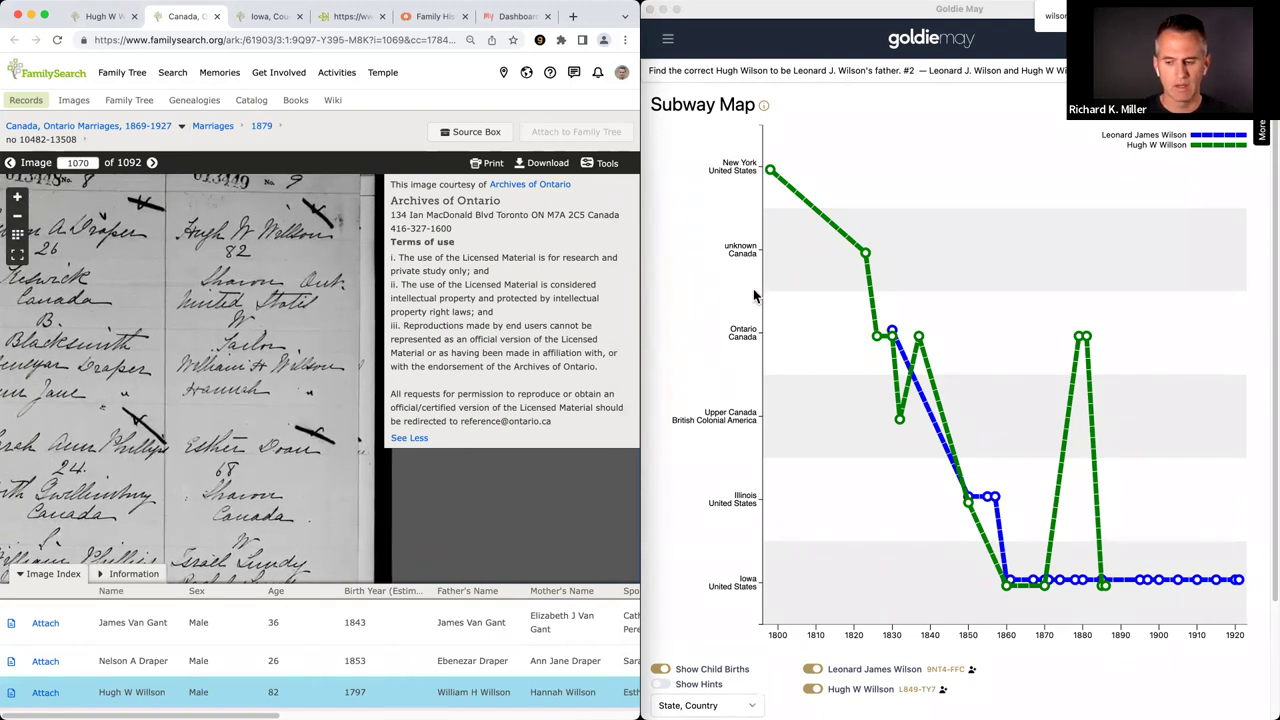
pyautogui.click(1098, 586)
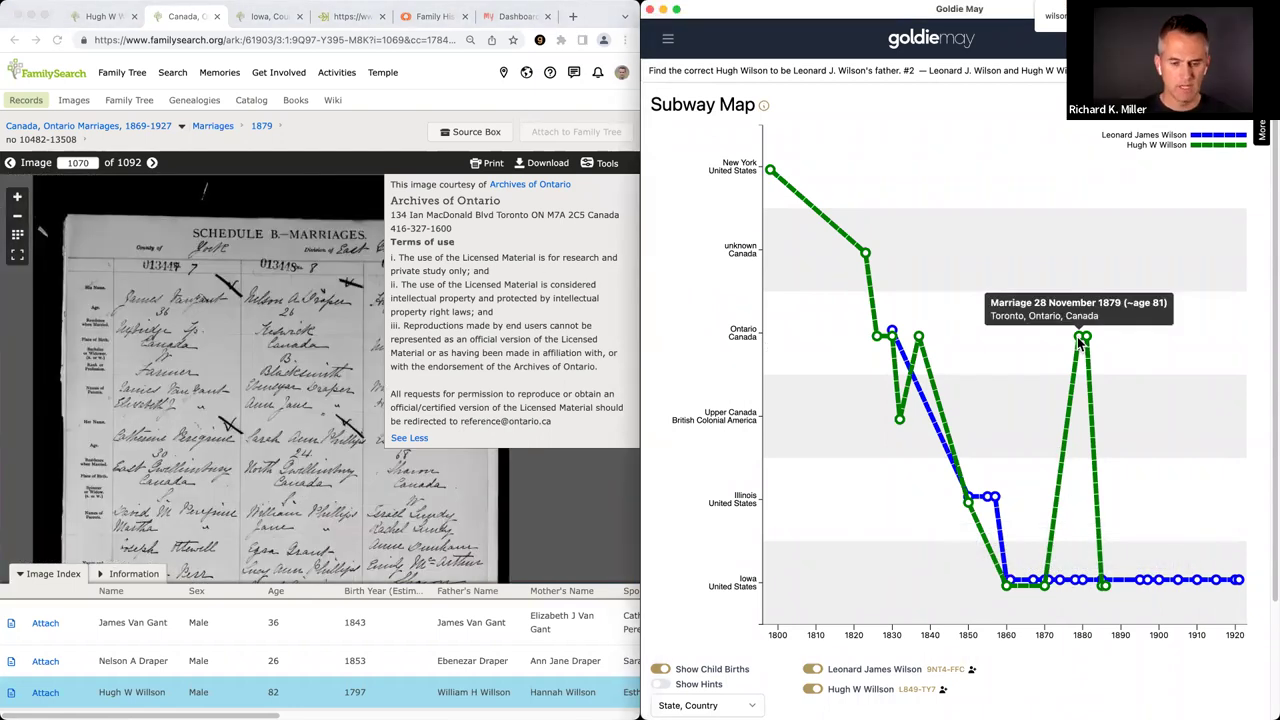
pyautogui.click(324, 342)
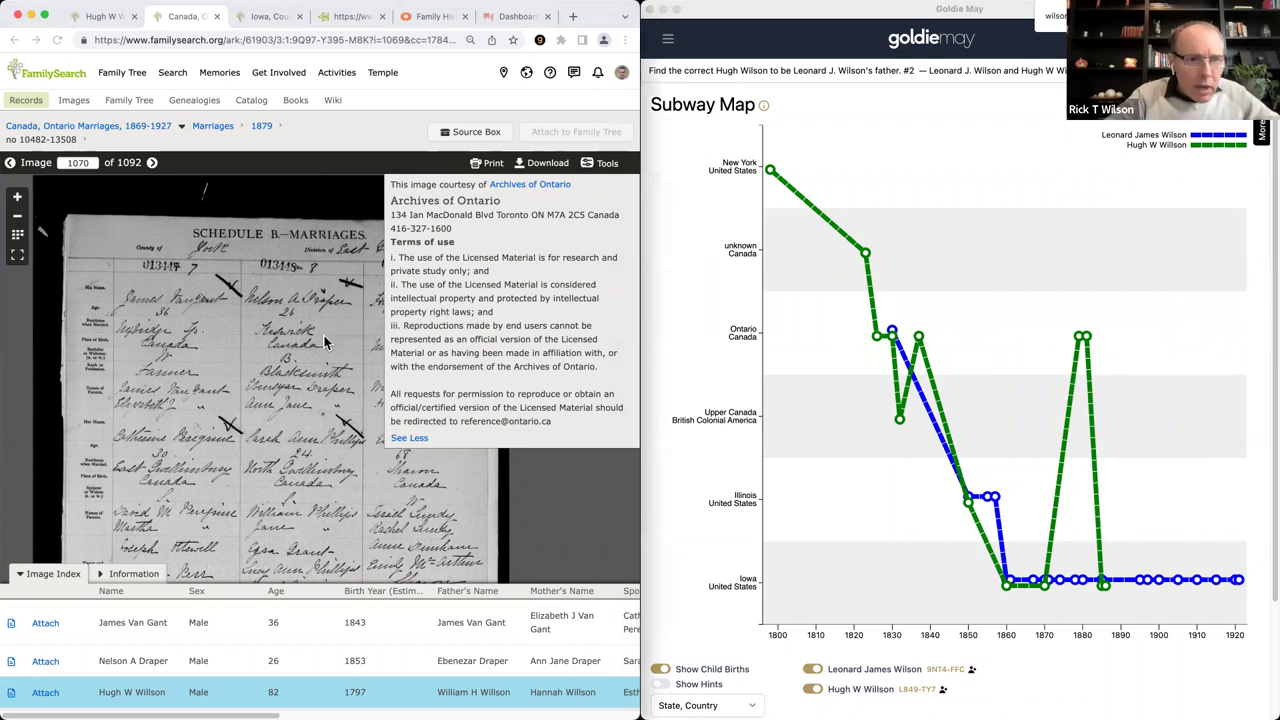
# Step: Collapse the Archives of Ontario terms of use and enlarge the bride's details in the third register entry
pyautogui.click(410, 439)
pyautogui.moveTo(413, 441); pyautogui.dragTo(330, 340)
pyautogui.scroll(3, 341, 308)
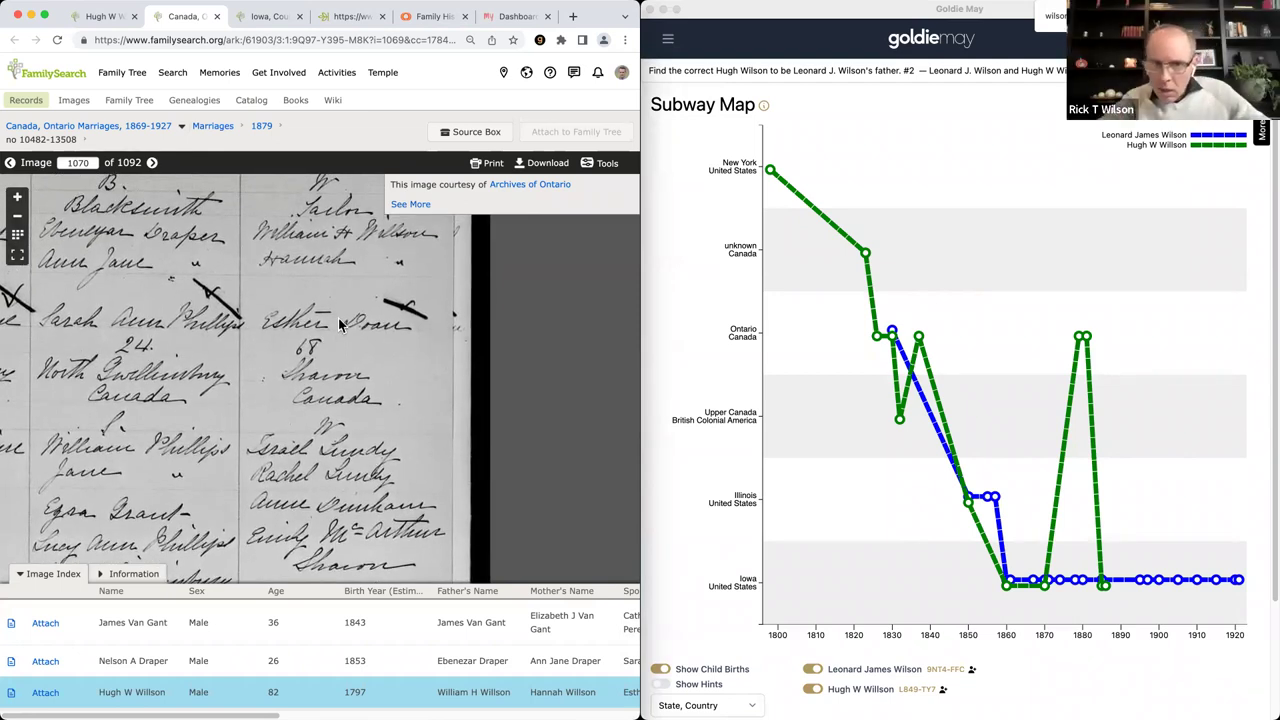
# Step: Inspect the 1881 residence and 1886 death events at the end of the father's line on the Subway Map
pyautogui.click(1043, 309)
pyautogui.moveTo(1087, 340)
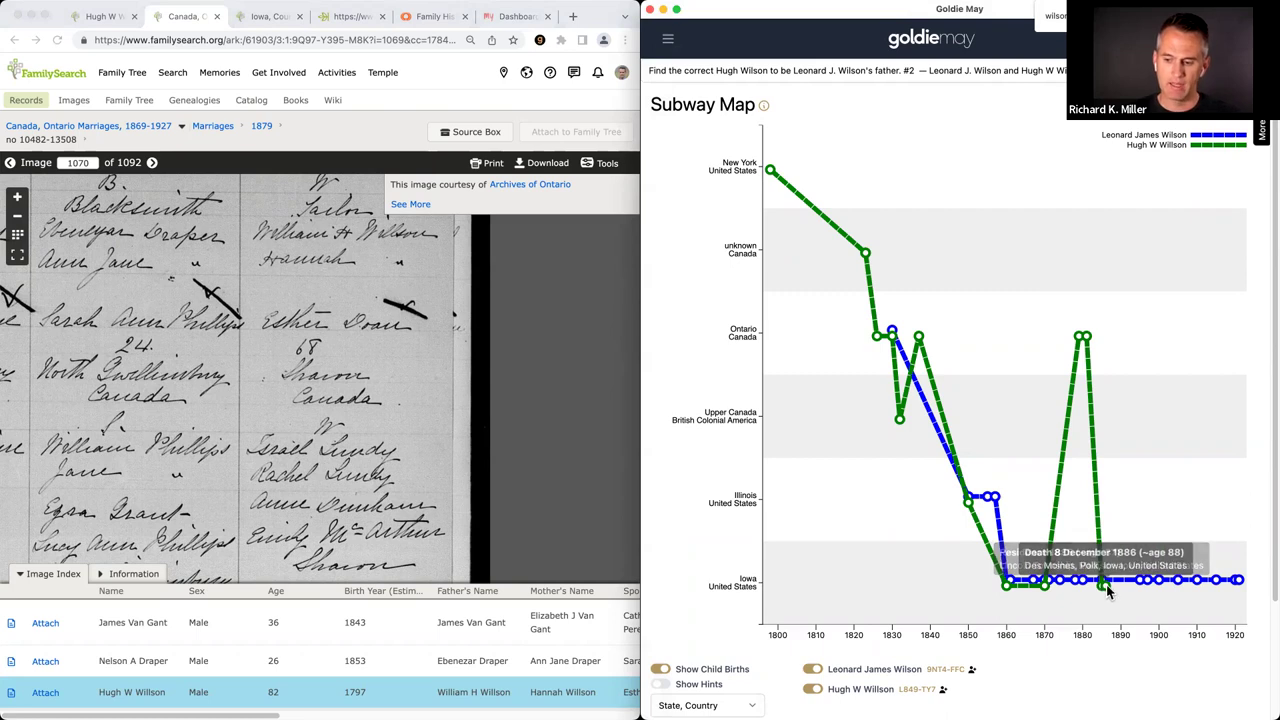
pyautogui.moveTo(1099, 589)
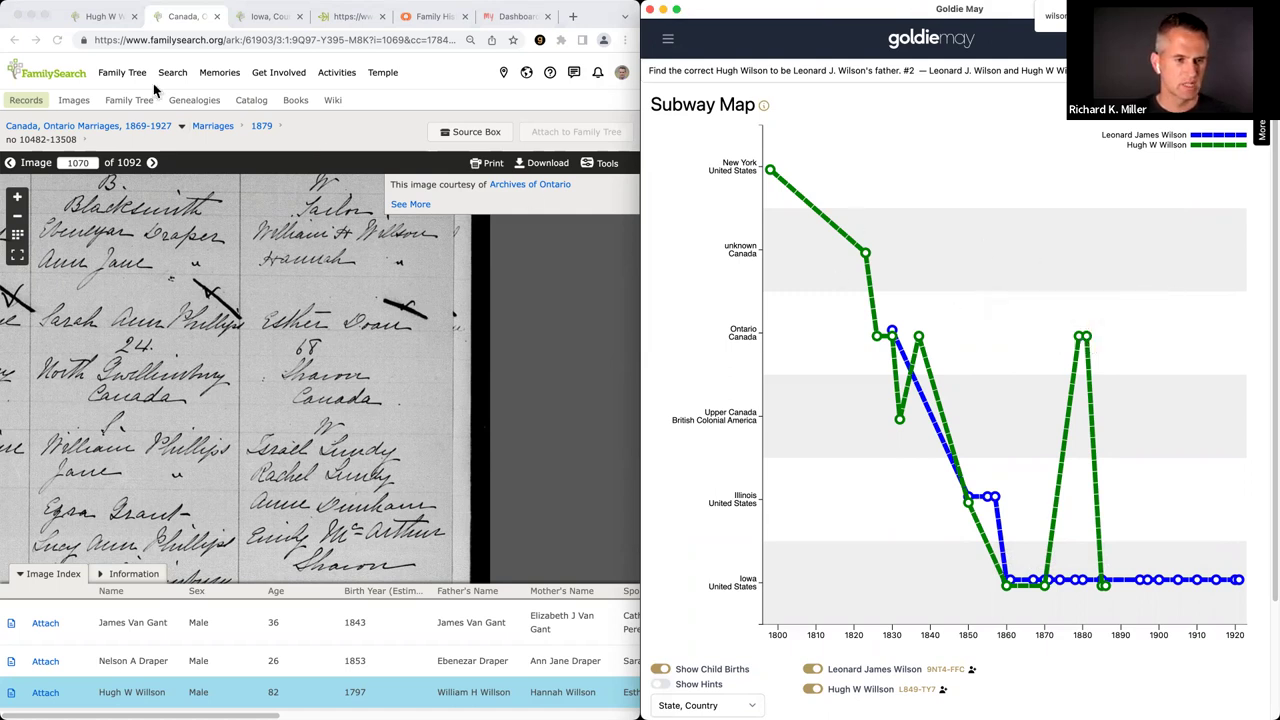
# Step: Examine the 1881 Canada Census source in the father's source list and compare it with his 1870 residence on the Subway Map
pyautogui.click(100, 20)
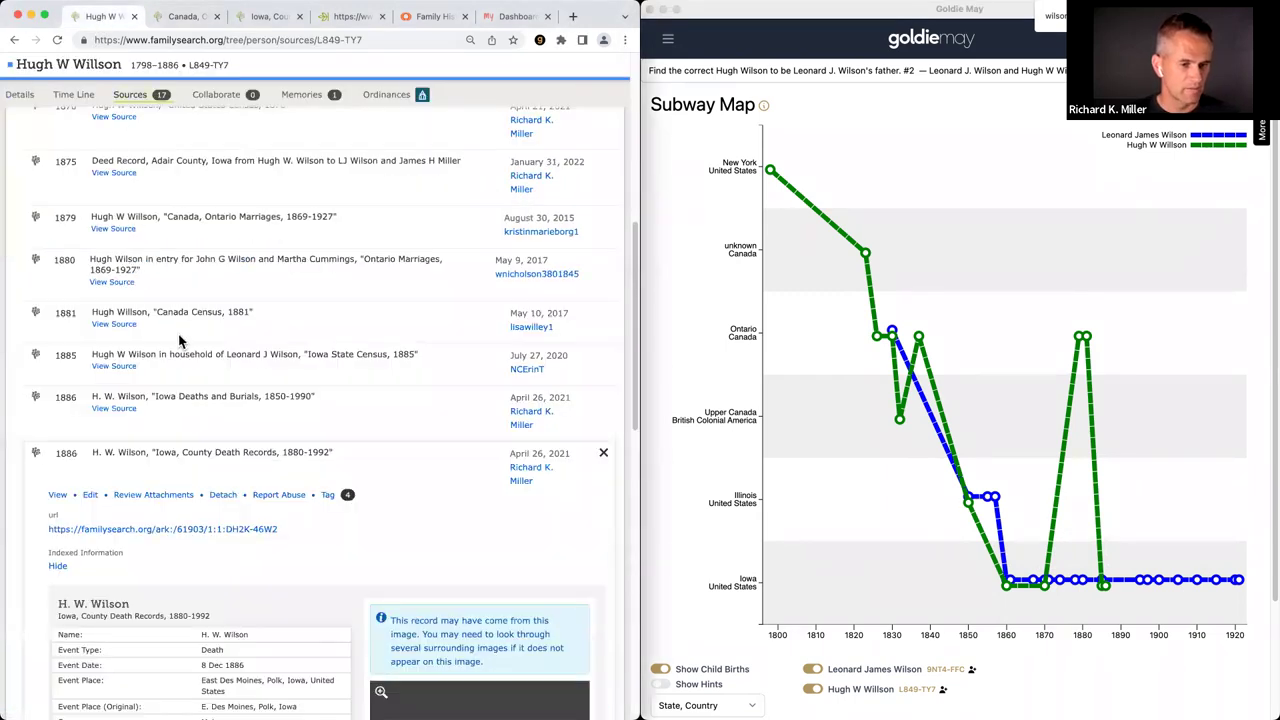
pyautogui.scroll(-5, 205, 325)
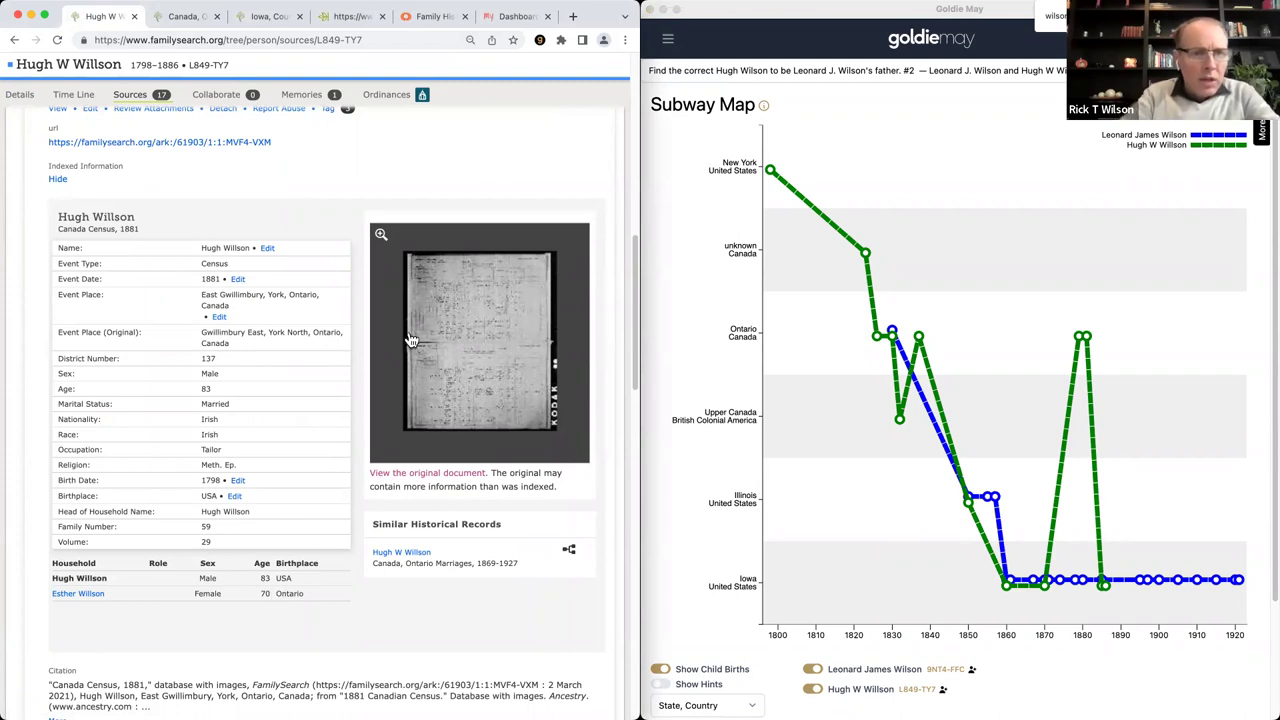
pyautogui.scroll(1, 415, 325)
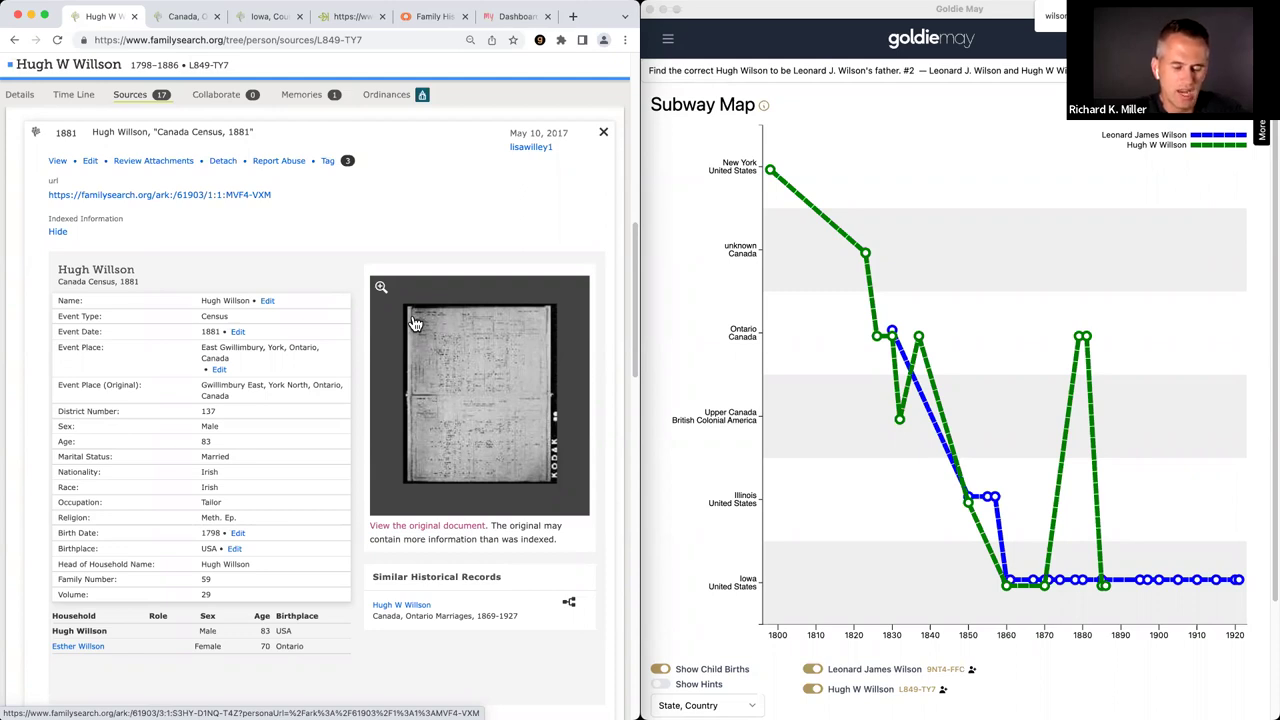
pyautogui.click(950, 560)
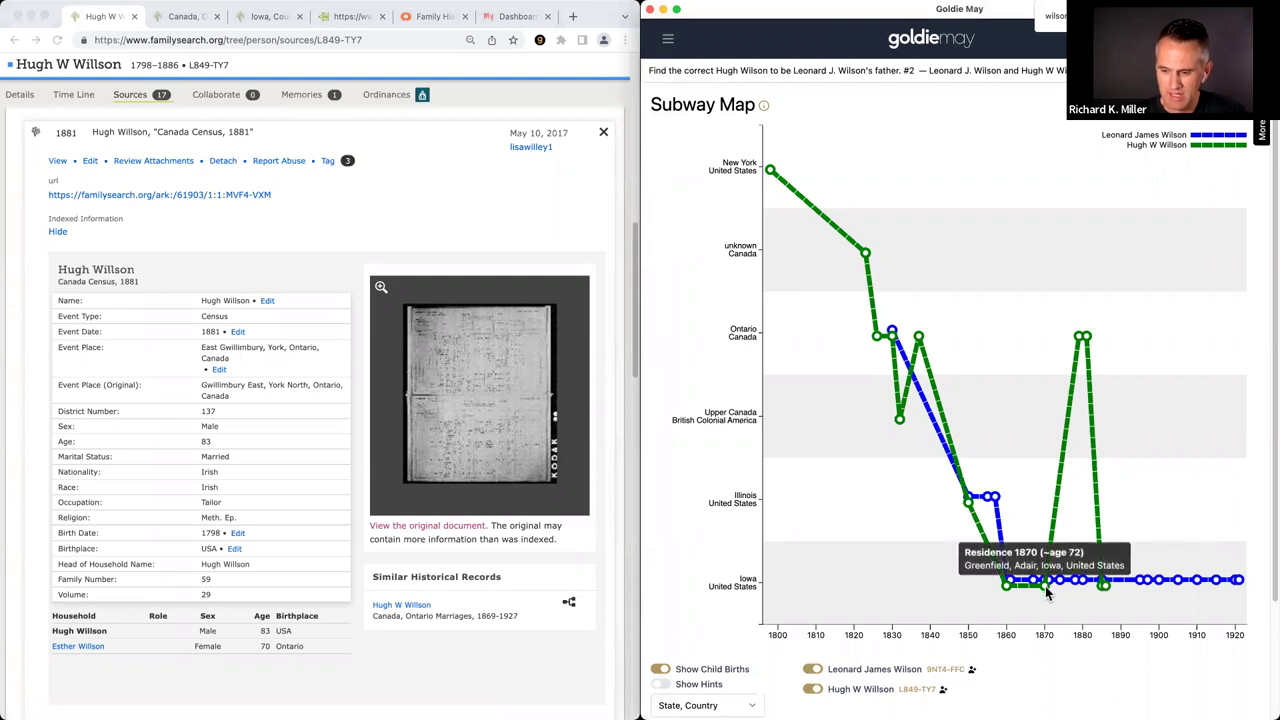
pyautogui.click(123, 135)
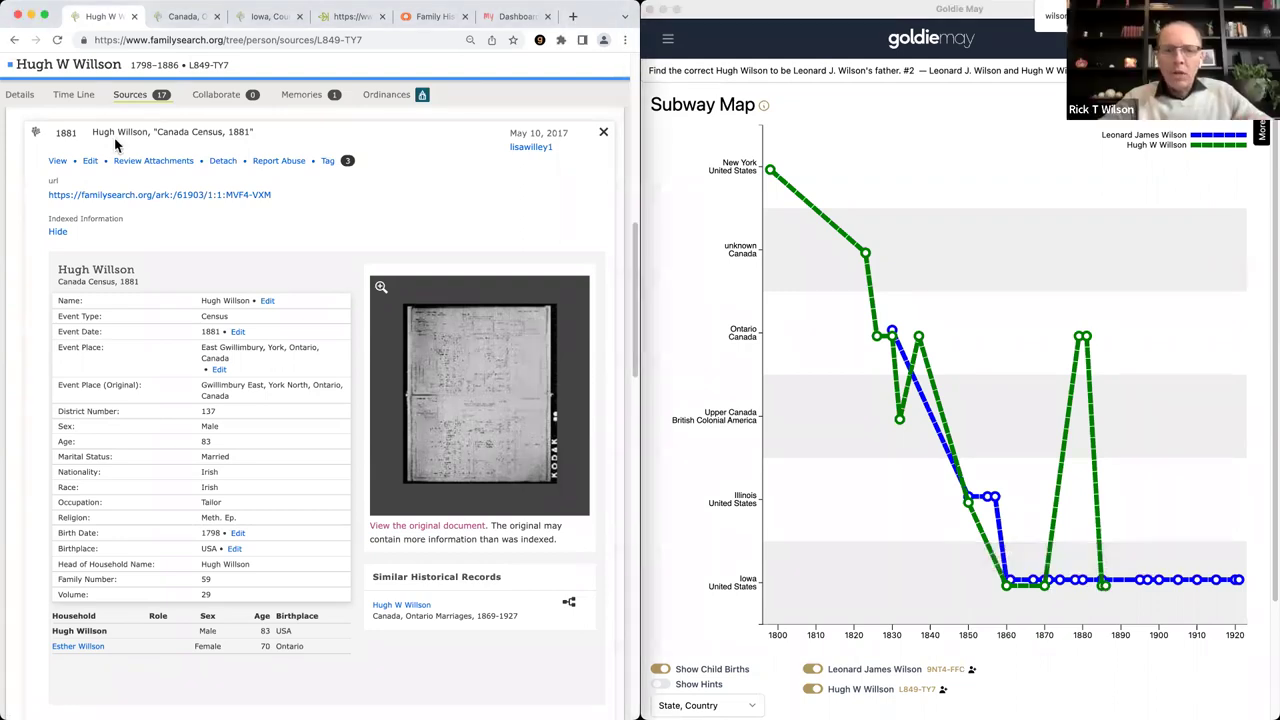
pyautogui.scroll(5, 128, 140)
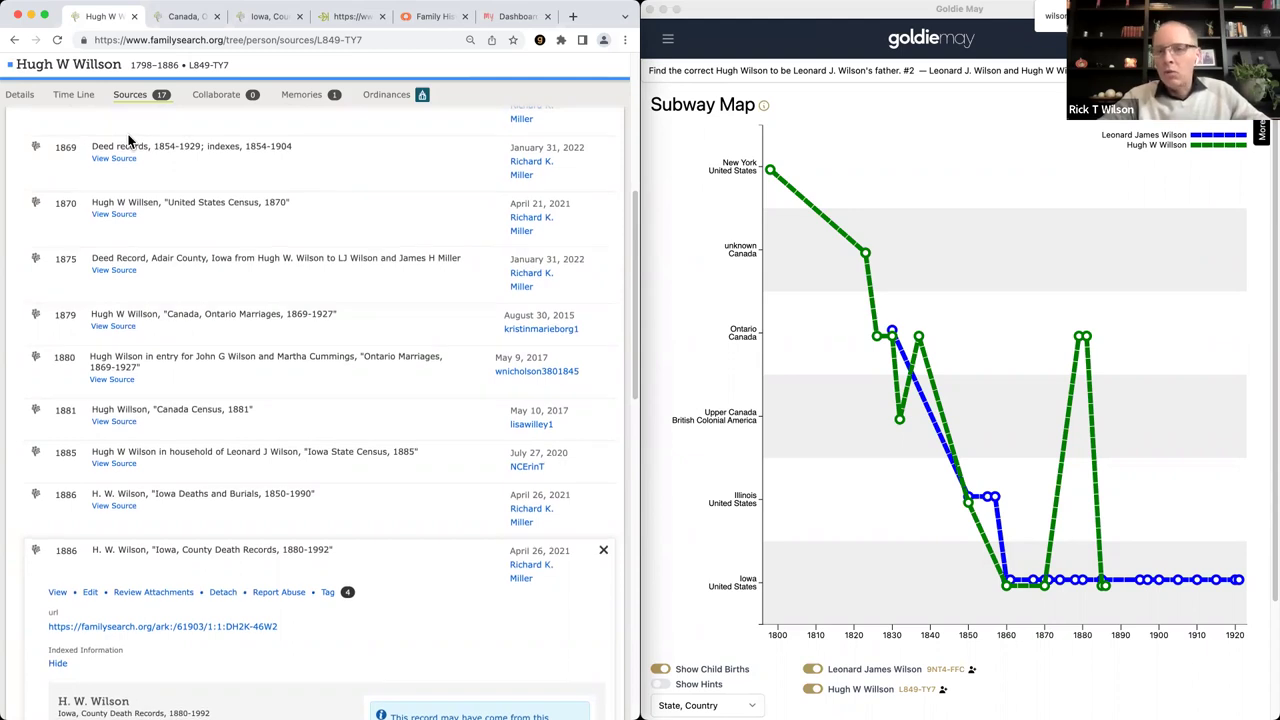
# Step: Find FamilySearch's Canada Census, 1881 collection on the web and search it for the father's first and last name
pyautogui.click(185, 20)
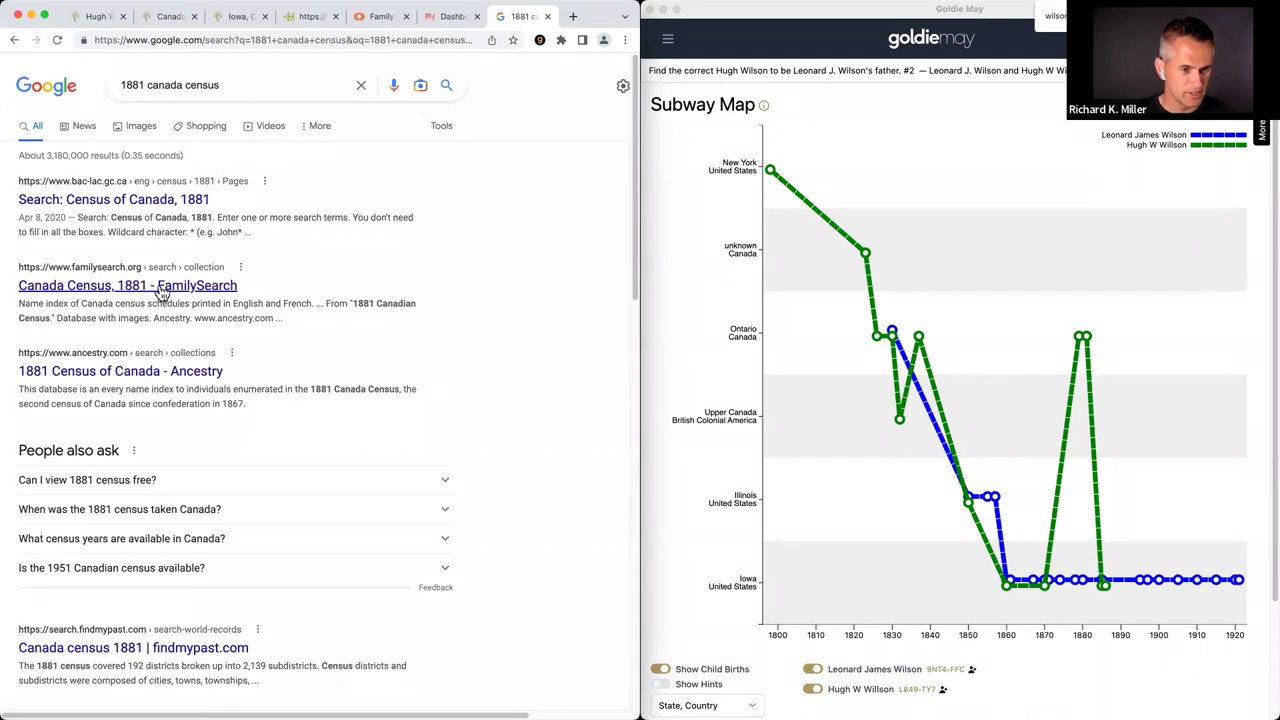
pyautogui.click(129, 283)
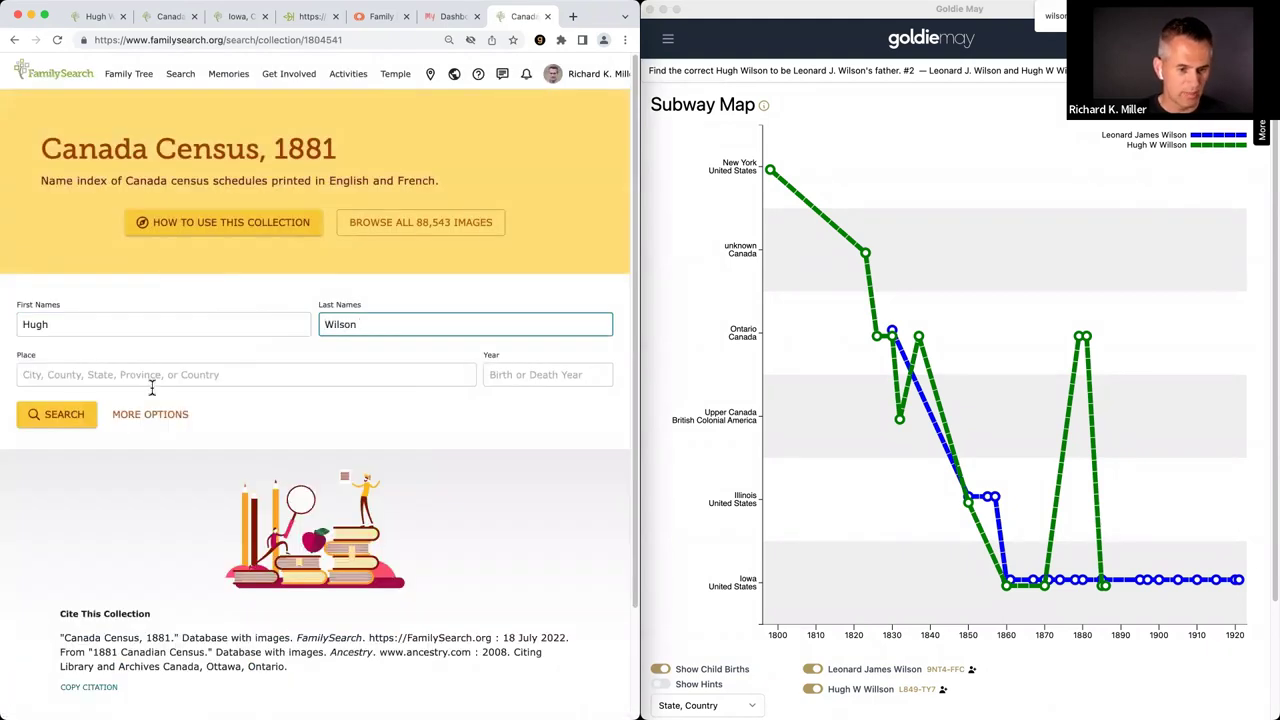
pyautogui.press('Return')
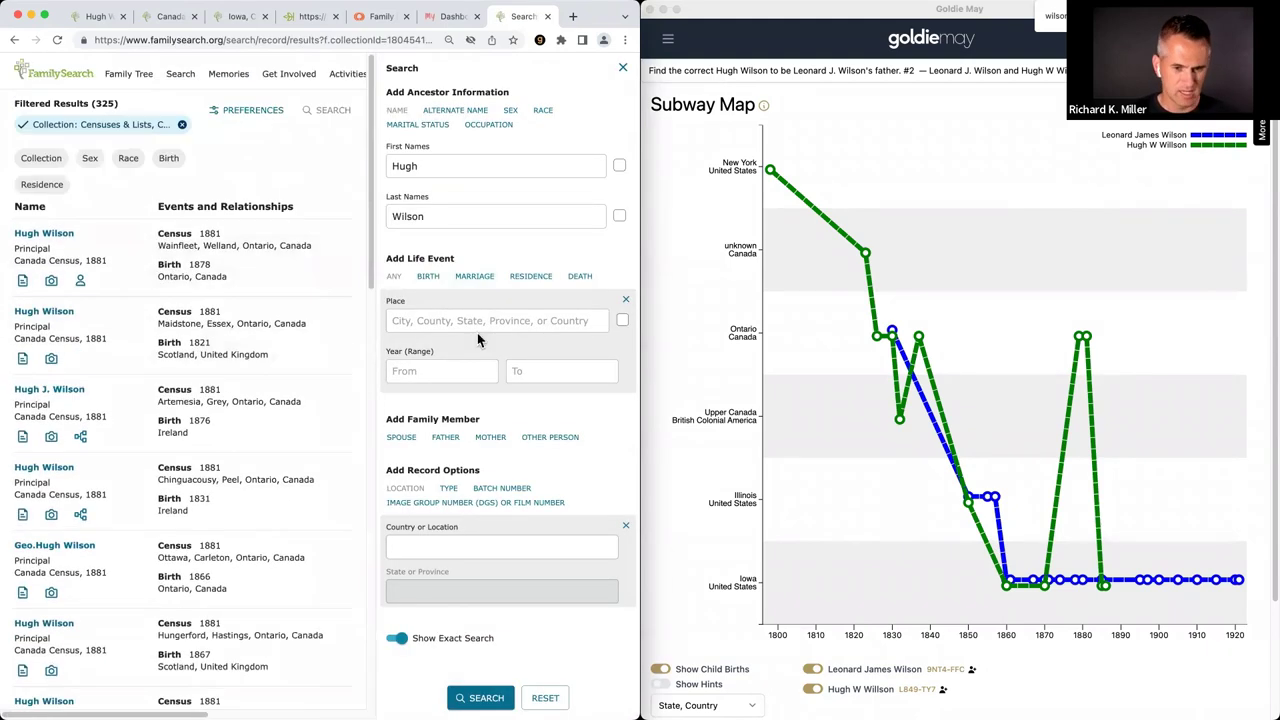
# Step: Narrow the 1881 census search to residence place Ontario, Canada and a birth year range starting at 1795
pyautogui.click(530, 276)
pyautogui.write('Ontario')
pyautogui.press('Return')
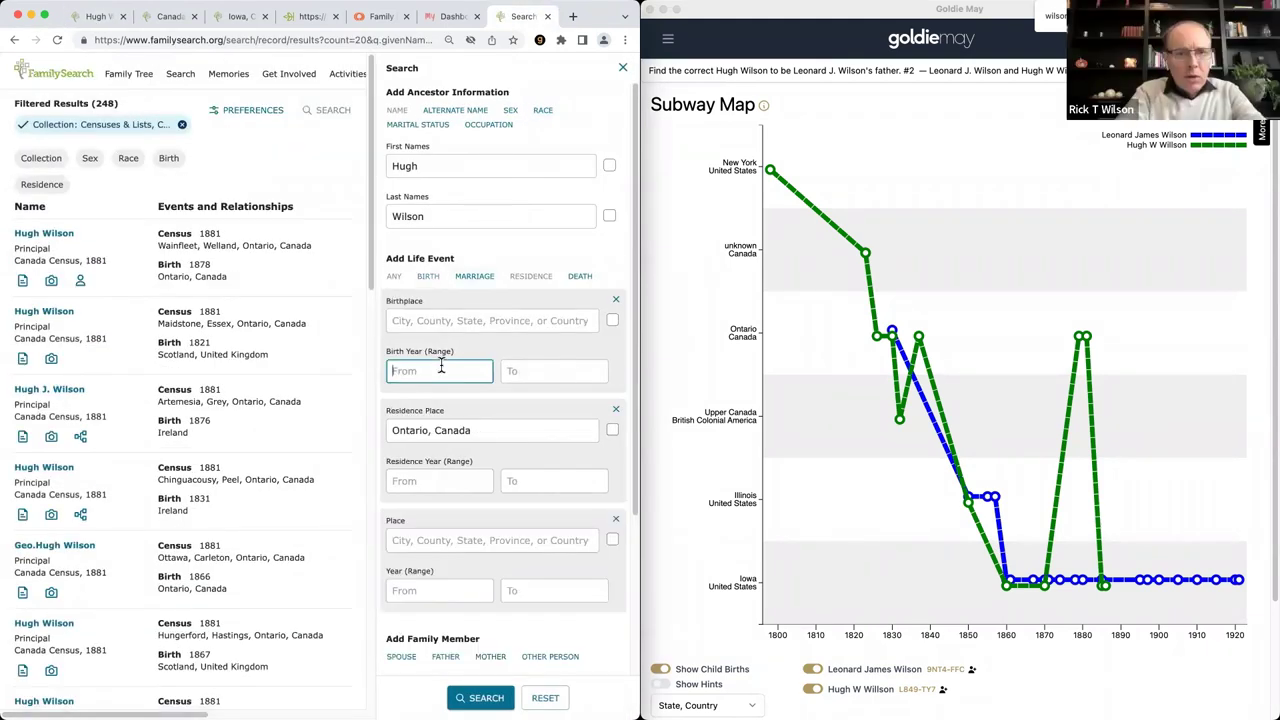
pyautogui.write('1795')
pyautogui.press('Return')
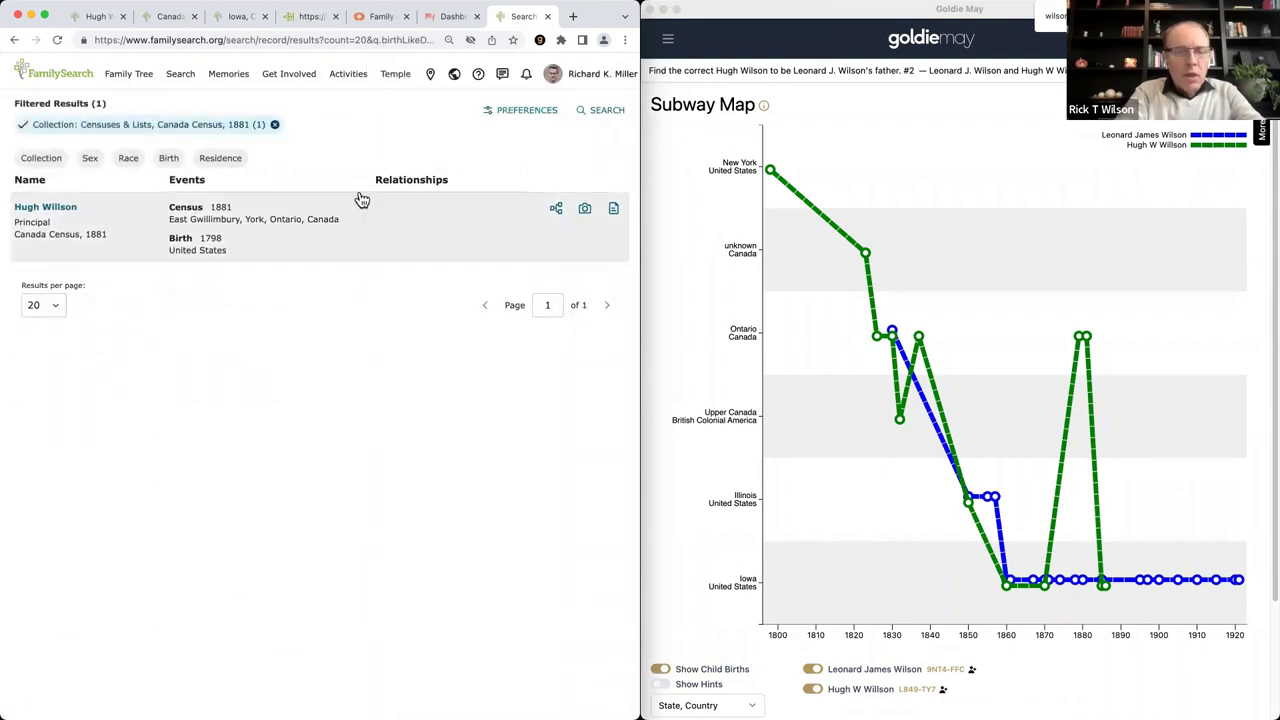
pyautogui.click(840, 363)
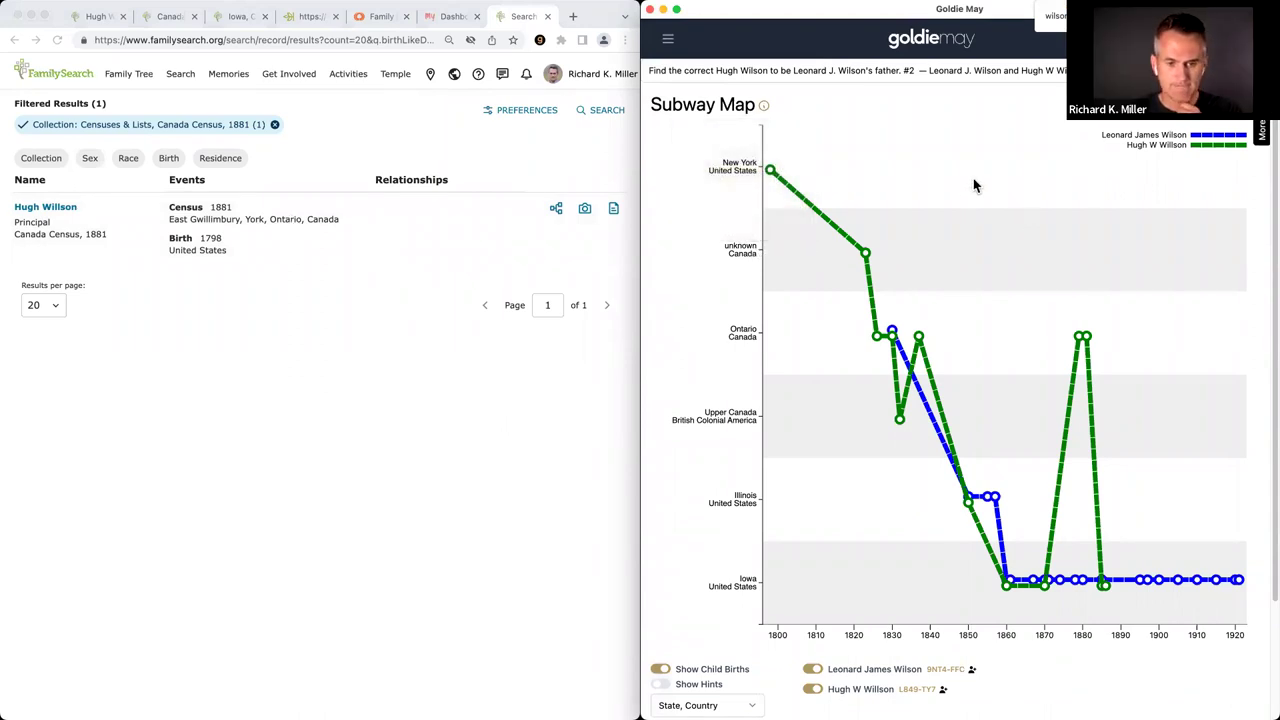
# Step: Reopen the census search form and clear both ends of the birth year range
pyautogui.click(601, 110)
pyautogui.doubleClick(451, 375)
pyautogui.press('BackSpace')
pyautogui.press('Tab')
pyautogui.press('BackSpace')
pyautogui.hotkey('shift', 'Tab')
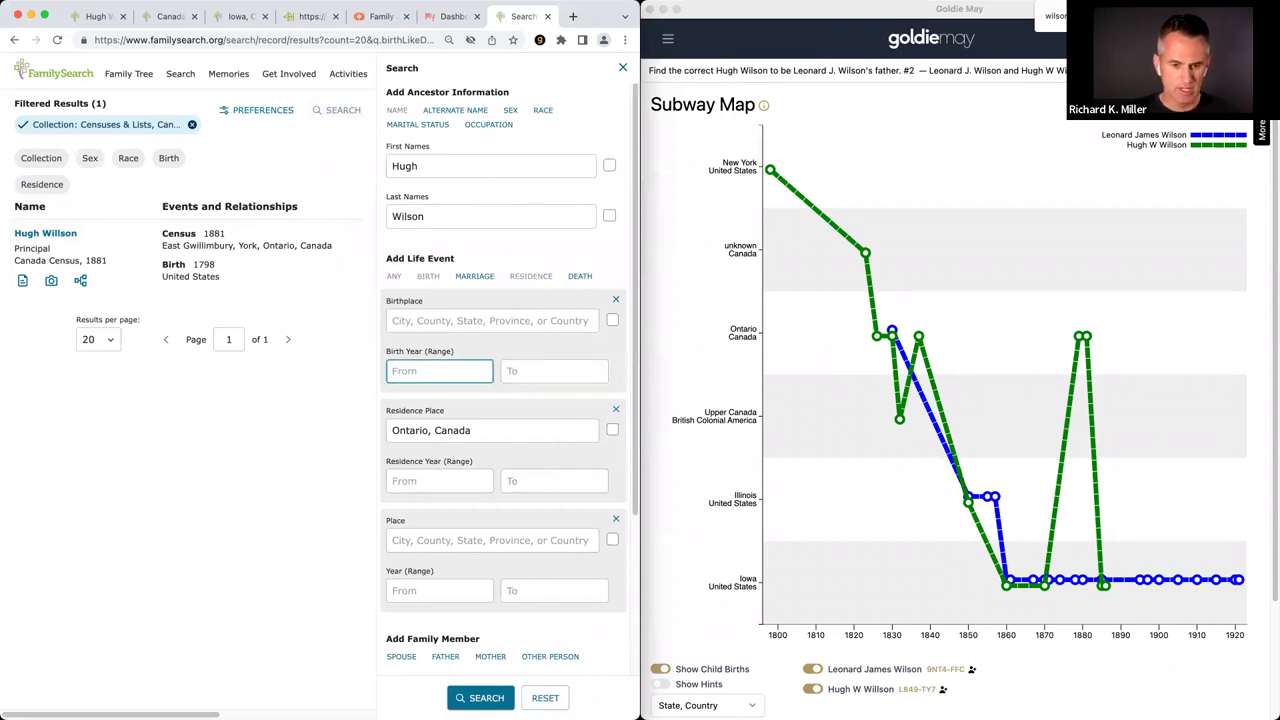
# Step: Search with the residence place narrowed to York, Ontario, Canada and review the listed census entries for places and birth years
pyautogui.click(389, 430)
pyautogui.write('York,')
pyautogui.press('Return')
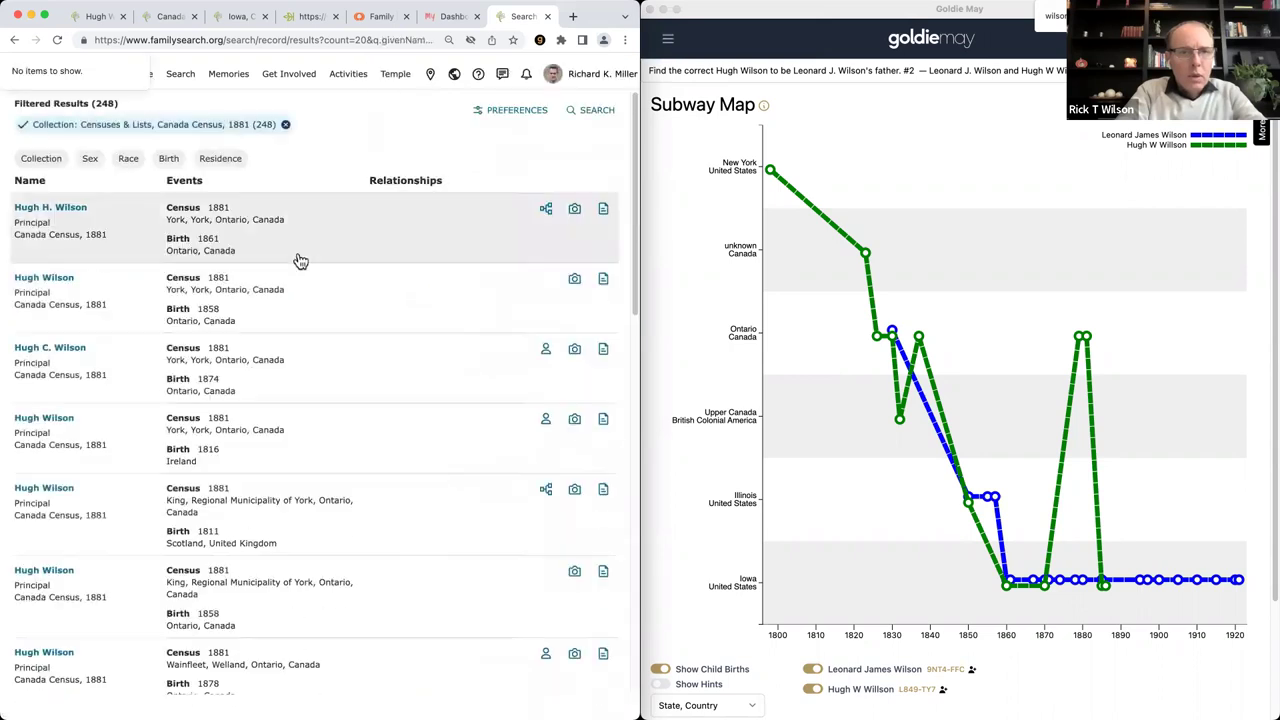
pyautogui.scroll(-2, 203, 404)
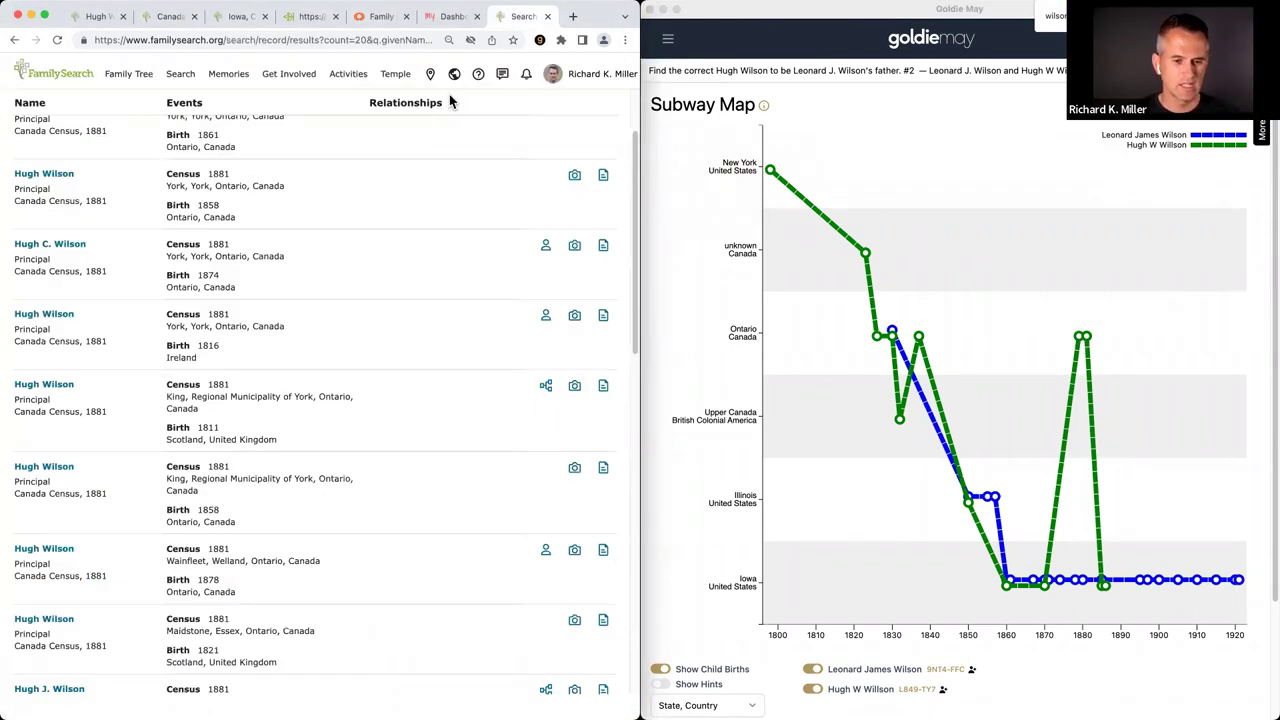
pyautogui.scroll(-15, 334, 366)
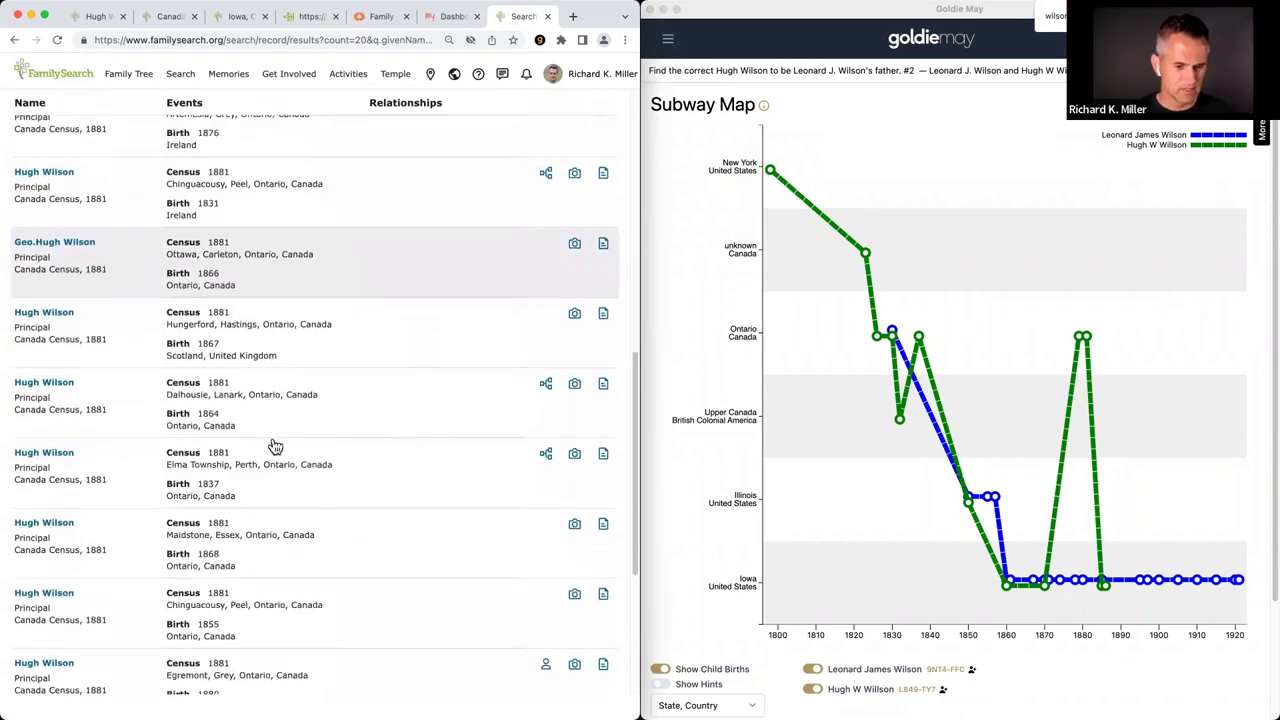
pyautogui.scroll(15, 592, 117)
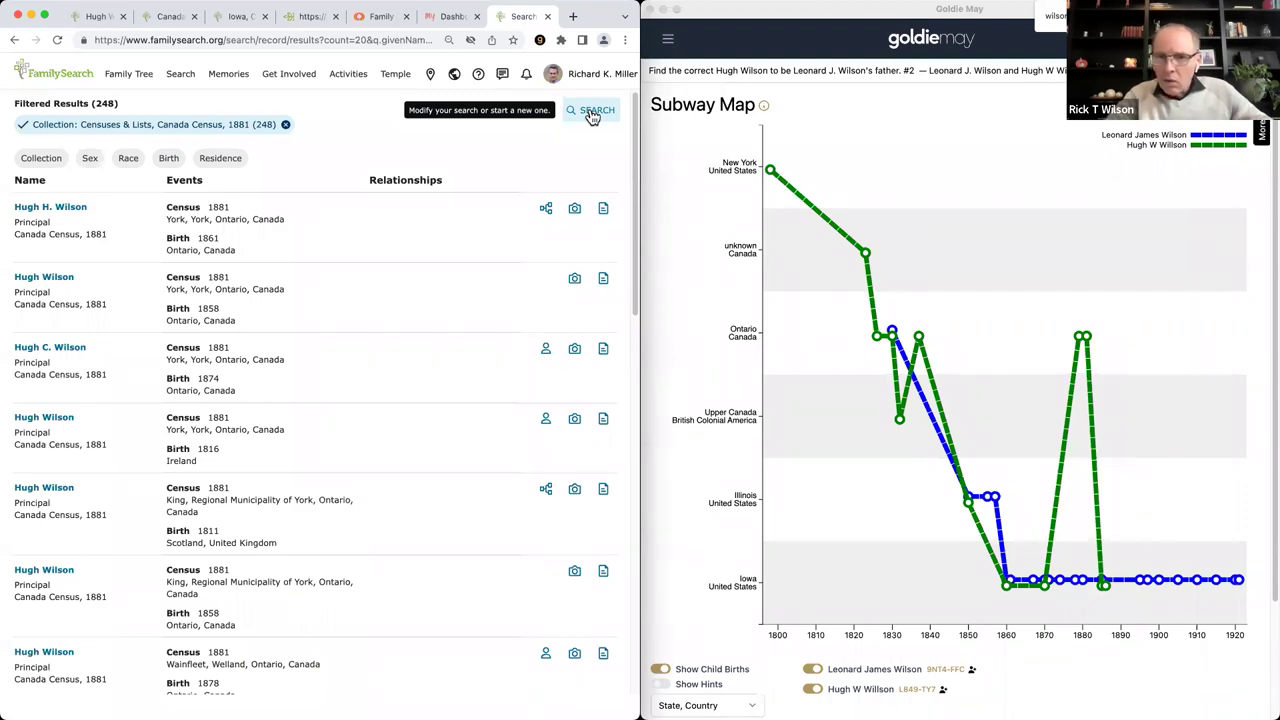
# Step: Open the original image of the father's 1885 Iowa State Census source and examine the household entry listing him
pyautogui.click(1133, 576)
pyautogui.moveTo(1104, 593)
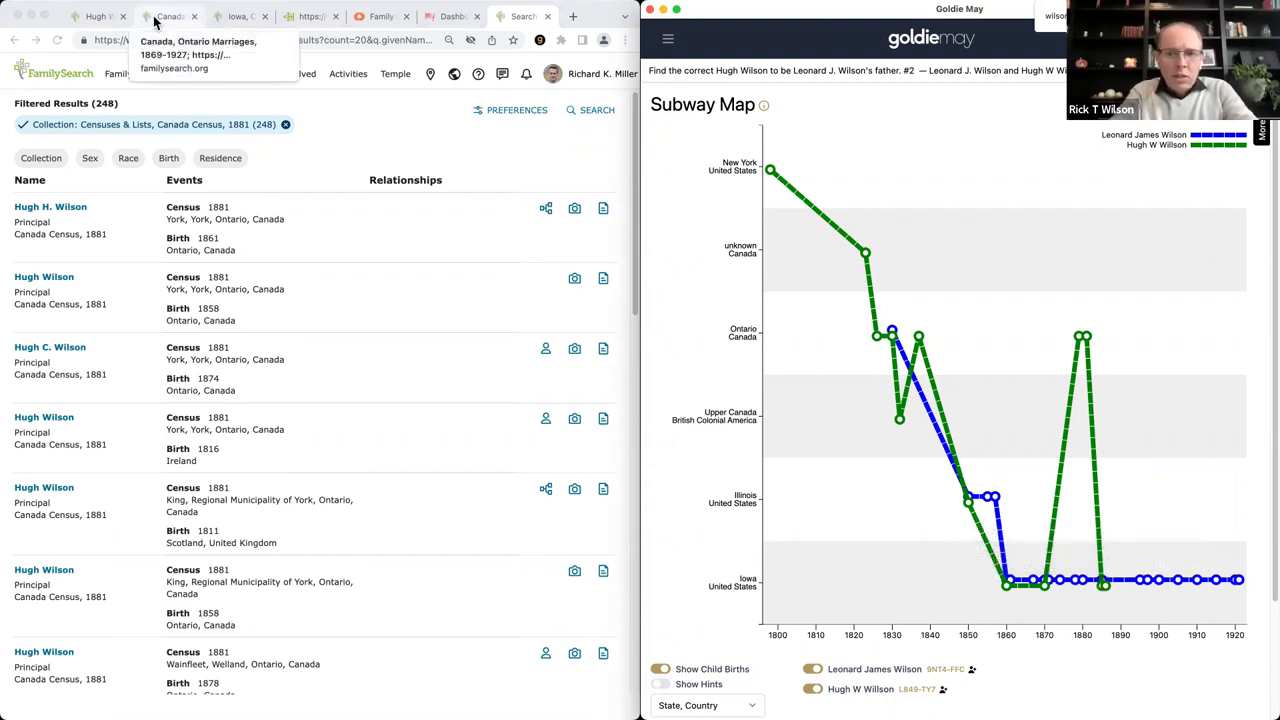
pyautogui.click(97, 17)
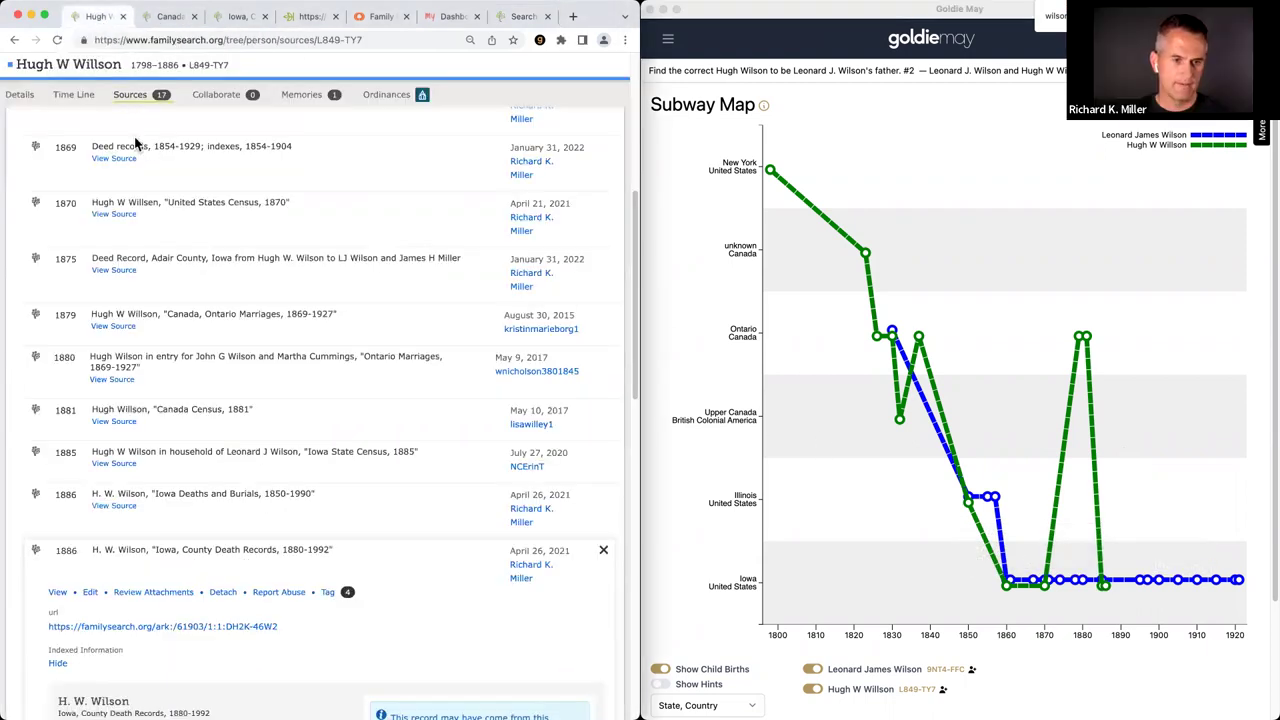
pyautogui.click(205, 460)
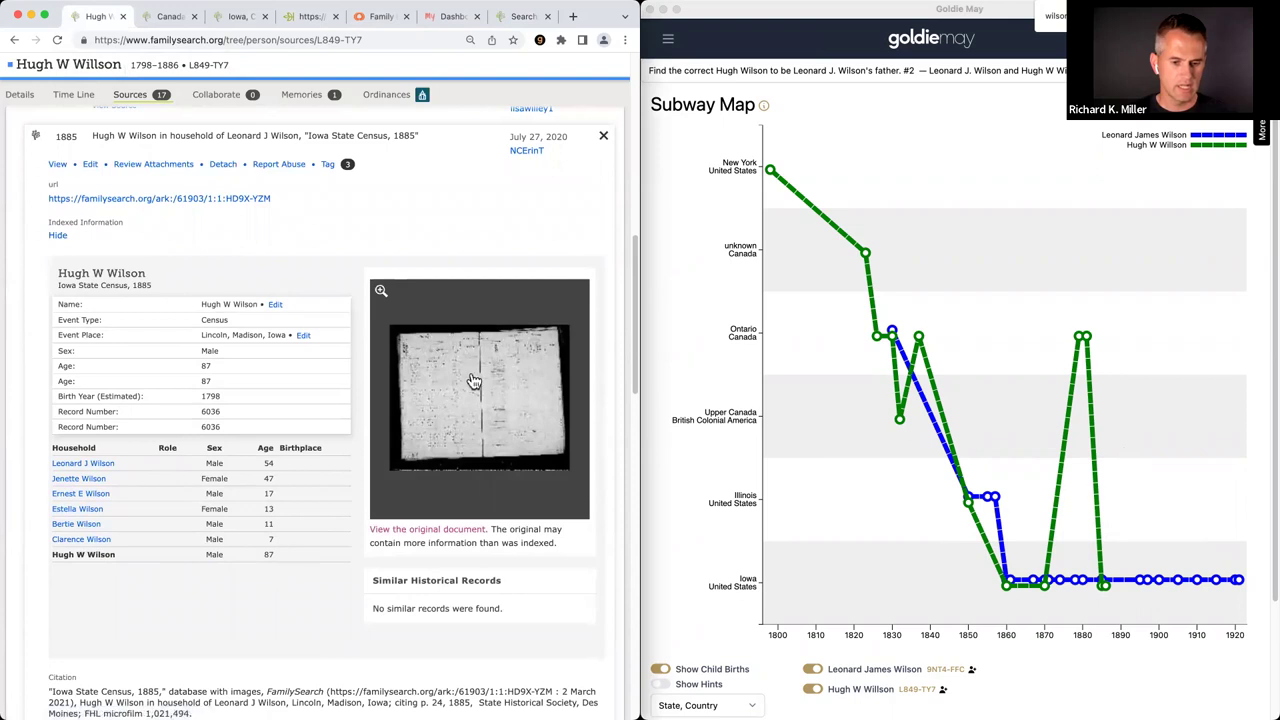
pyautogui.click(472, 380)
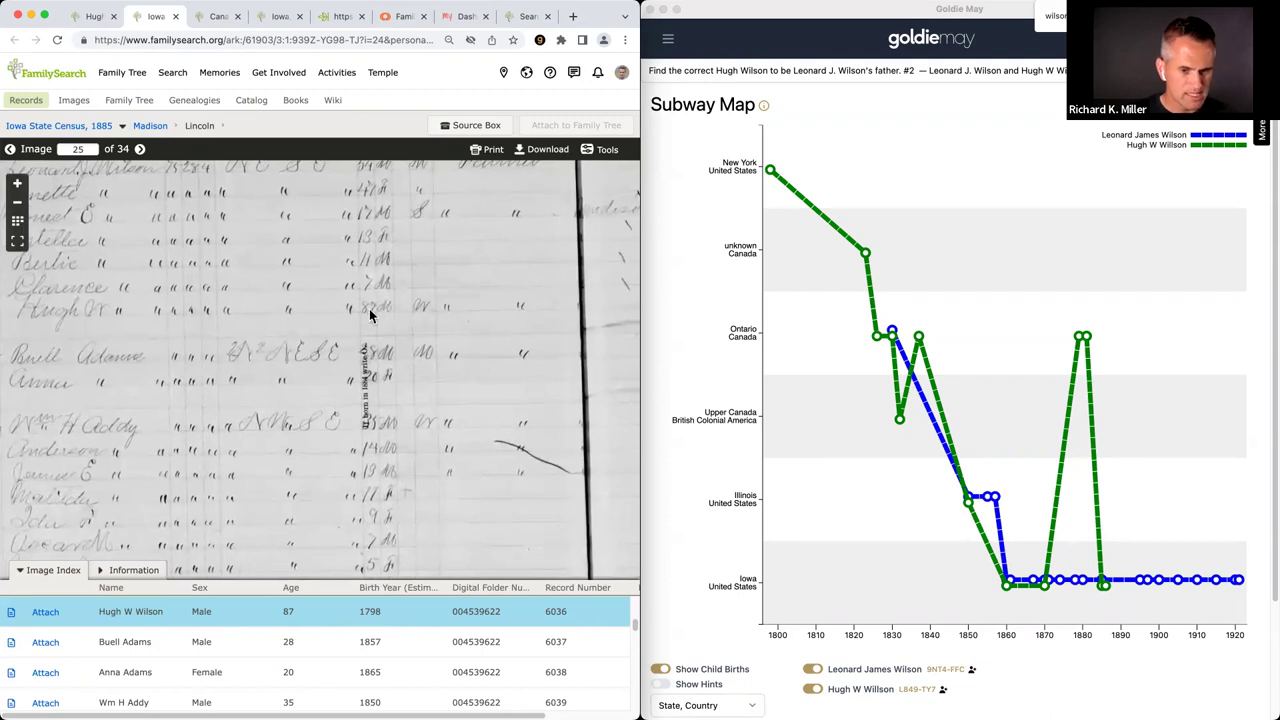
pyautogui.moveTo(370, 316); pyautogui.dragTo(300, 470)
pyautogui.moveTo(409, 456); pyautogui.dragTo(340, 430)
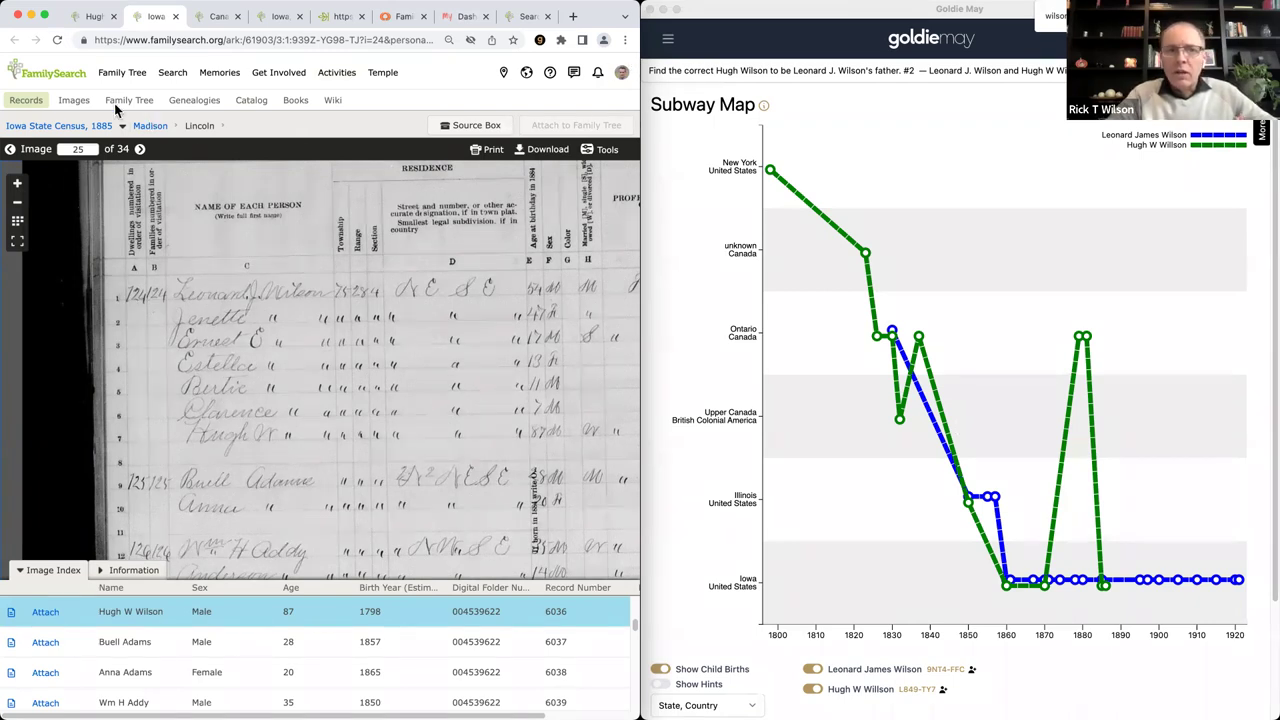
# Step: Return to the father's sources and collapse the 1885 Iowa State Census and 1886 Iowa, County Death Records entries
pyautogui.click(40, 100)
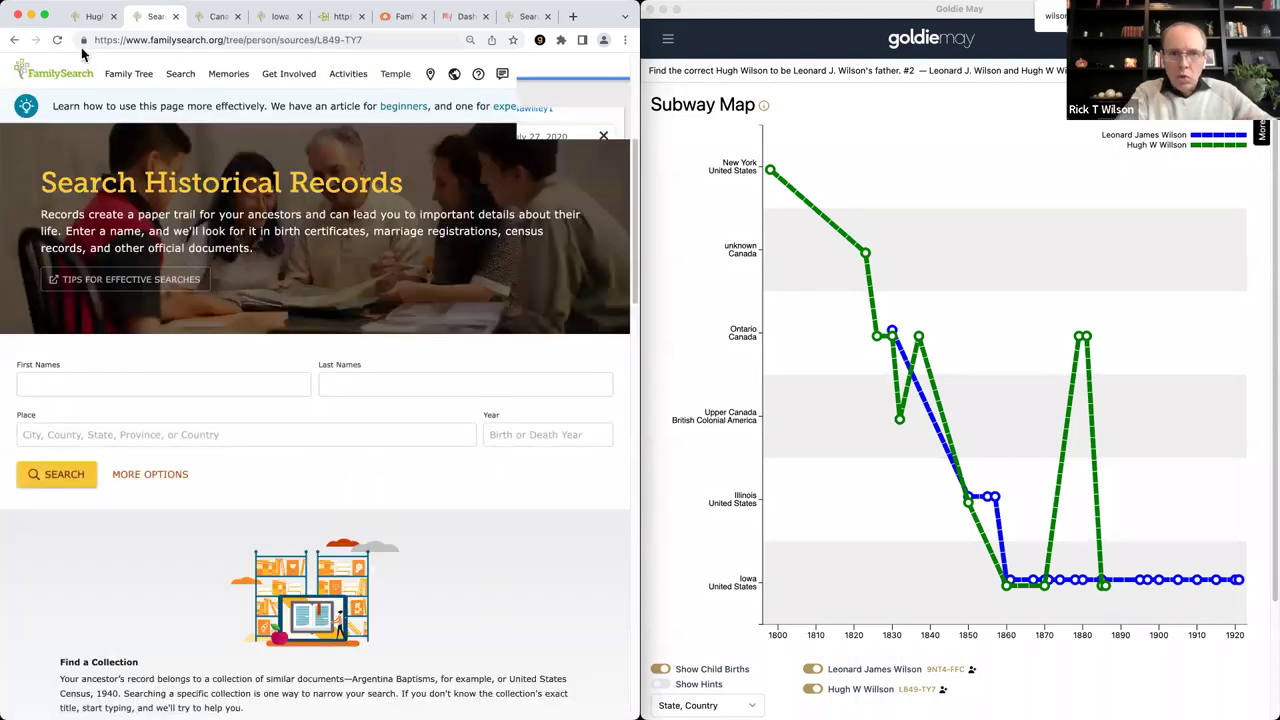
pyautogui.click(93, 16)
pyautogui.click(122, 136)
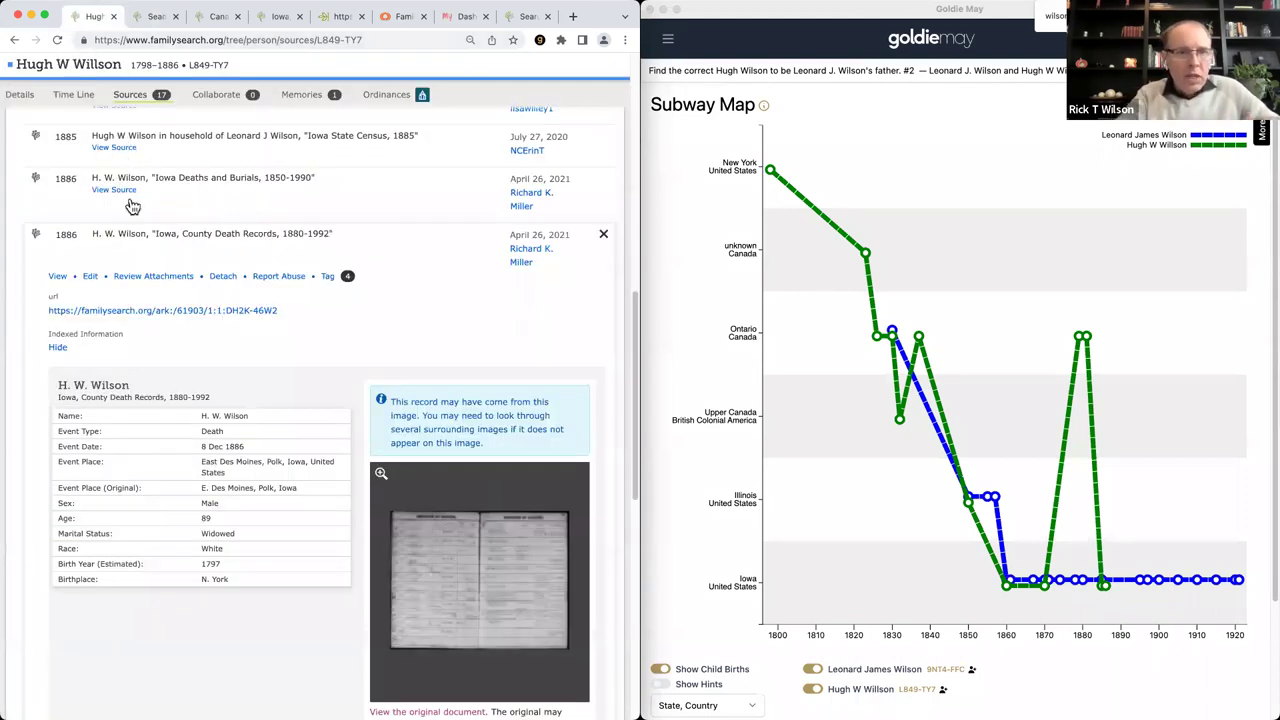
pyautogui.click(152, 232)
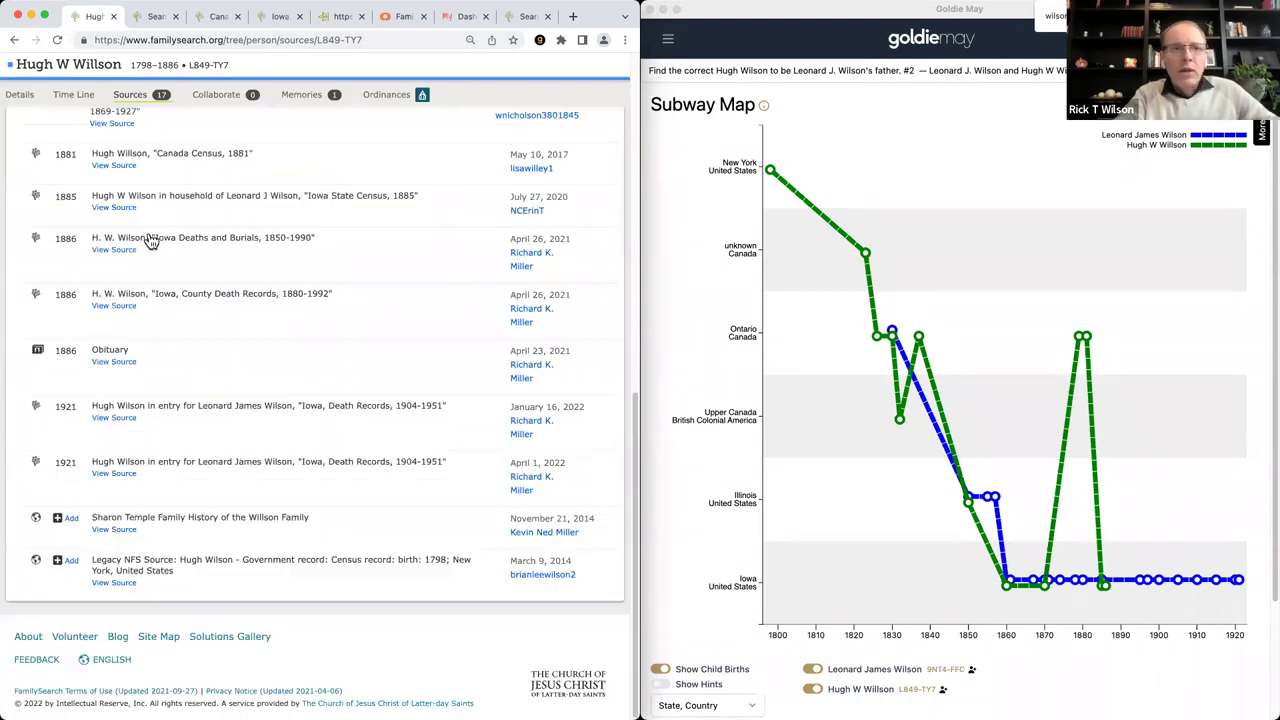
# Step: Expand the 1886 obituary source and open its attached newspaper clipping to read it
pyautogui.click(116, 352)
pyautogui.scroll(-3, 120, 370)
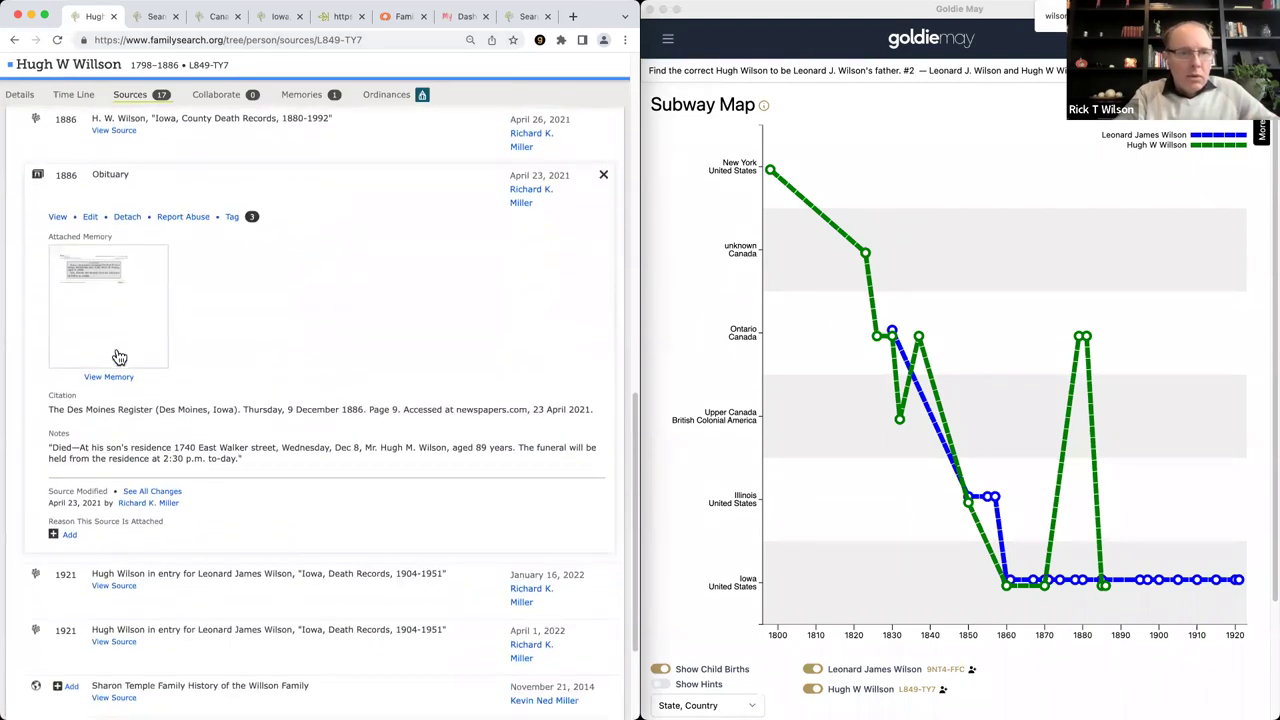
pyautogui.click(97, 263)
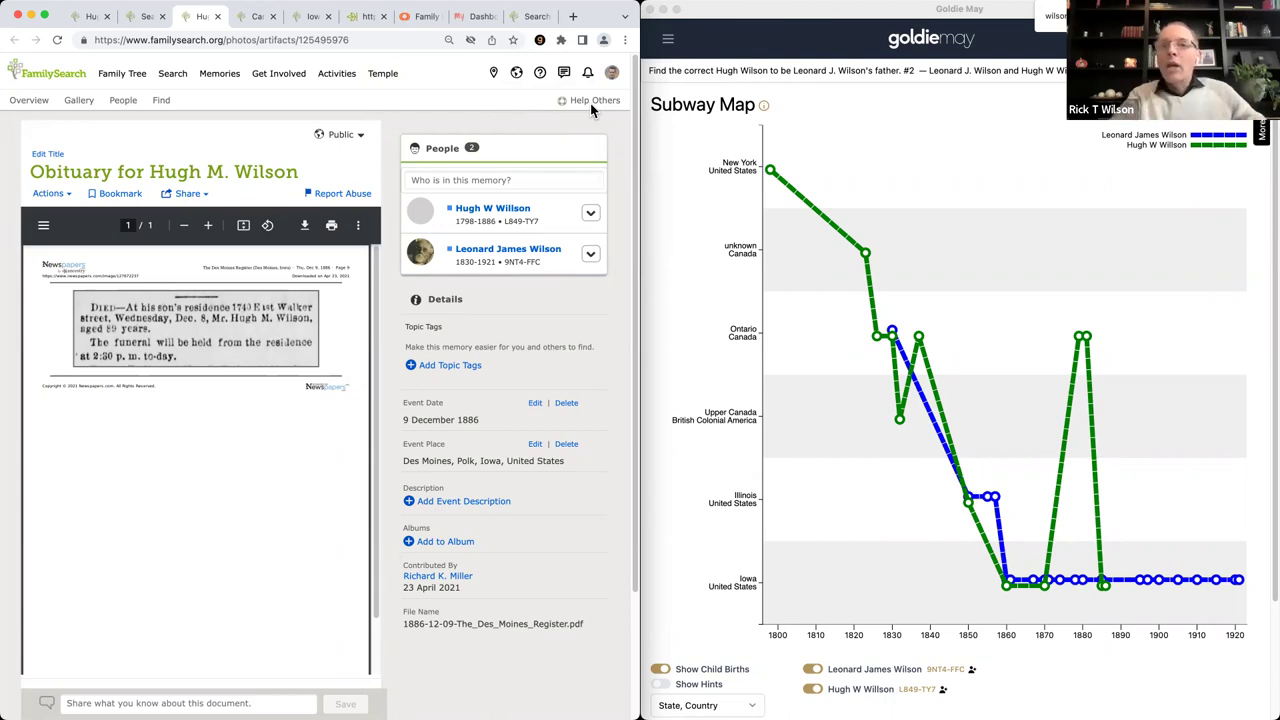
# Step: Open the person page of the wife from the 1879 marriage through the family members in the father's details
pyautogui.click(95, 17)
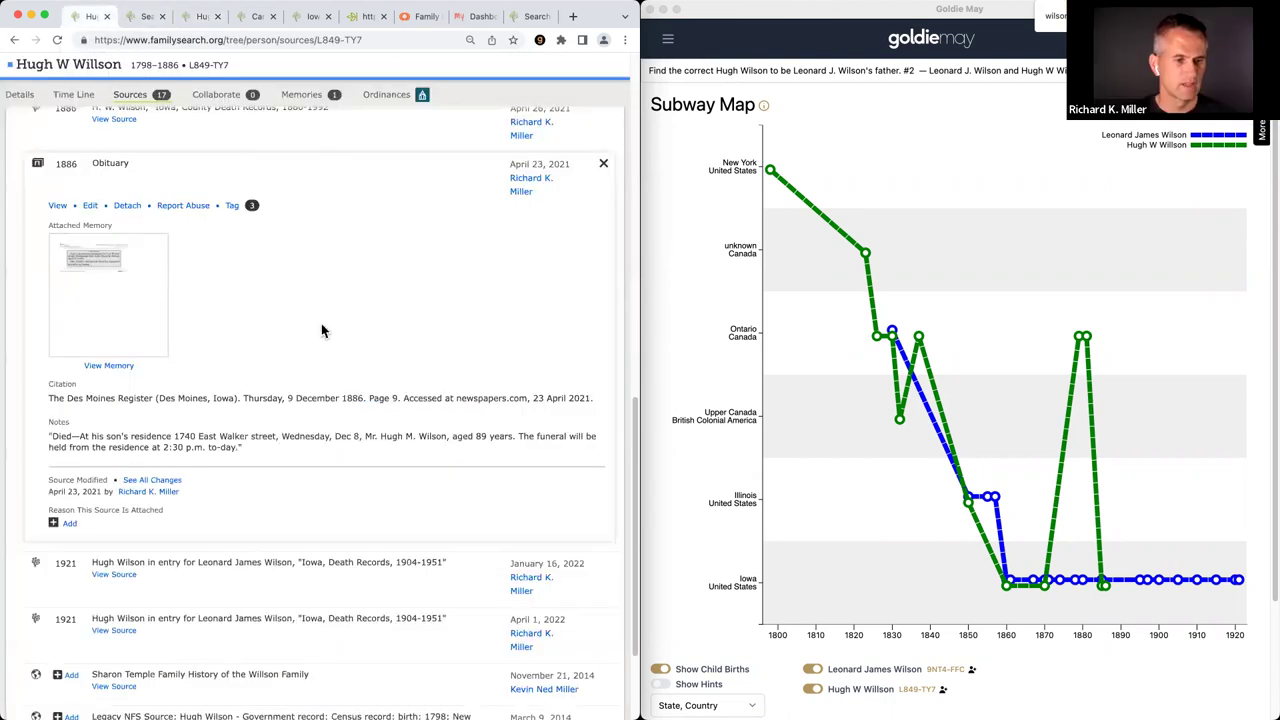
pyautogui.click(24, 95)
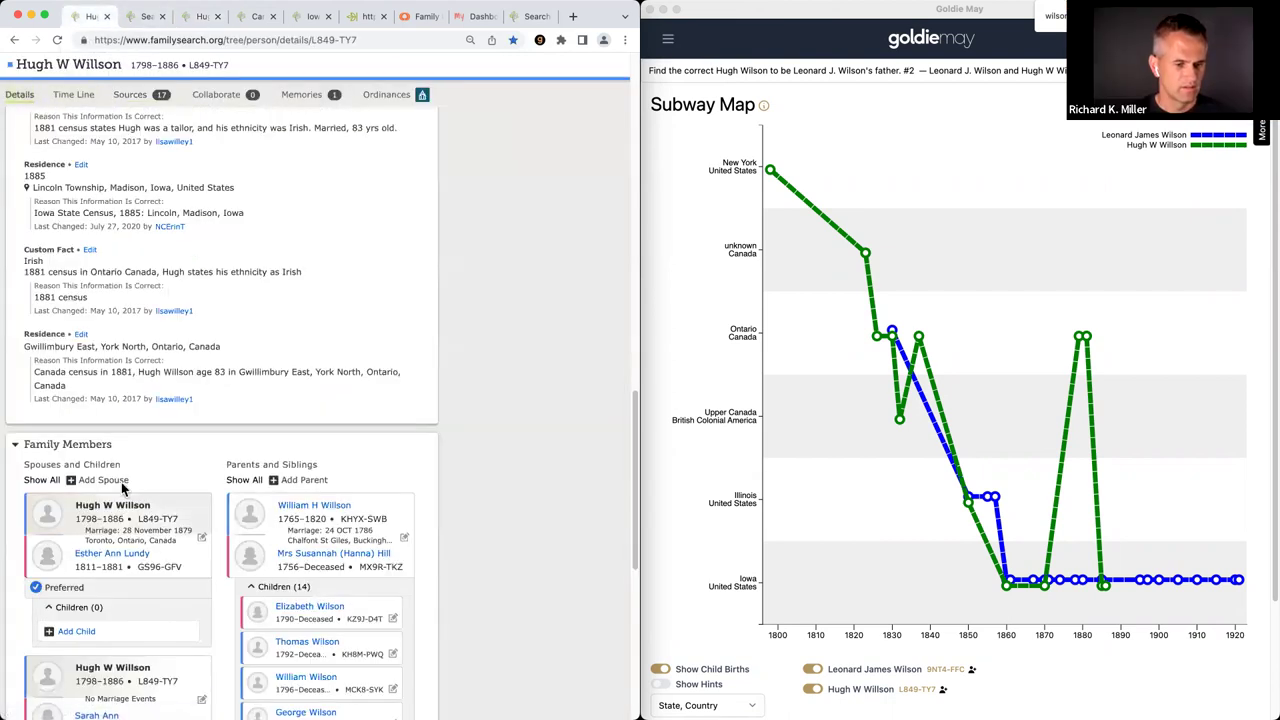
pyautogui.scroll(-3, 125, 490)
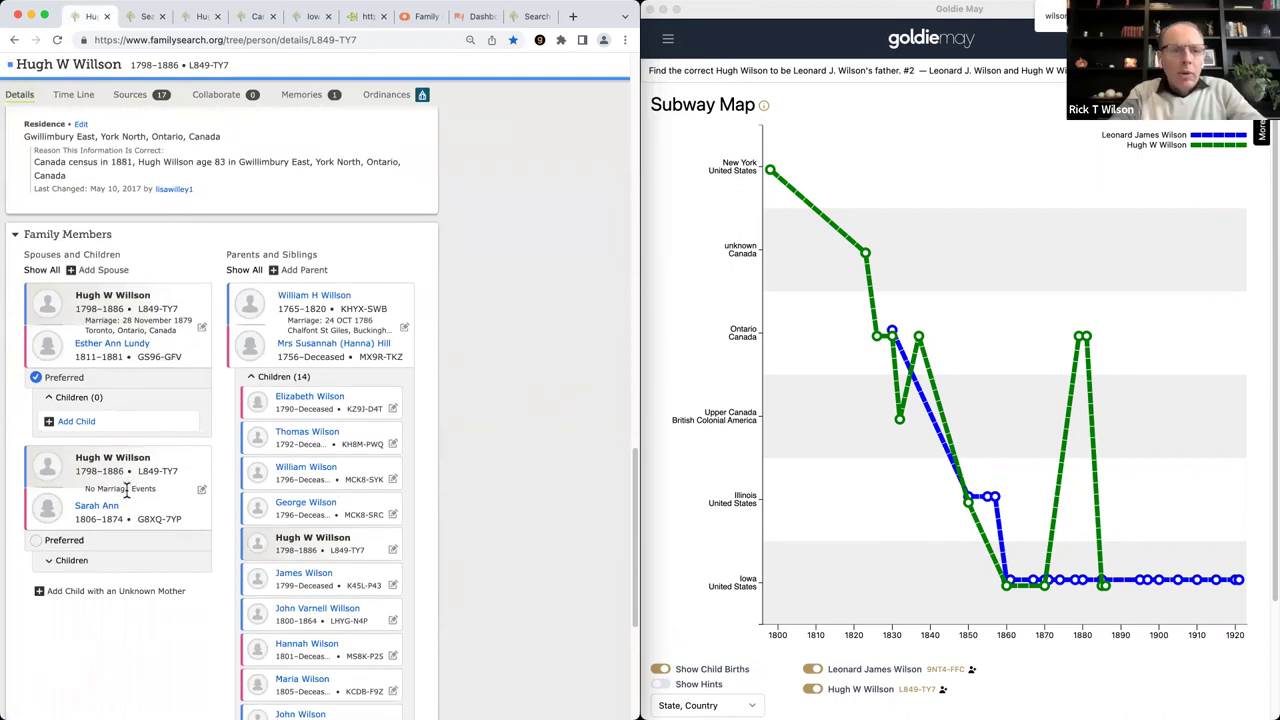
pyautogui.click(127, 345)
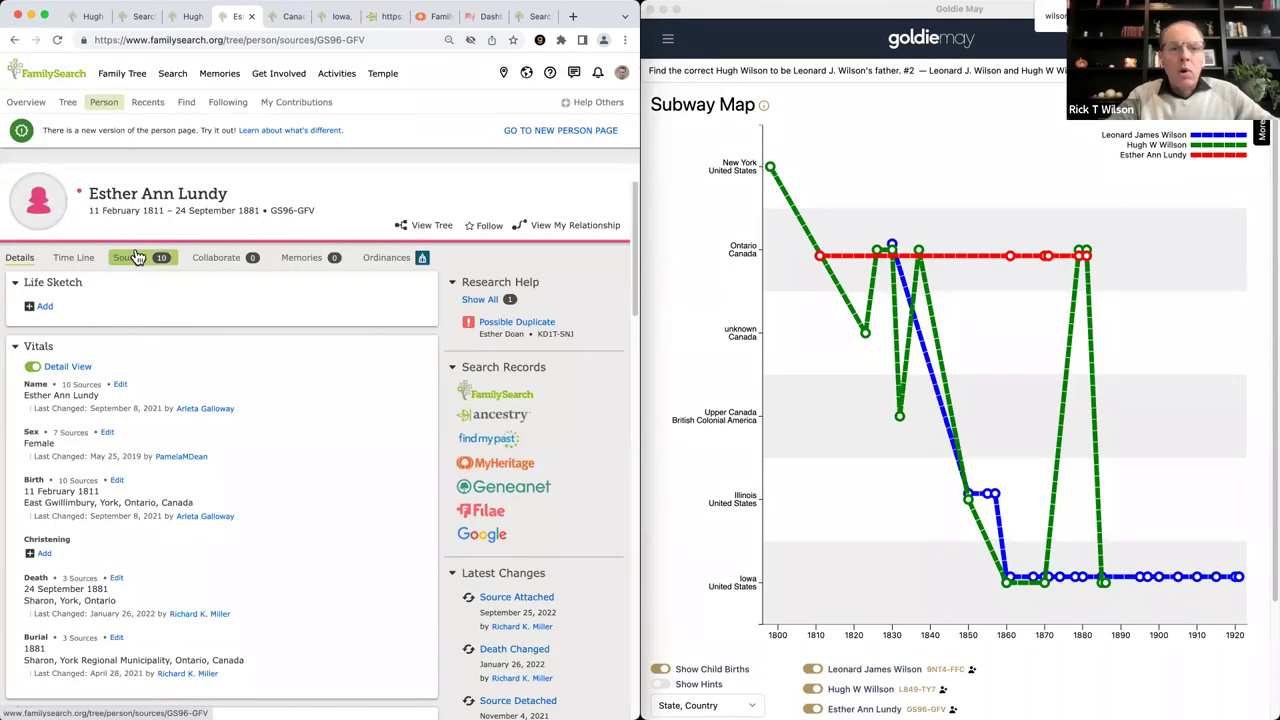
# Step: Expand the last 1881 Find A Grave Index entry in the wife's sources and read its burial and death details
pyautogui.click(135, 257)
pyautogui.scroll(-5, 189, 543)
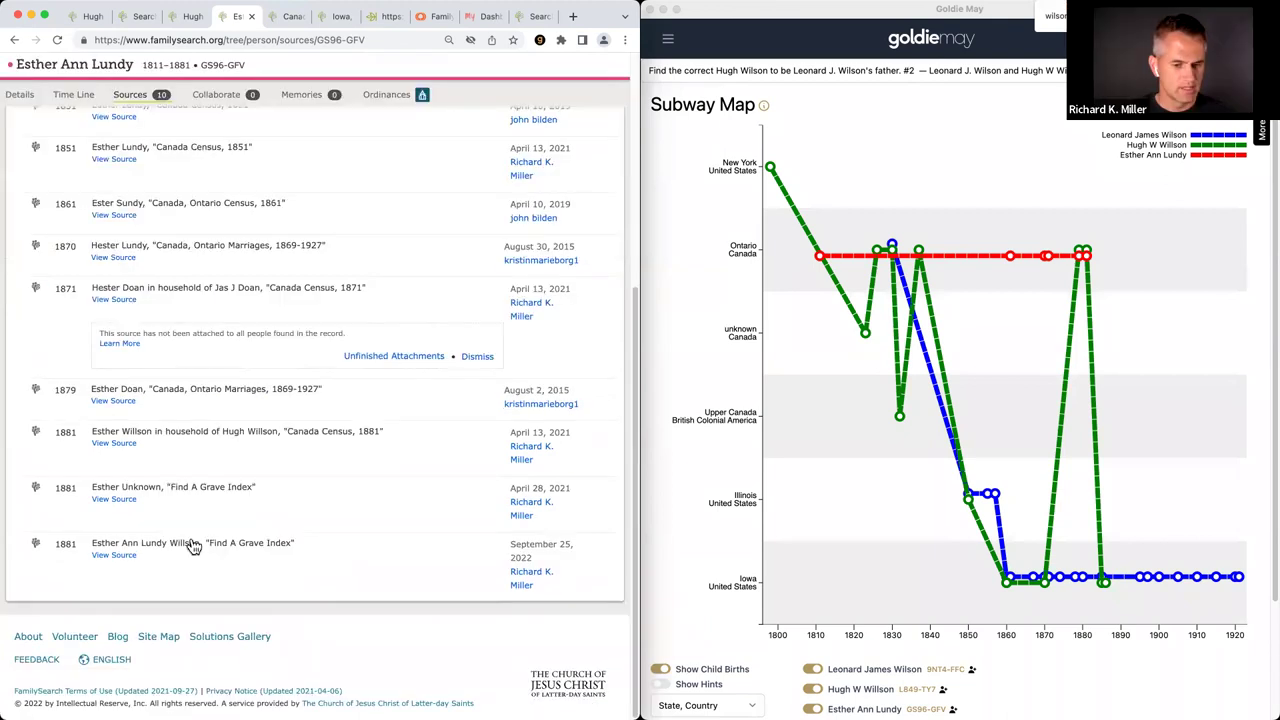
pyautogui.click(189, 543)
pyautogui.scroll(-3, 241, 450)
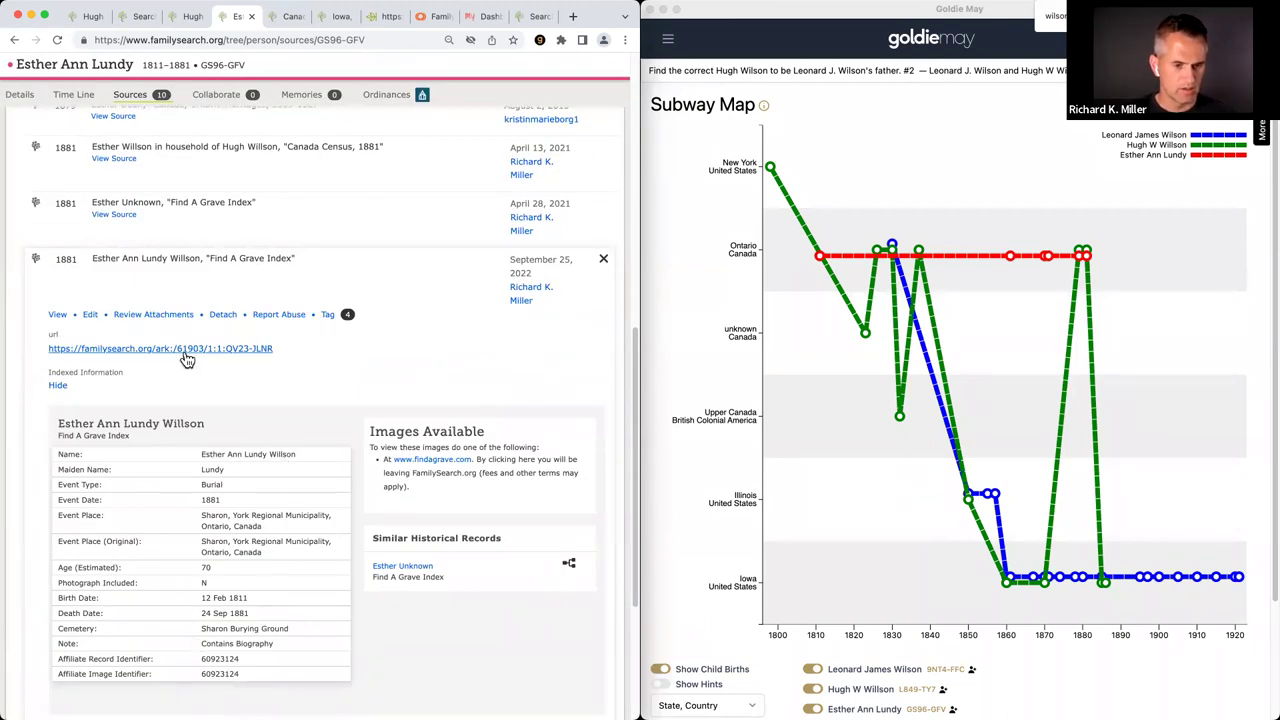
# Step: Open the wife's Find a Grave memorial and compare it with the father's 1885 residence on the Subway Map
pyautogui.click(420, 460)
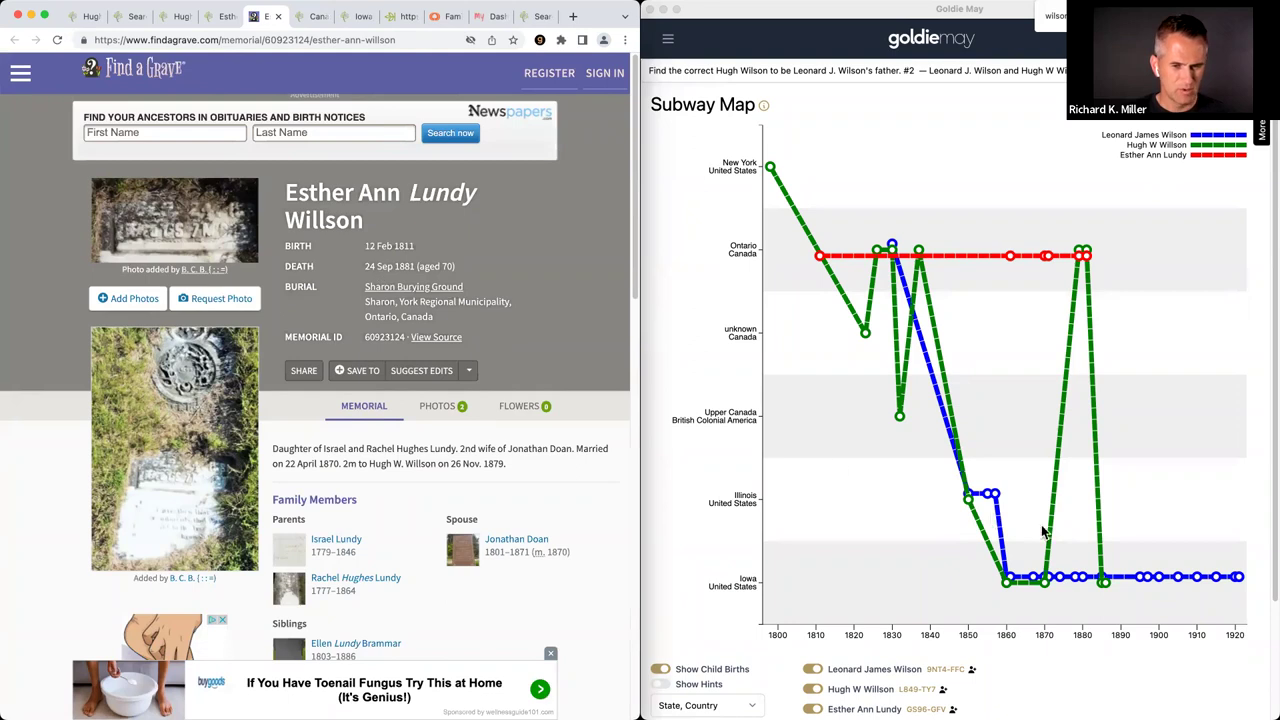
pyautogui.click(1178, 534)
pyautogui.moveTo(1110, 590)
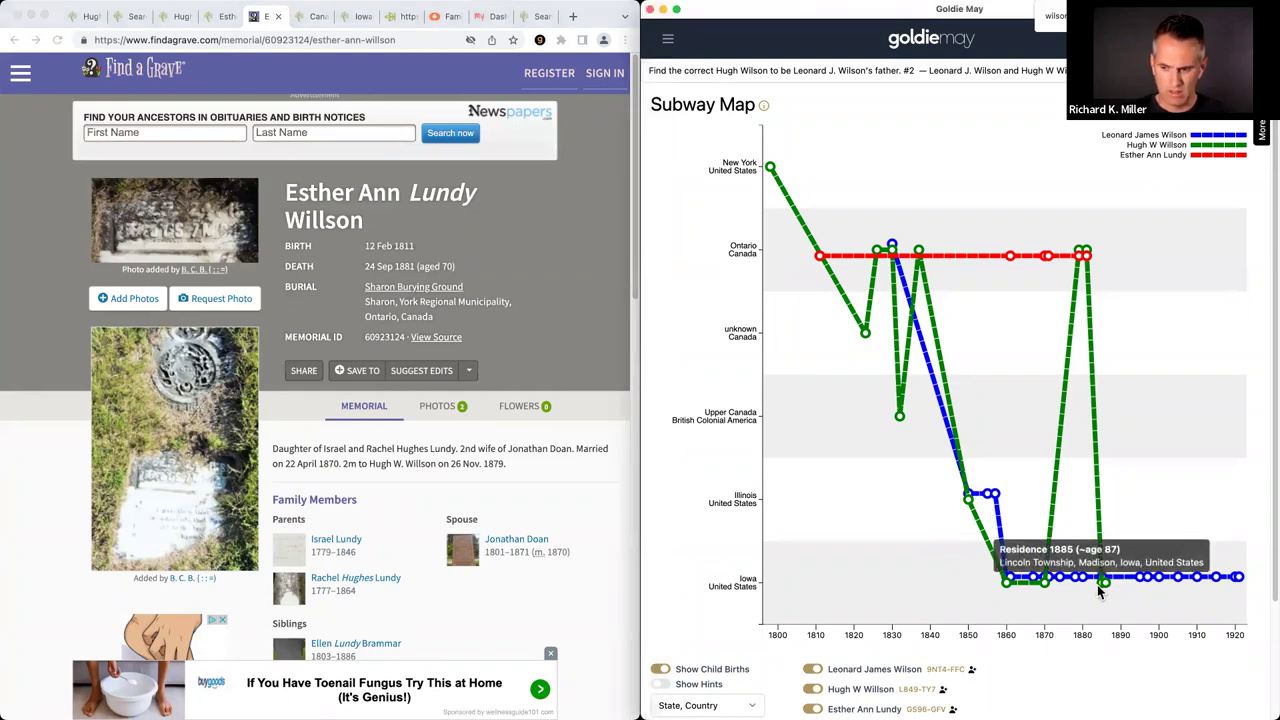
# Step: Return to the wife's FamilySearch sources and open the image of her 1881 Canada Census record
pyautogui.moveTo(1086, 256)
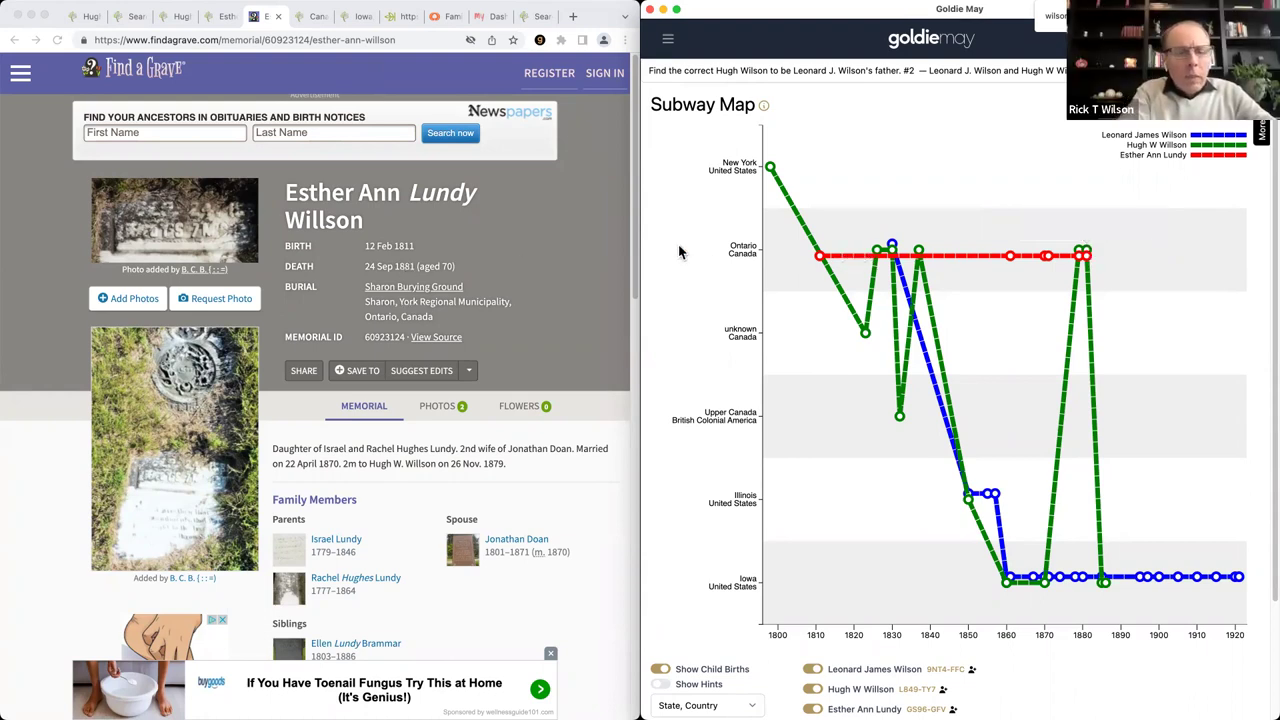
pyautogui.click(516, 259)
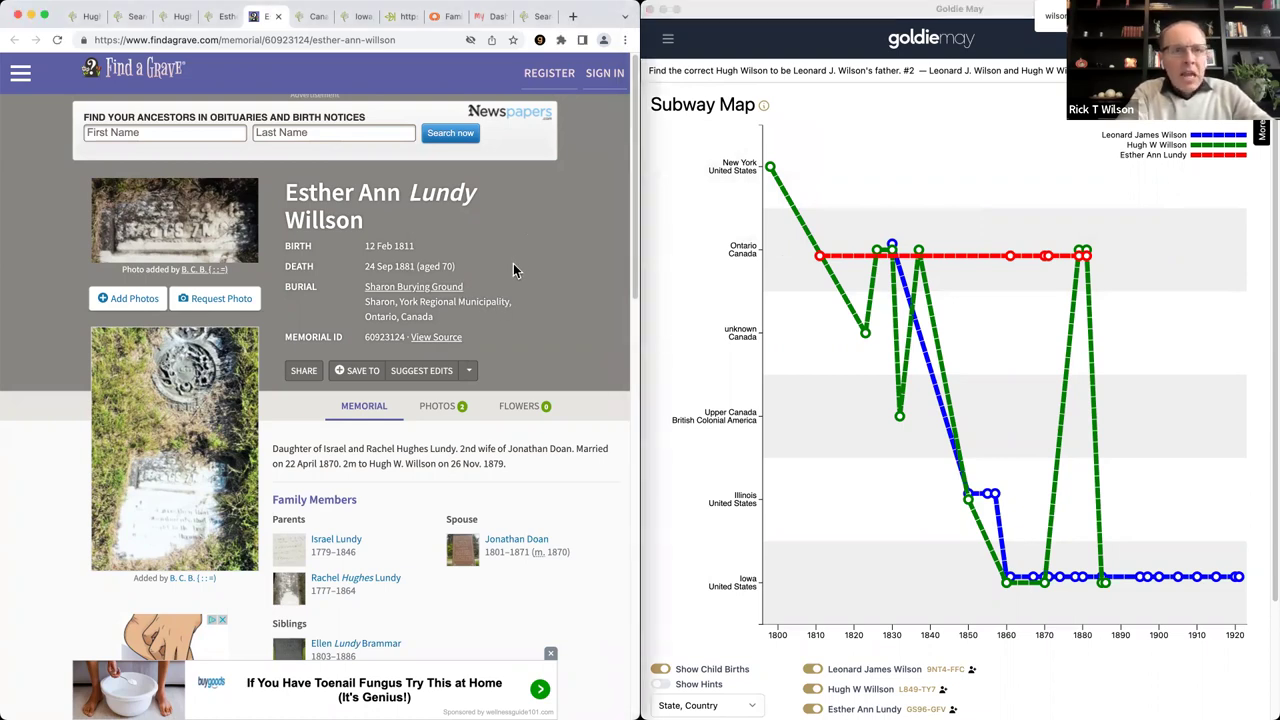
pyautogui.click(212, 17)
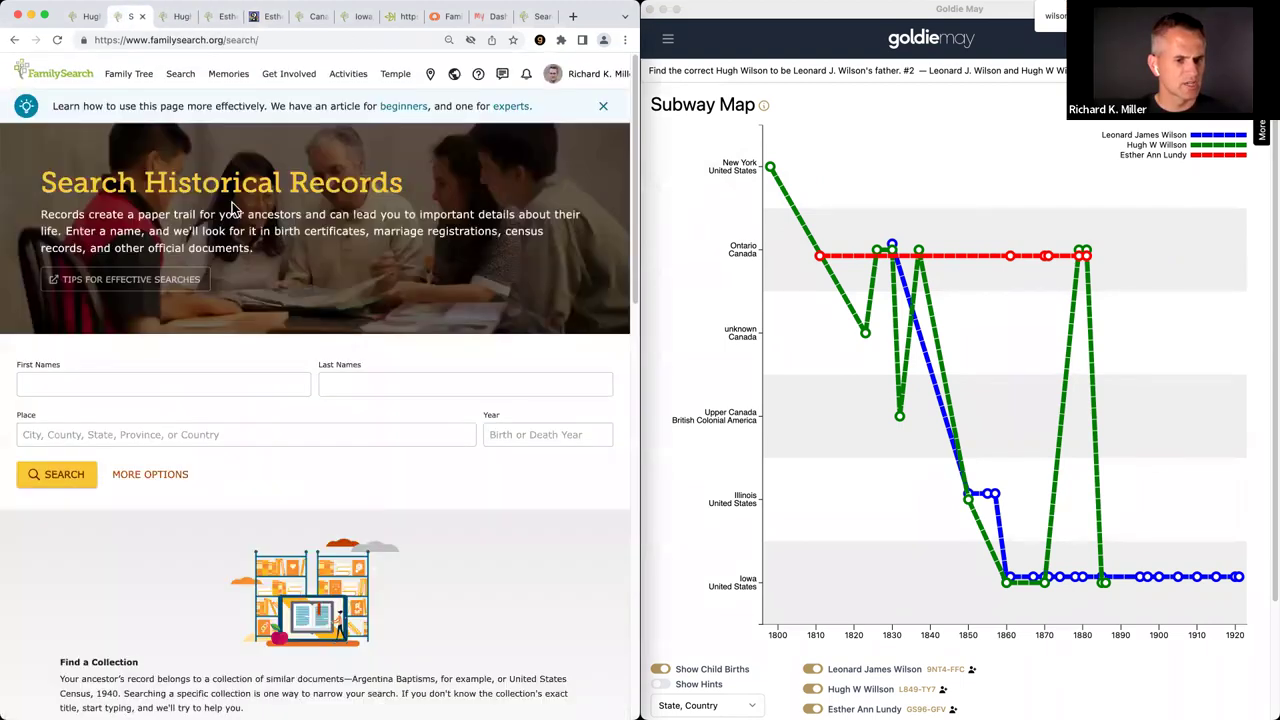
pyautogui.hotkey('ctrl', 'Tab')
pyautogui.hotkey('ctrl', 'Tab')
pyautogui.click(160, 263)
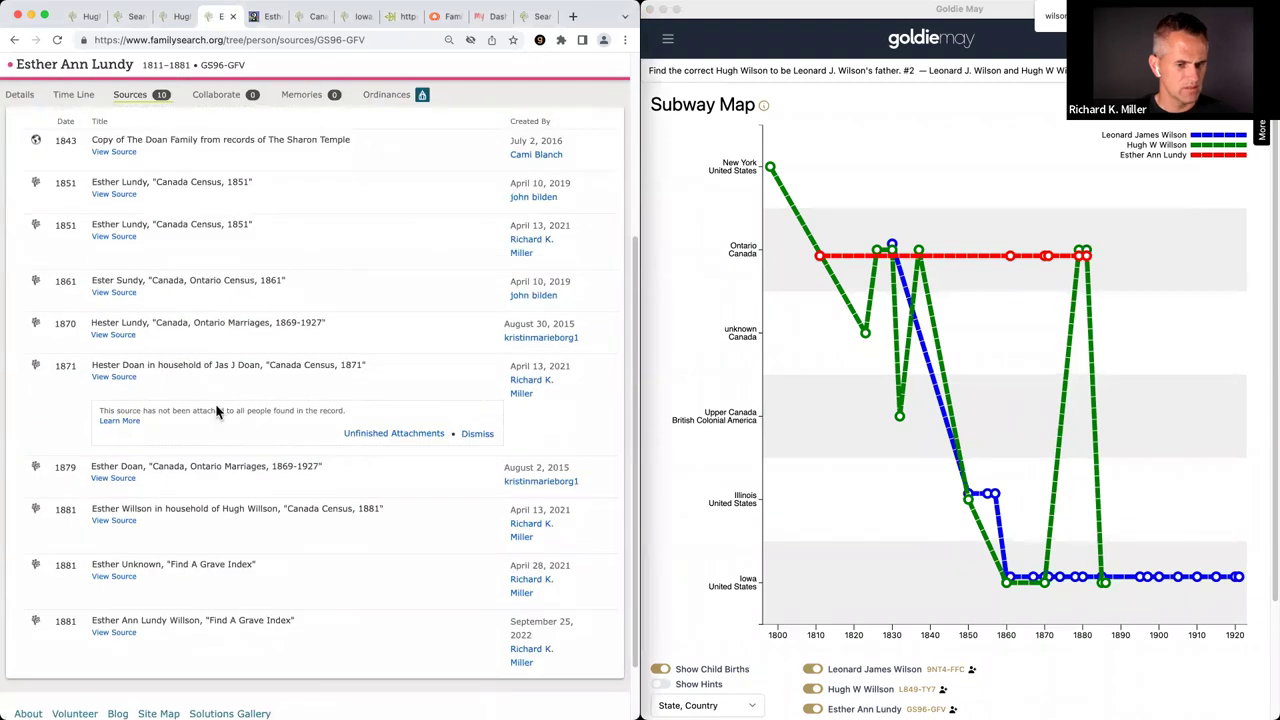
pyautogui.click(113, 519)
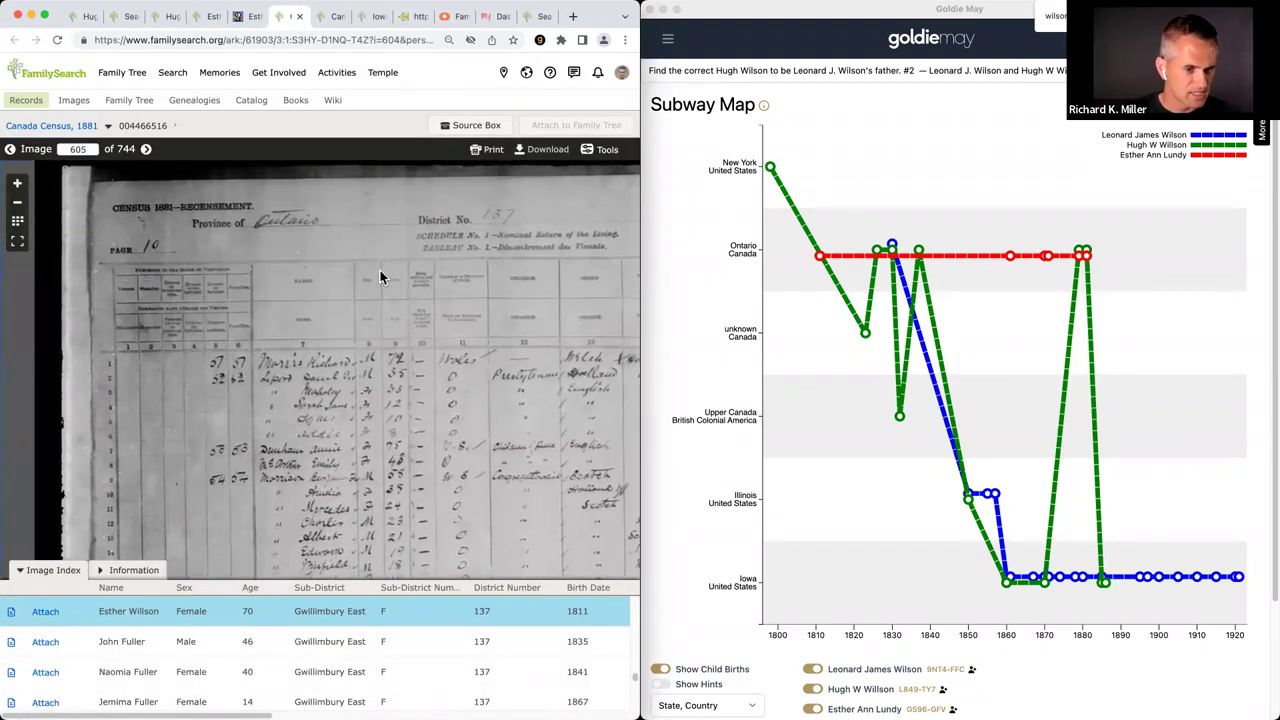
# Step: Find and read the couple's household entry on page 11 of the 1881 census image
pyautogui.scroll(3, 385, 299)
pyautogui.scroll(-3, 372, 323)
pyautogui.moveTo(360, 270); pyautogui.dragTo(372, 202)
pyautogui.moveTo(325, 462); pyautogui.dragTo(368, 213)
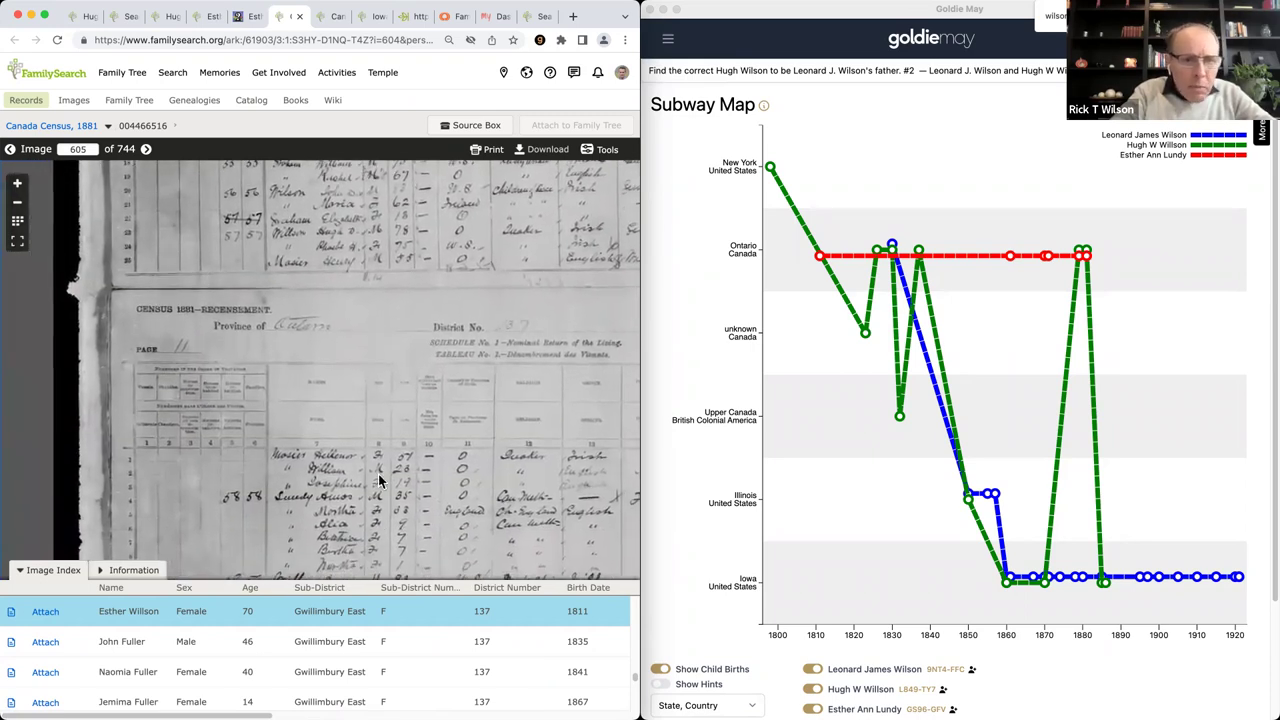
pyautogui.moveTo(345, 480); pyautogui.dragTo(333, 280)
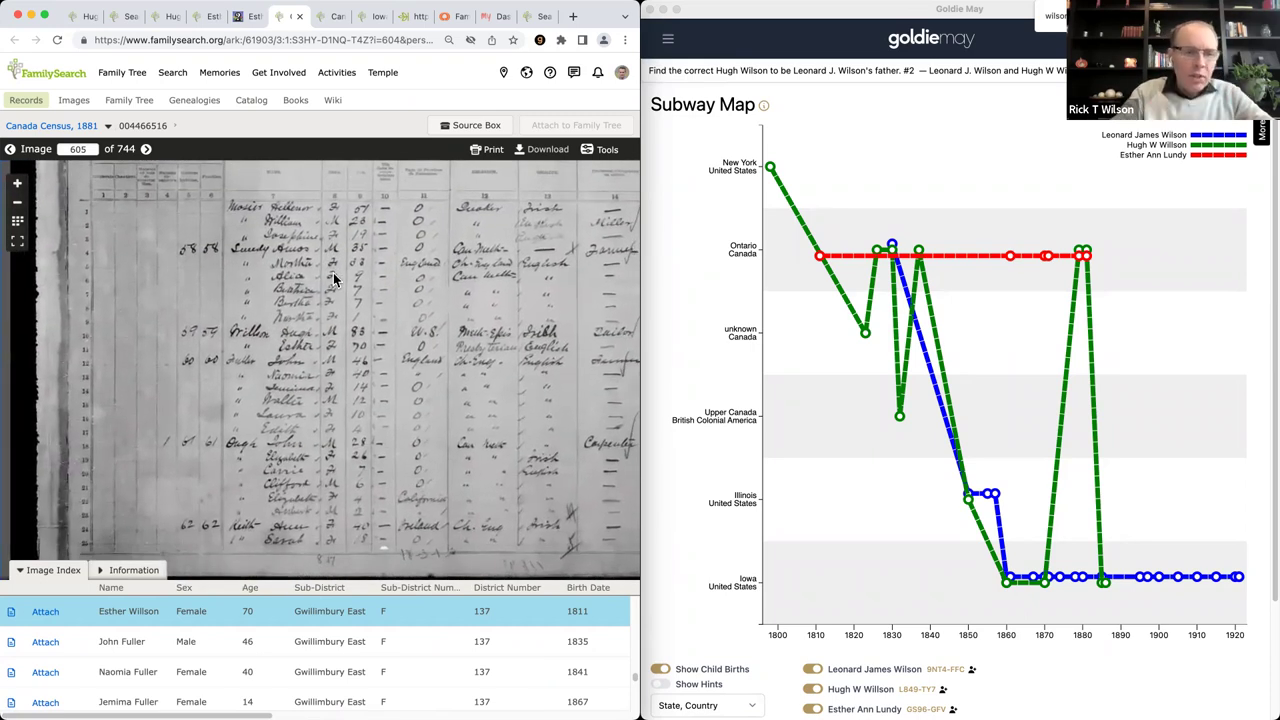
# Step: Go back through the 1881 census film to image 600 and examine the first page's header for an enumeration date
pyautogui.scroll(5, 250, 300)
pyautogui.scroll(4, 193, 285)
pyautogui.click(11, 149)
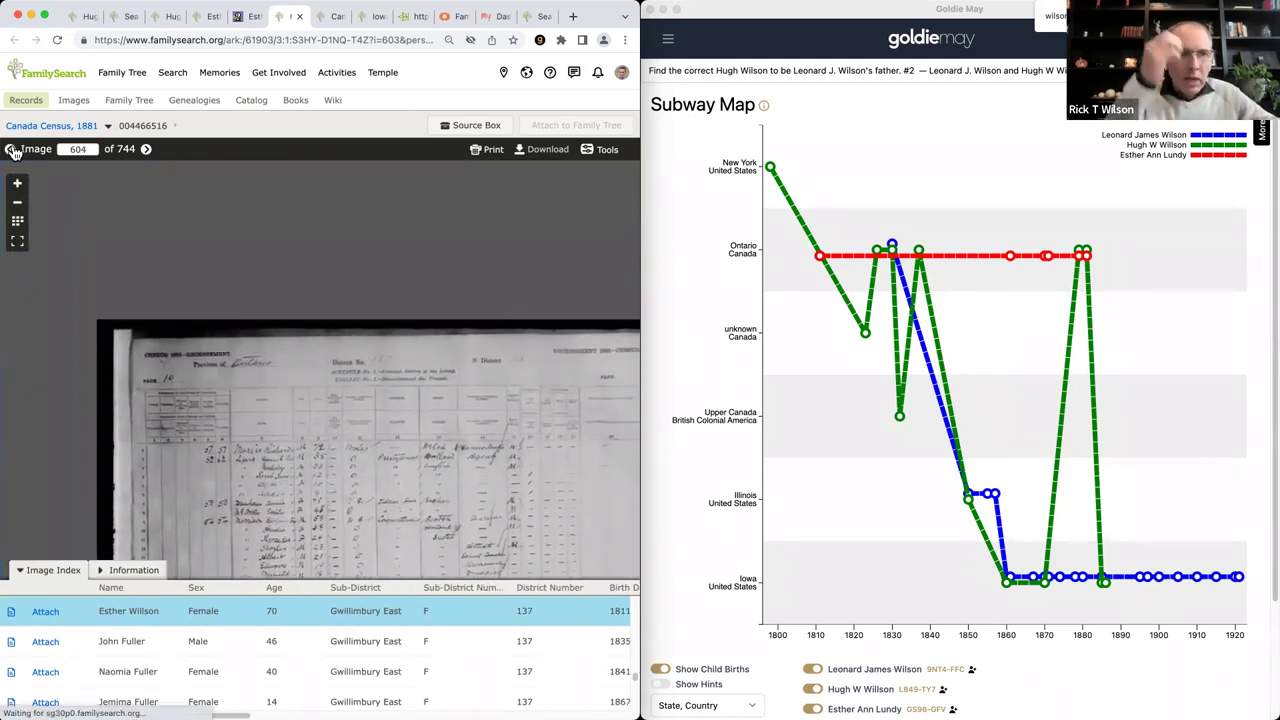
pyautogui.click(11, 149)
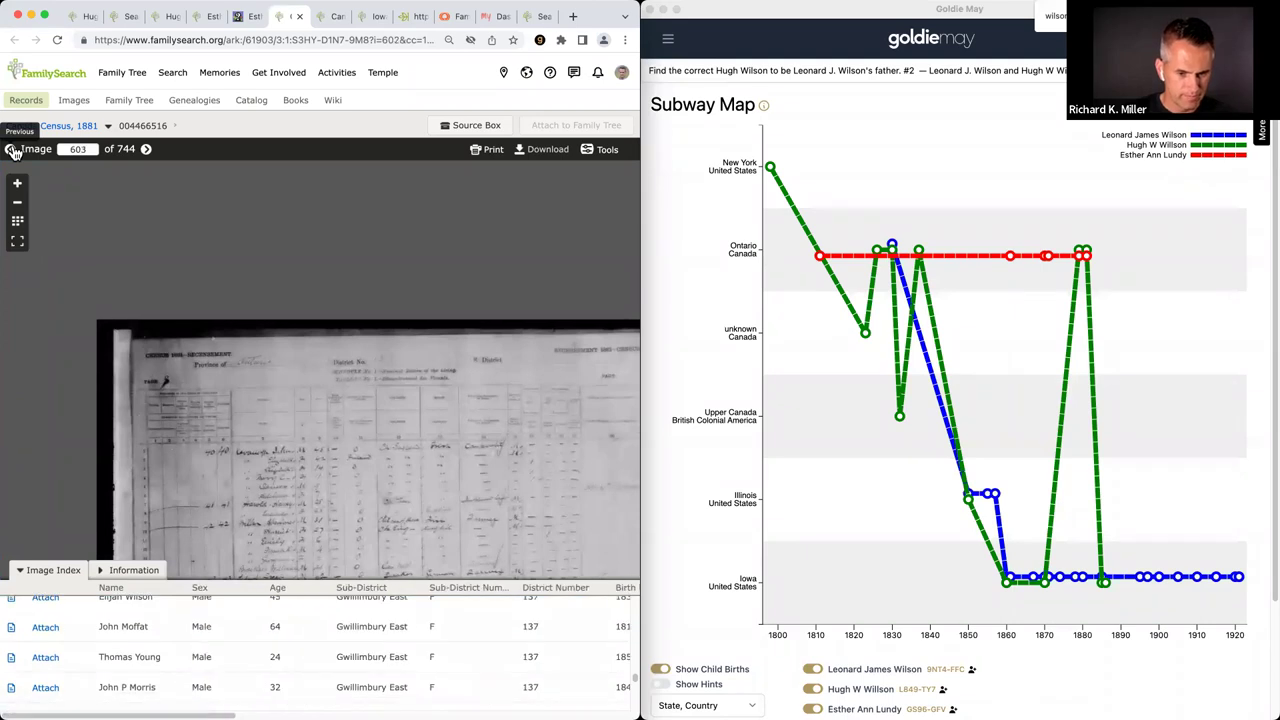
pyautogui.click(11, 149)
pyautogui.click(11, 149)
pyautogui.click(11, 149)
pyautogui.scroll(-5, 275, 320)
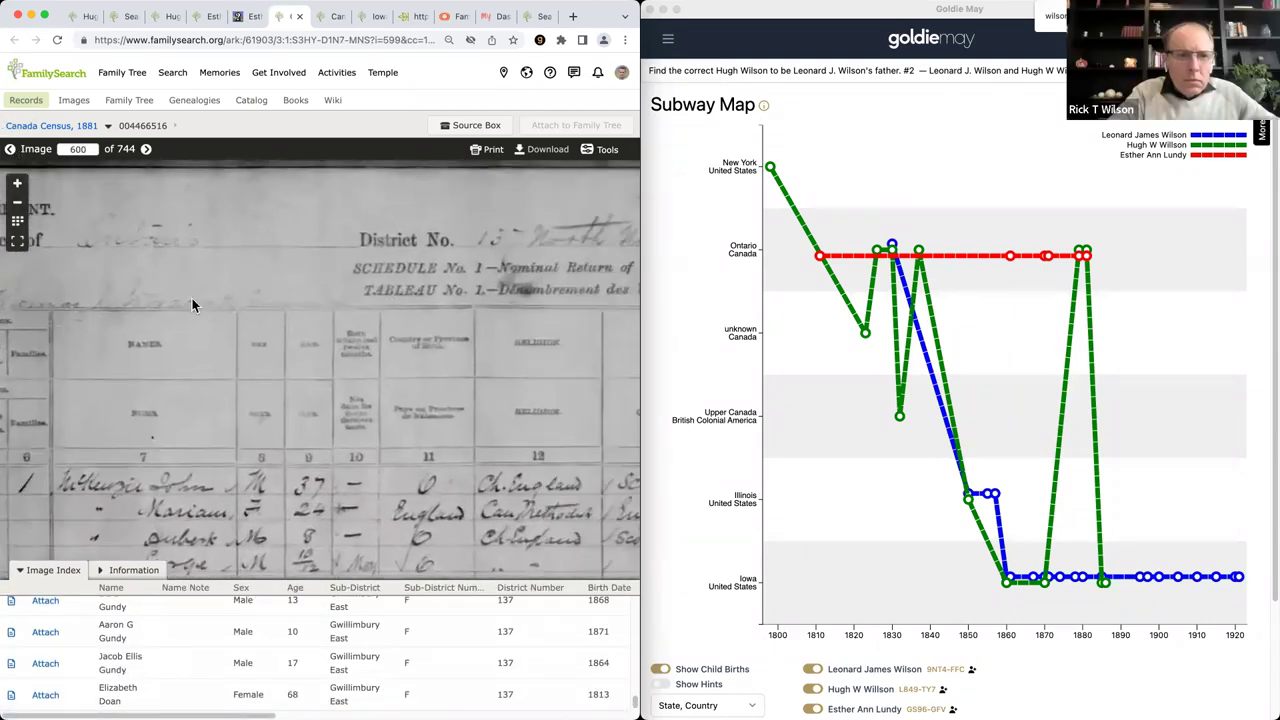
pyautogui.scroll(5, 330, 320)
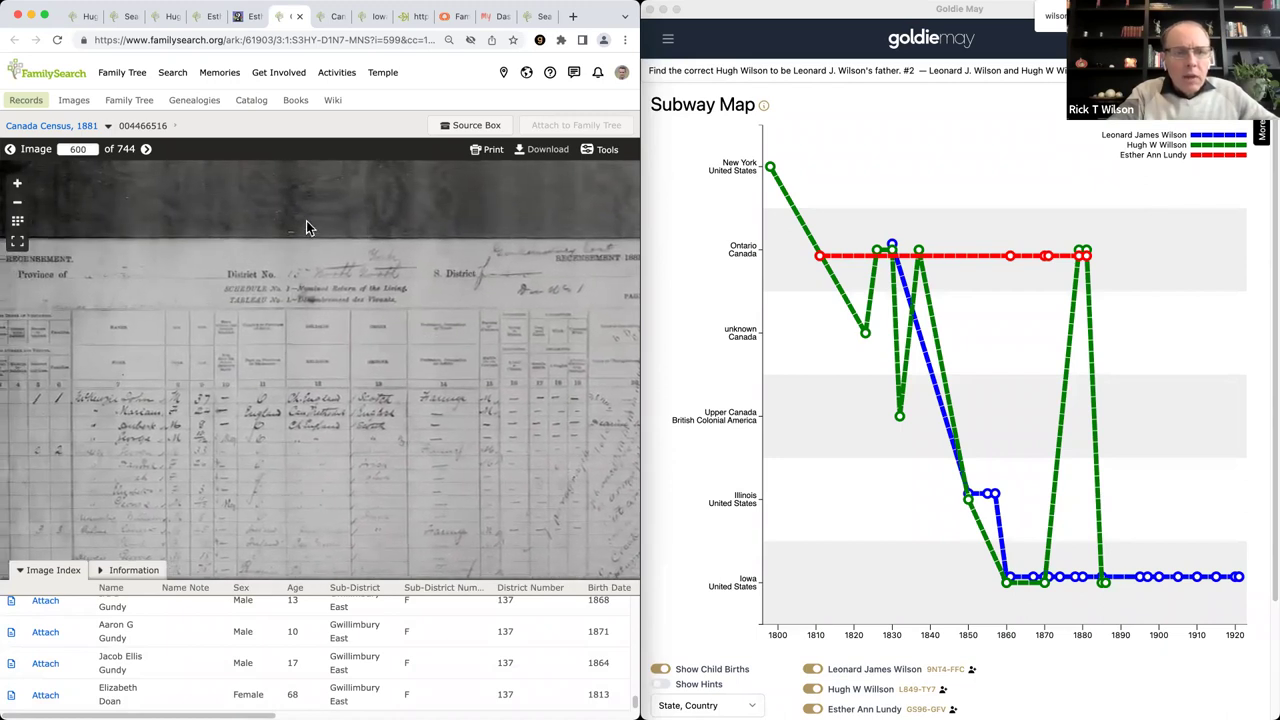
pyautogui.hscroll(3, 272, 266)
pyautogui.hscroll(-3, 473, 215)
pyautogui.scroll(-2, 473, 215)
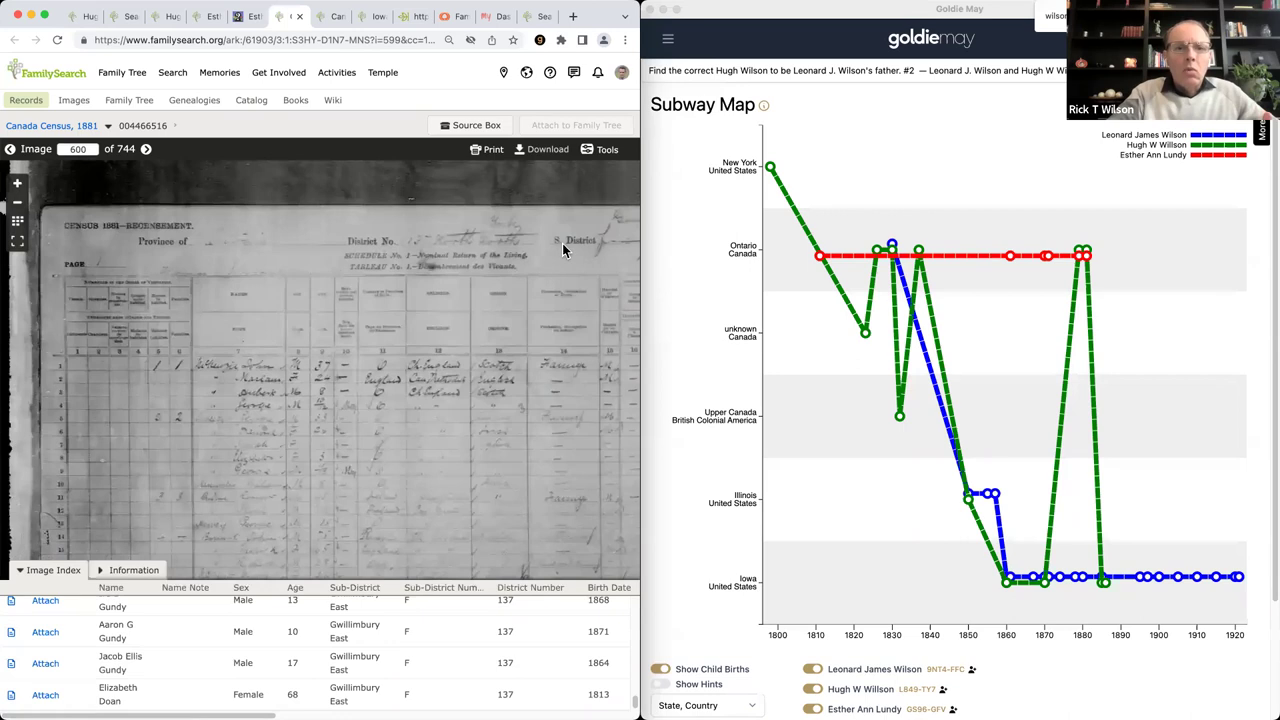
# Step: Open the Goldie May project about finding the correct father and bring up its task list
pyautogui.click(935, 45)
pyautogui.click(922, 45)
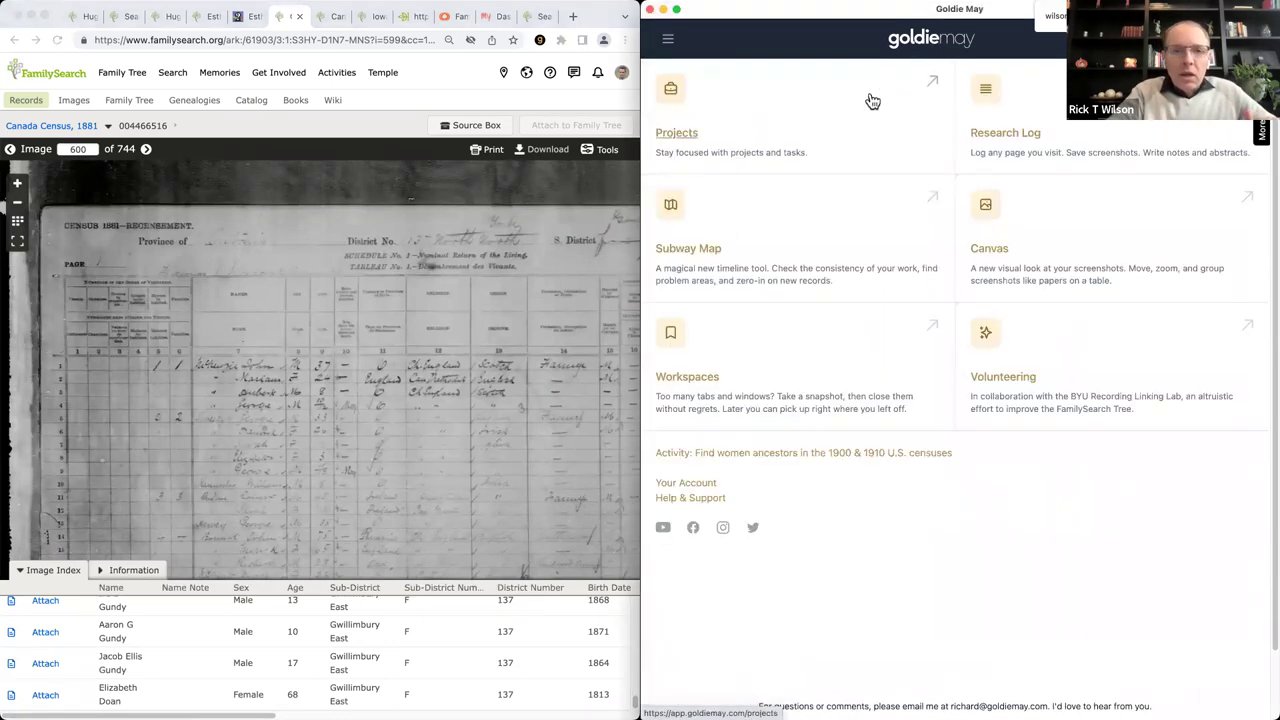
pyautogui.click(763, 130)
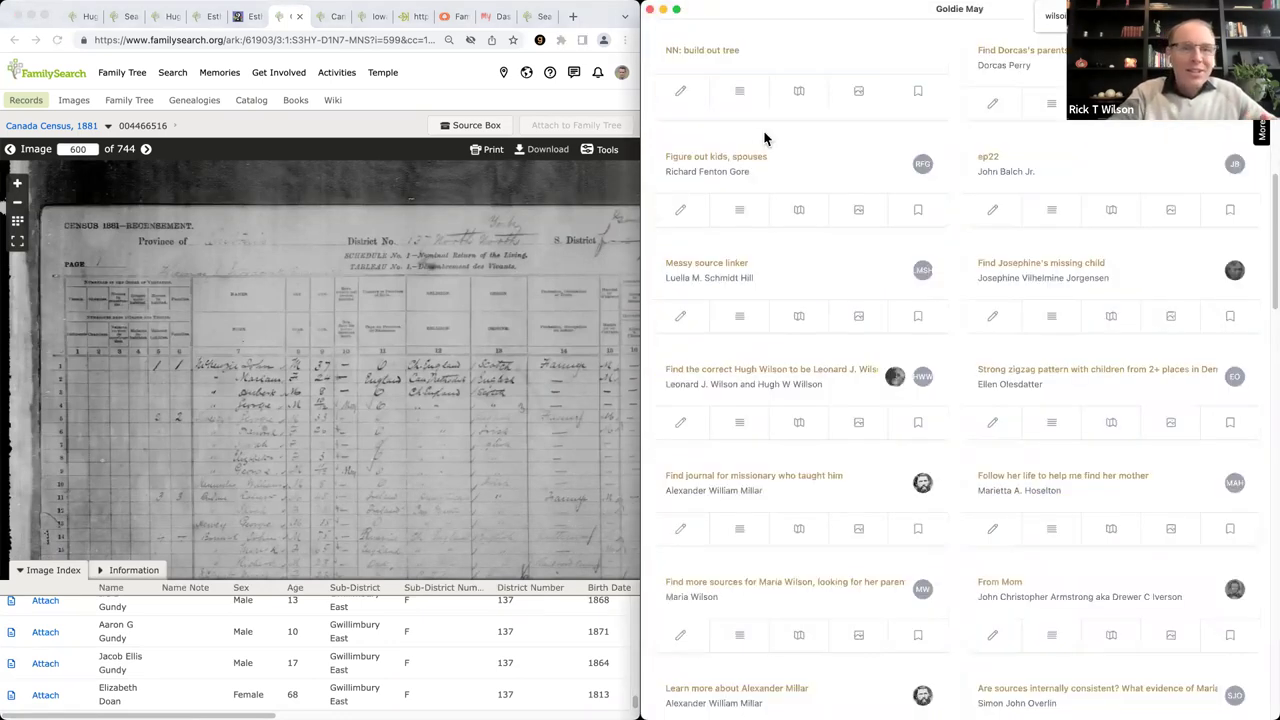
pyautogui.click(802, 375)
pyautogui.scroll(-5, 803, 372)
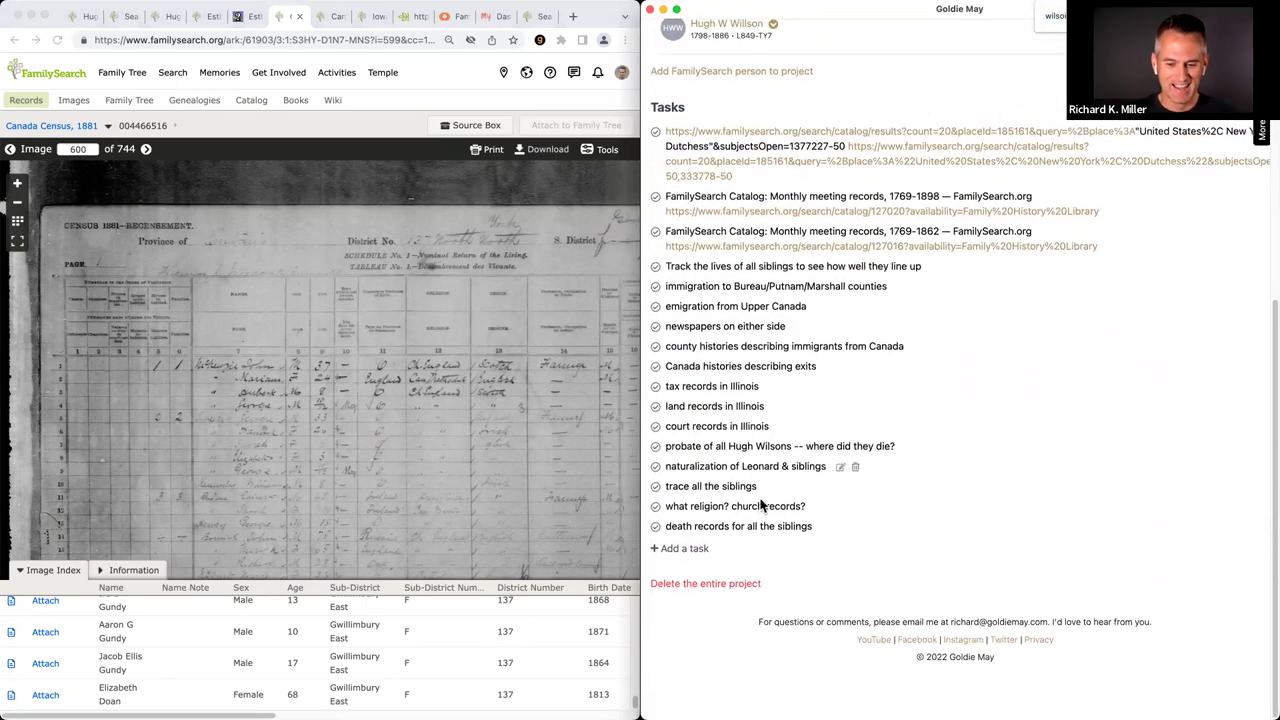
# Step: Add a "---" separator task and a task asking when the 1881 census was, to make sure it was before the wife's death
pyautogui.click(693, 556)
pyautogui.write('---')
pyautogui.press('Return')
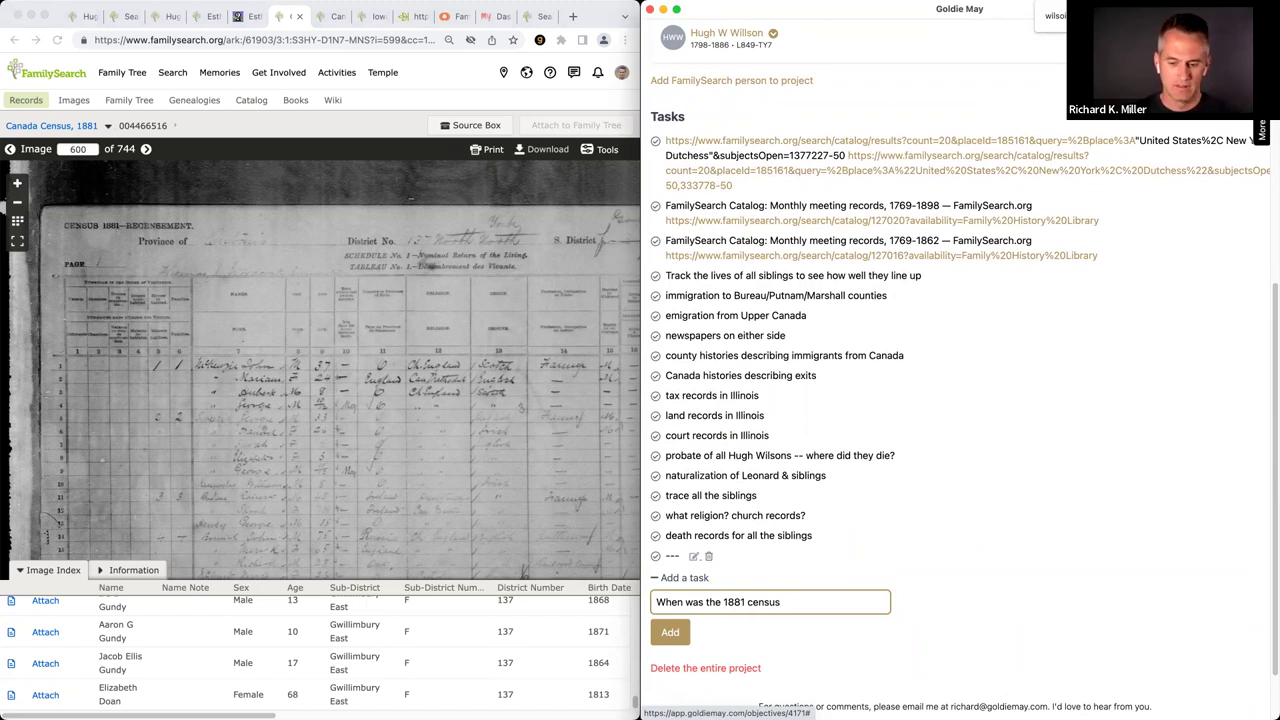
pyautogui.write('-- make sure it was before Esthe')
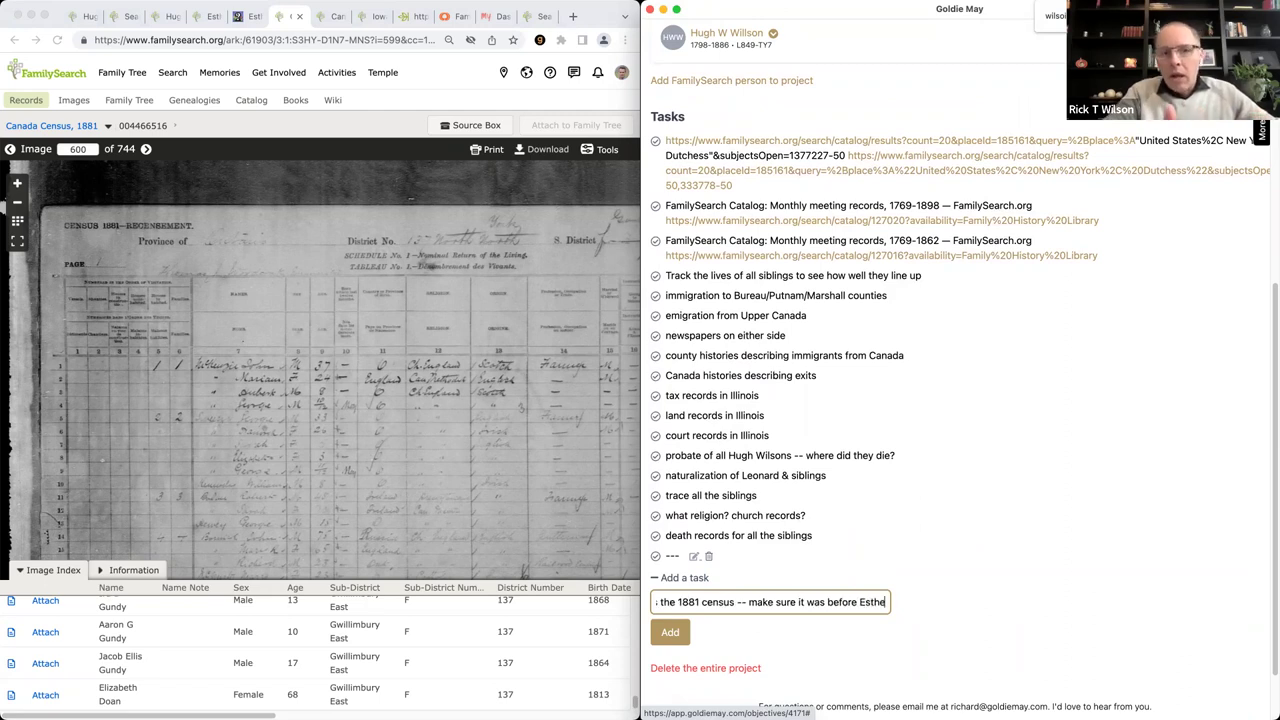
pyautogui.write("r's death?")
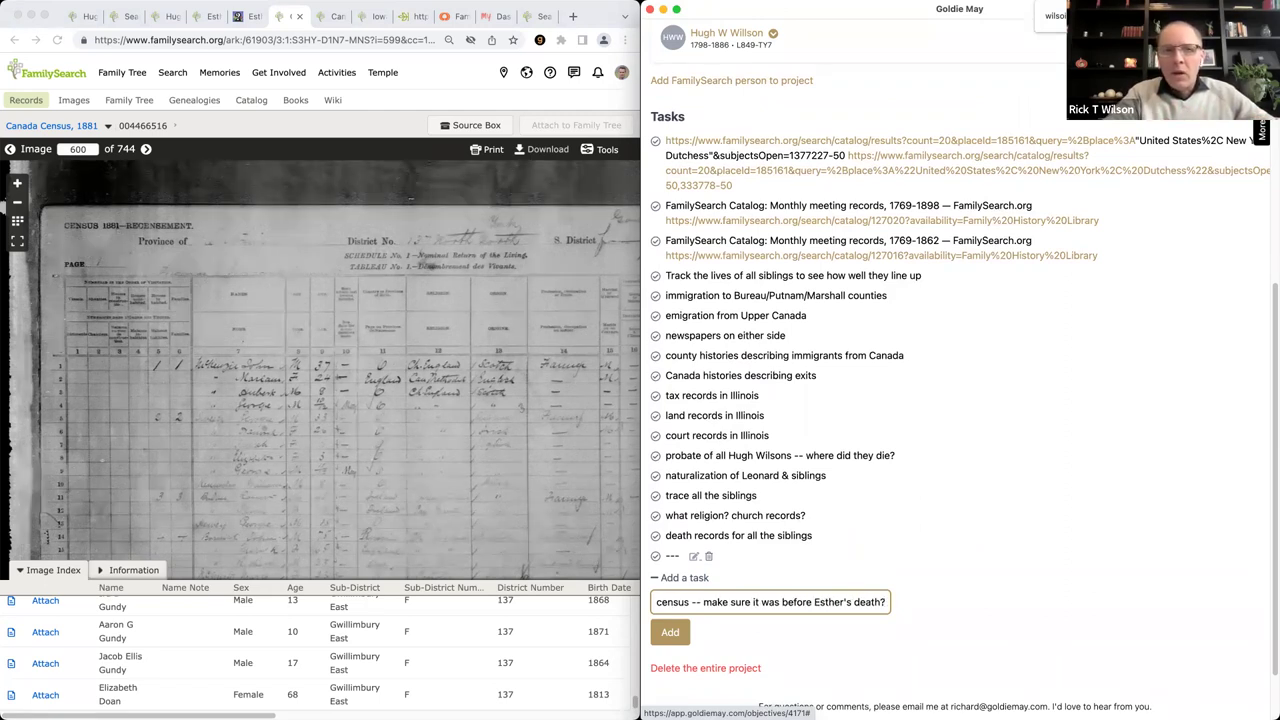
pyautogui.press('Return')
# Step: Add a task asking whether other men with the father's name can be found in Canada when he is thought to be in Iowa
pyautogui.write('Can I find')
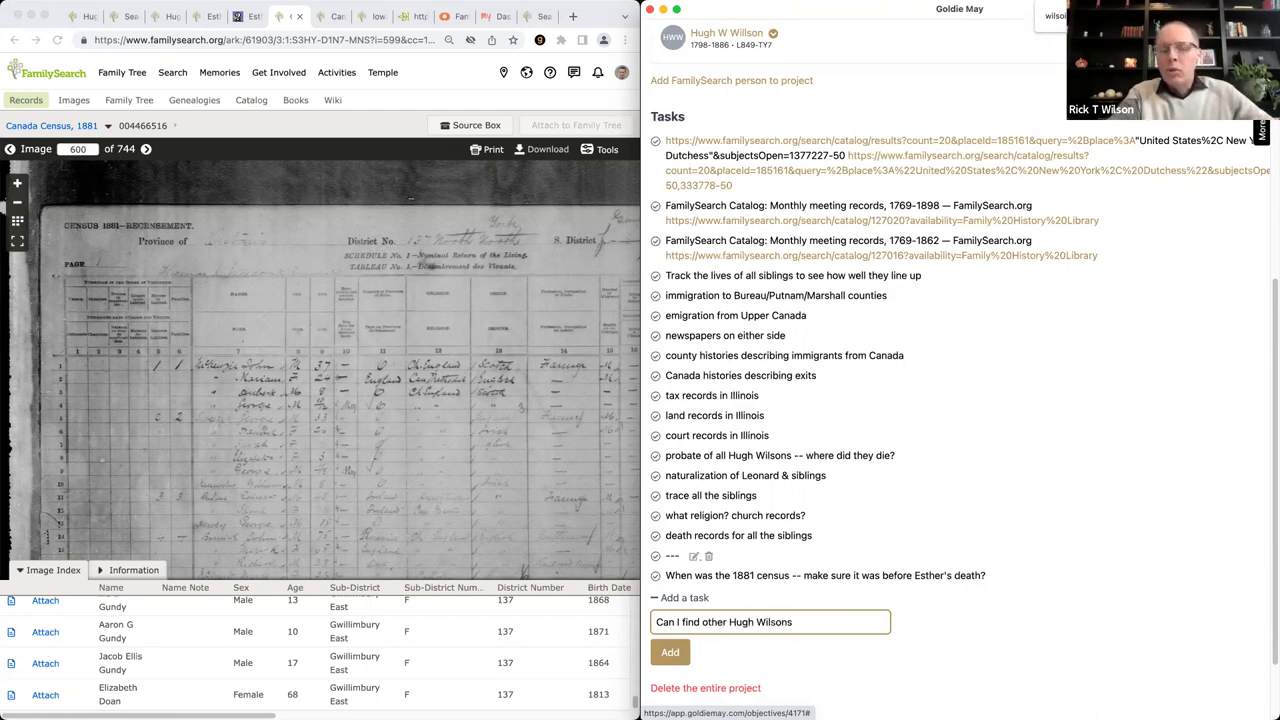
pyautogui.write('other Hugh Wilsons in Canada')
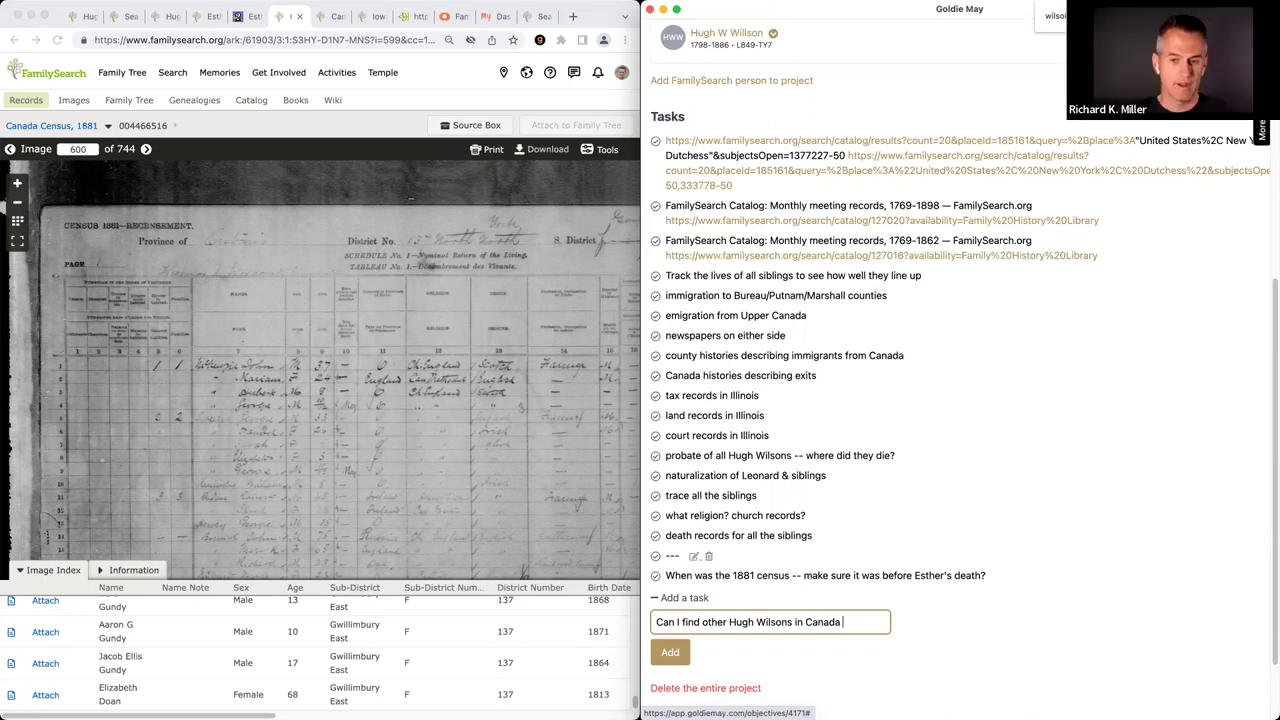
pyautogui.write("when I think he's in d")
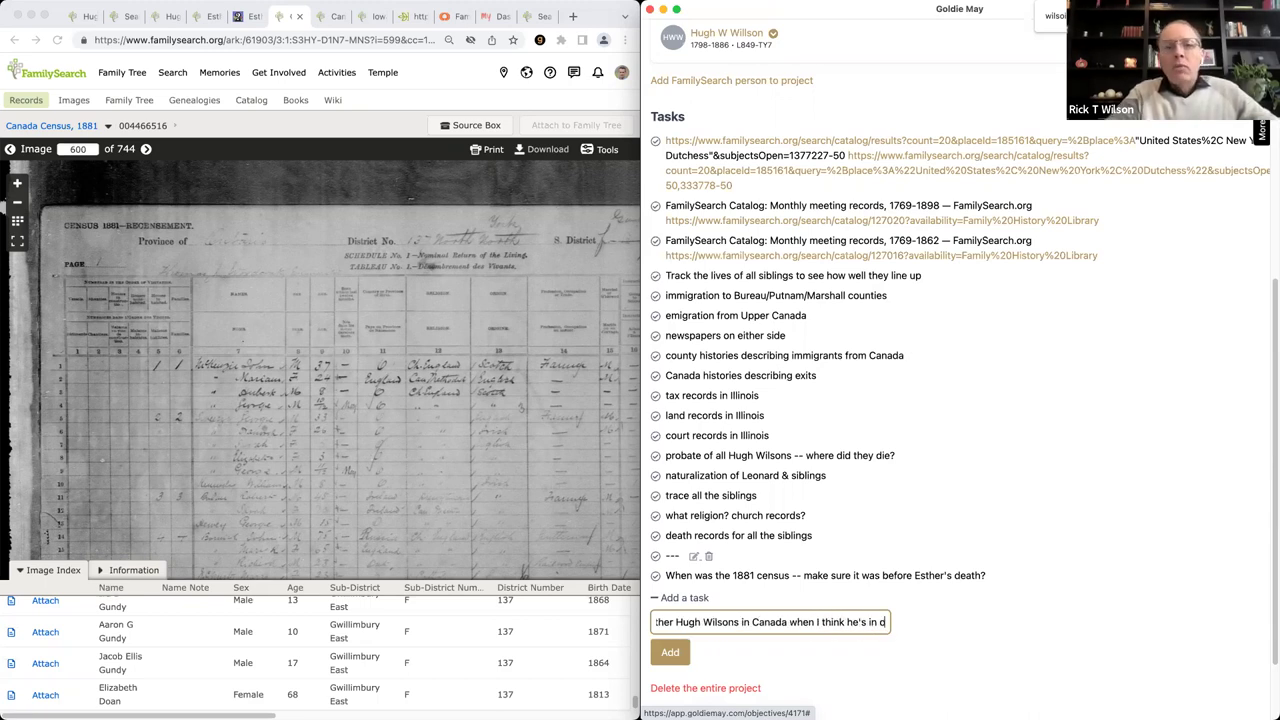
pyautogui.press('BackSpace')
pyautogui.write('Iowa?')
pyautogui.press('super+a')
pyautogui.press('Return')
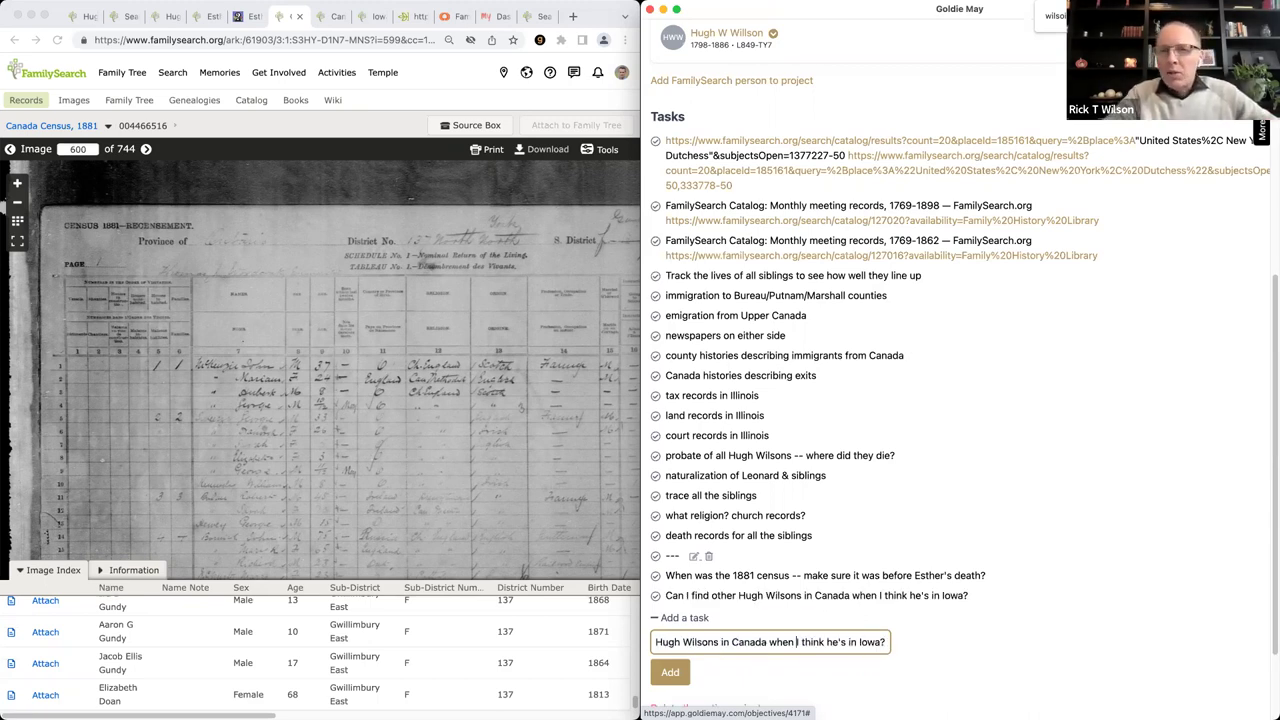
# Step: Add the reverse task, asking about other men with the father's name in Iowa when he is thought to be in Canada
pyautogui.hotkey('alt', 'shift', 'Left')
pyautogui.write('Iowa')
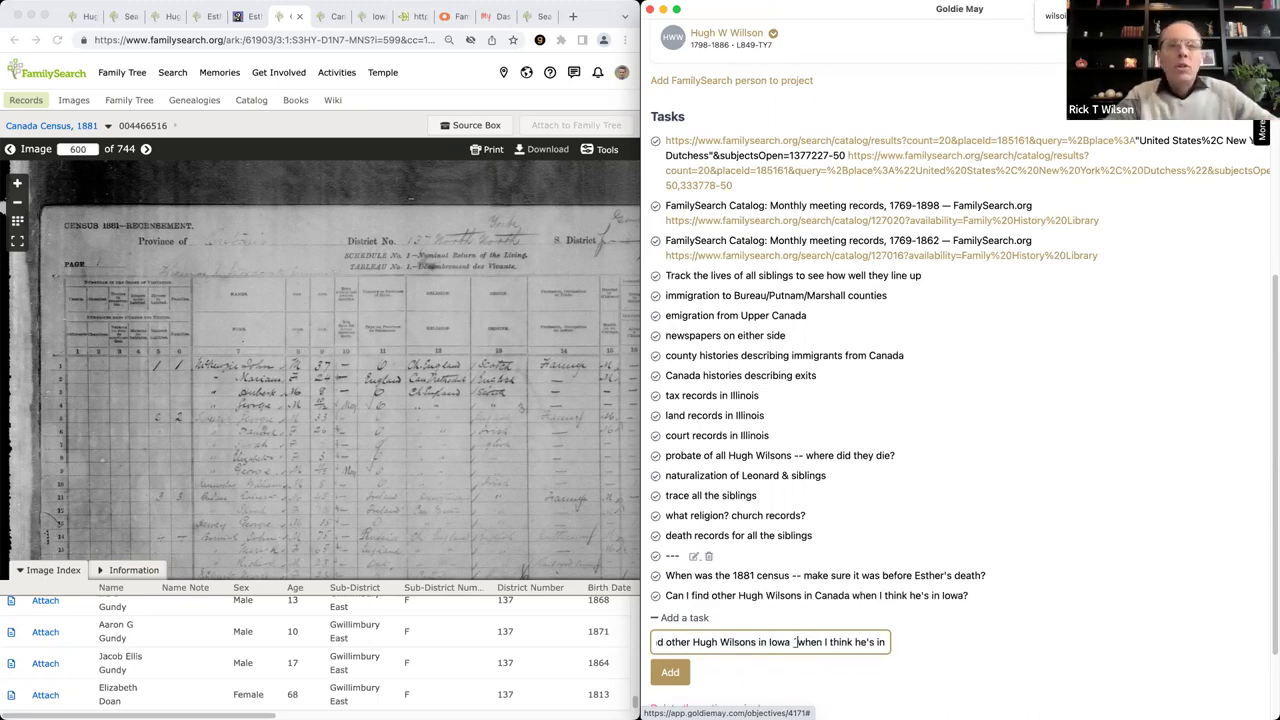
pyautogui.press('BackSpace')
pyautogui.press('BackSpace')
pyautogui.press('BackSpace')
pyautogui.press('BackSpace')
pyautogui.press('BackSpace')
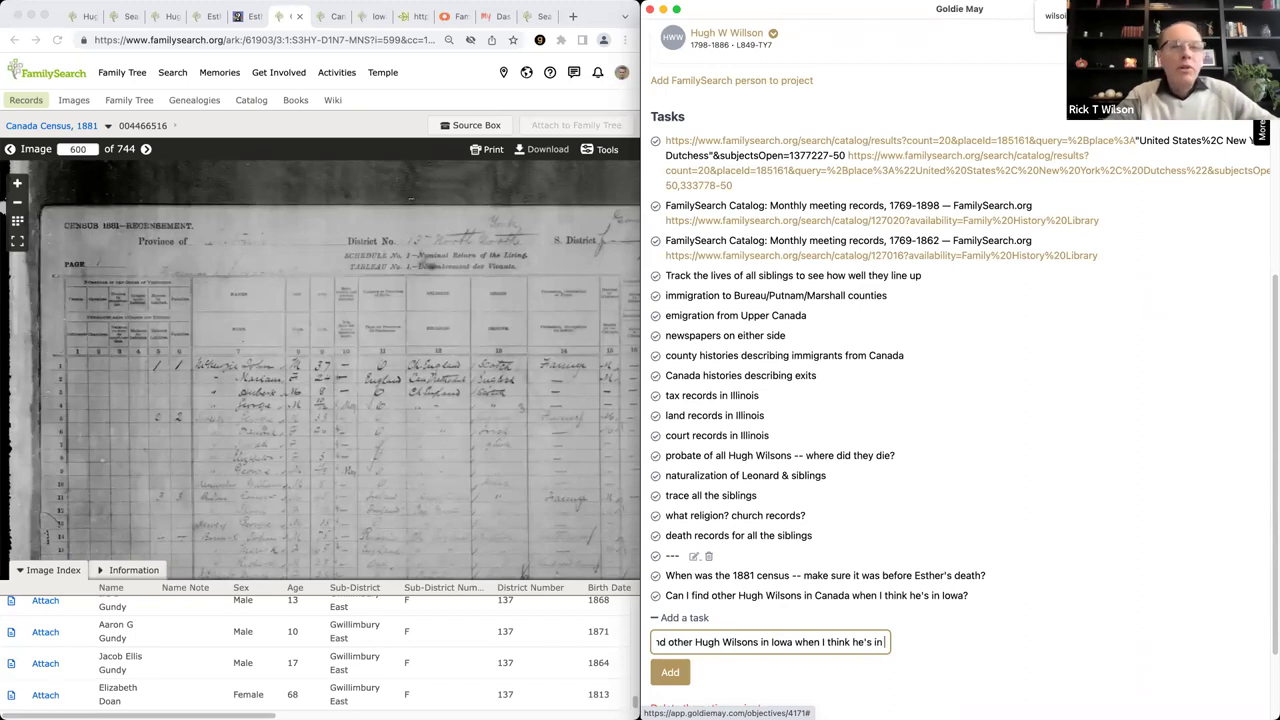
pyautogui.write('anada?')
pyautogui.press('Return')
# Step: Add a task about the wife's obituary and another reading "Marriage announcement in Canada?"
pyautogui.write("Esther's obituary?")
pyautogui.press('Return')
pyautogui.write('Marriage a')
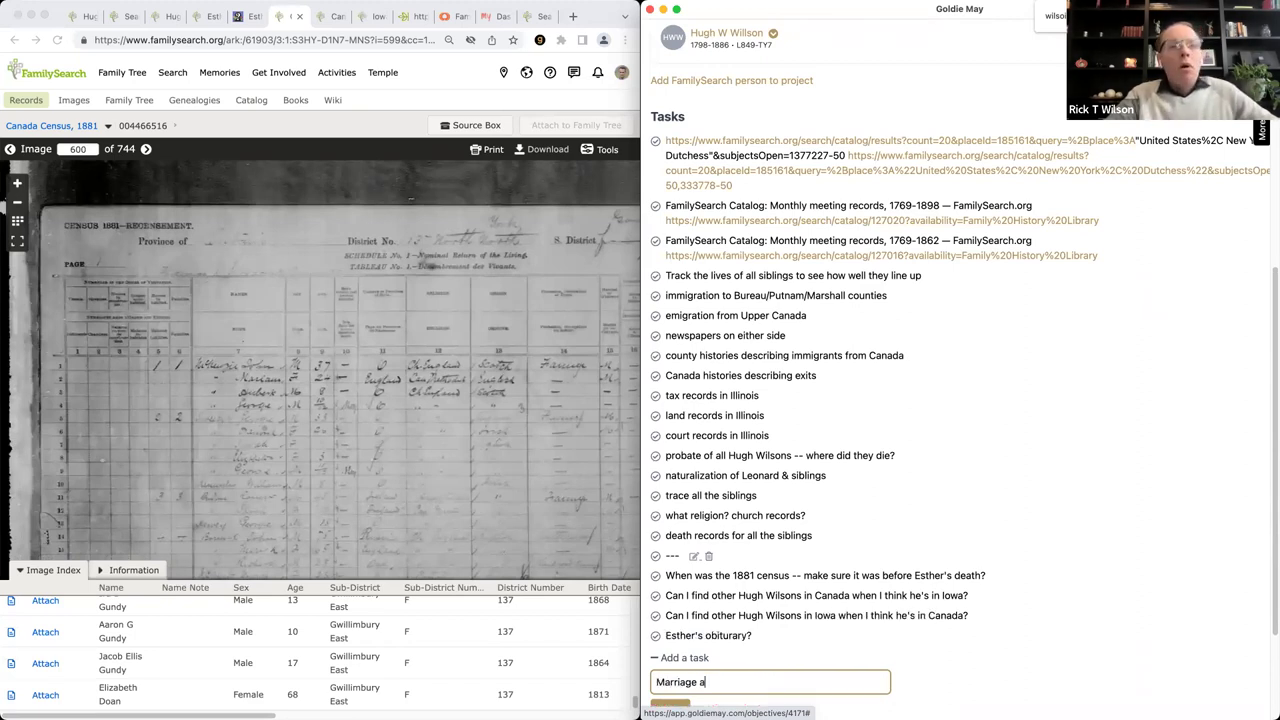
pyautogui.write('nnouncement in CAN')
pyautogui.press('BackSpace')
pyautogui.press('BackSpace')
pyautogui.write('anada?')
pyautogui.press('Return')
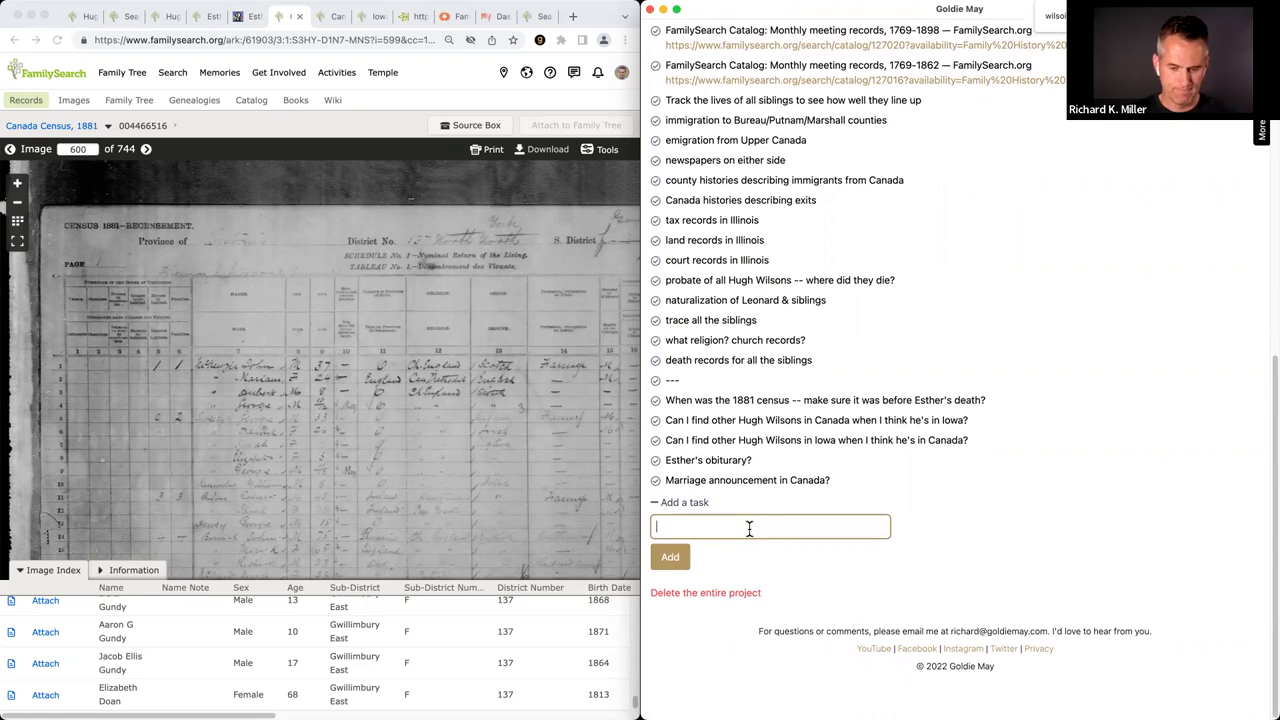
# Step: Add a task asking whether there is any mention of the father and his wife together in Canada
pyautogui.write('A')
pyautogui.press('BackSpace')
pyautogui.write('Any men')
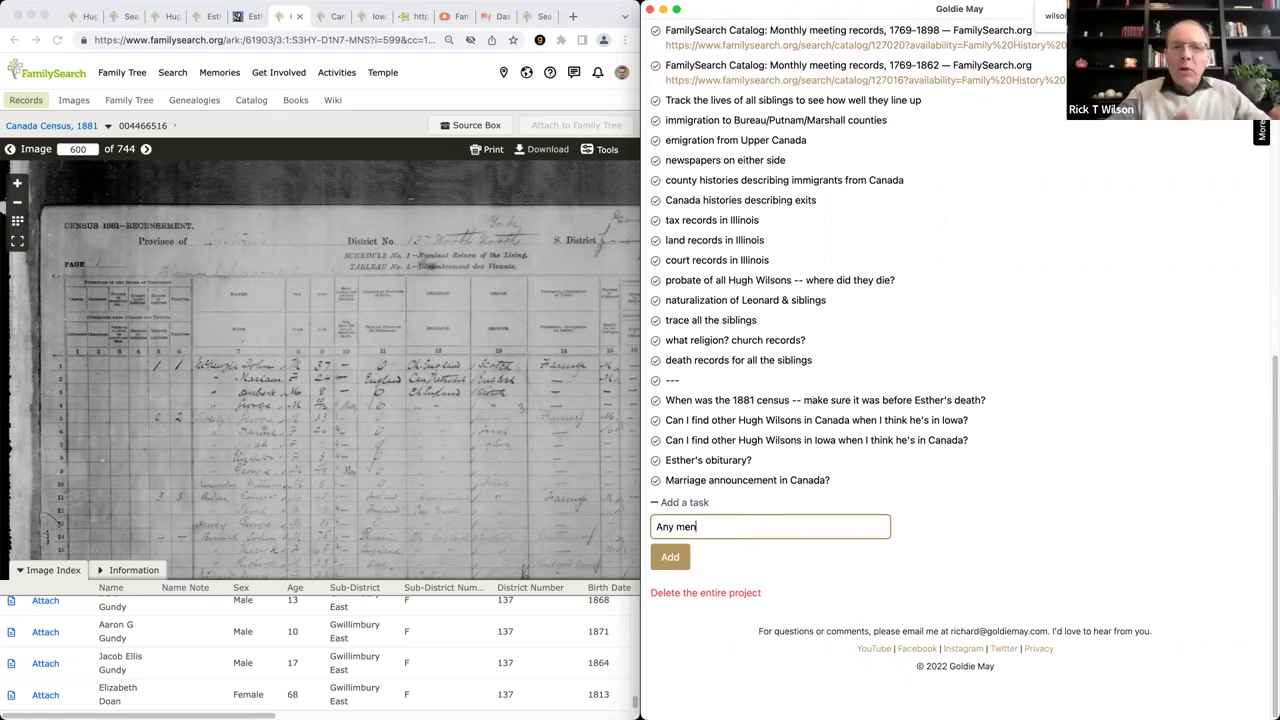
pyautogui.write('tion of Hug')
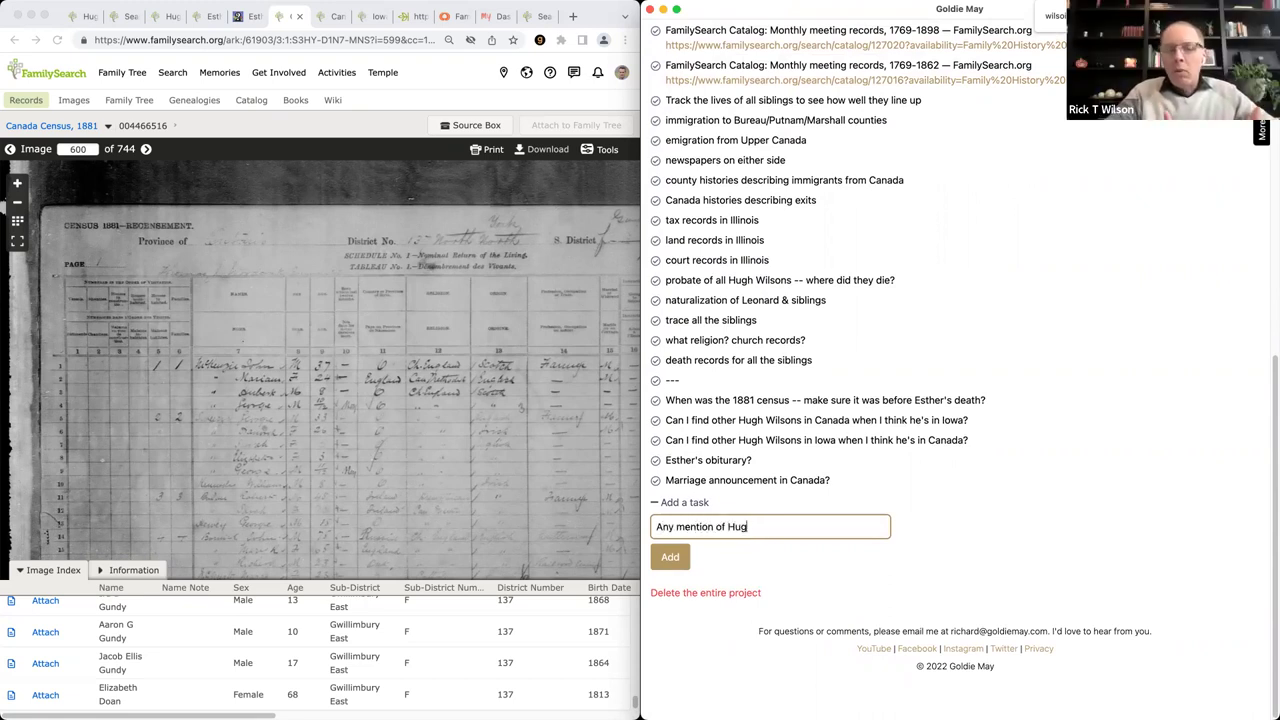
pyautogui.write('h and Mary')
pyautogui.press('BackSpace')
pyautogui.press('BackSpace')
pyautogui.press('BackSpace')
pyautogui.press('BackSpace')
pyautogui.write('Esther ')
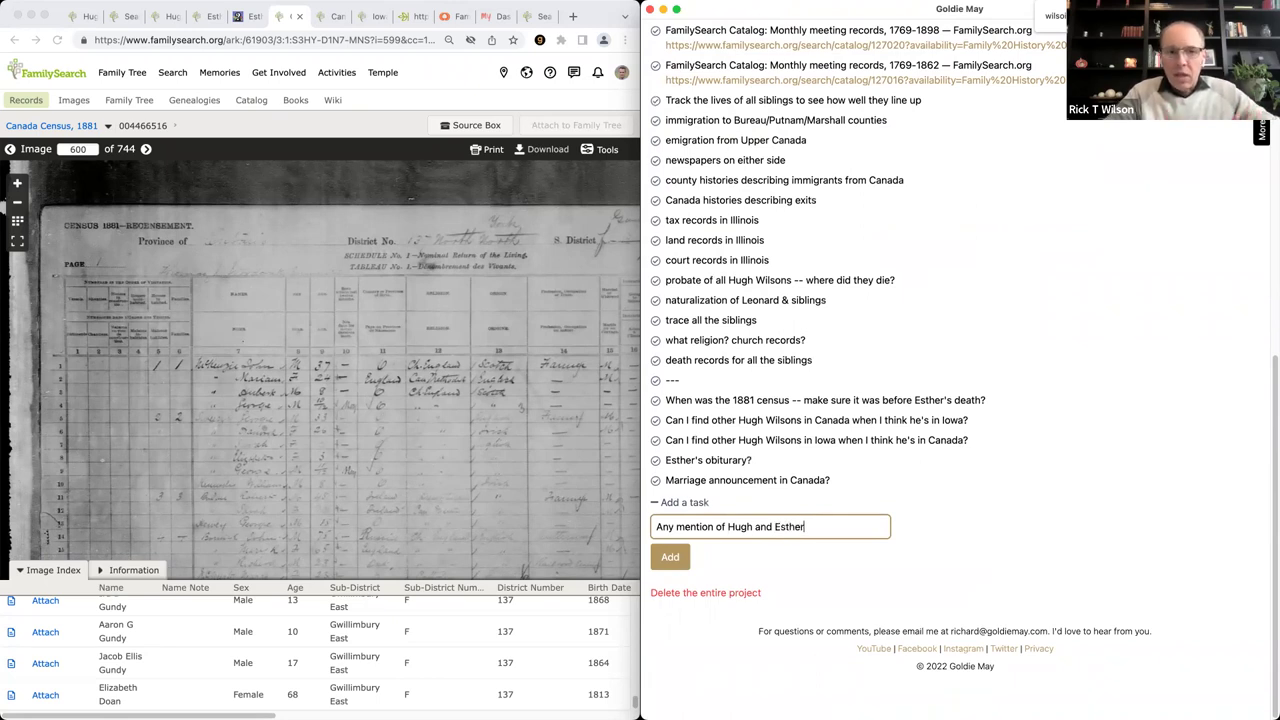
pyautogui.write('in Canada?')
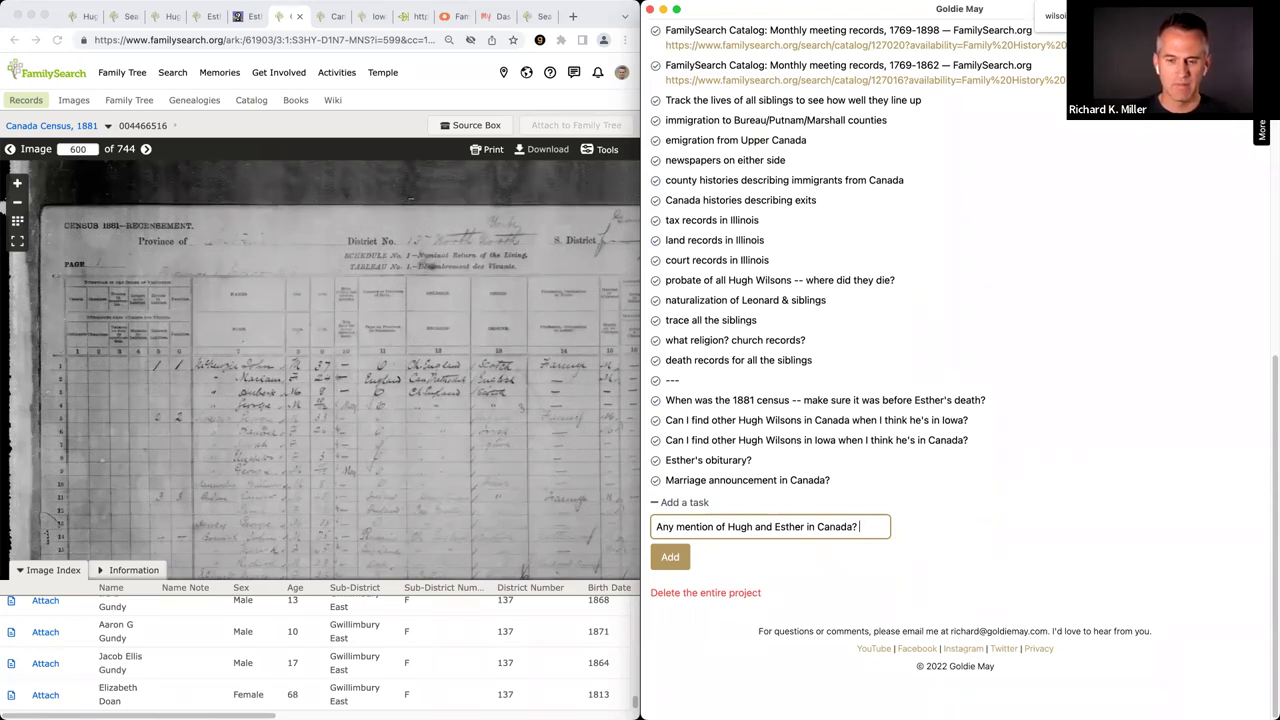
pyautogui.press('Return')
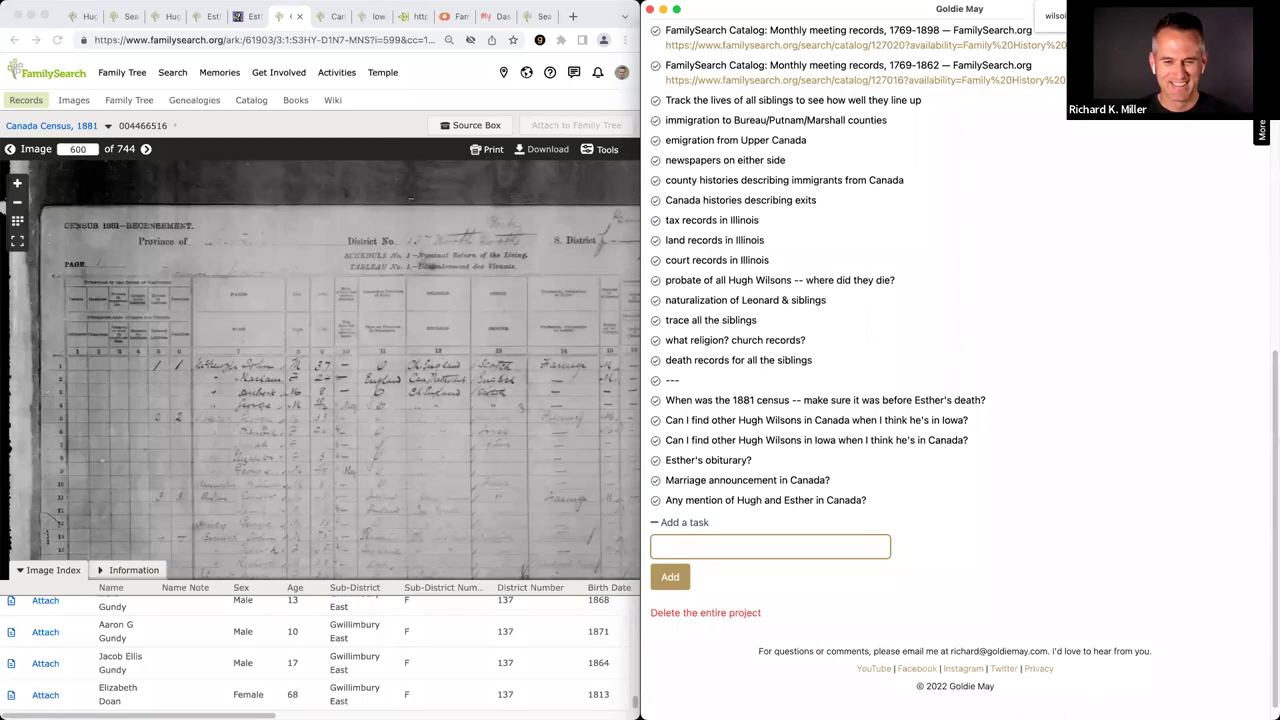
# Step: Add a task reading "EGGO - Earliest Generation Group of Siblings -- find all data points for" the father's siblings
pyautogui.write('E')
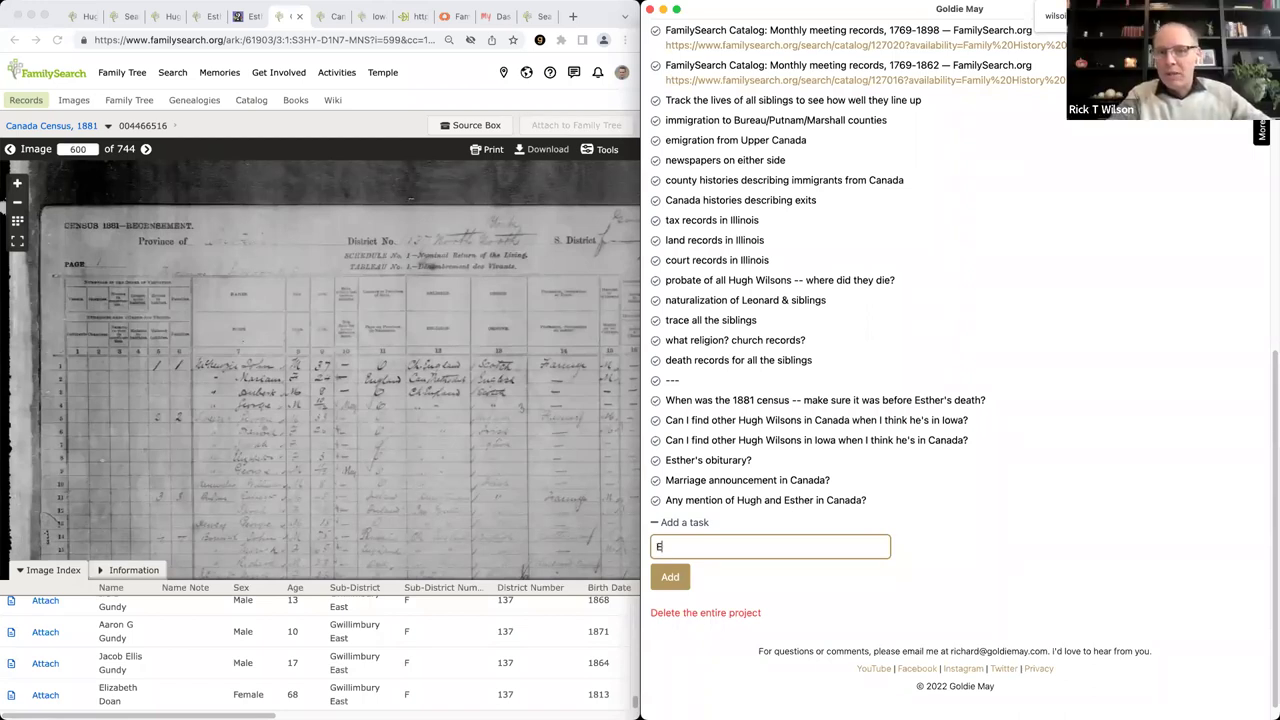
pyautogui.write('arliest Generation Grop')
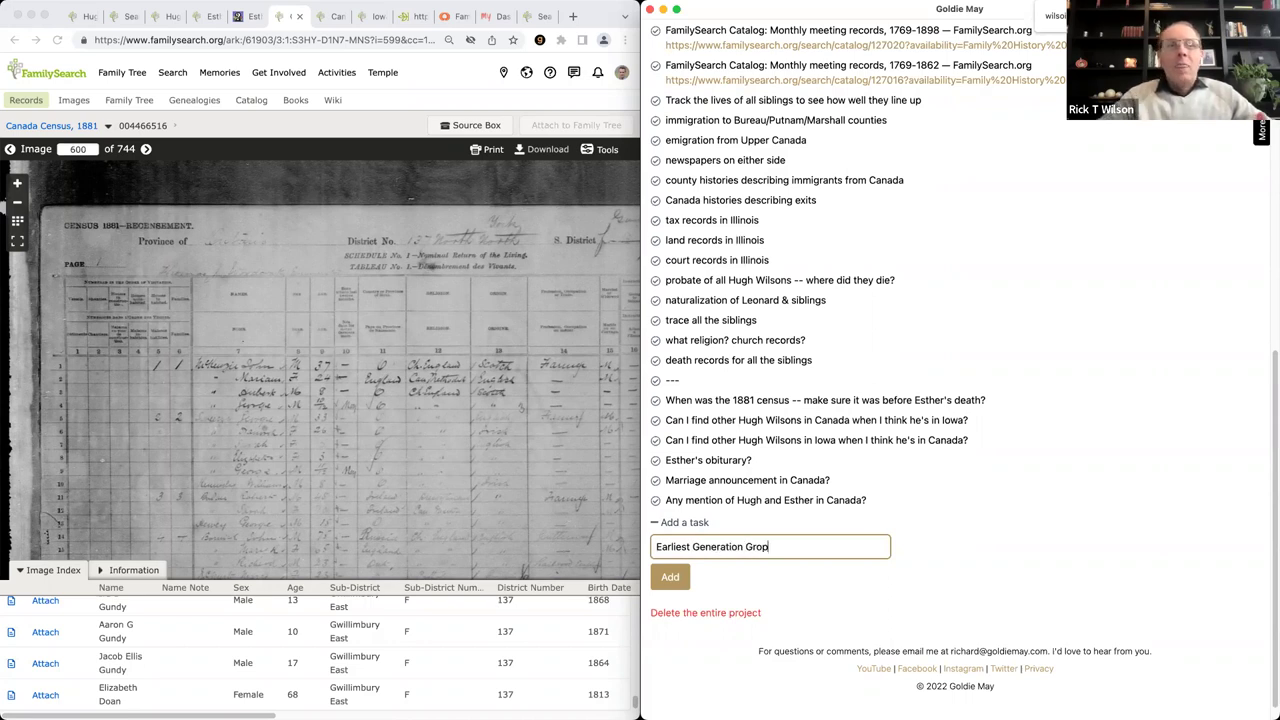
pyautogui.press('BackSpace')
pyautogui.write('up of Sibling')
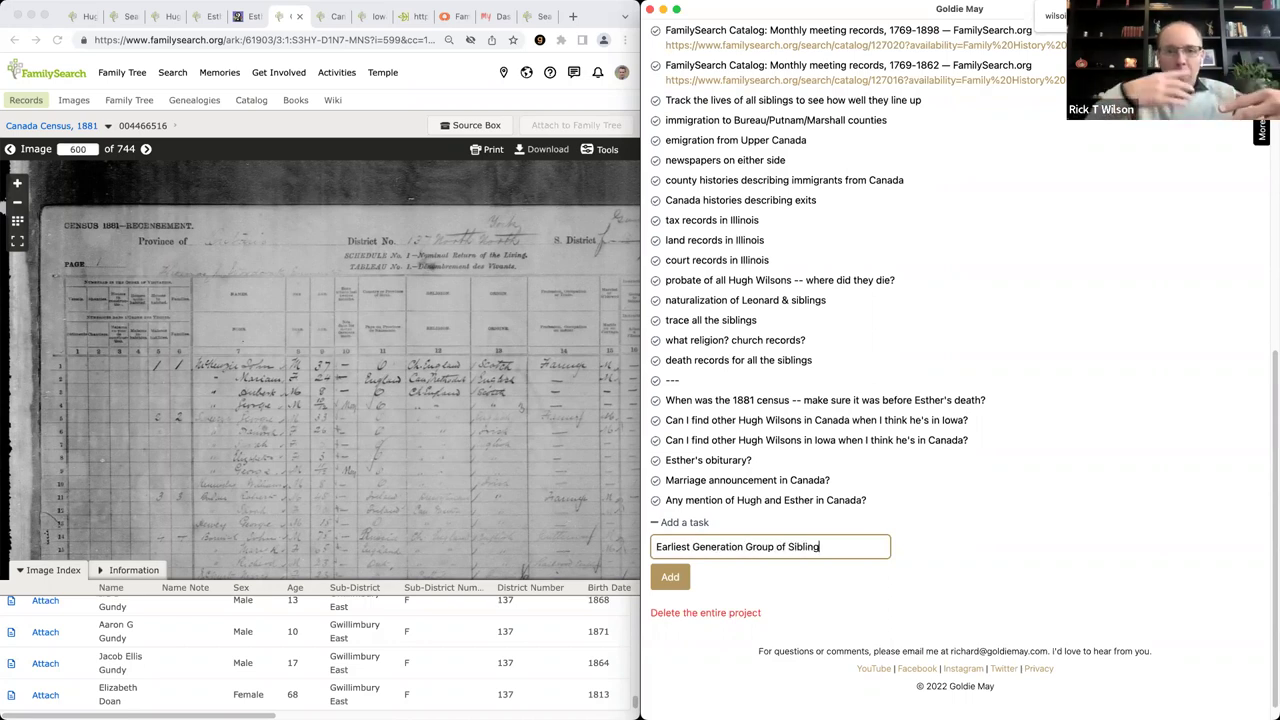
pyautogui.write('s')
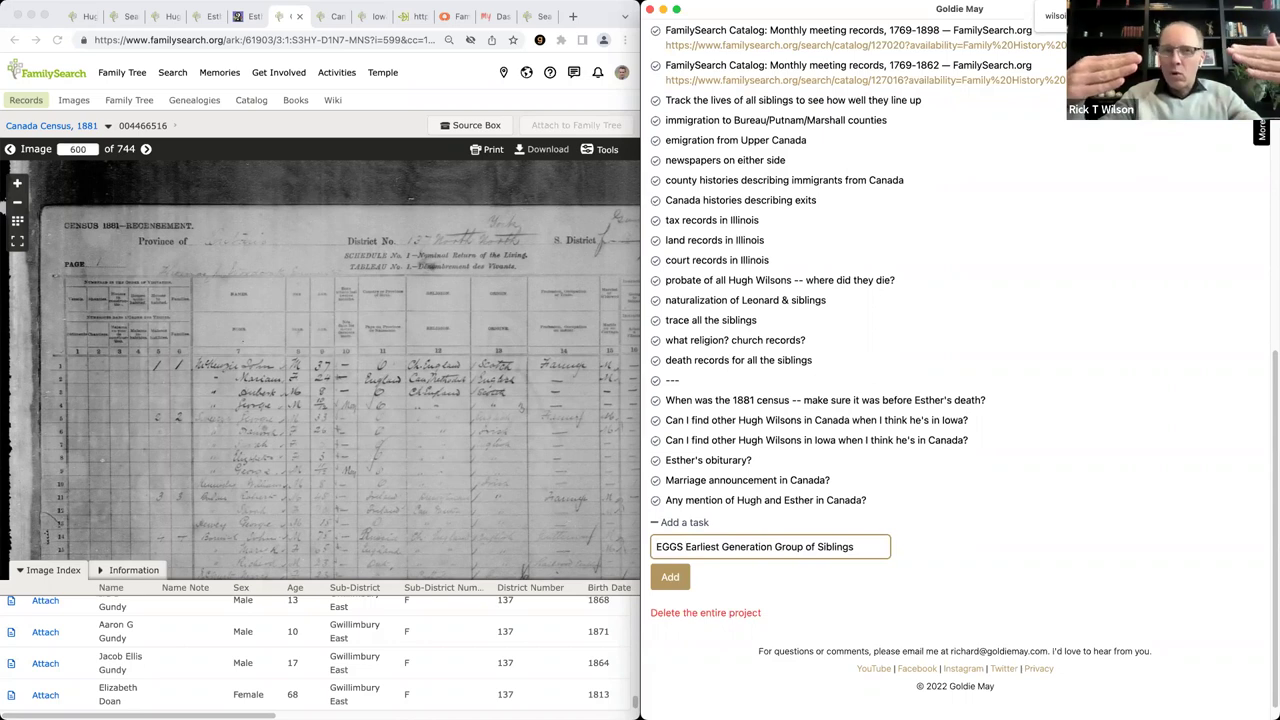
pyautogui.write('EGGO -')
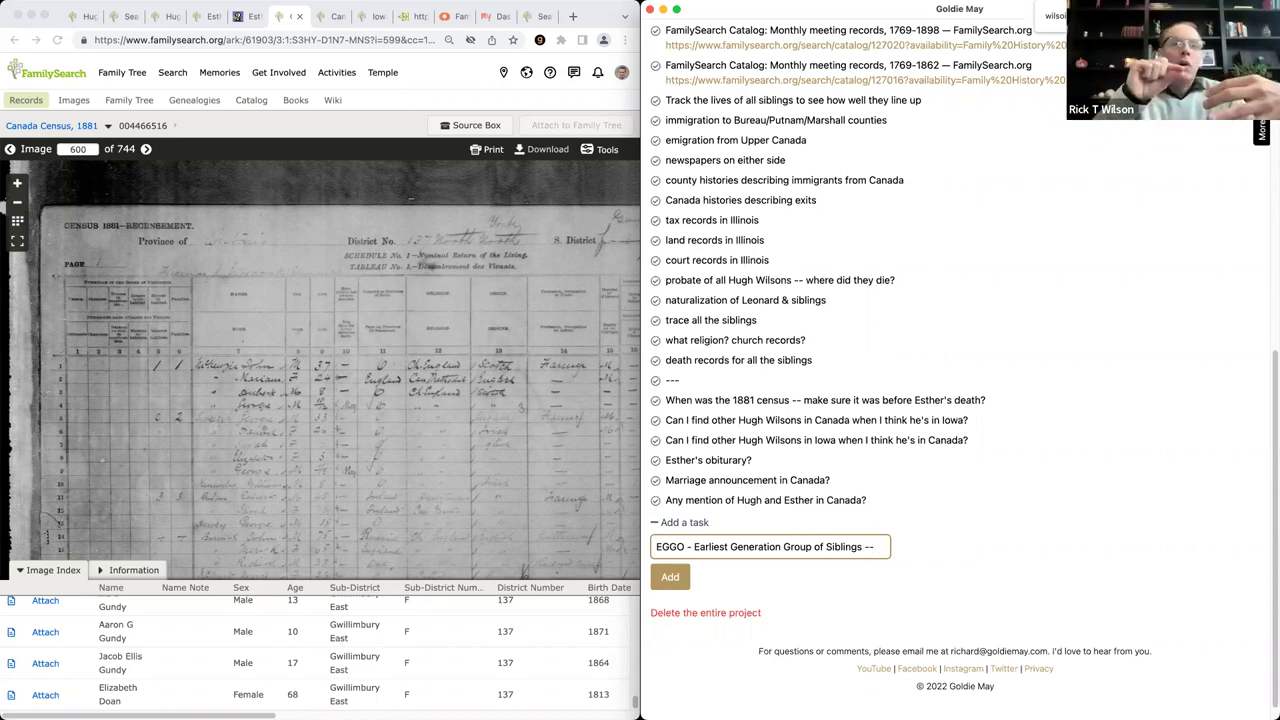
pyautogui.write('find all data points for')
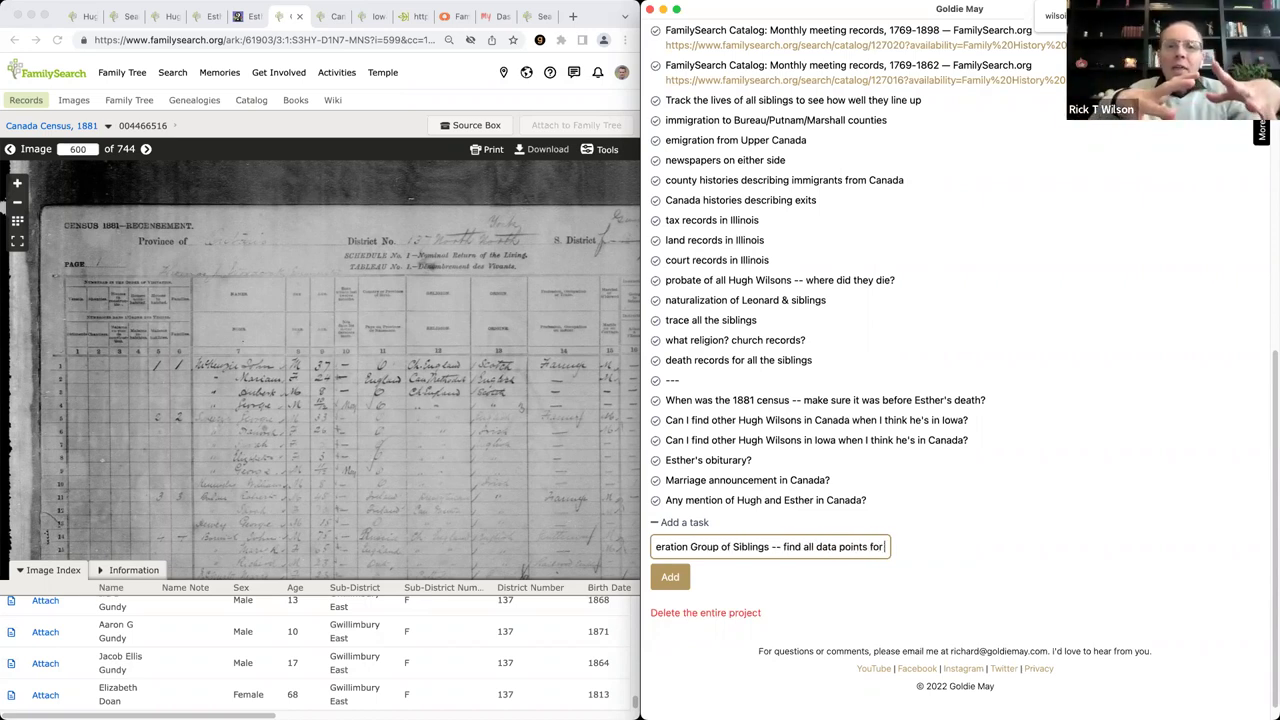
pyautogui.write(" Hugh's siblings")
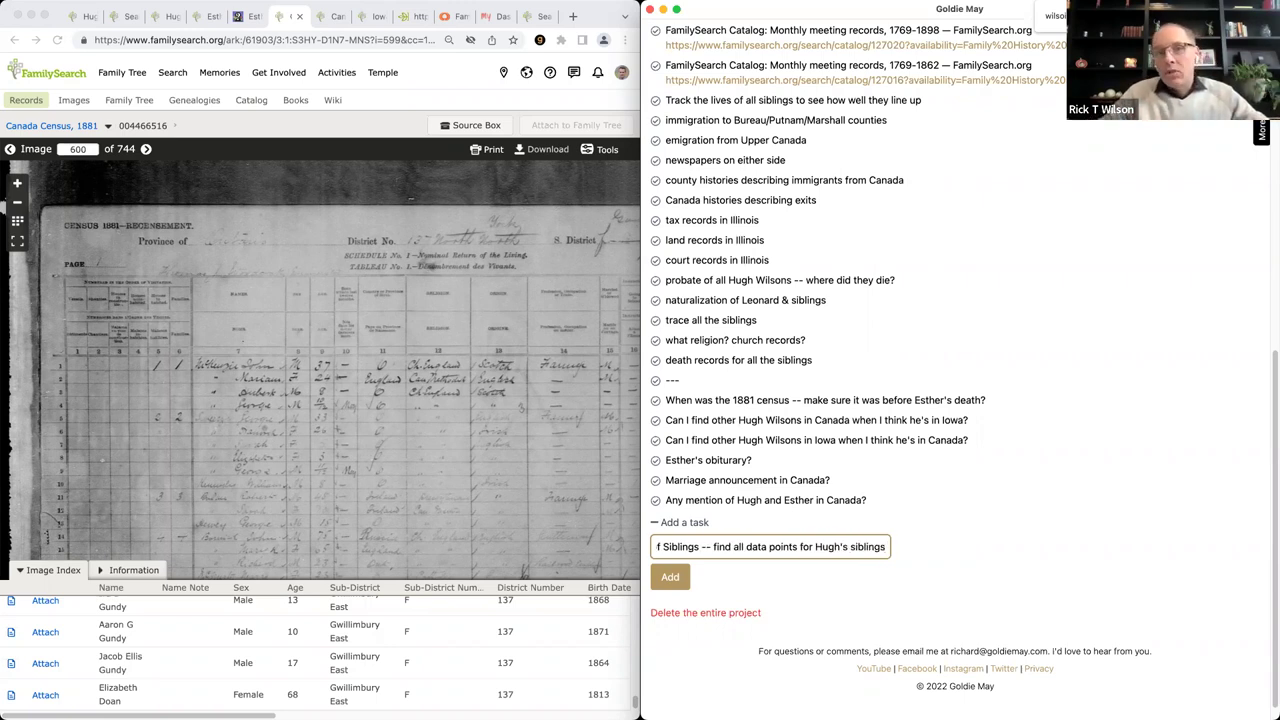
pyautogui.write(' --')
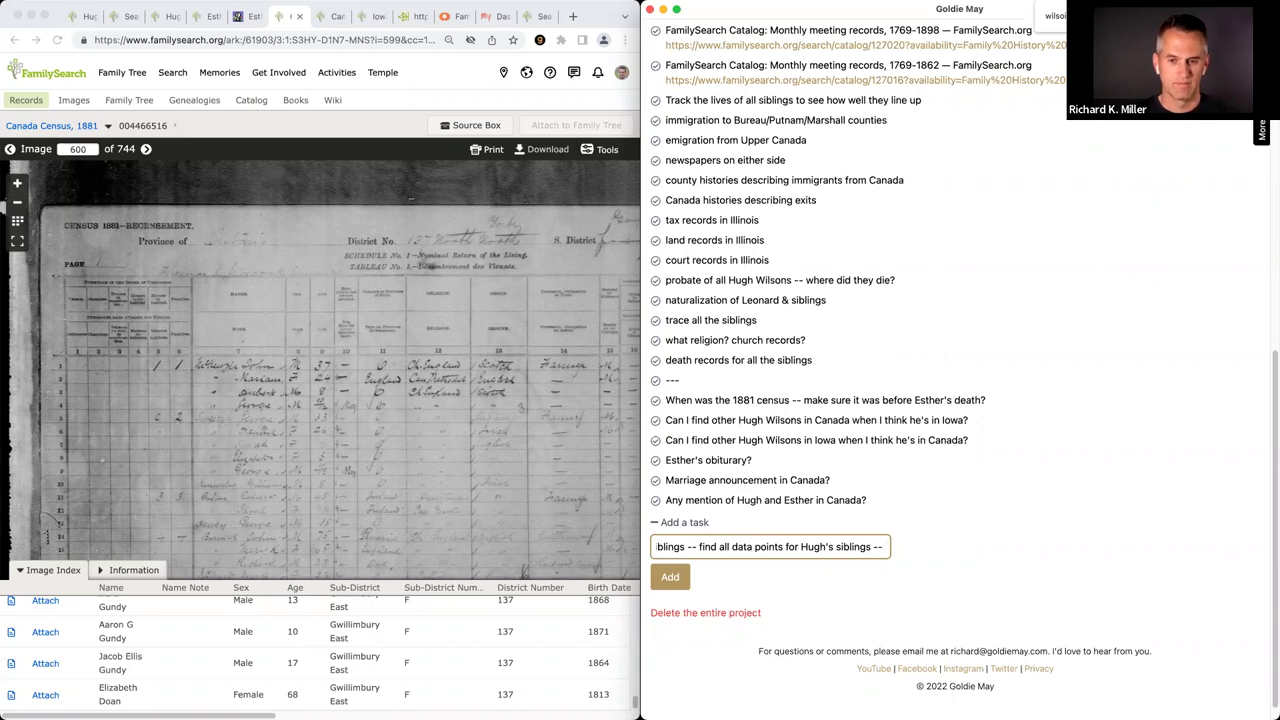
pyautogui.press('BackSpace')
pyautogui.press('BackSpace')
pyautogui.press('BackSpace')
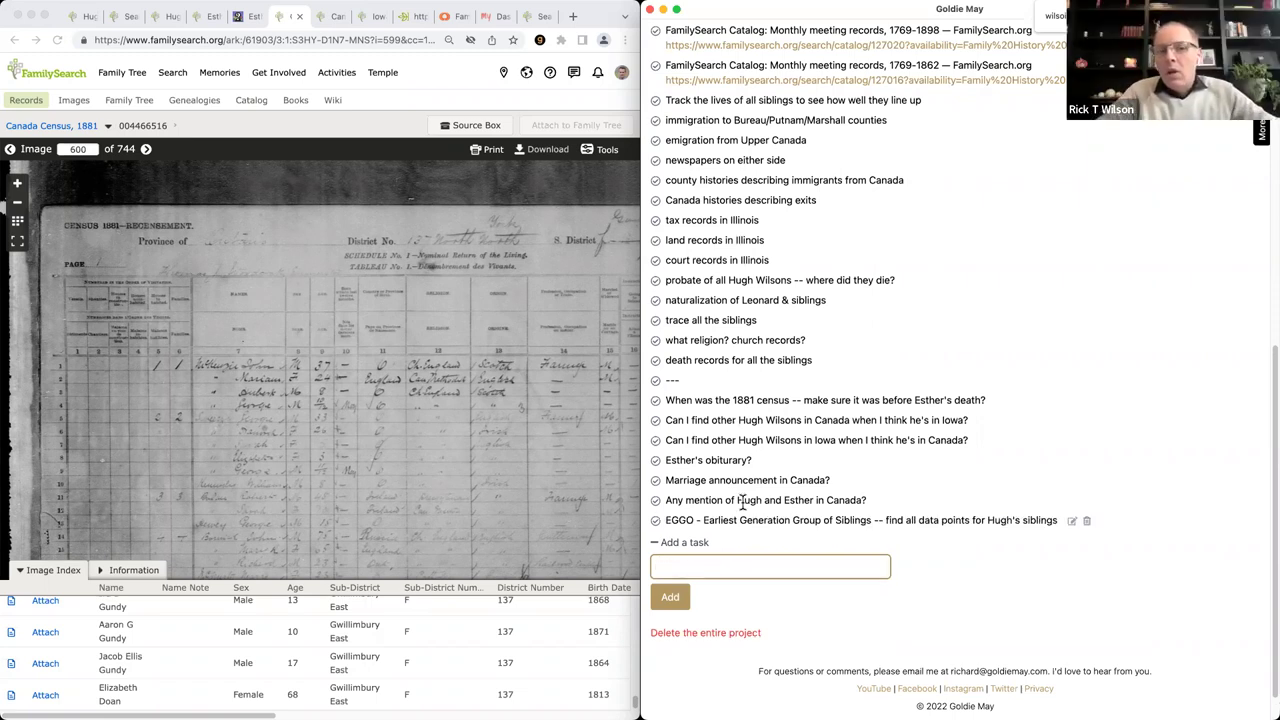
pyautogui.press('Return')
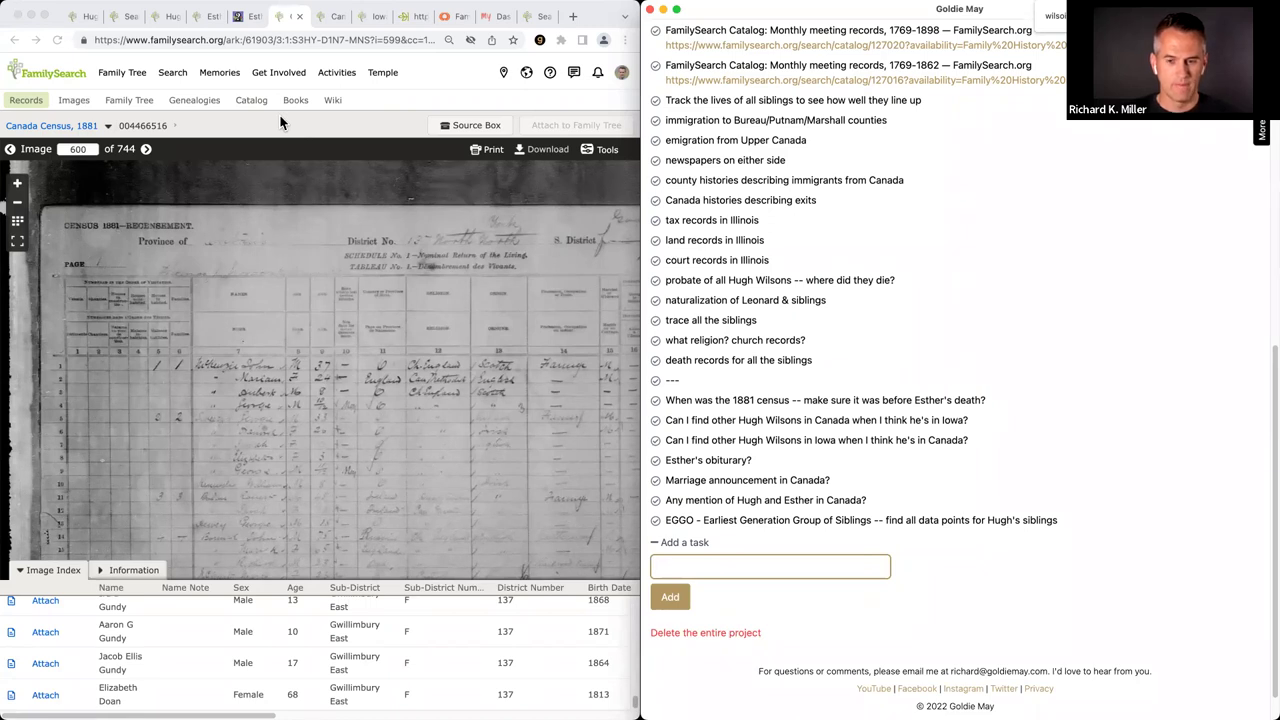
# Step: Switch to the father's FamilySearch person page and review the siblings listed under his family members
pyautogui.click(72, 17)
pyautogui.click(94, 561)
pyautogui.scroll(-2, 222, 558)
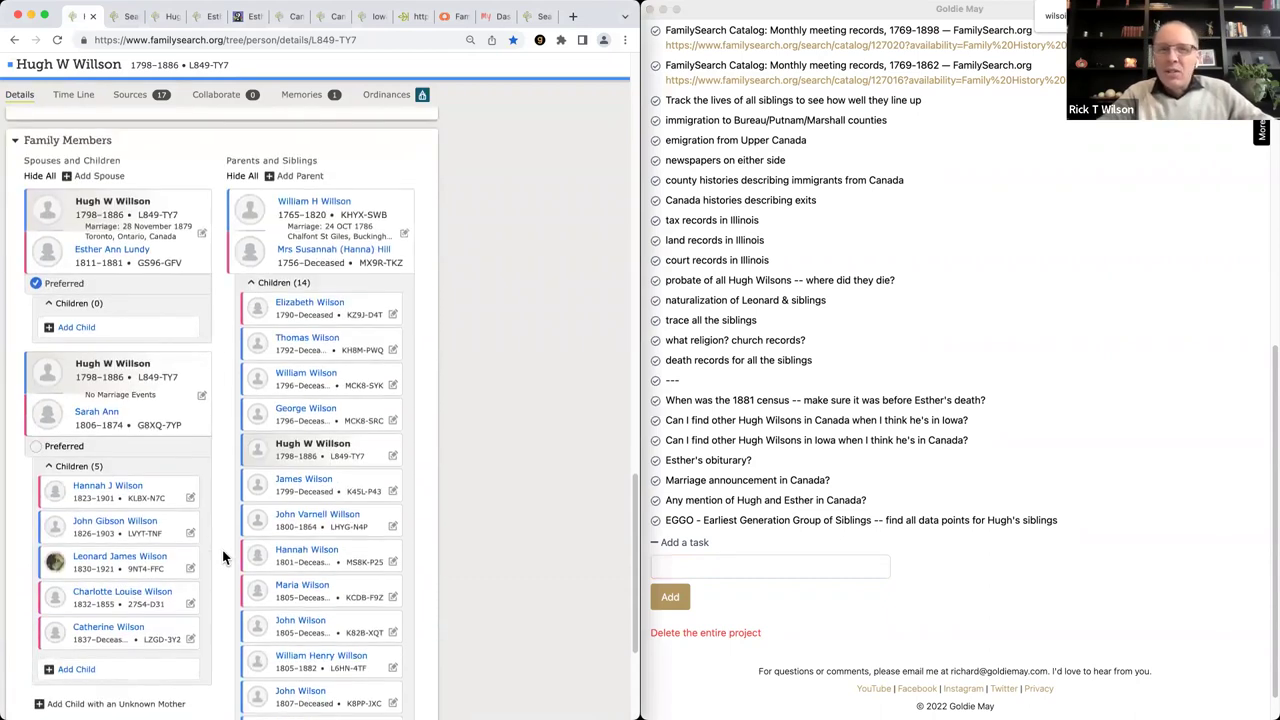
pyautogui.scroll(1, 222, 558)
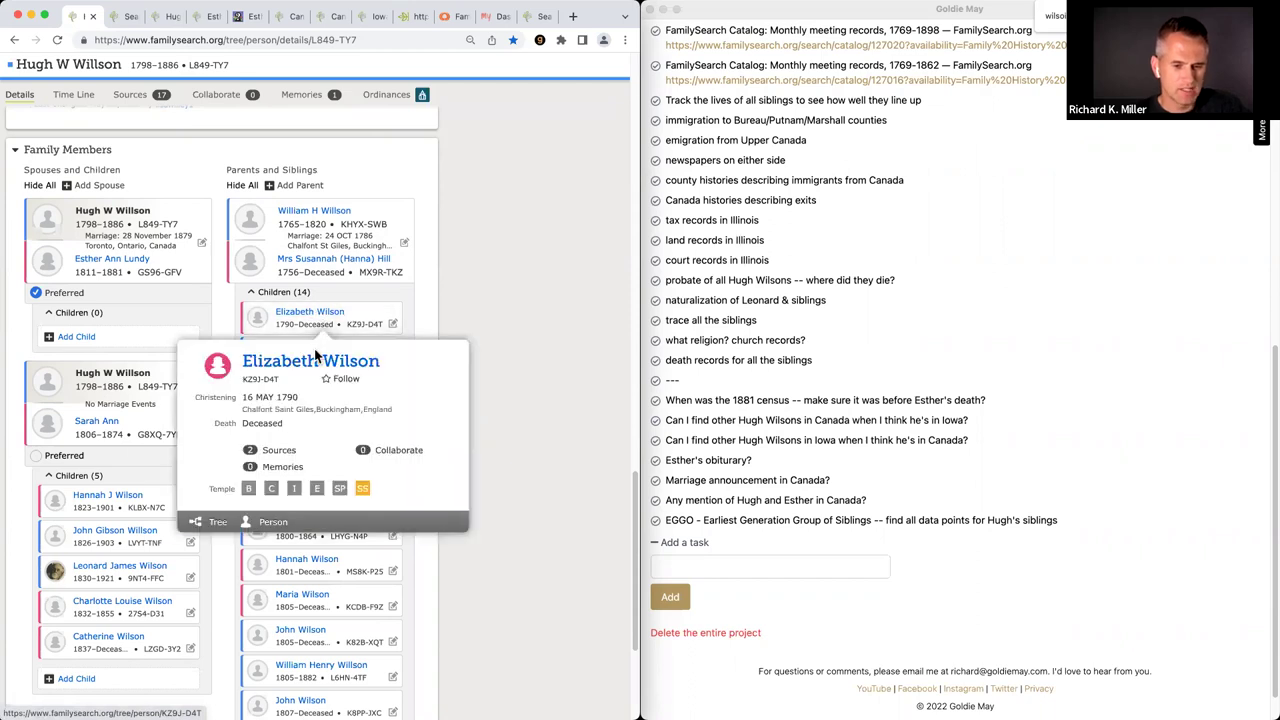
pyautogui.moveTo(310, 352)
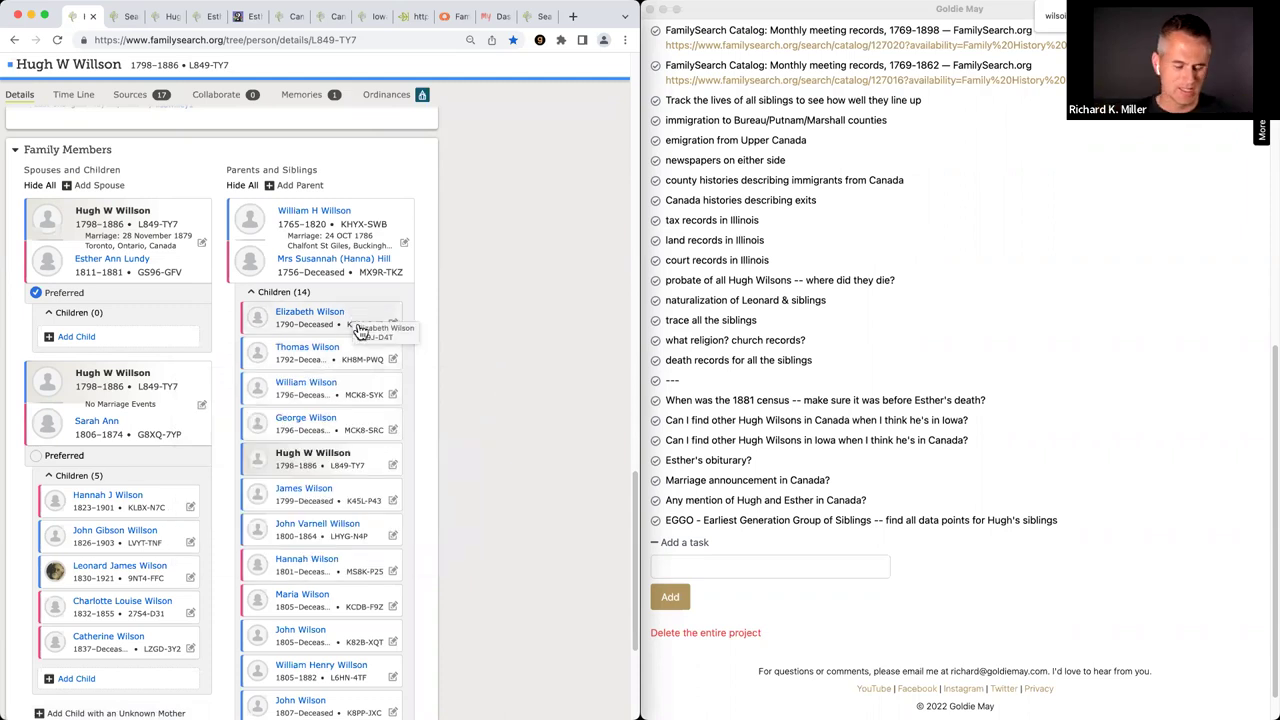
# Step: Open the father's attached sources in FamilySearch and review the census, death and obituary entries
pyautogui.scroll(3, 357, 329)
pyautogui.click(131, 97)
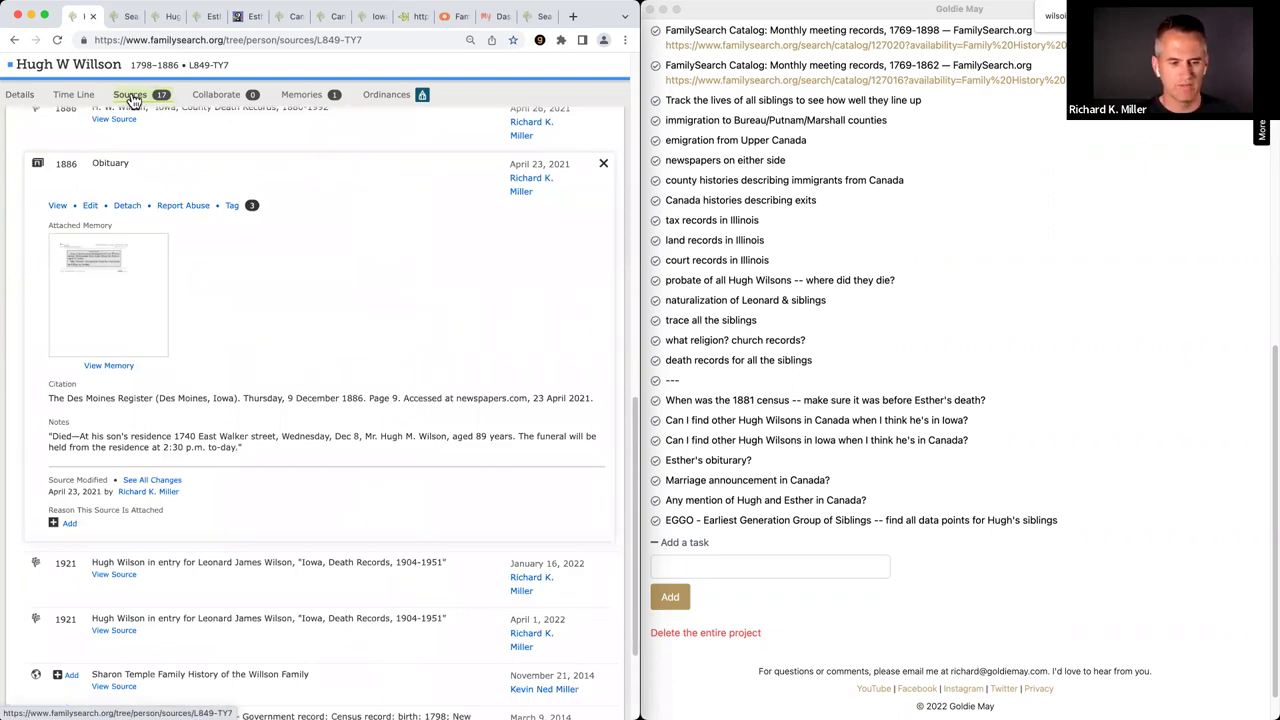
pyautogui.click(131, 97)
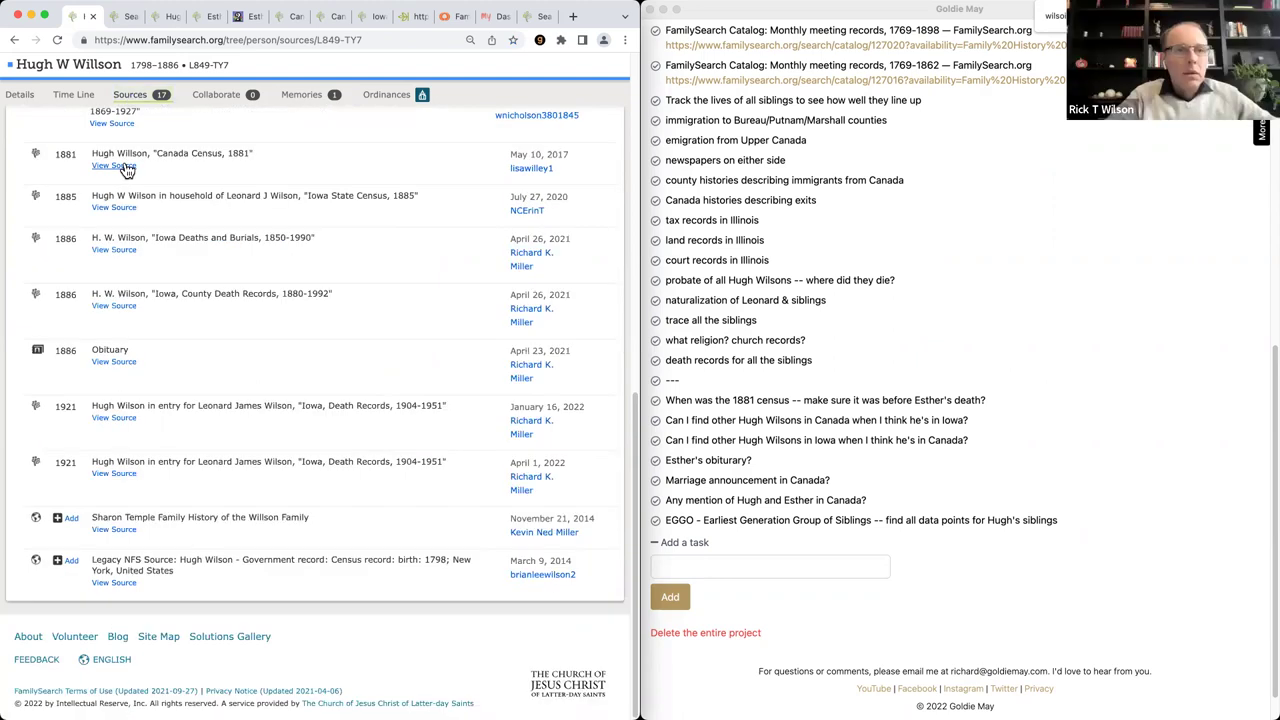
# Step: Add a Goldie May task asking what mentions there are of the father and a sibling together
pyautogui.click(765, 565)
pyautogui.write('What mentions do I have of Hugh and a sibling together?')
pyautogui.press('Return')
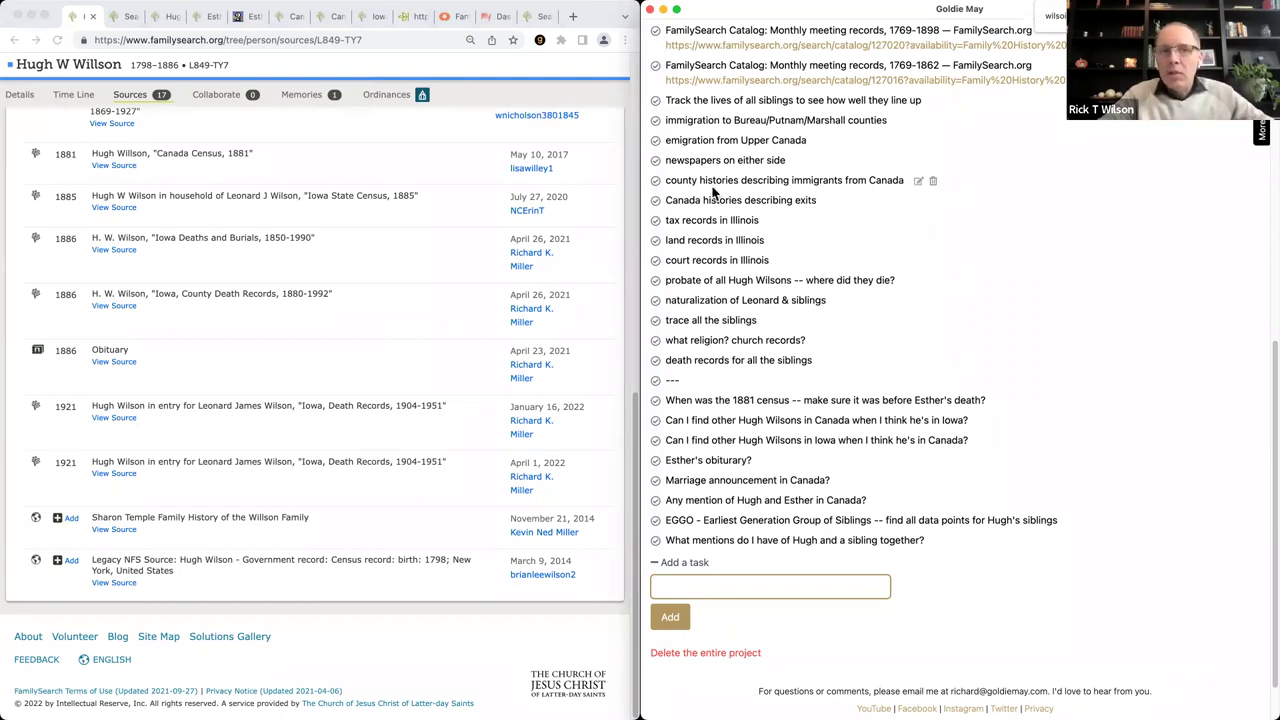
# Step: Return to the Subway Map and examine the father's events from the Canadian child births to the 1850 residence
pyautogui.scroll(10, 711, 194)
pyautogui.click(868, 375)
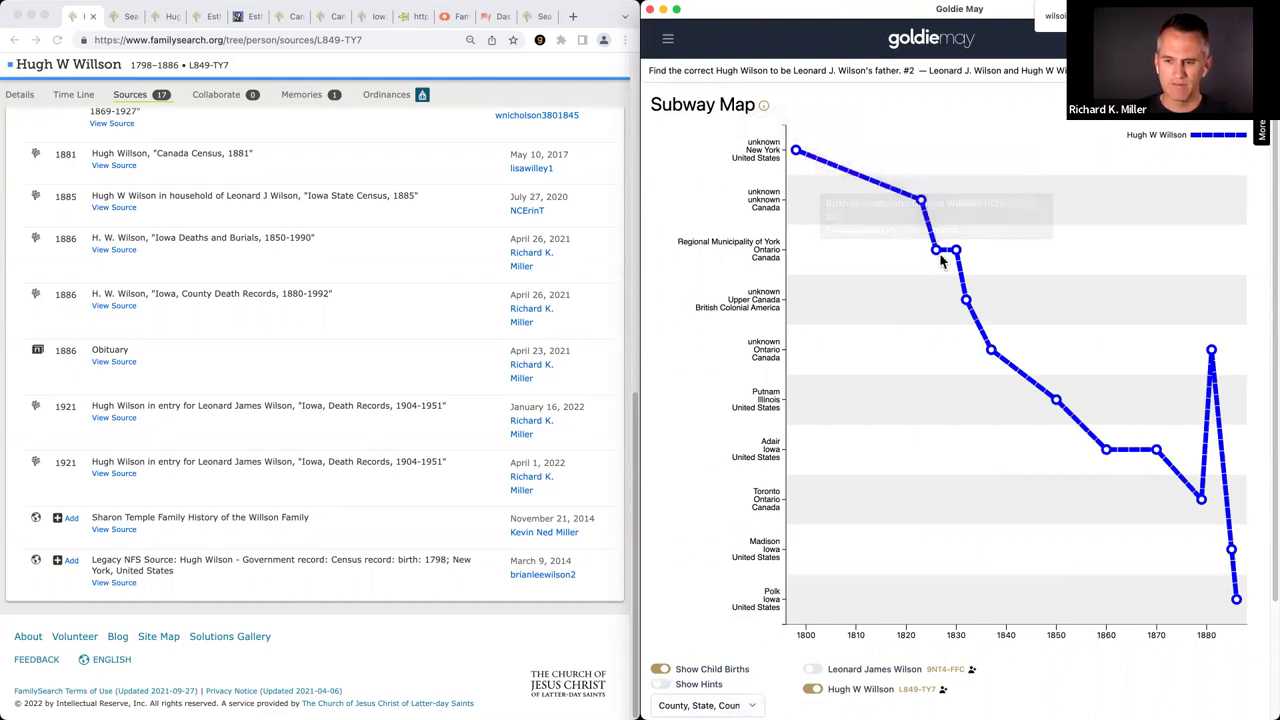
pyautogui.moveTo(957, 255)
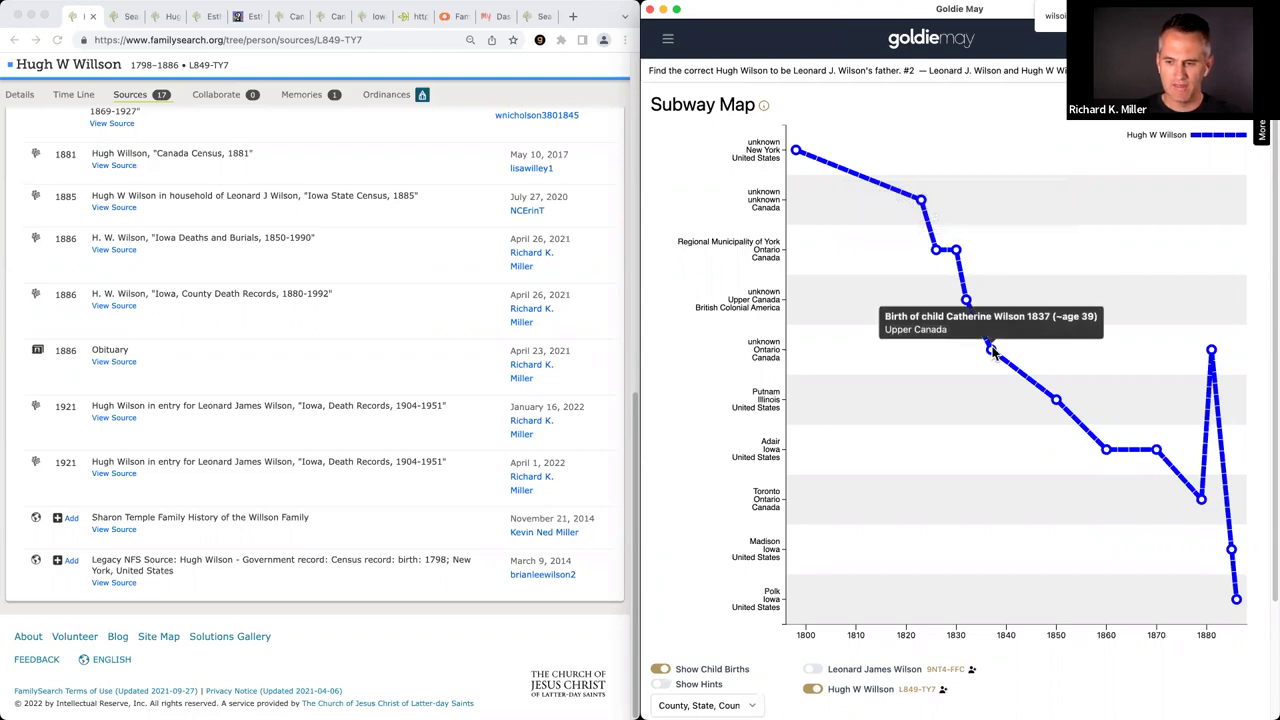
pyautogui.moveTo(1057, 401)
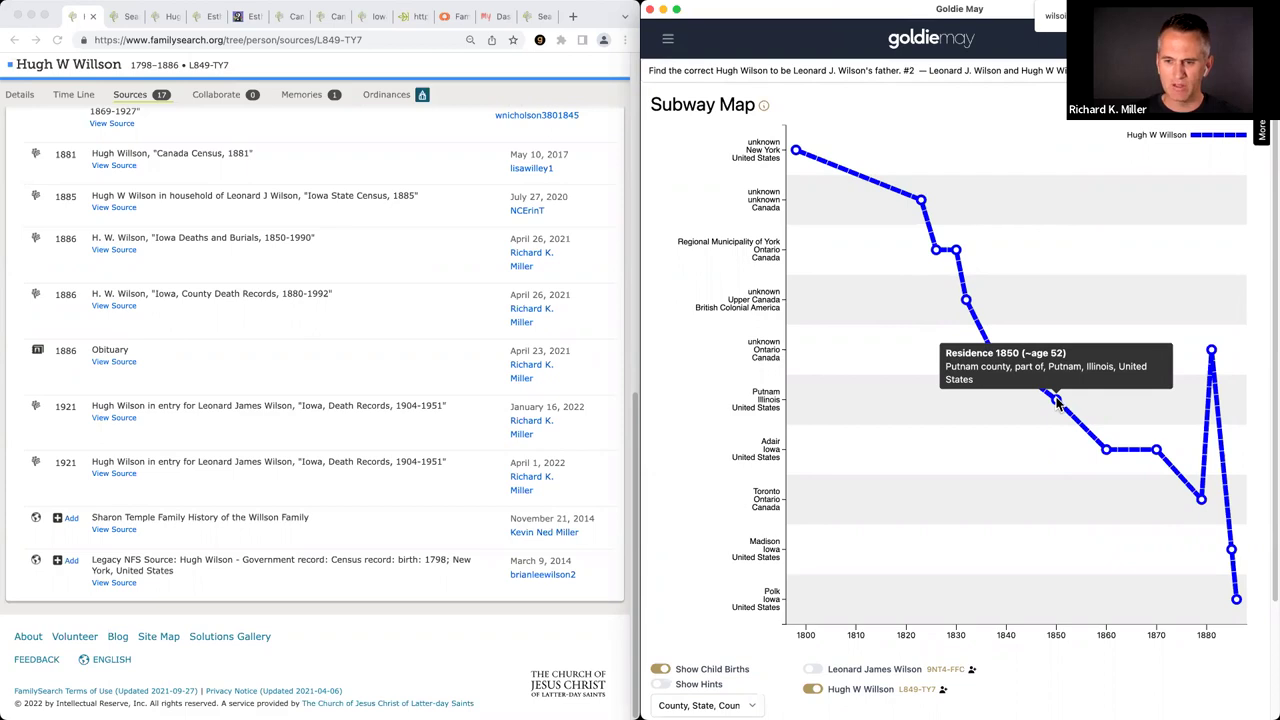
pyautogui.moveTo(922, 200)
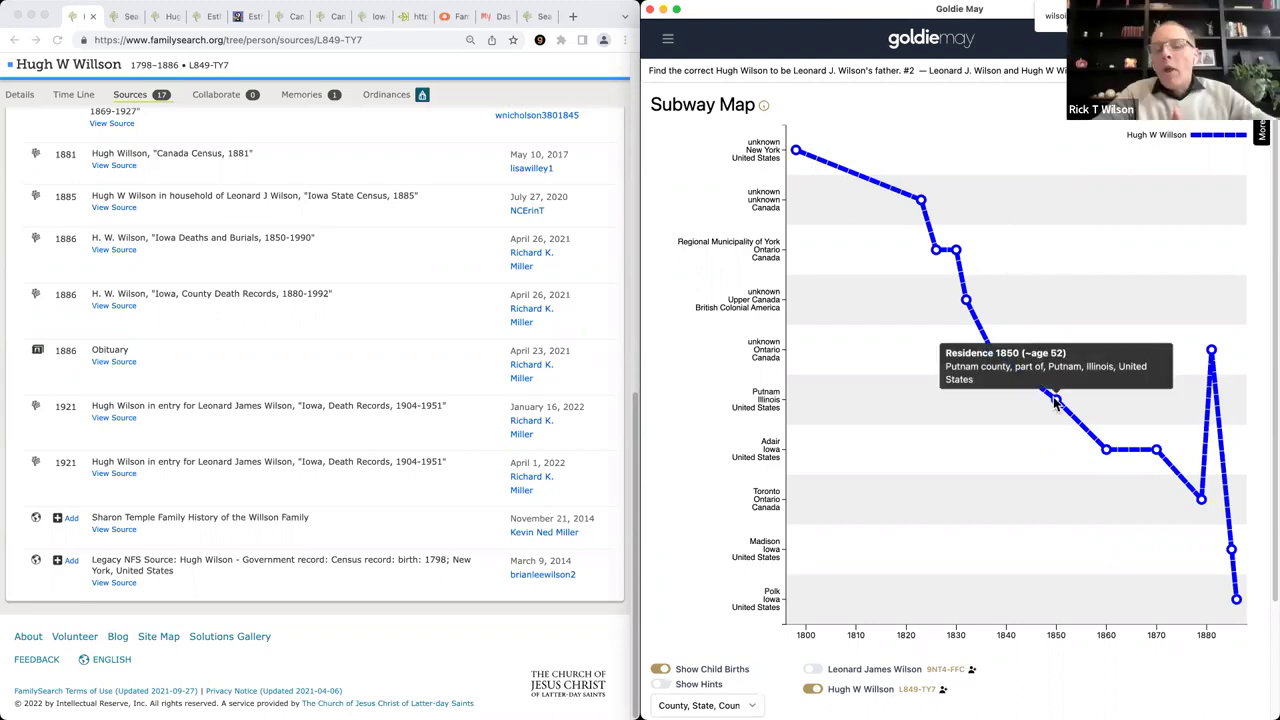
pyautogui.moveTo(922, 204)
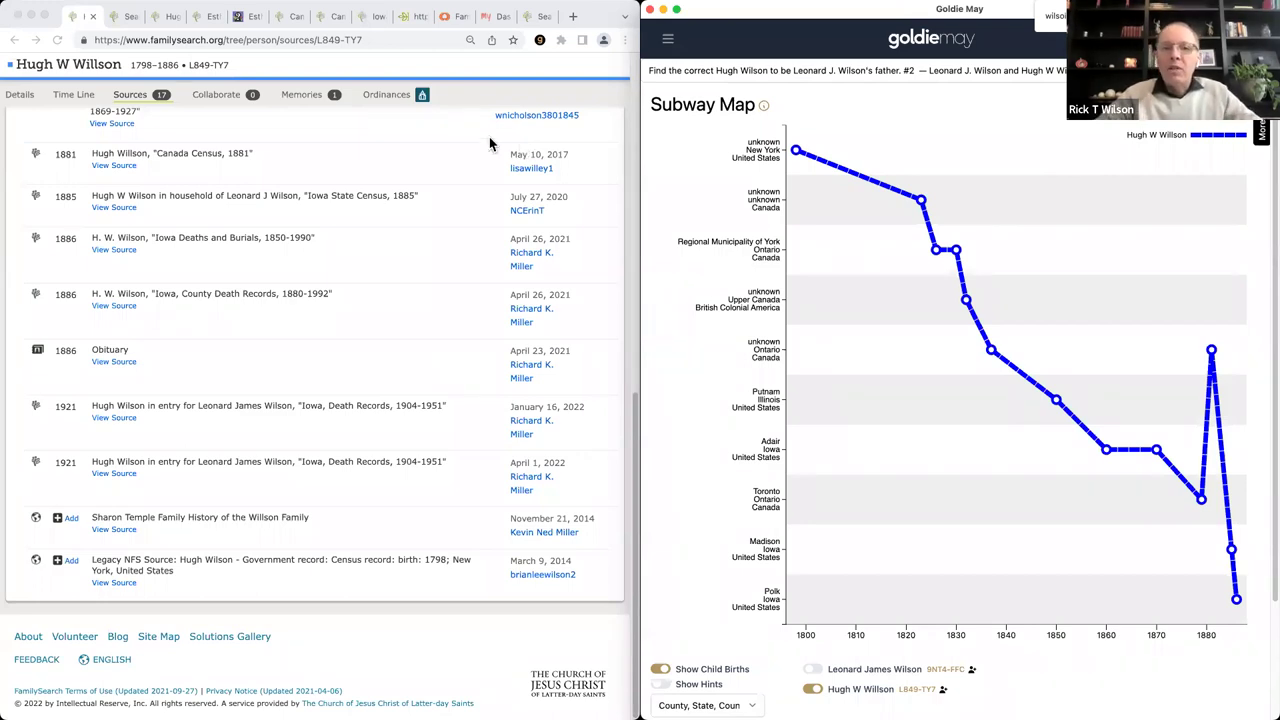
# Step: Look up the Quaker leader David Willson on Wikipedia
pyautogui.click(390, 67)
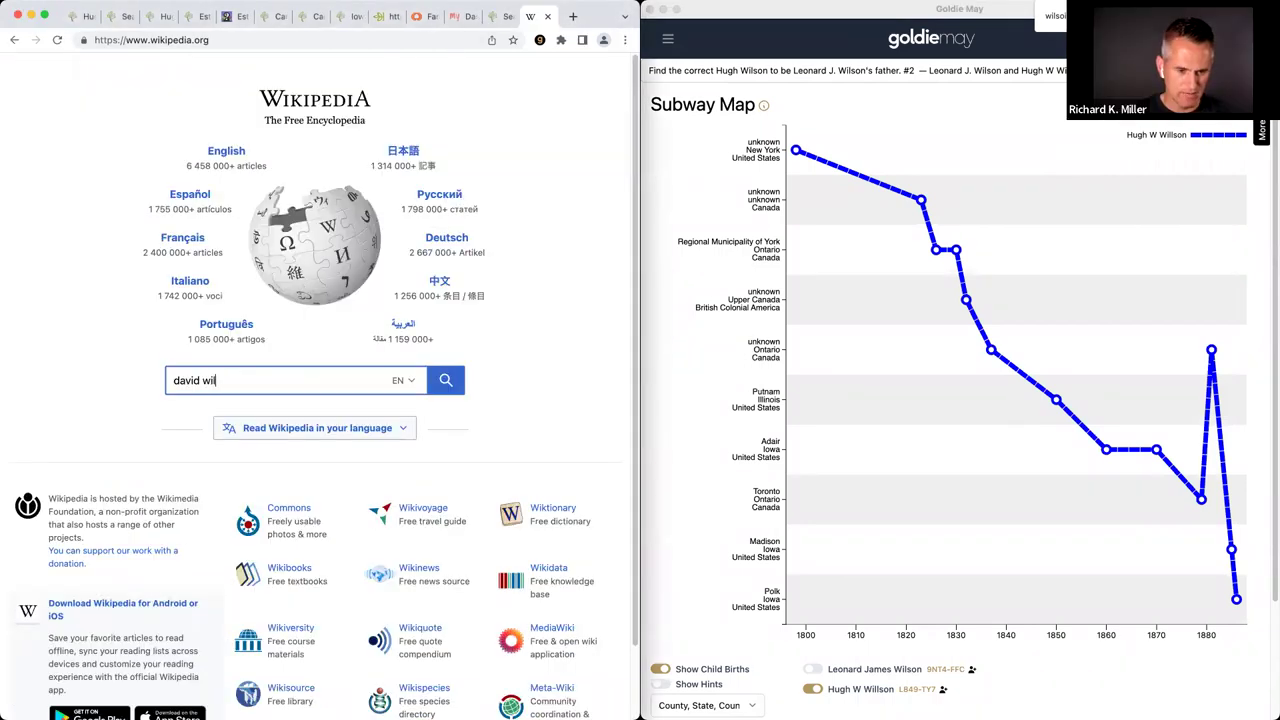
pyautogui.write('son')
pyautogui.press('Return')
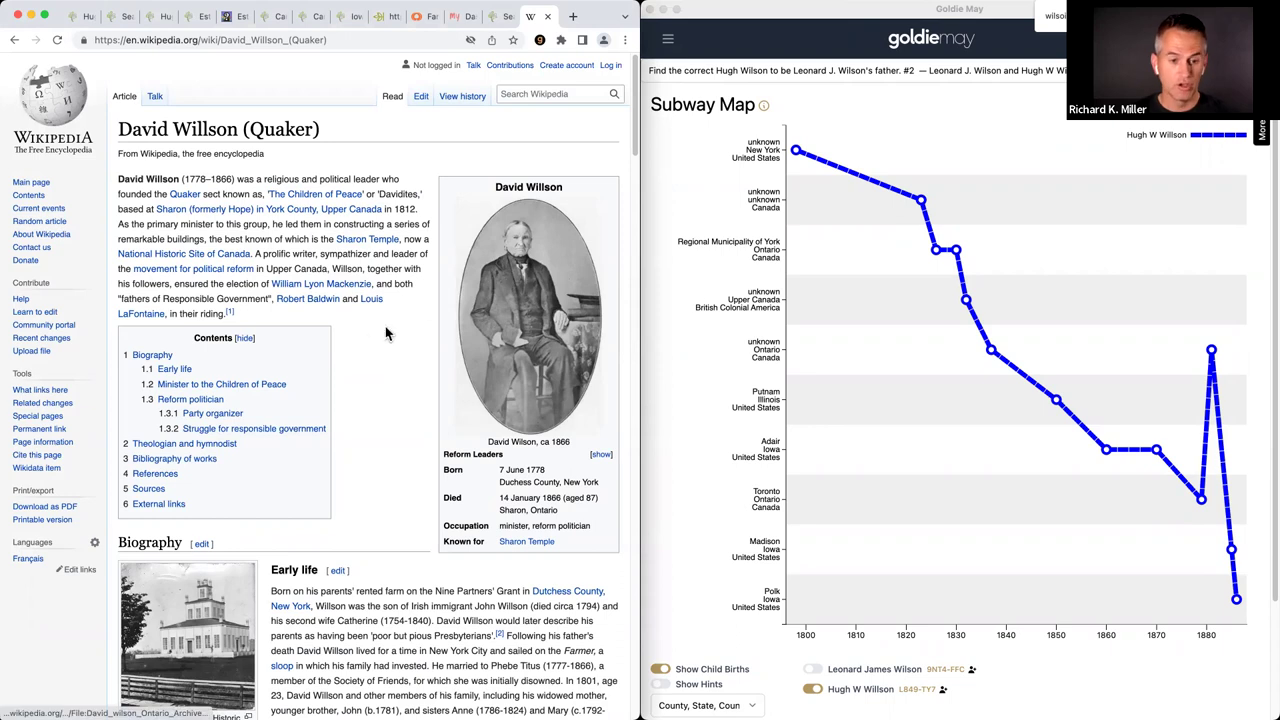
# Step: Read the David Willson article's passages on the Children of Peace, Sharon in Upper Canada, and his early life
pyautogui.moveTo(262, 193); pyautogui.dragTo(369, 190)
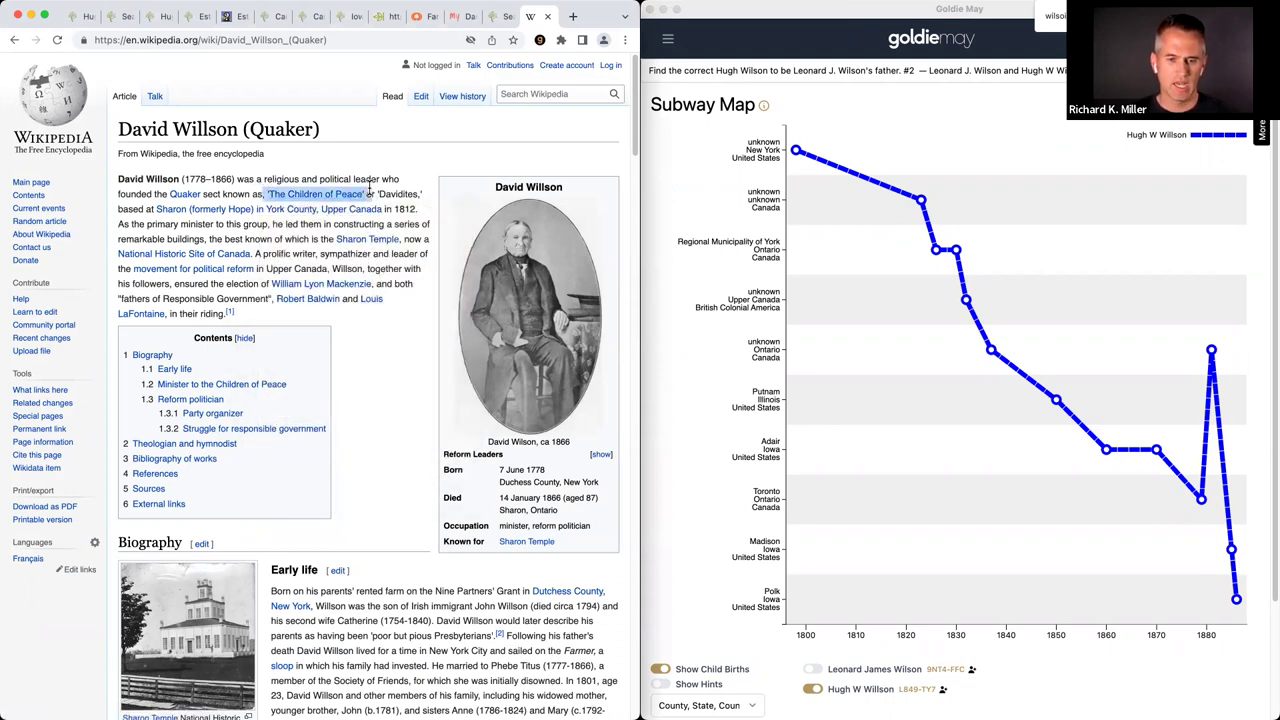
pyautogui.click(390, 166)
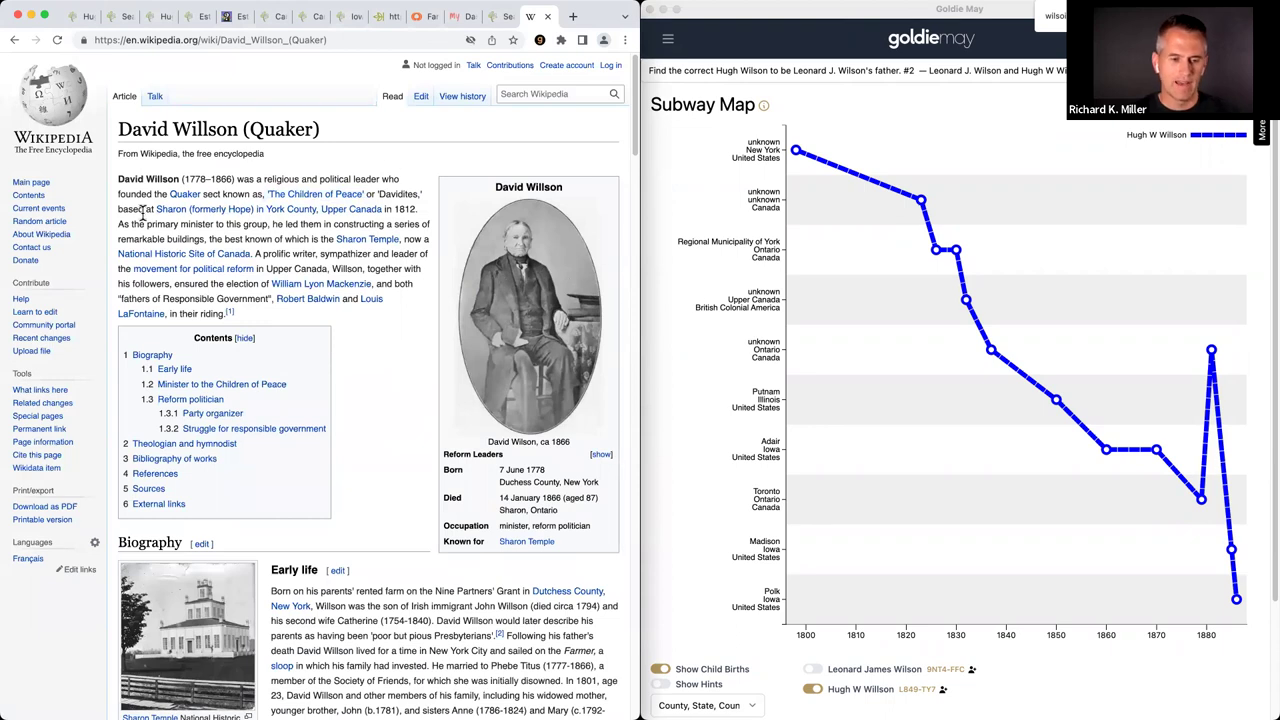
pyautogui.moveTo(215, 212)
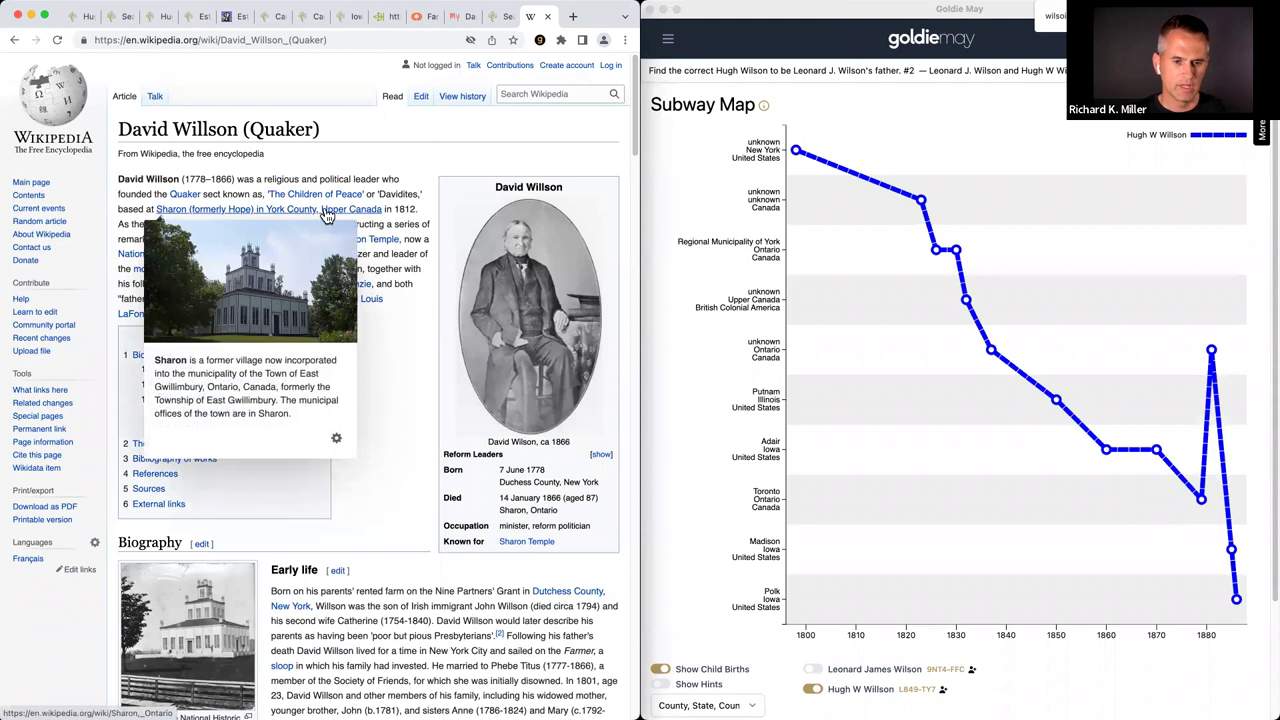
pyautogui.scroll(-5, 326, 215)
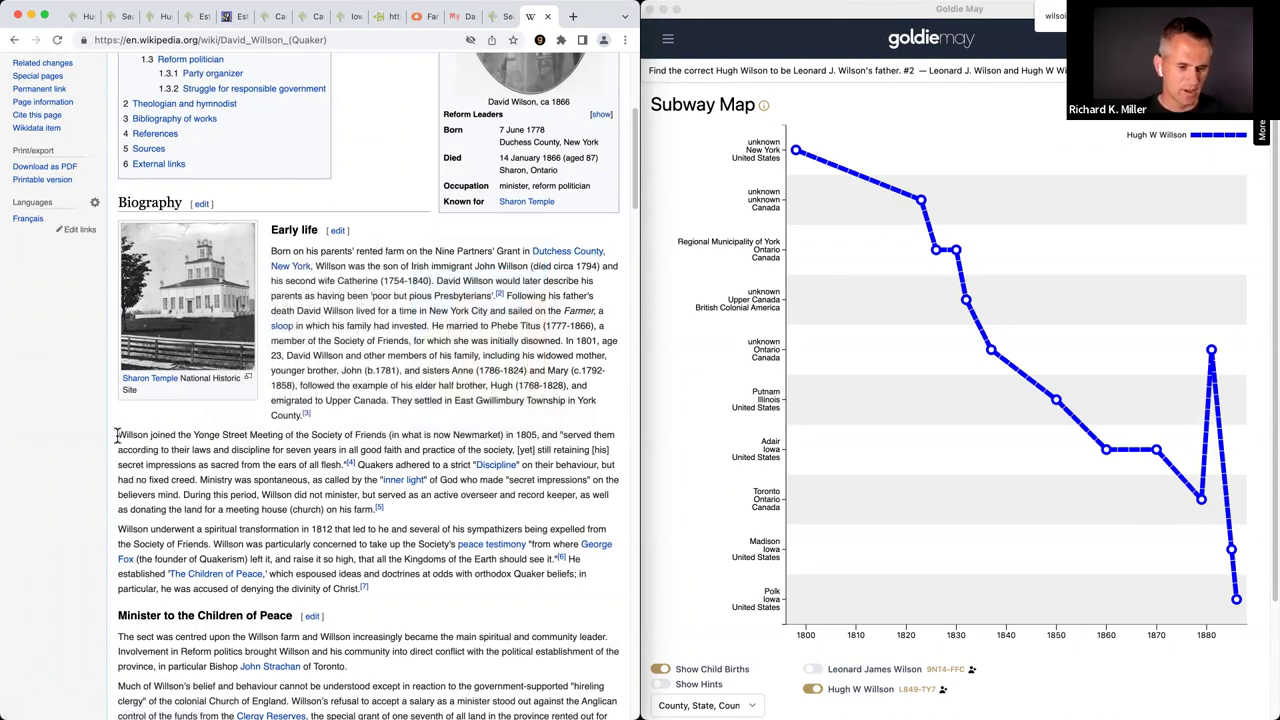
pyautogui.moveTo(117, 434); pyautogui.dragTo(329, 444)
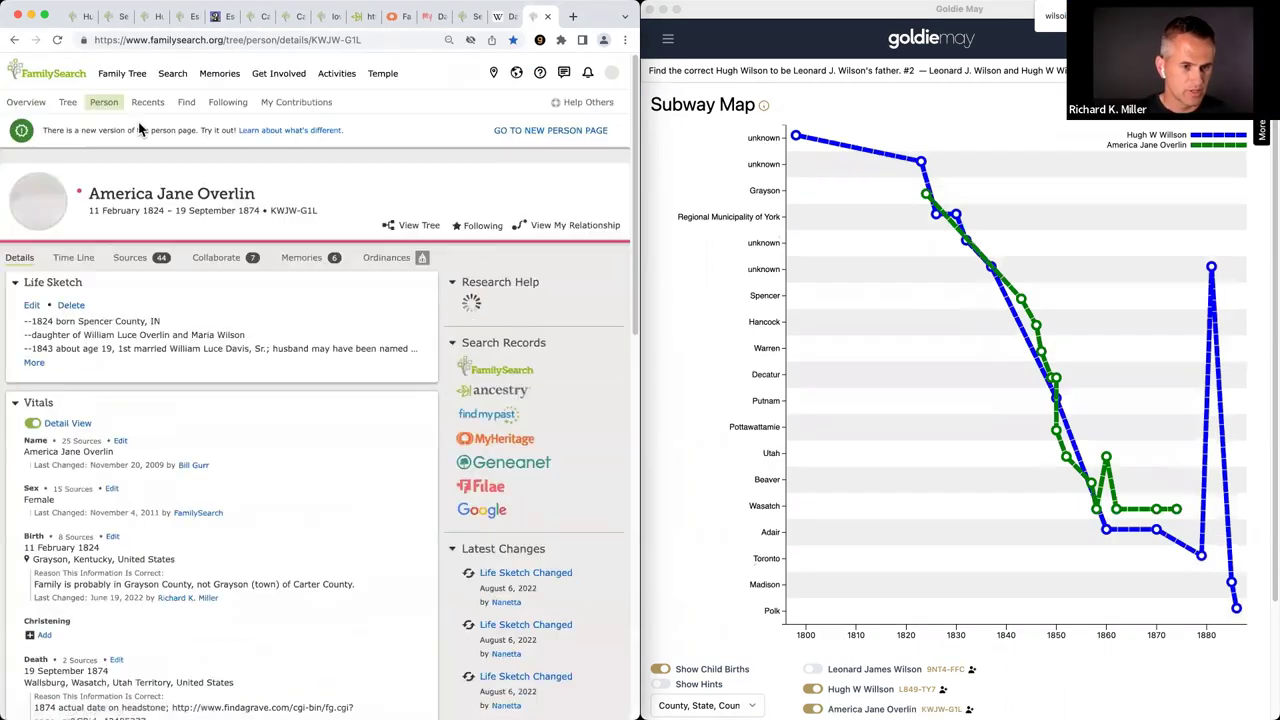
# Step: Find David Willson, the Quaker leader from the Wikipedia article, in the FamilySearch Family Tree and open his person page
pyautogui.click(68, 102)
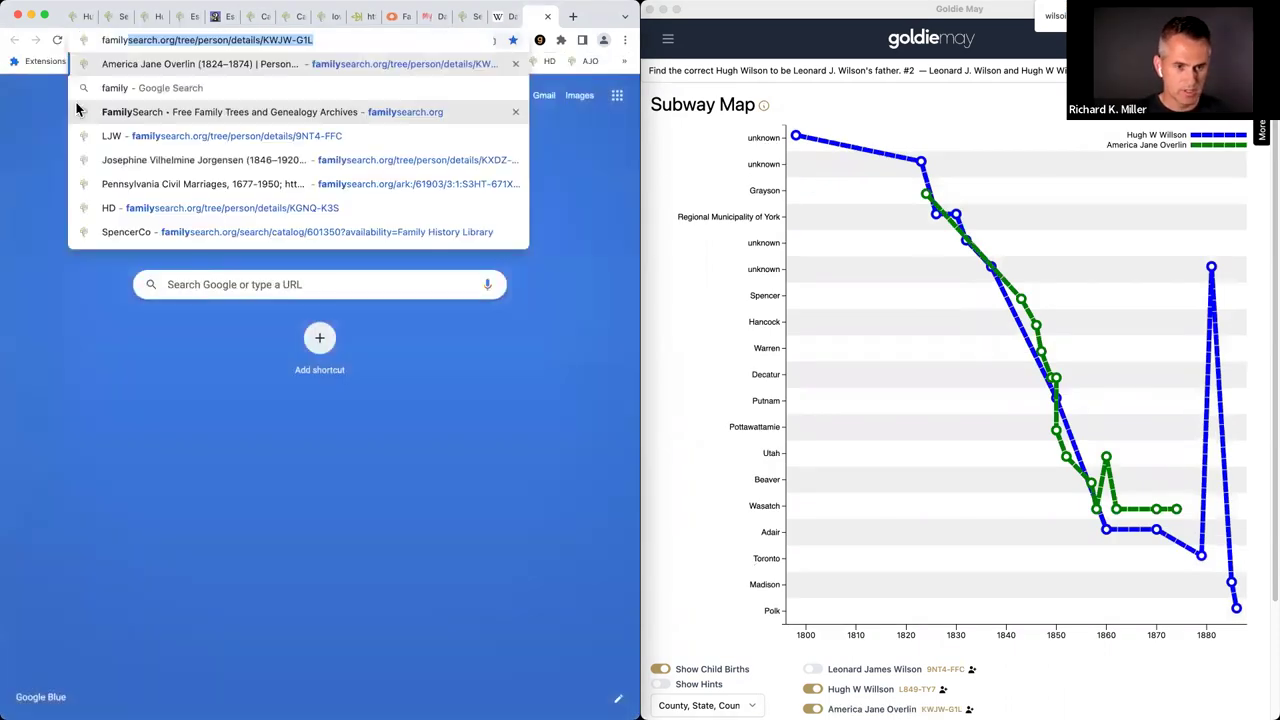
pyautogui.click(104, 102)
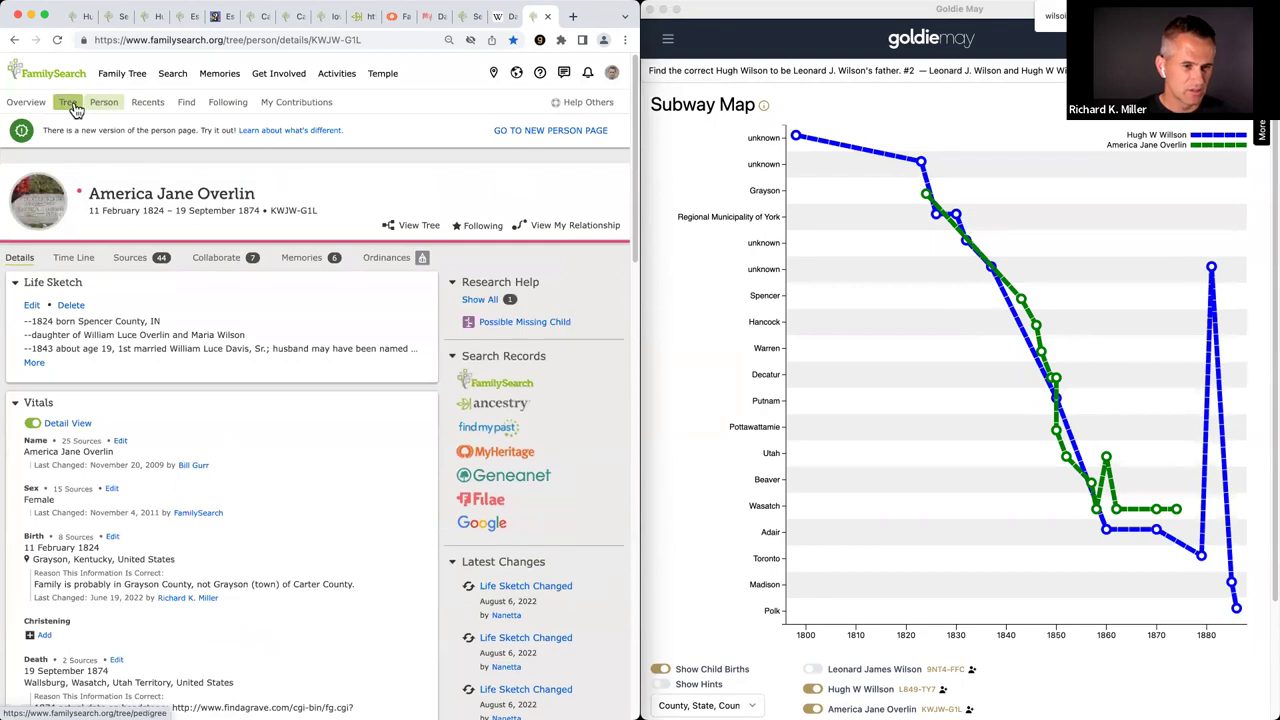
pyautogui.moveTo(130, 78)
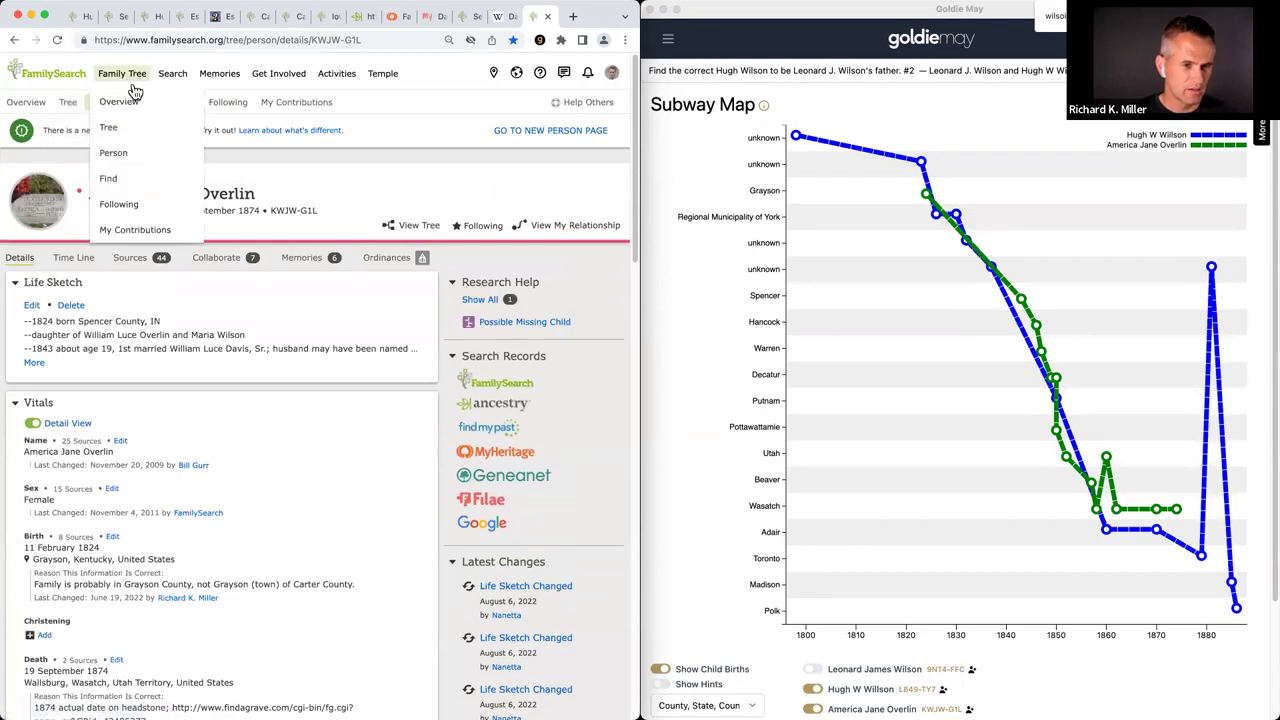
pyautogui.click(137, 177)
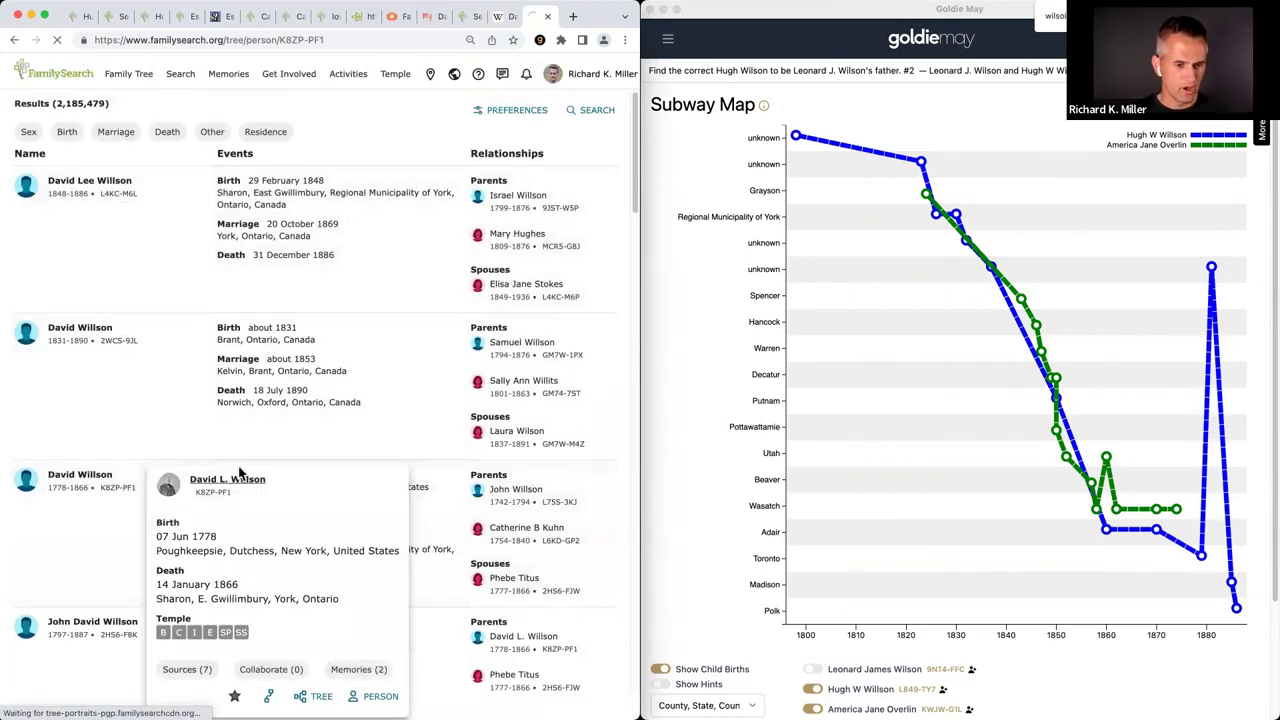
pyautogui.click(214, 486)
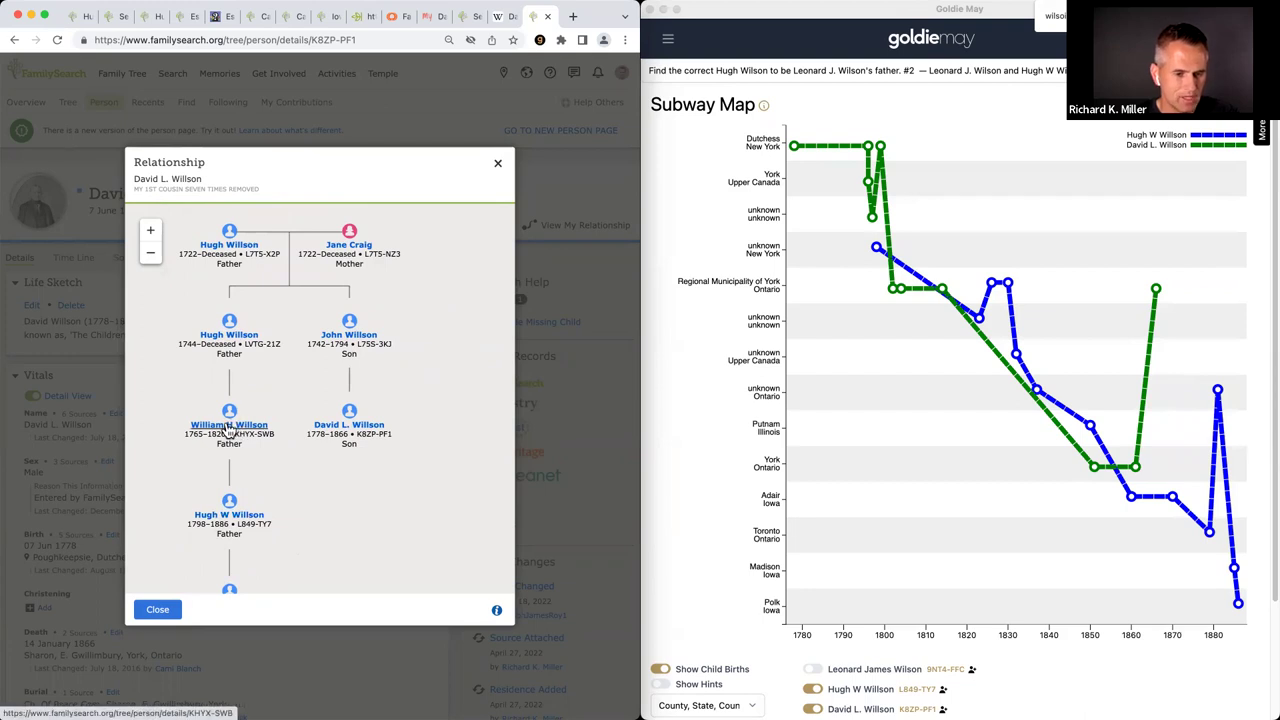
pyautogui.scroll(2, 238, 365)
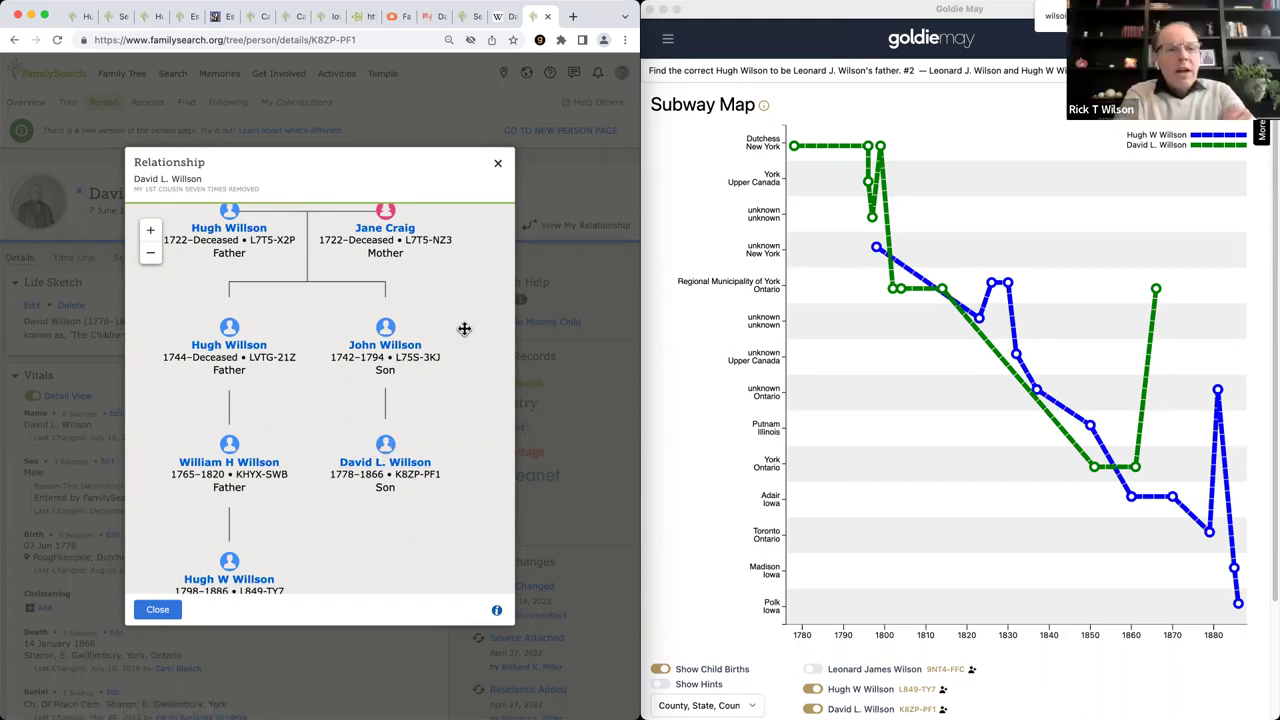
pyautogui.scroll(1, 484, 278)
pyautogui.scroll(-1, 485, 279)
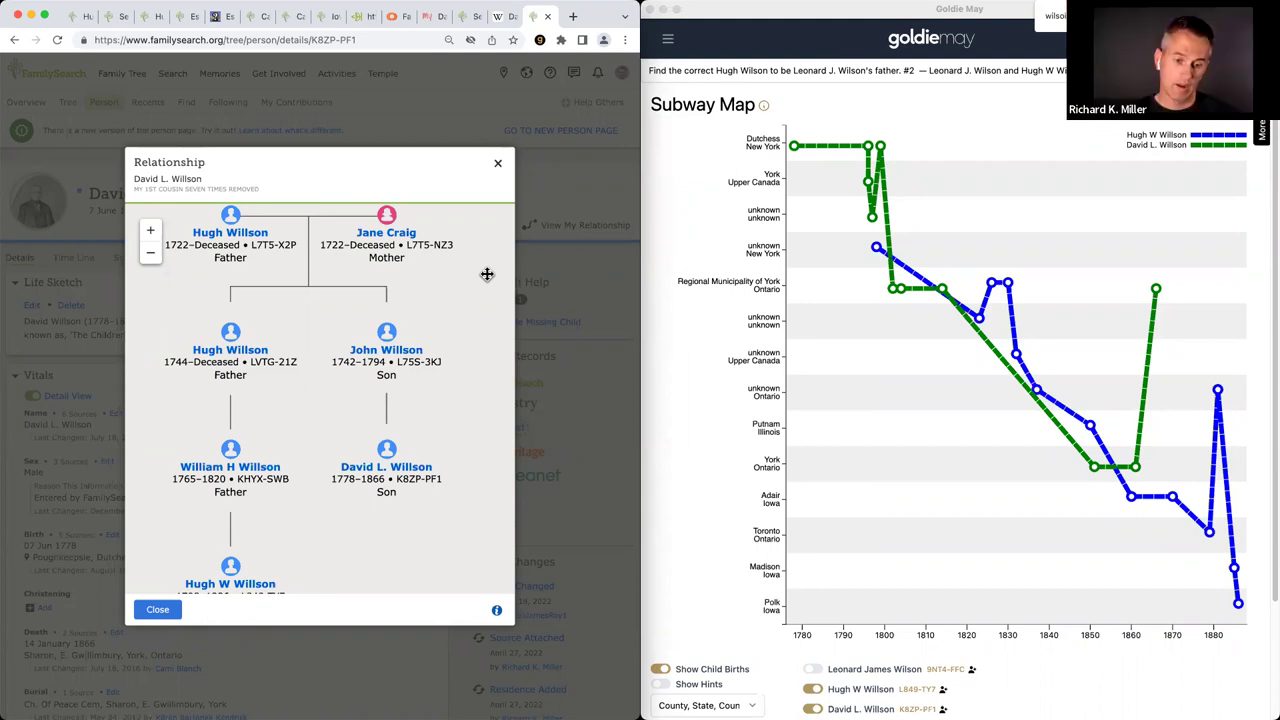
pyautogui.scroll(-5, 436, 457)
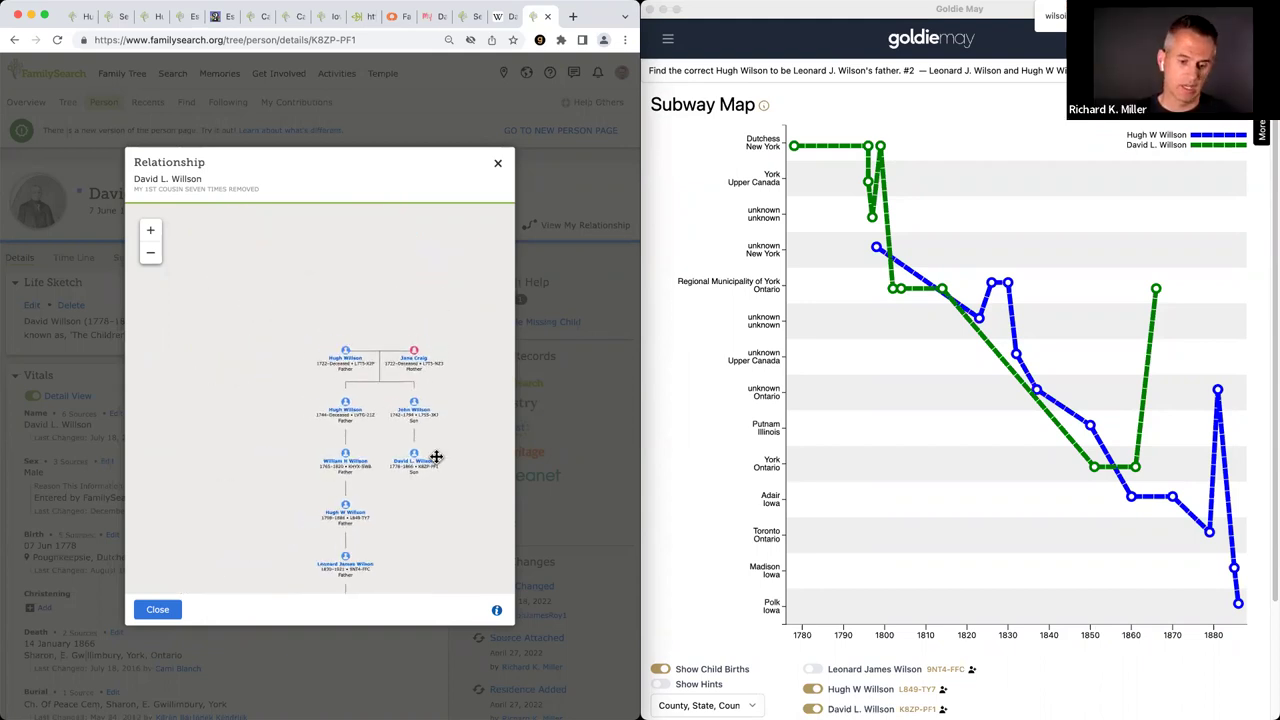
pyautogui.scroll(5, 436, 457)
pyautogui.moveTo(437, 437); pyautogui.dragTo(441, 403)
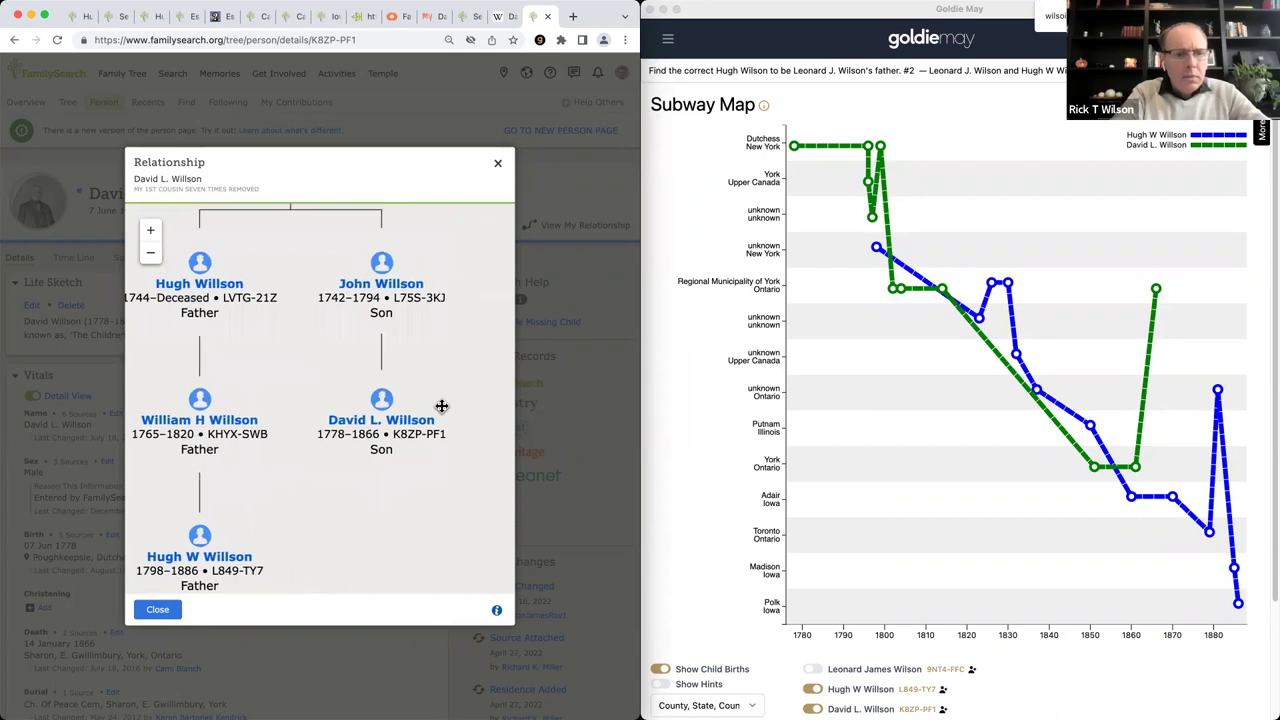
pyautogui.moveTo(340, 520); pyautogui.dragTo(373, 522)
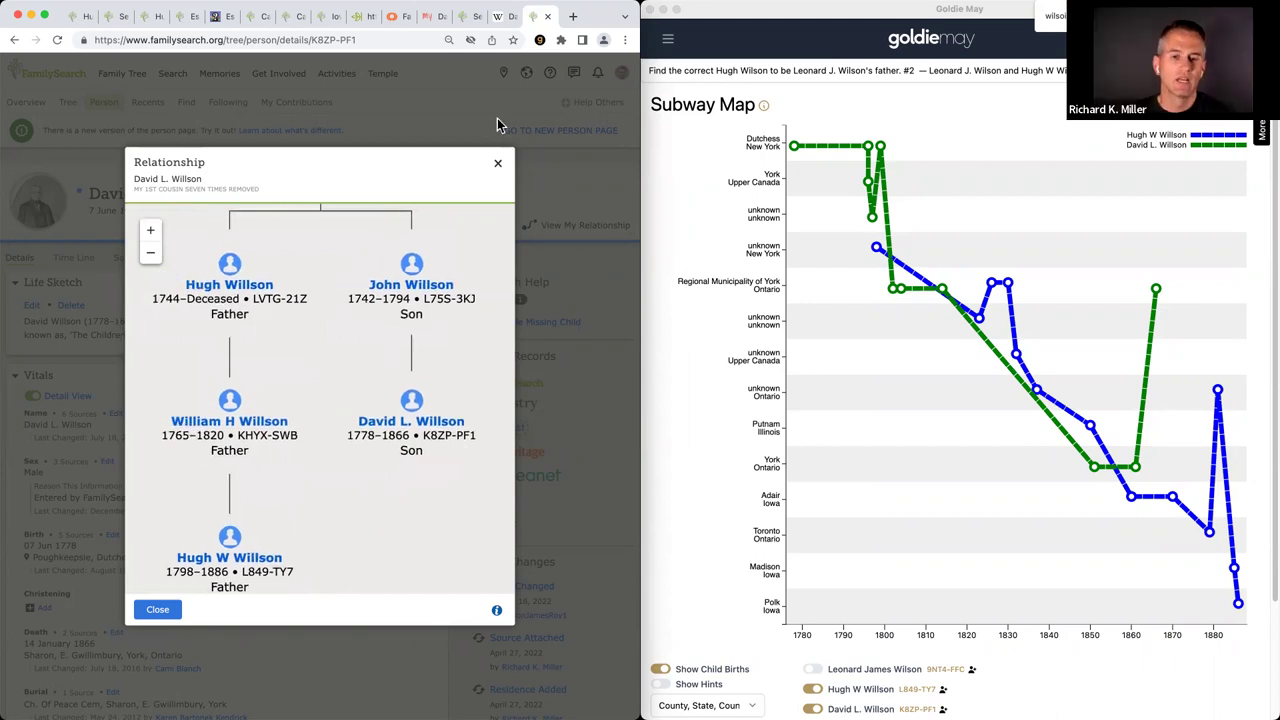
# Step: Go back to the FamilySearch sources of the father's wife and find her linked Canada, Ontario Marriages, 1869-1927 record
pyautogui.click(184, 20)
pyautogui.hotkey('ctrl', 'shift', 'Tab')
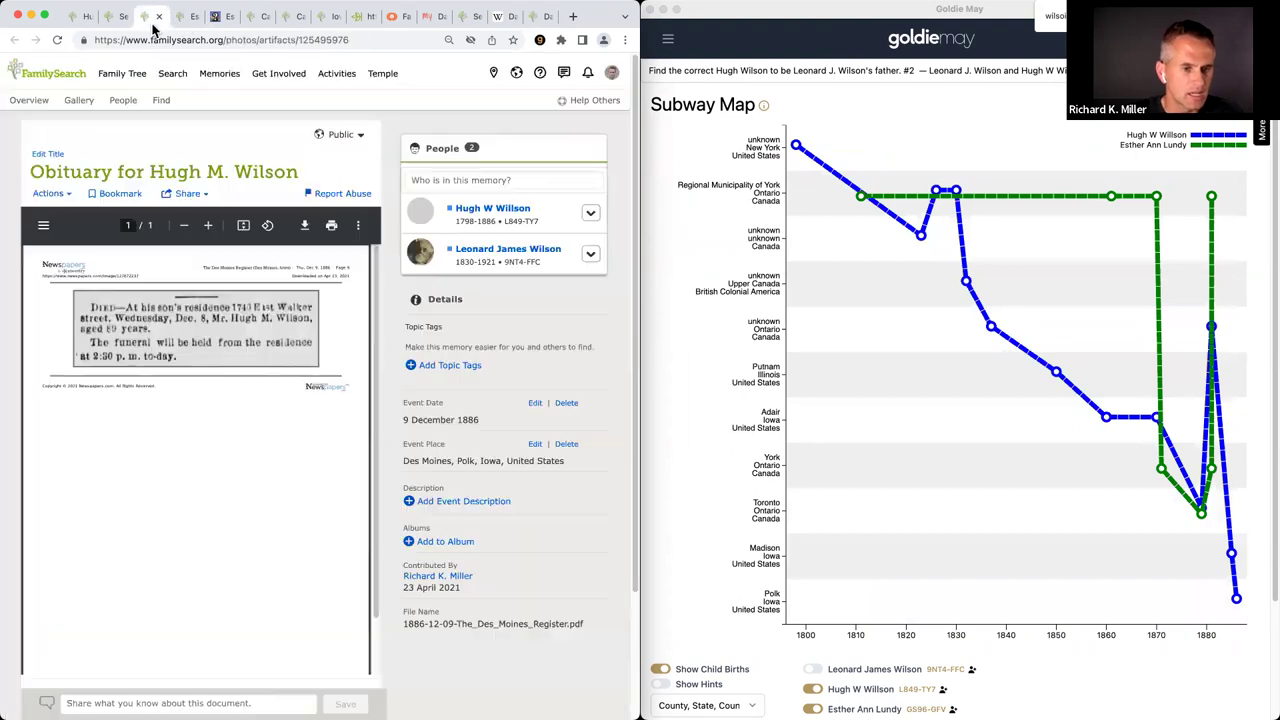
pyautogui.hotkey('ctrl', 'shift', 'Tab')
pyautogui.click(186, 20)
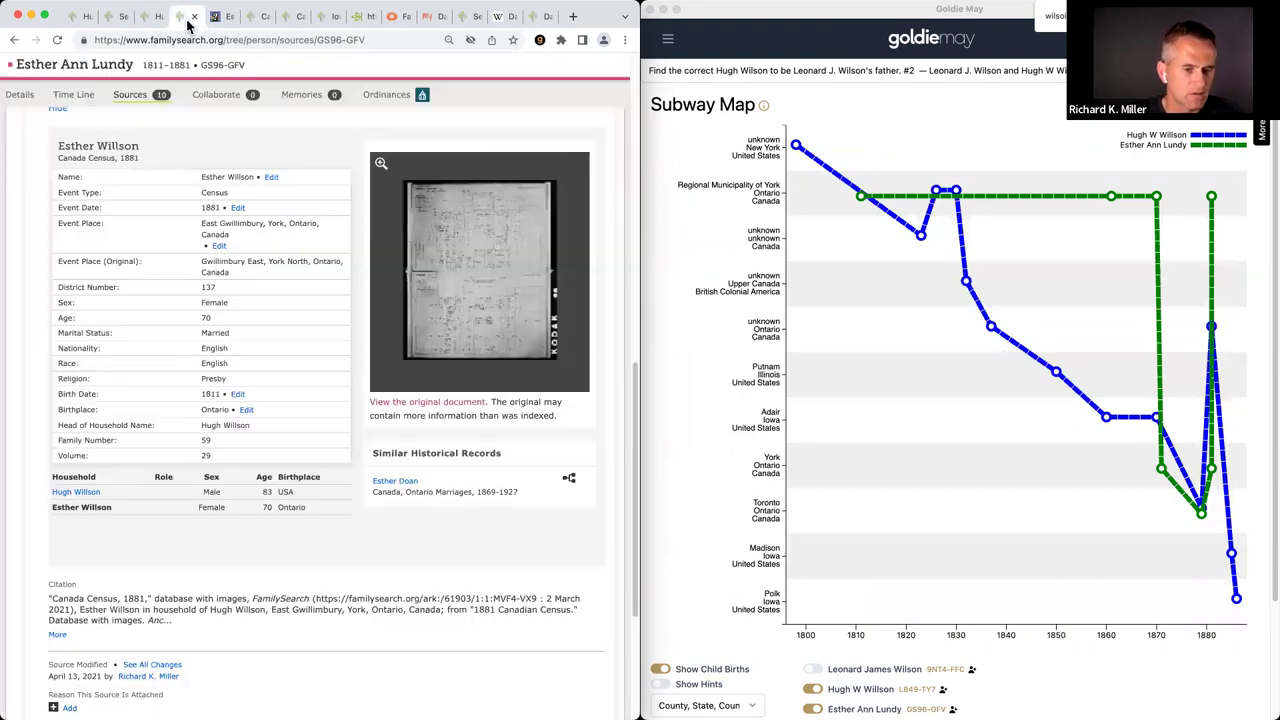
pyautogui.click(395, 480)
pyautogui.scroll(-5, 317, 366)
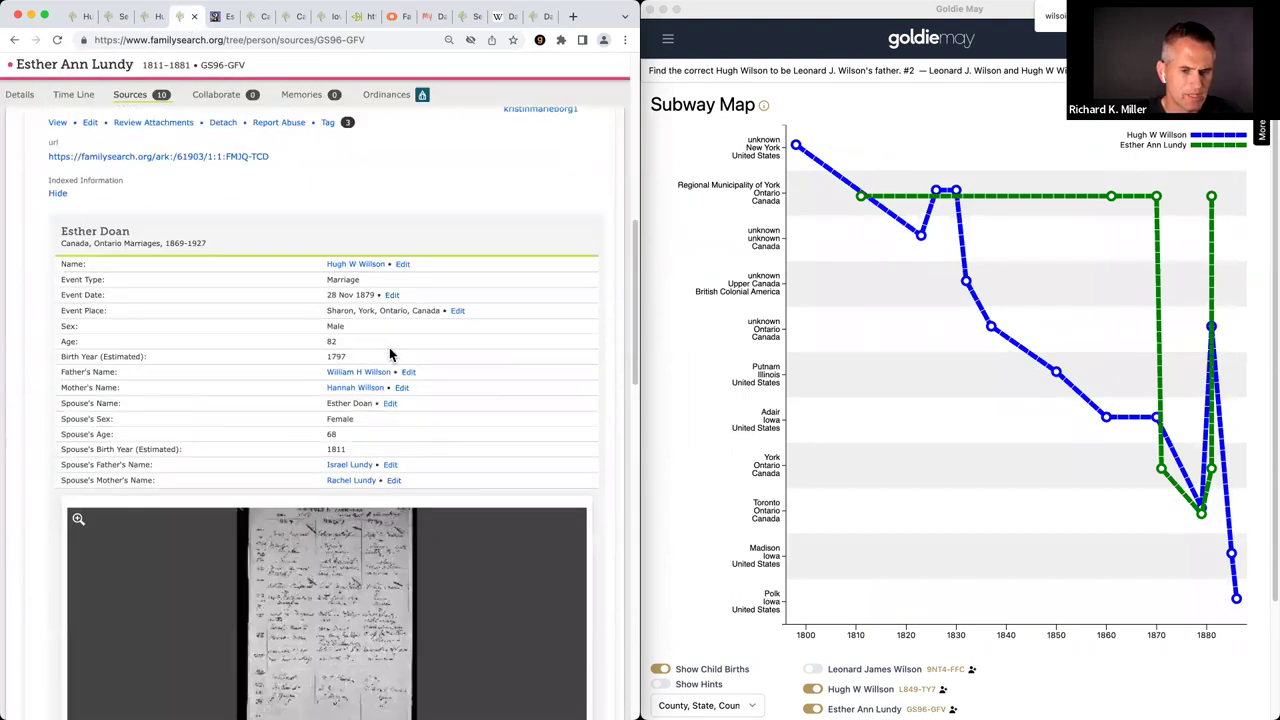
# Step: Open the original image of the 1879 Ontario marriage record and examine the couple's entry
pyautogui.click(480, 220)
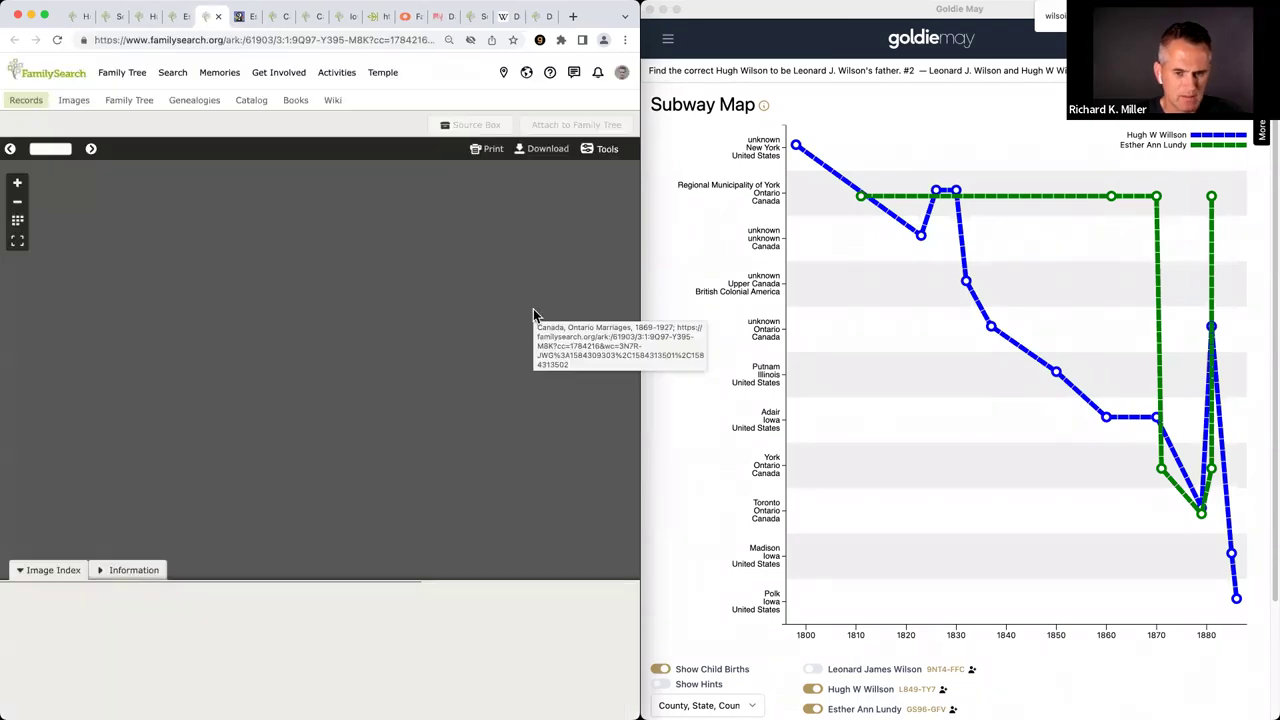
pyautogui.scroll(5, 418, 307)
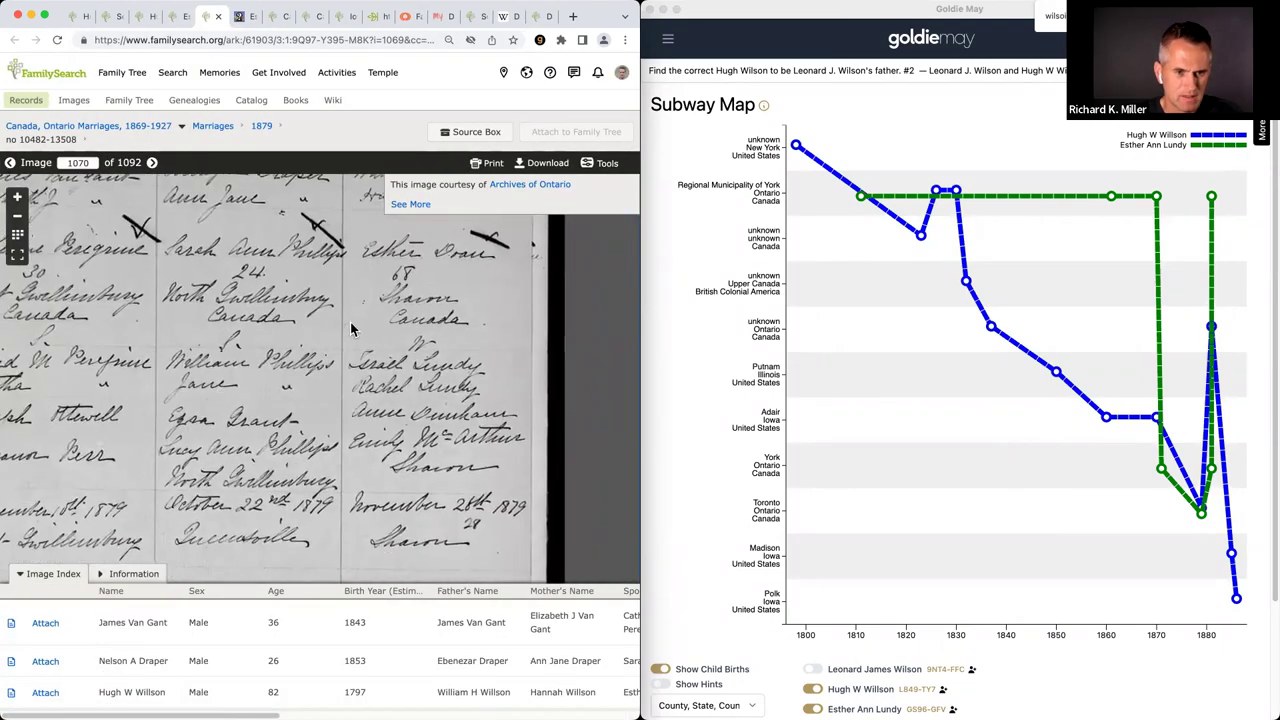
pyautogui.moveTo(378, 315); pyautogui.dragTo(480, 342)
pyautogui.moveTo(125, 273); pyautogui.dragTo(360, 100)
# Step: Open the original Canada Census, 1881 image from the wife's sources and find the couple's household, family 59
pyautogui.click(178, 16)
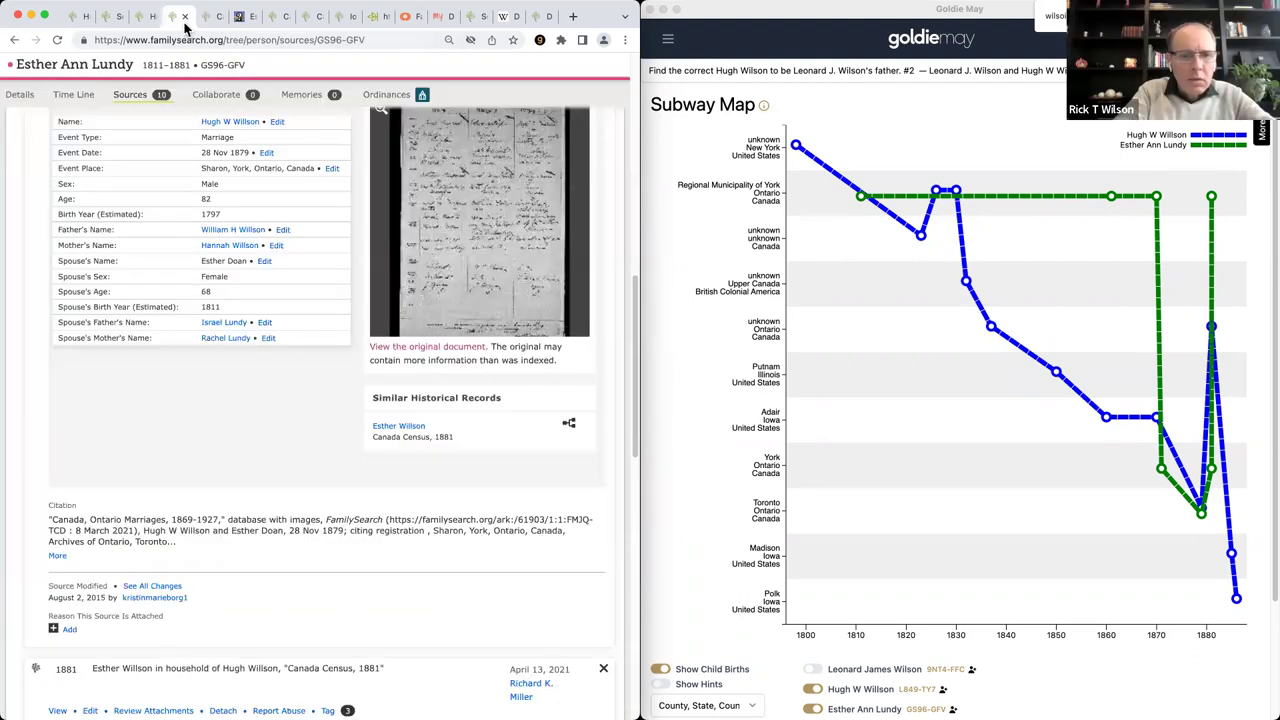
pyautogui.click(398, 425)
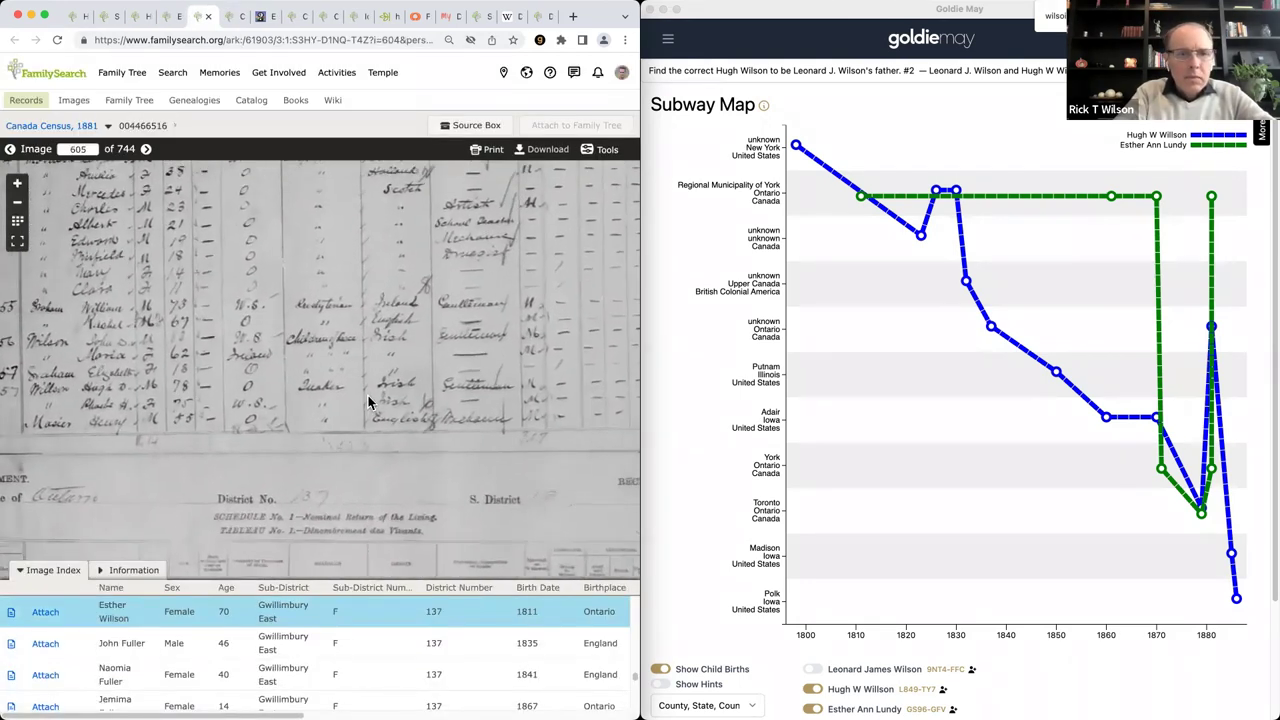
pyautogui.moveTo(308, 398); pyautogui.dragTo(542, 390)
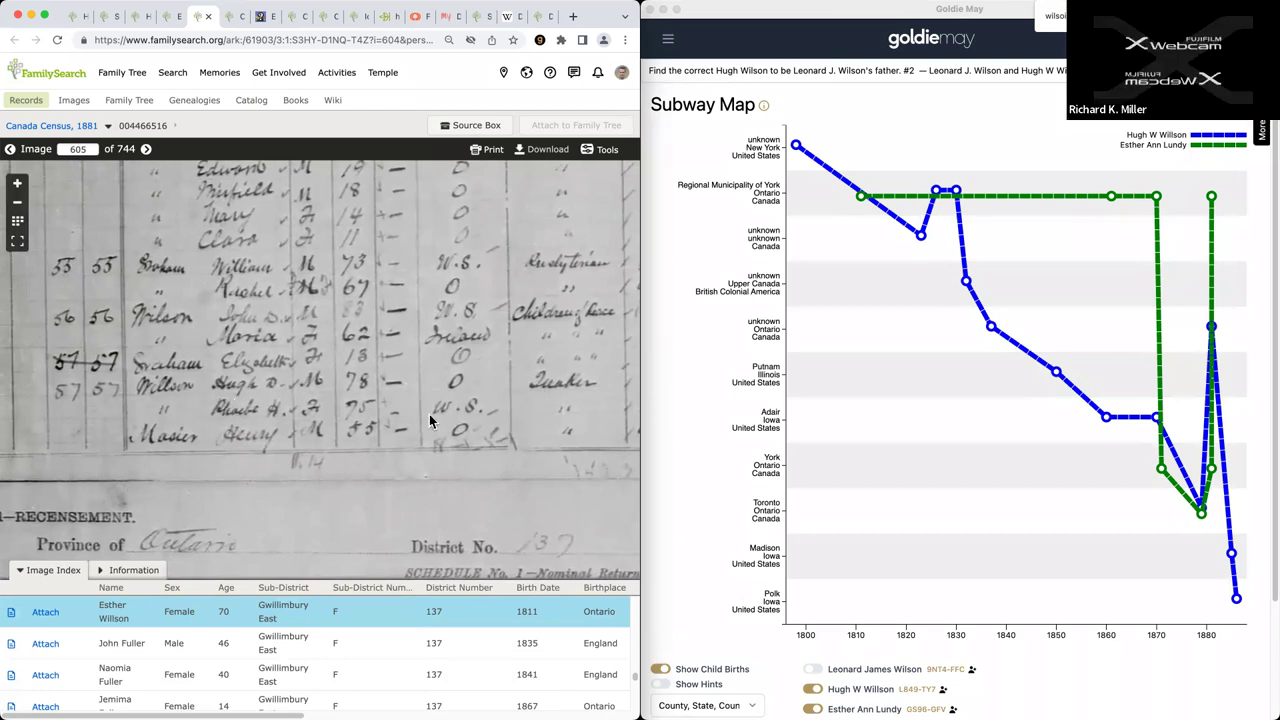
pyautogui.scroll(-2, 362, 333)
pyautogui.moveTo(362, 333); pyautogui.dragTo(350, 290)
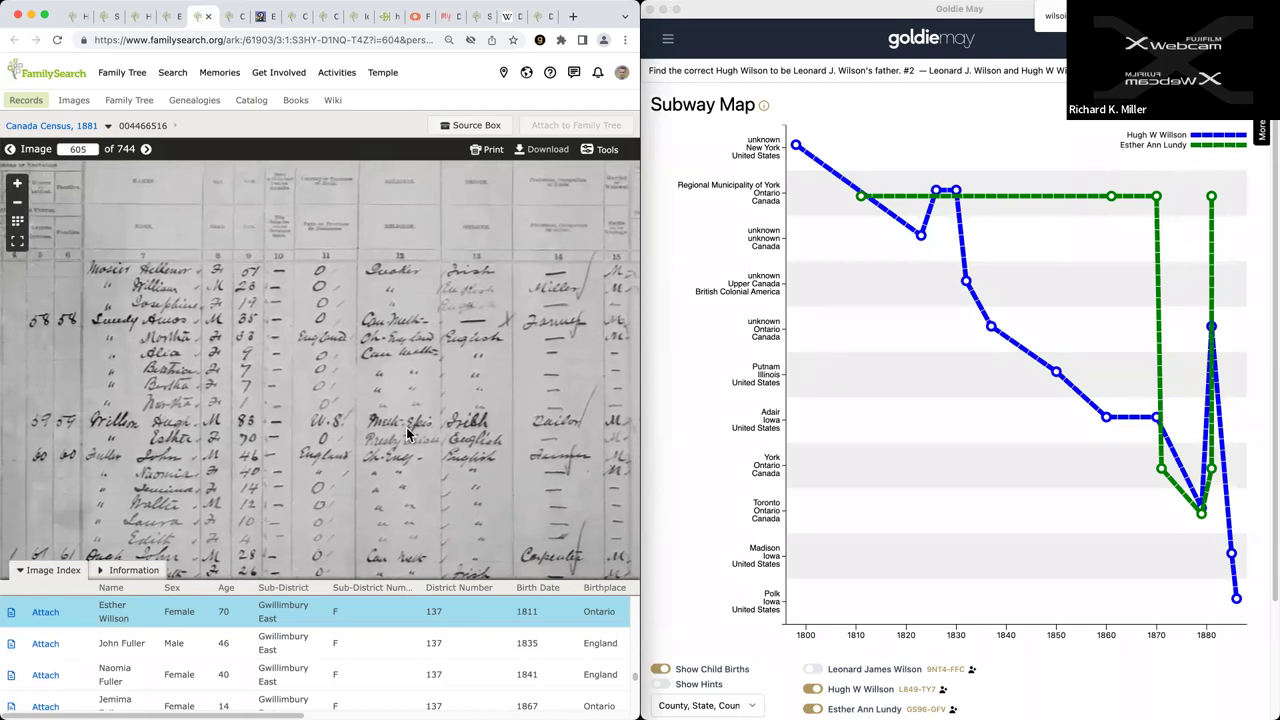
# Step: Compare the religion entries of families 56 and 57 on the census page with those of family 59
pyautogui.moveTo(400, 376); pyautogui.dragTo(400, 502)
pyautogui.scroll(5, 400, 505)
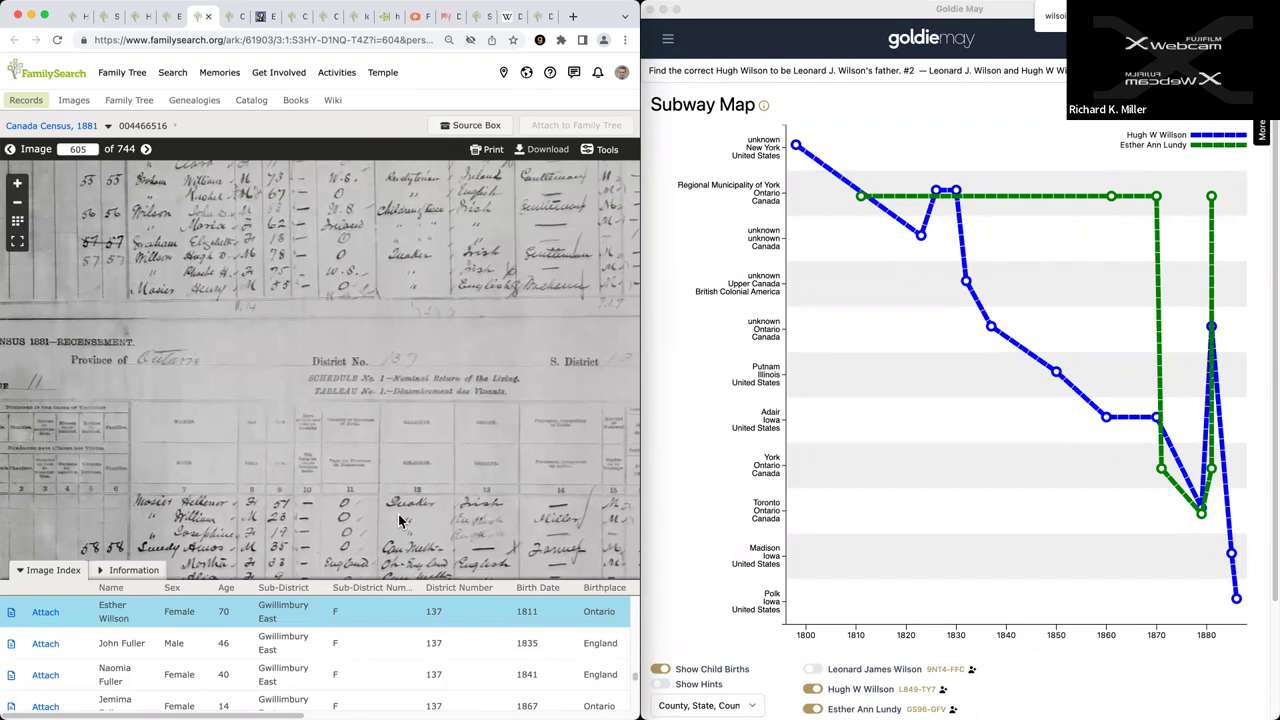
pyautogui.scroll(2, 257, 277)
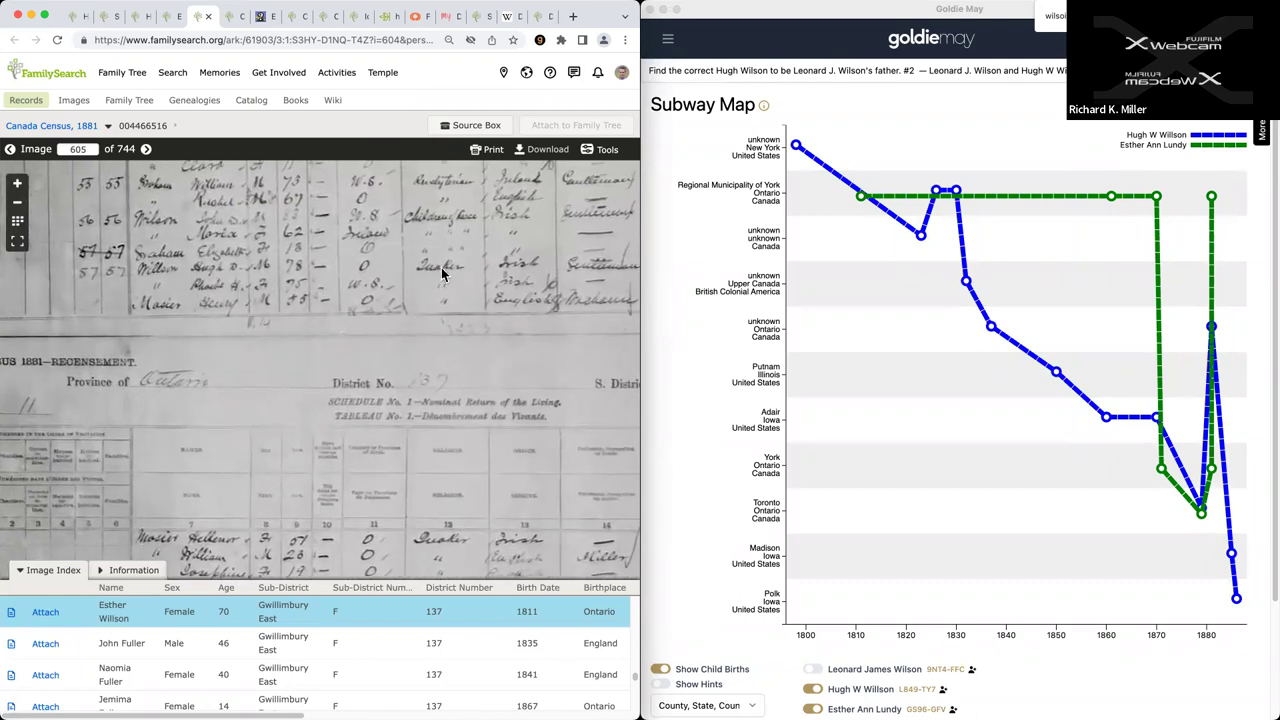
pyautogui.scroll(-8, 458, 383)
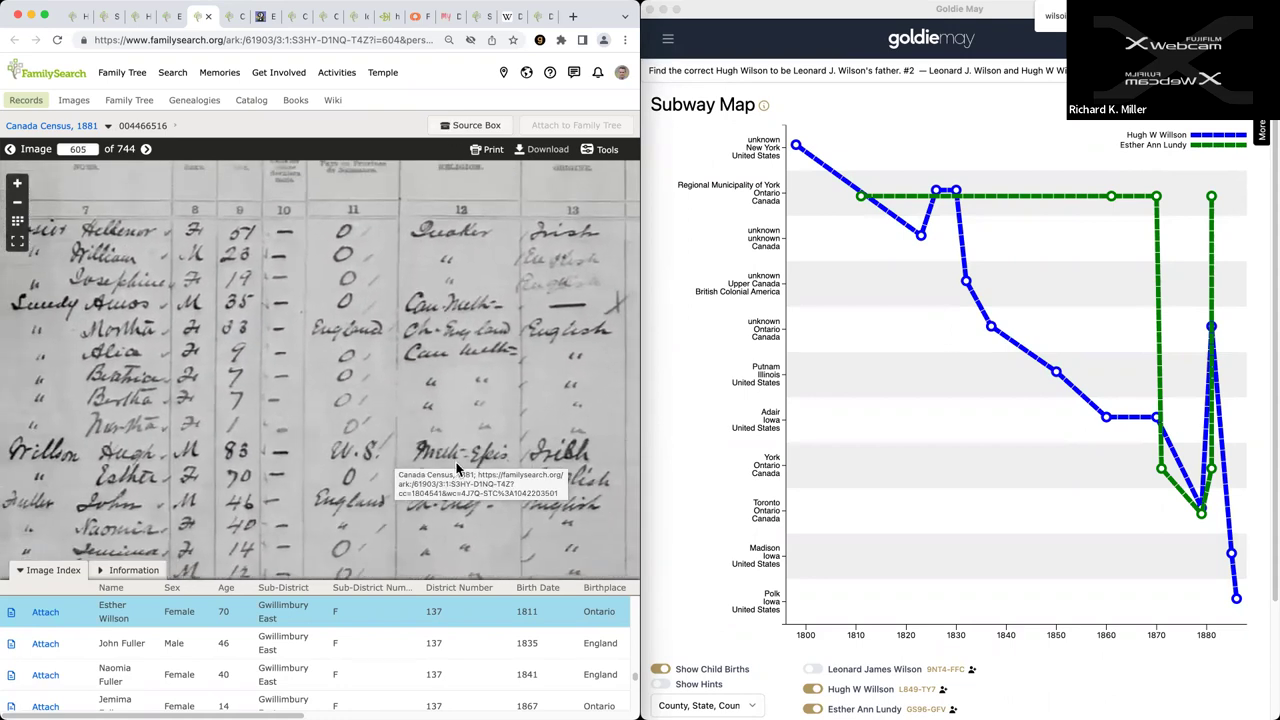
pyautogui.scroll(-2, 440, 407)
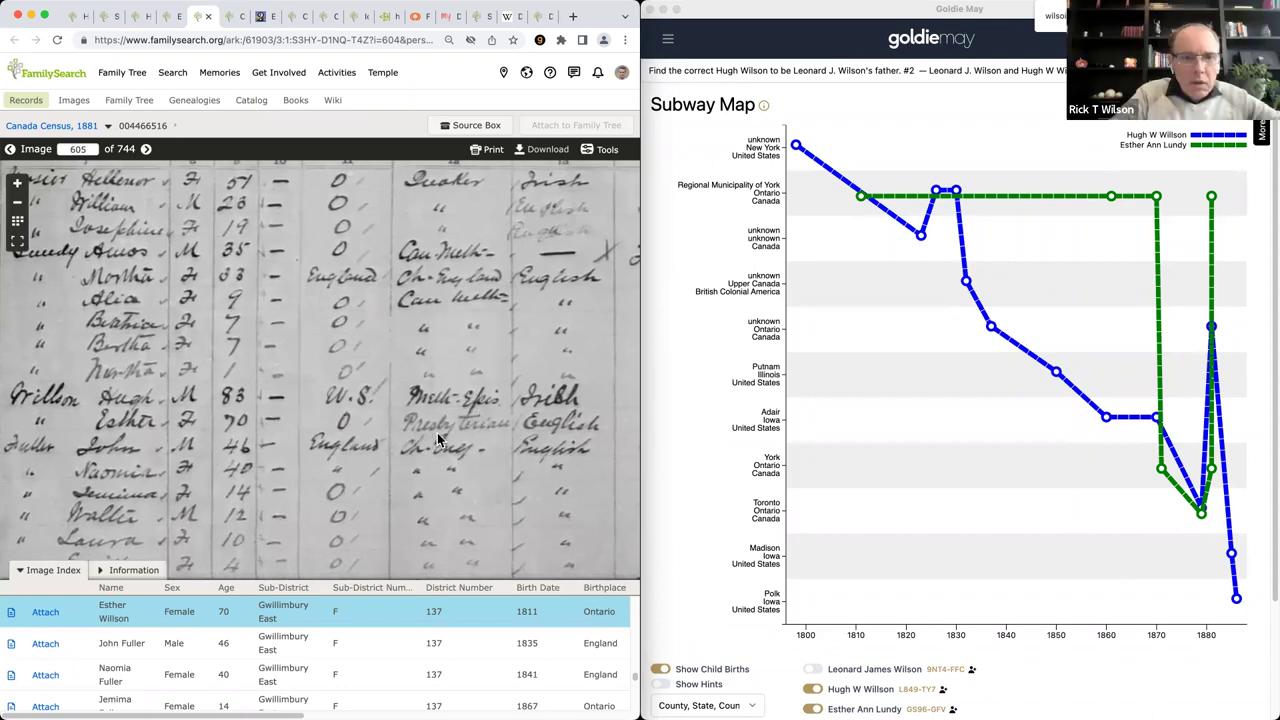
# Step: Examine family 59's birthplace, religion, origin and occupation entries and the handwritten remark at the end of its rows
pyautogui.rightClick(473, 434)
pyautogui.click(454, 414)
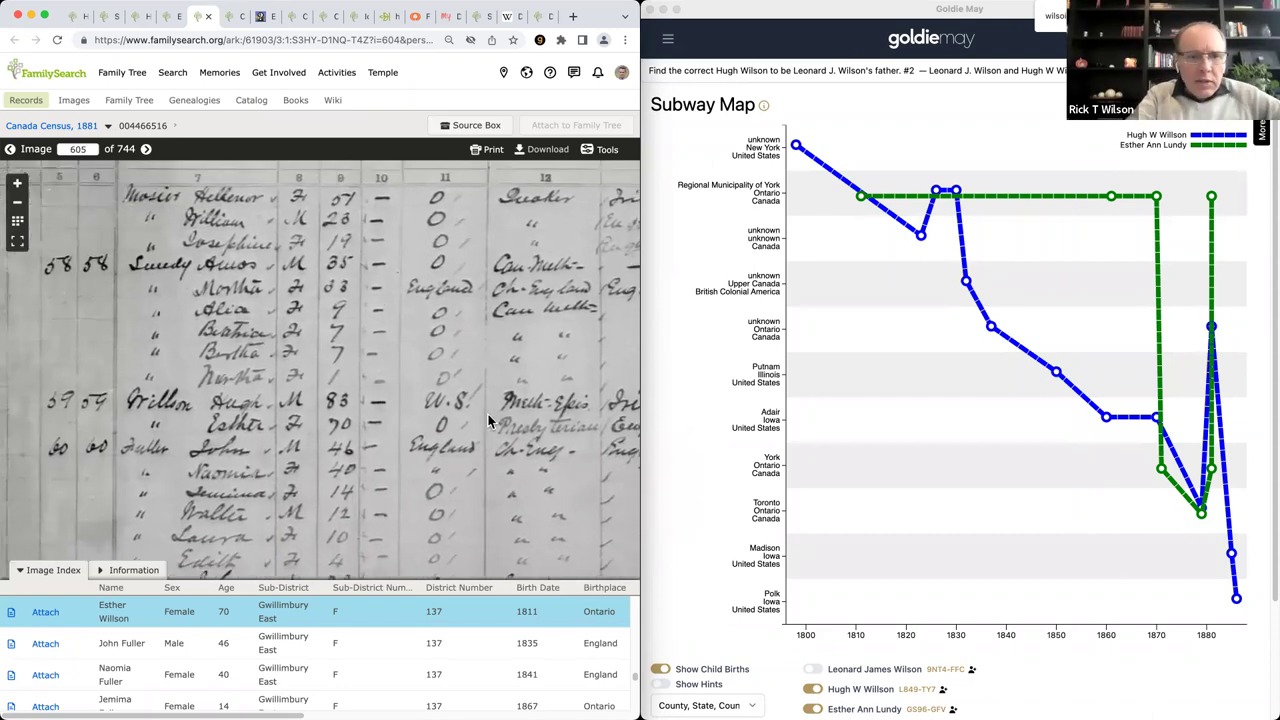
pyautogui.scroll(2, 485, 410)
pyautogui.hscroll(3, 478, 402)
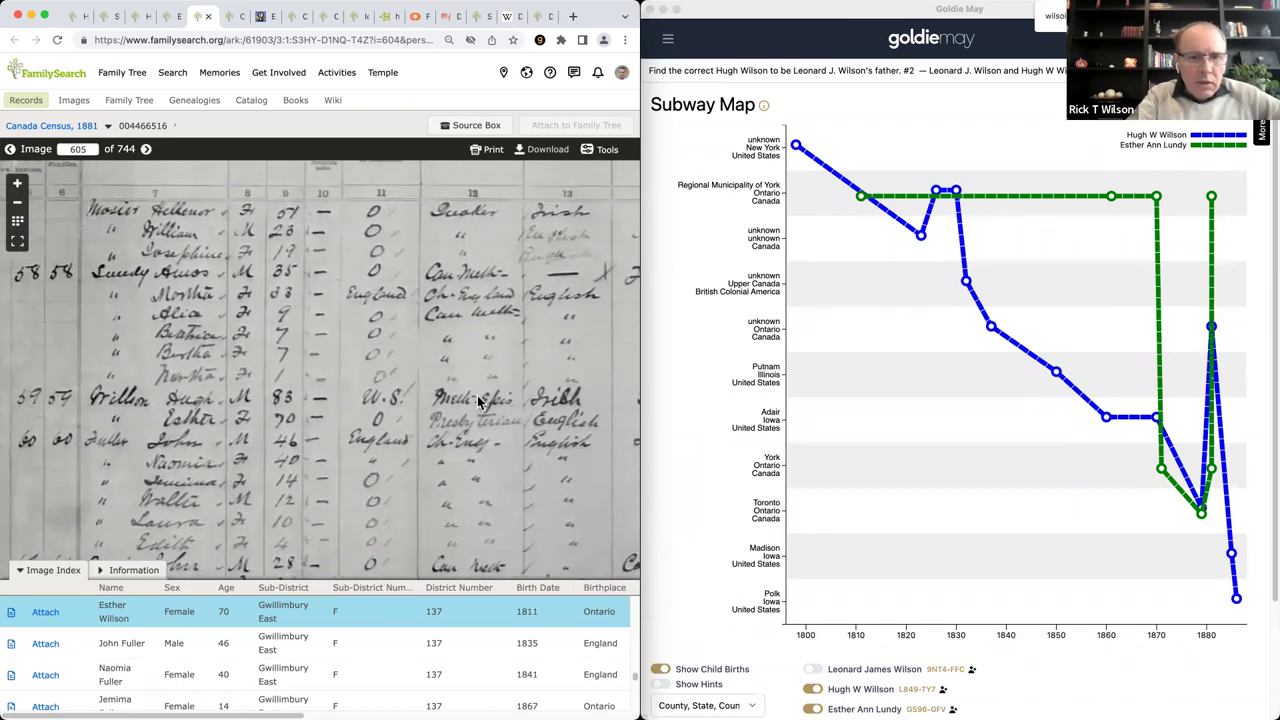
pyautogui.hscroll(5, 472, 400)
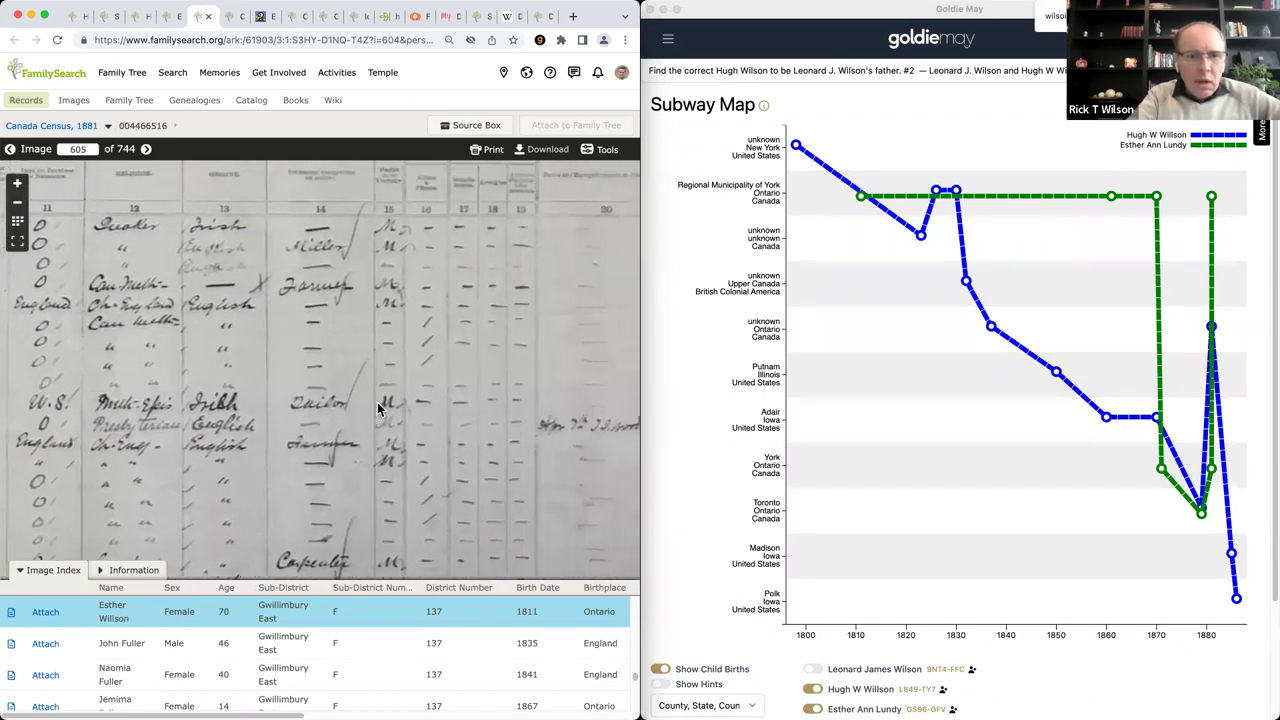
pyautogui.scroll(5, 577, 434)
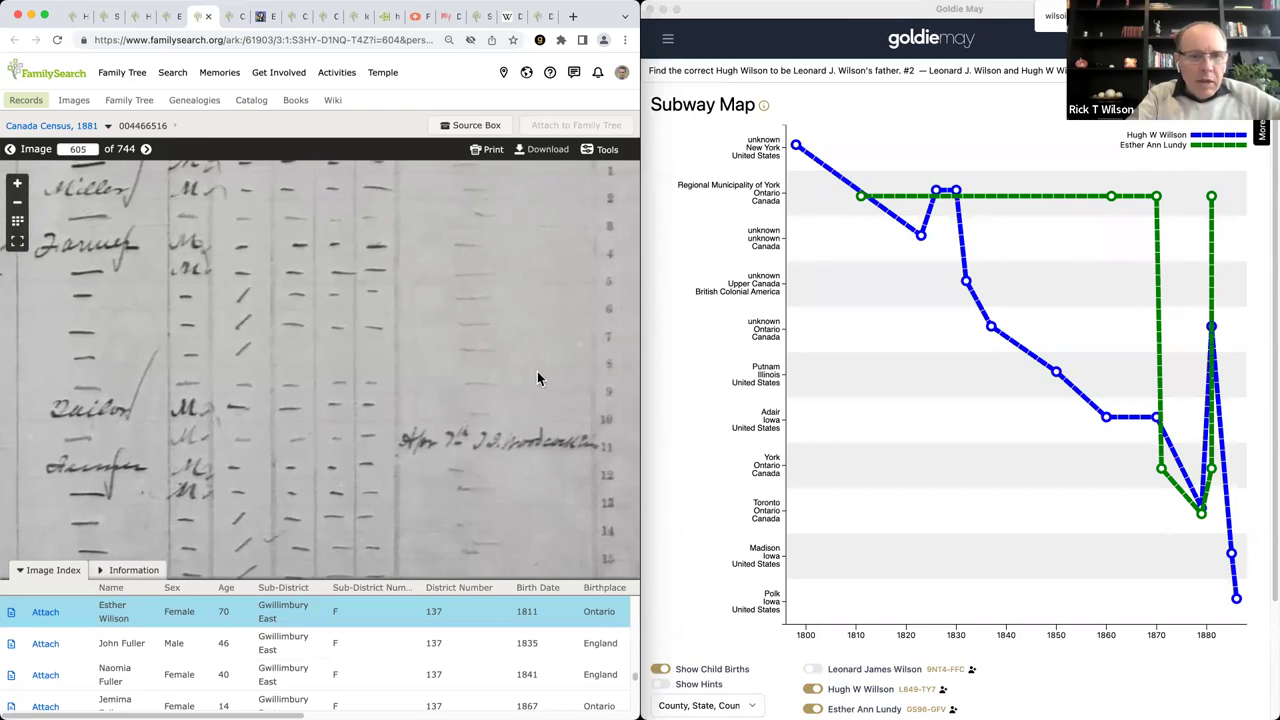
pyautogui.moveTo(538, 361); pyautogui.dragTo(583, 256)
pyautogui.scroll(-5, 581, 256)
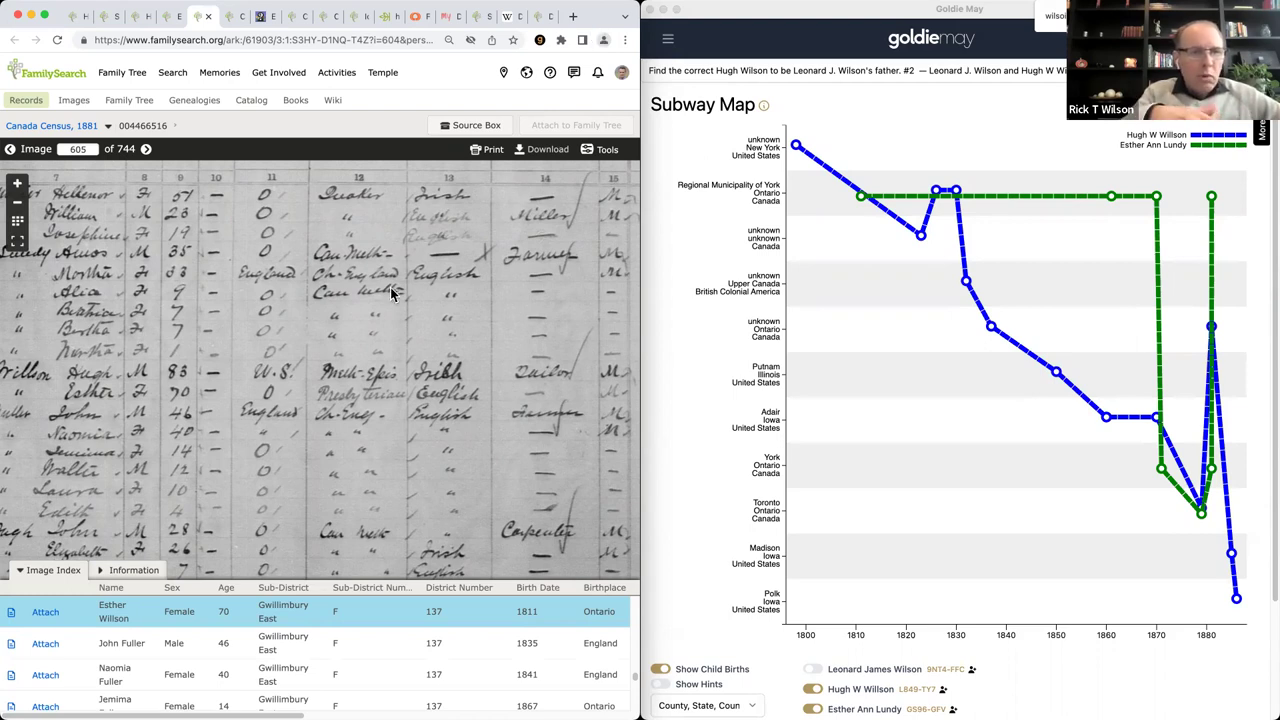
pyautogui.moveTo(368, 318); pyautogui.dragTo(458, 318)
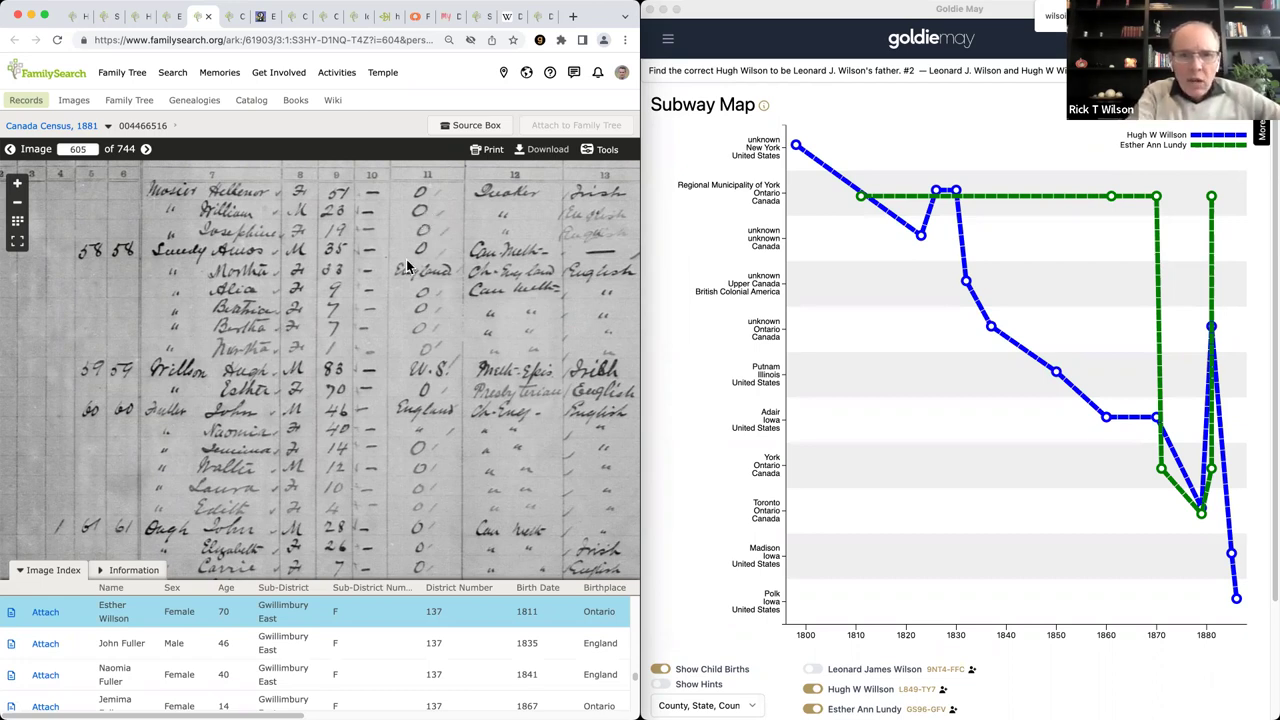
pyautogui.moveTo(497, 388); pyautogui.dragTo(360, 395)
pyautogui.press('f')
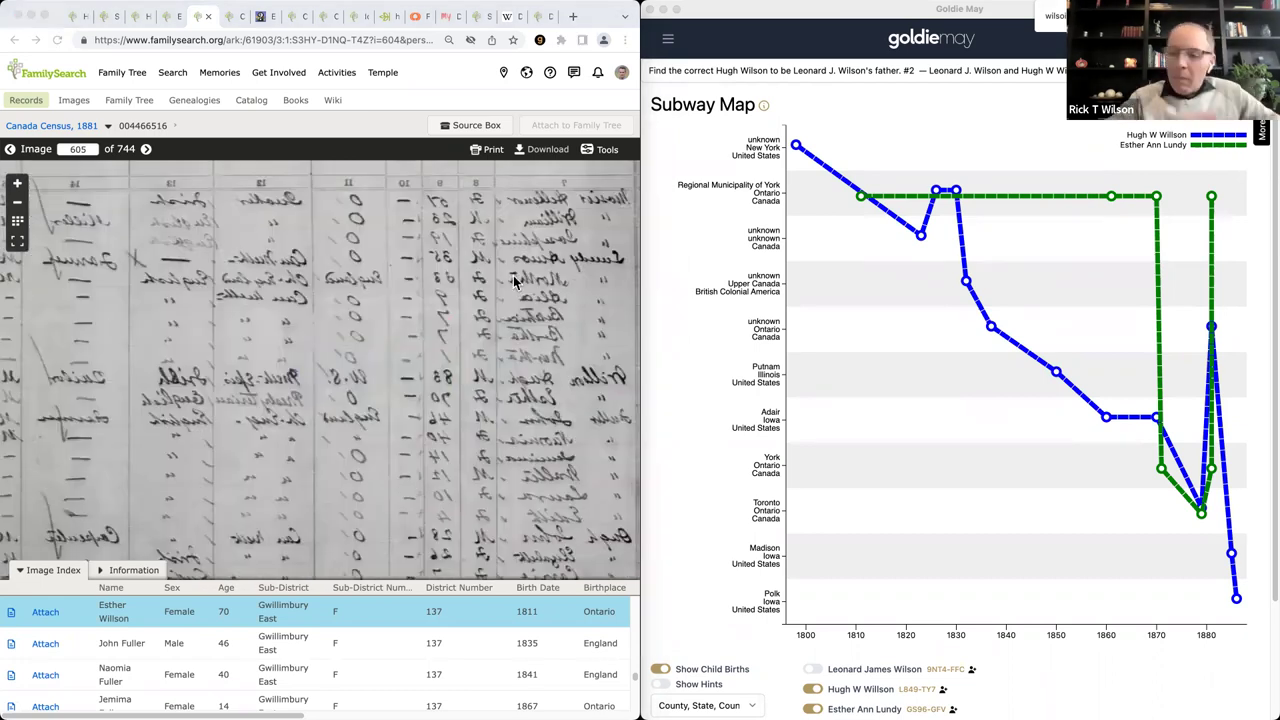
pyautogui.click(603, 149)
pyautogui.click(592, 212)
pyautogui.moveTo(120, 413); pyautogui.dragTo(222, 342)
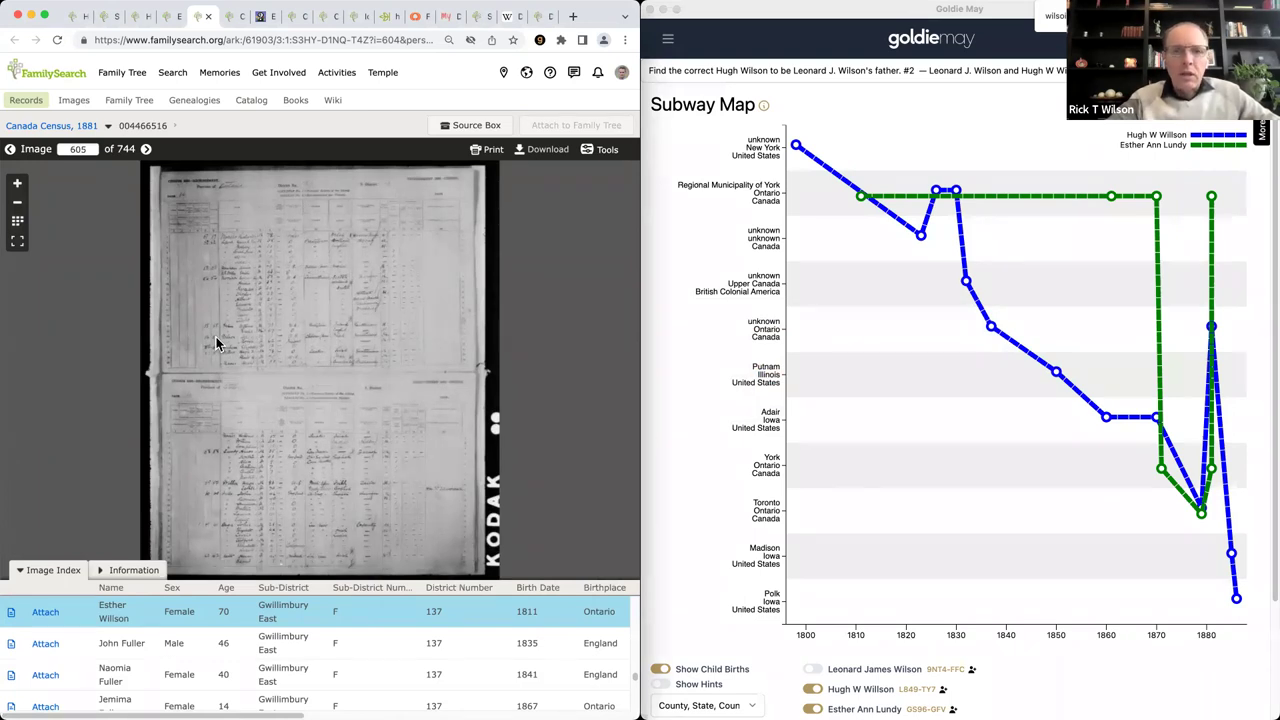
# Step: Examine the names, ages and birthplaces recorded for families 56 and 57 on the upper census page
pyautogui.doubleClick(310, 338)
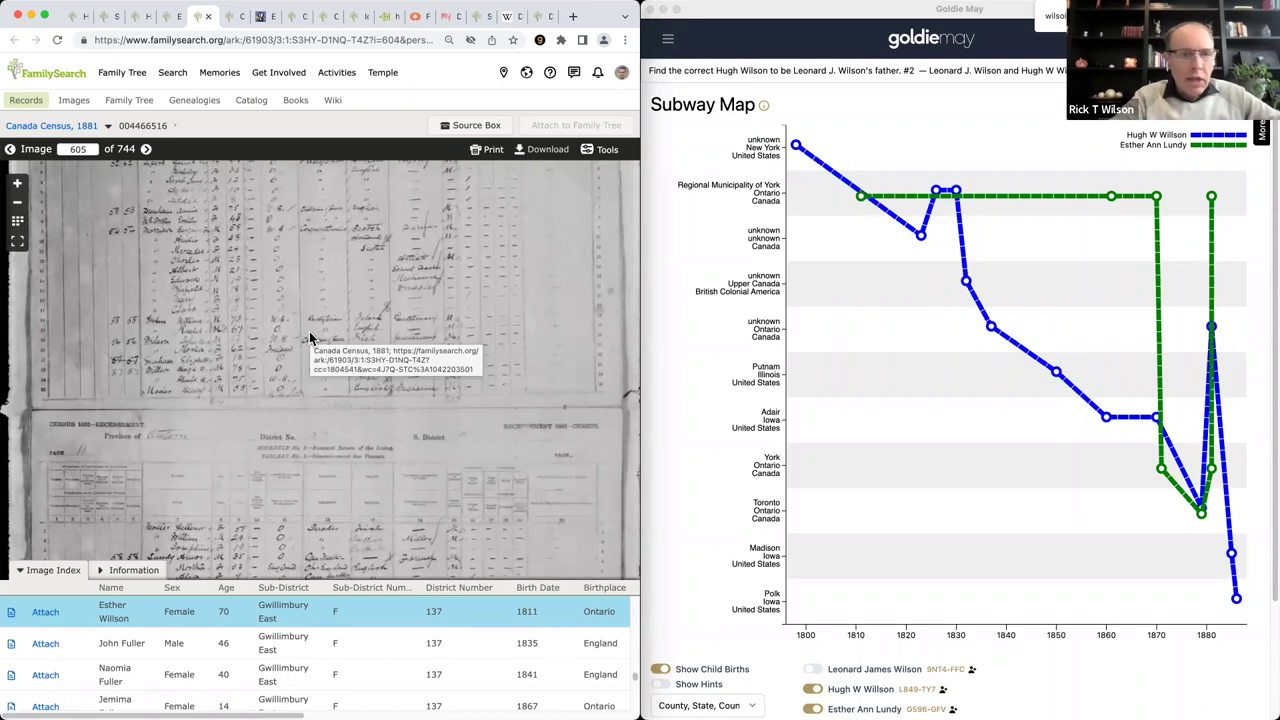
pyautogui.doubleClick(203, 355)
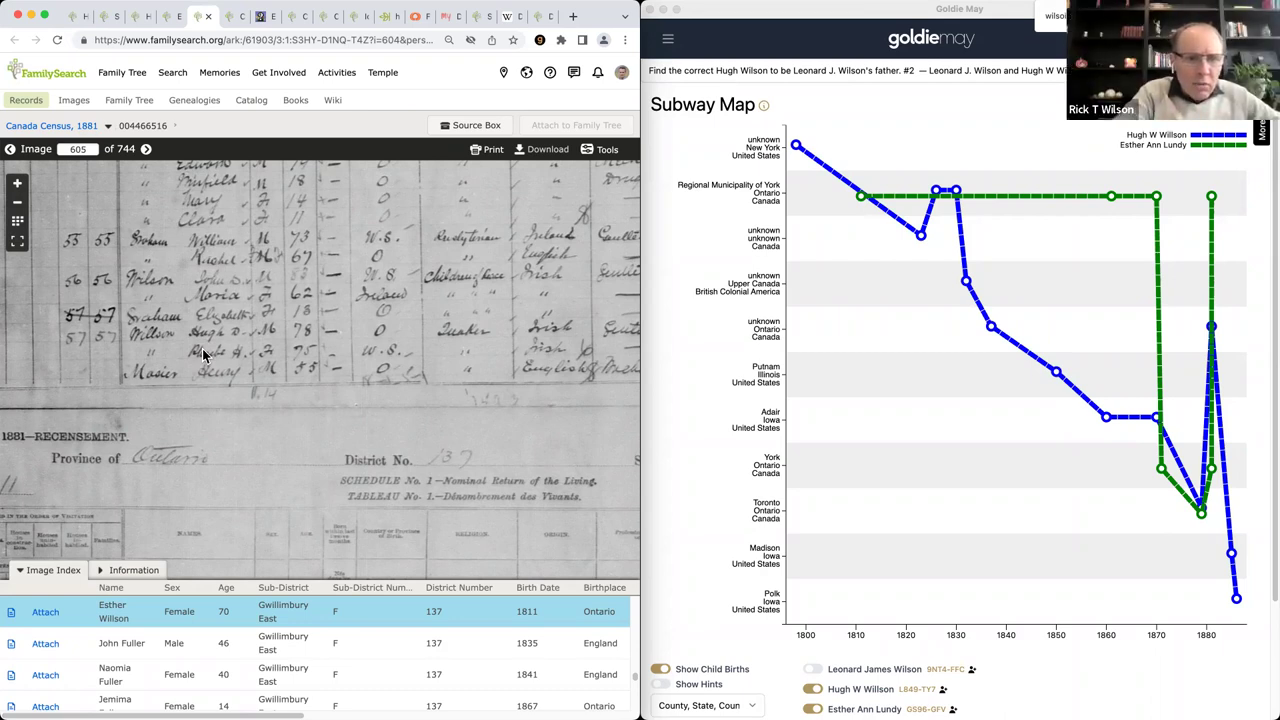
pyautogui.scroll(3, 203, 355)
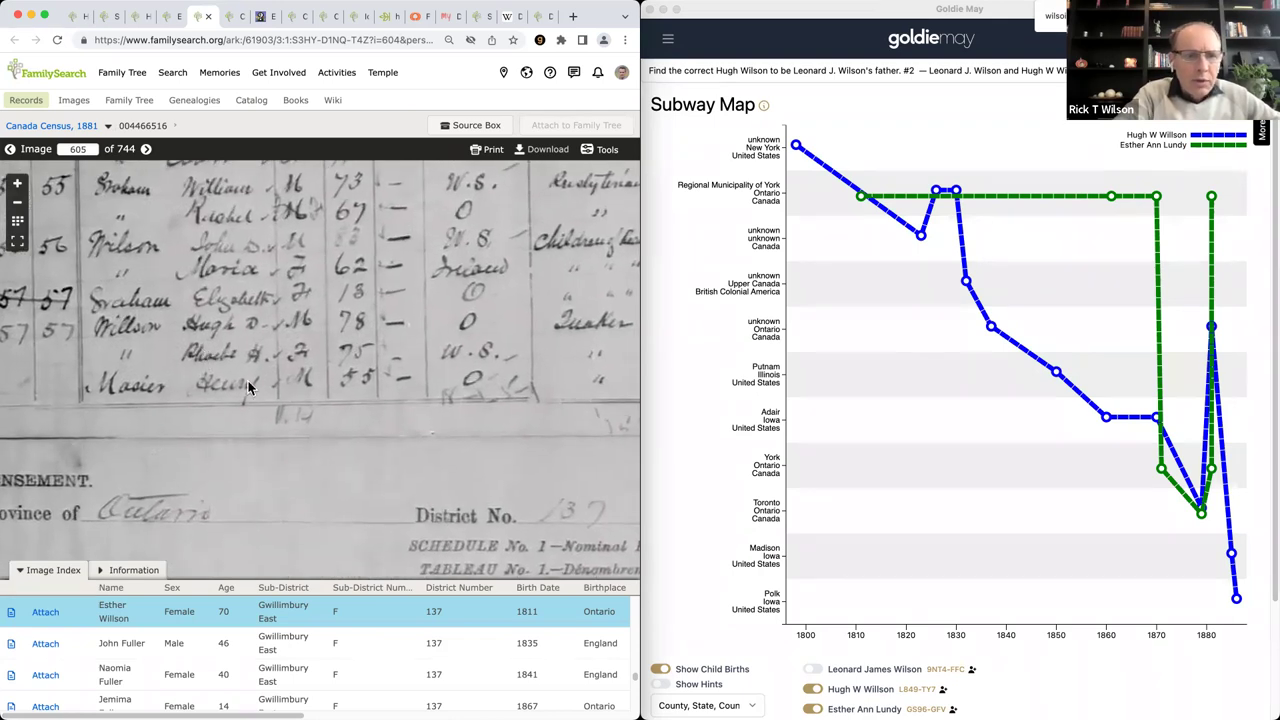
pyautogui.moveTo(206, 322); pyautogui.dragTo(210, 403)
pyautogui.scroll(-3, 212, 380)
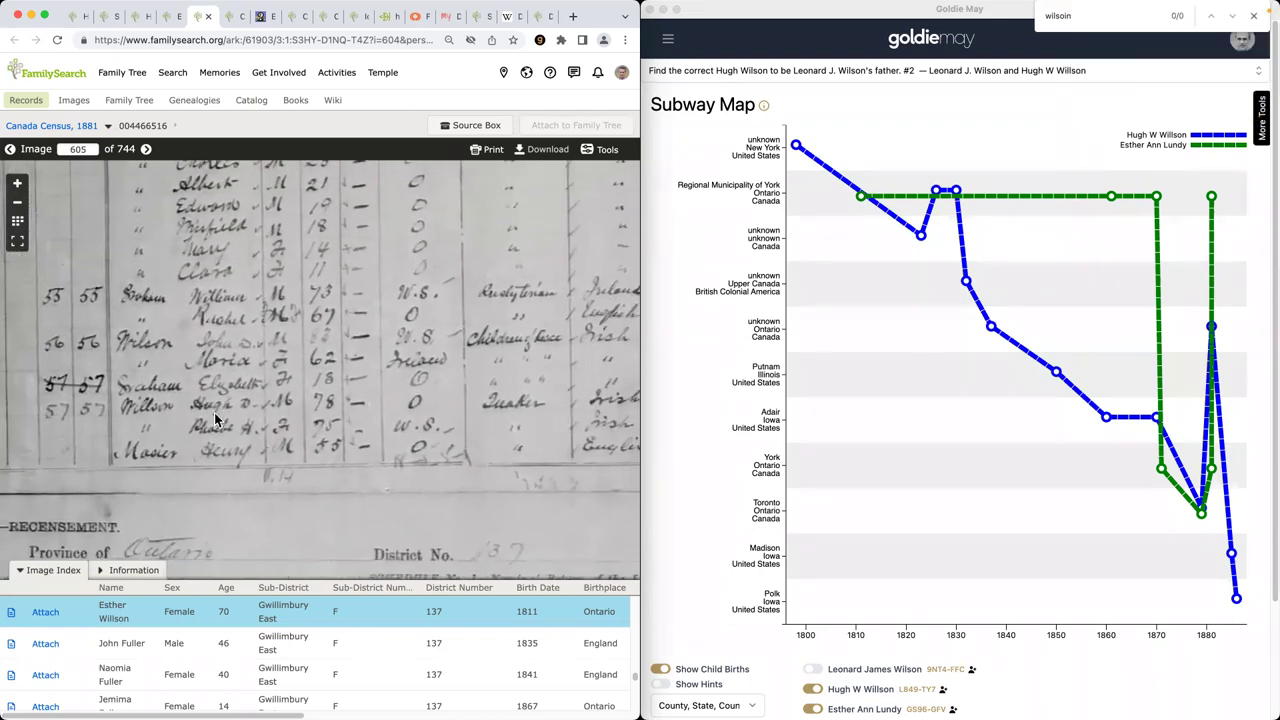
pyautogui.moveTo(218, 352); pyautogui.dragTo(170, 372)
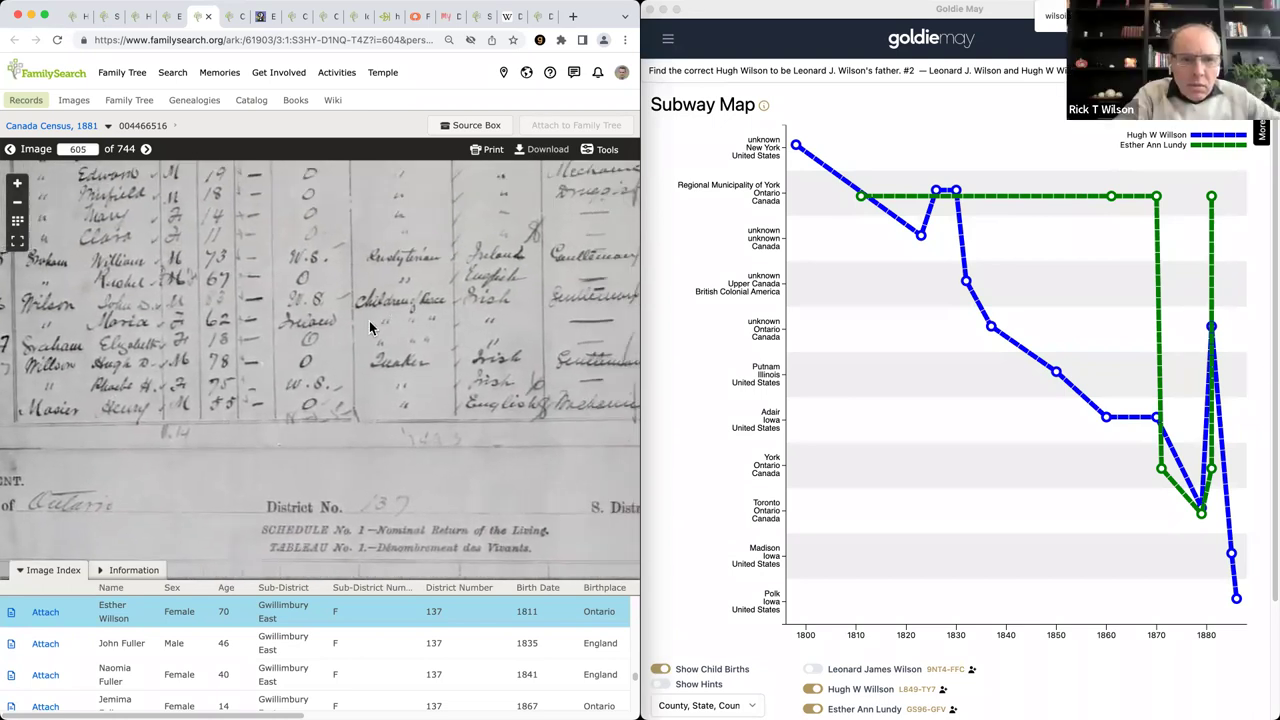
# Step: Read the religion, origin and occupation columns for families 56 and 57 on the upper census page
pyautogui.scroll(2, 320, 333)
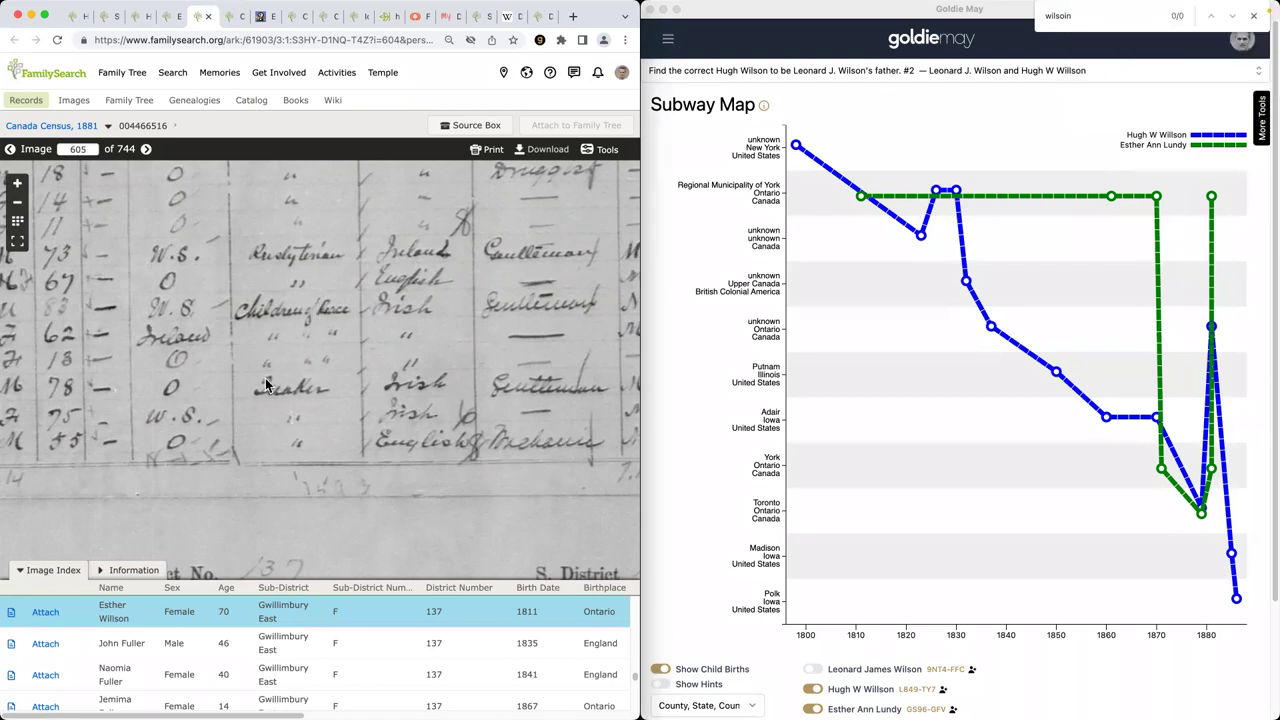
pyautogui.moveTo(270, 386); pyautogui.dragTo(407, 385)
pyautogui.scroll(-1, 407, 385)
pyautogui.scroll(-3, 405, 385)
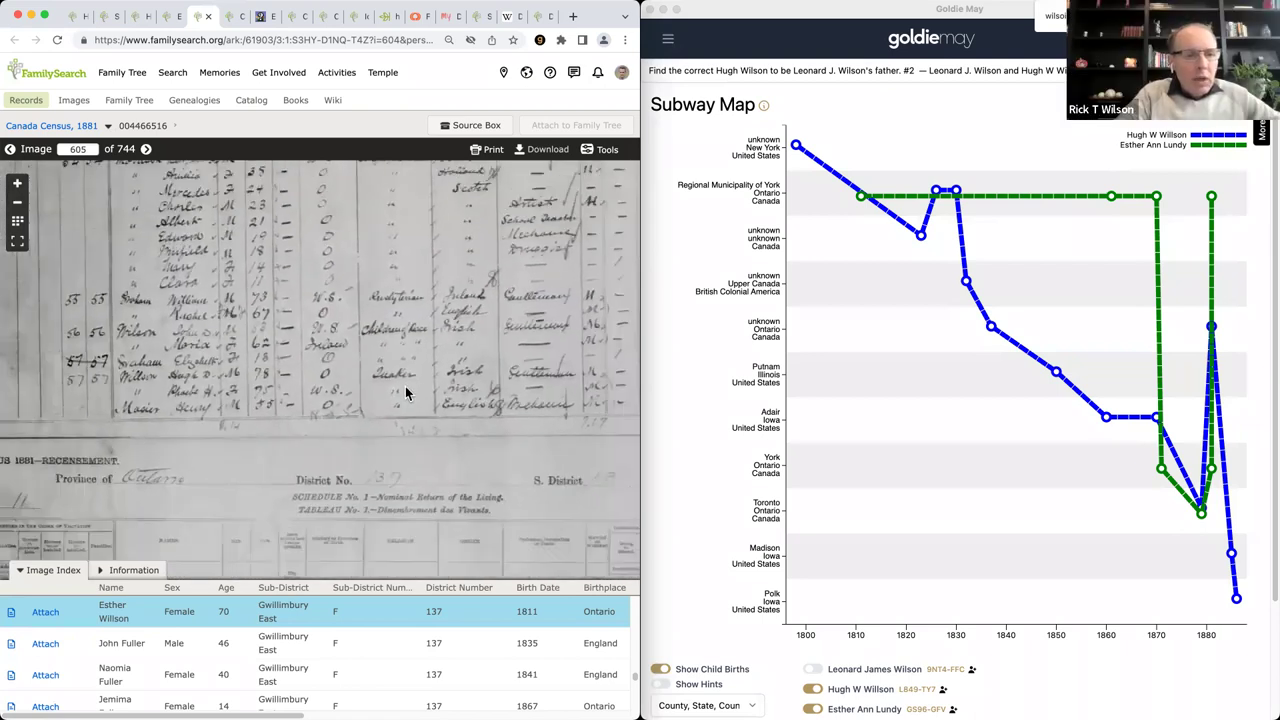
pyautogui.scroll(2, 385, 398)
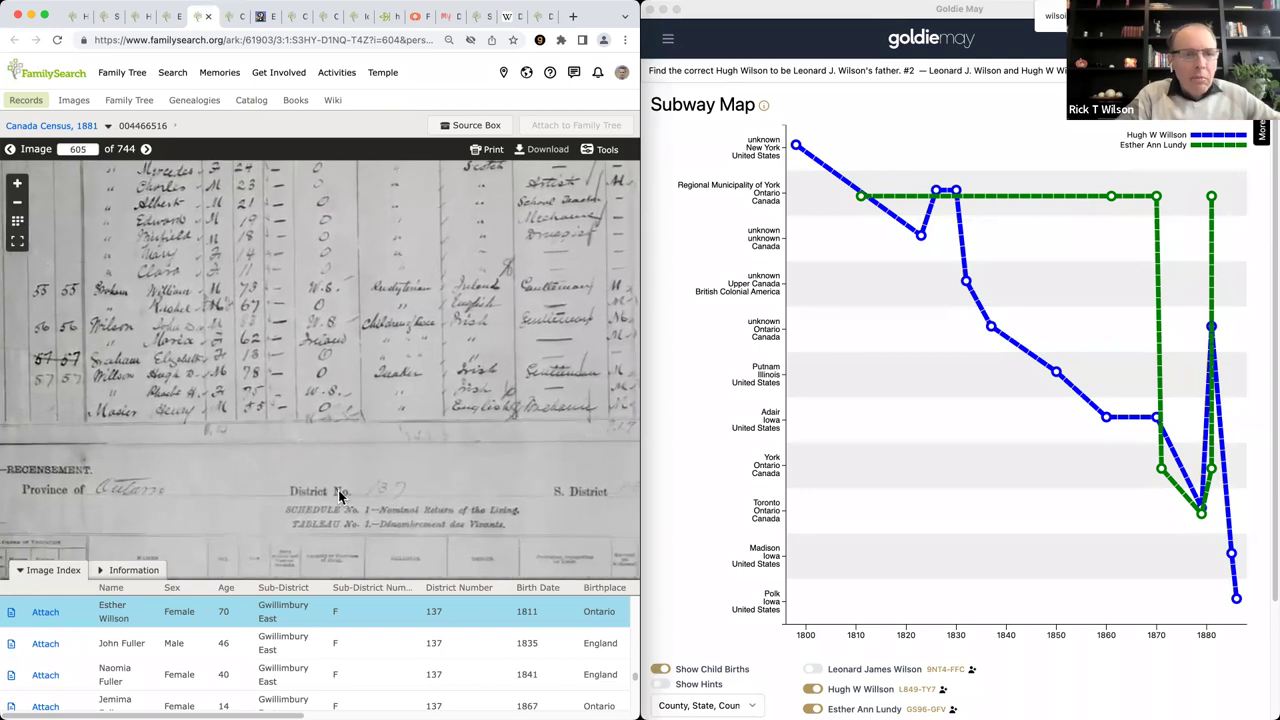
pyautogui.moveTo(337, 494); pyautogui.dragTo(346, 436)
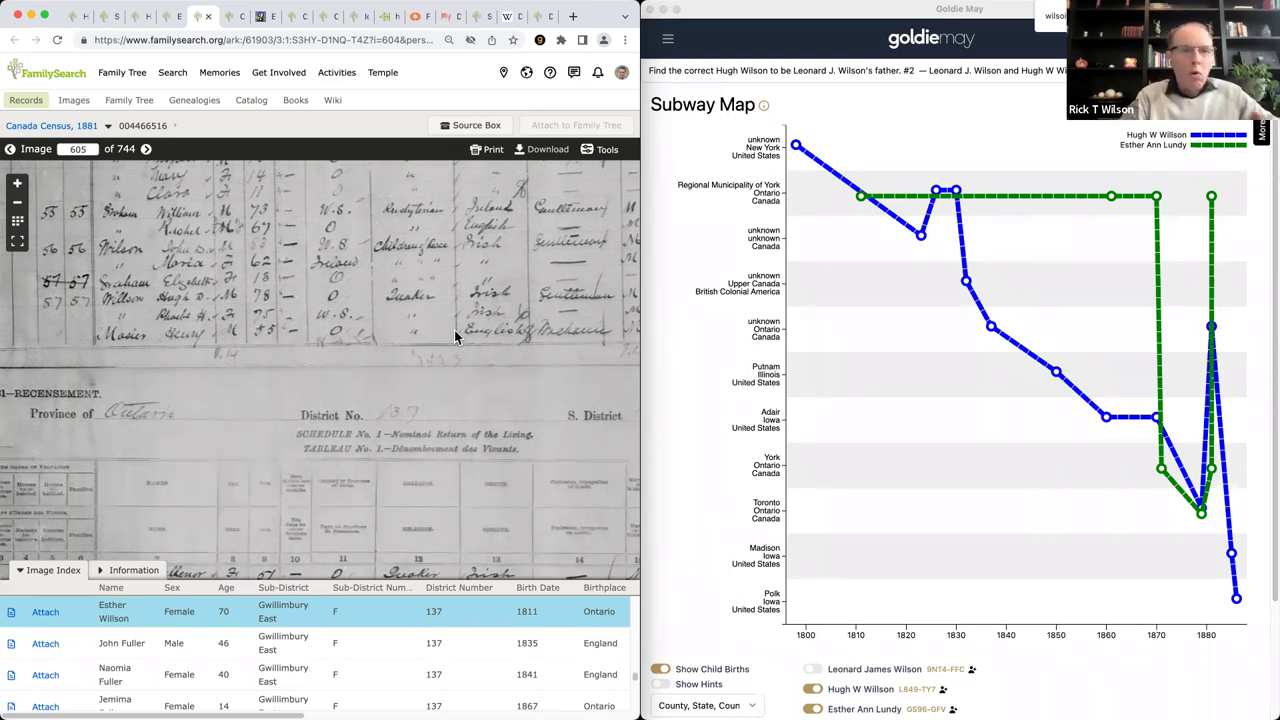
pyautogui.click(930, 42)
pyautogui.click(708, 130)
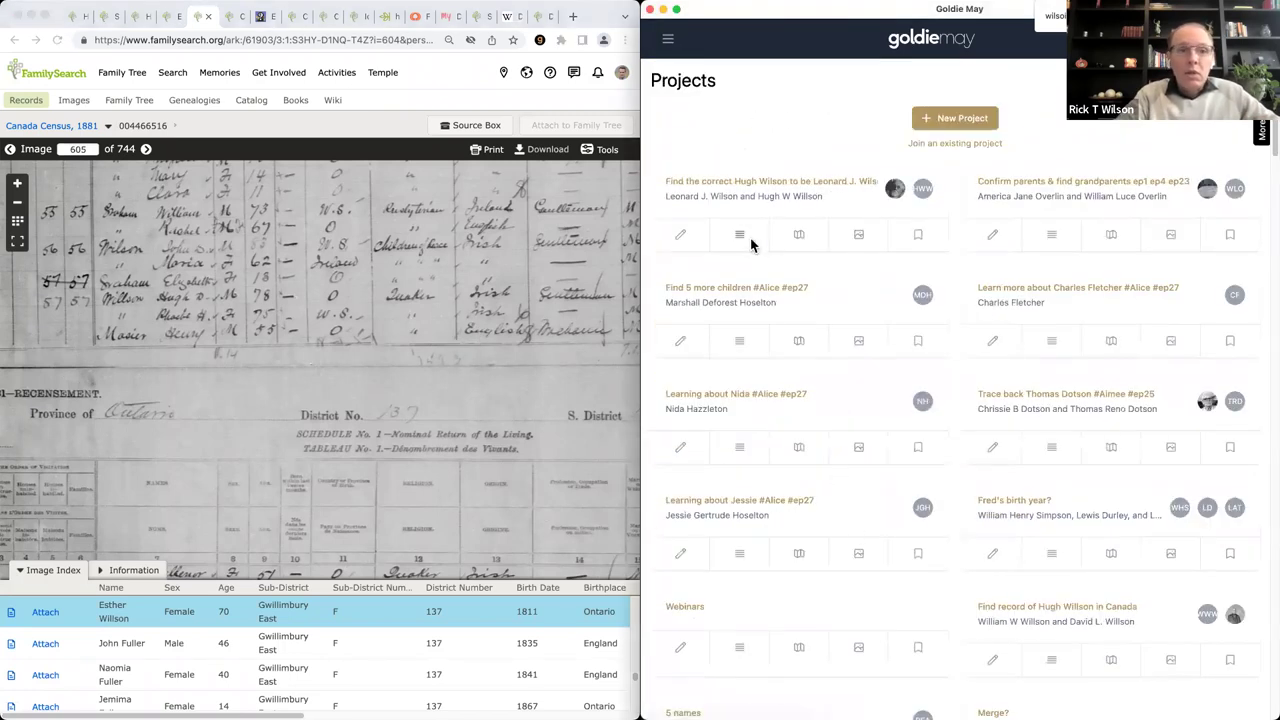
pyautogui.click(793, 260)
pyautogui.scroll(-5, 793, 260)
pyautogui.click(690, 557)
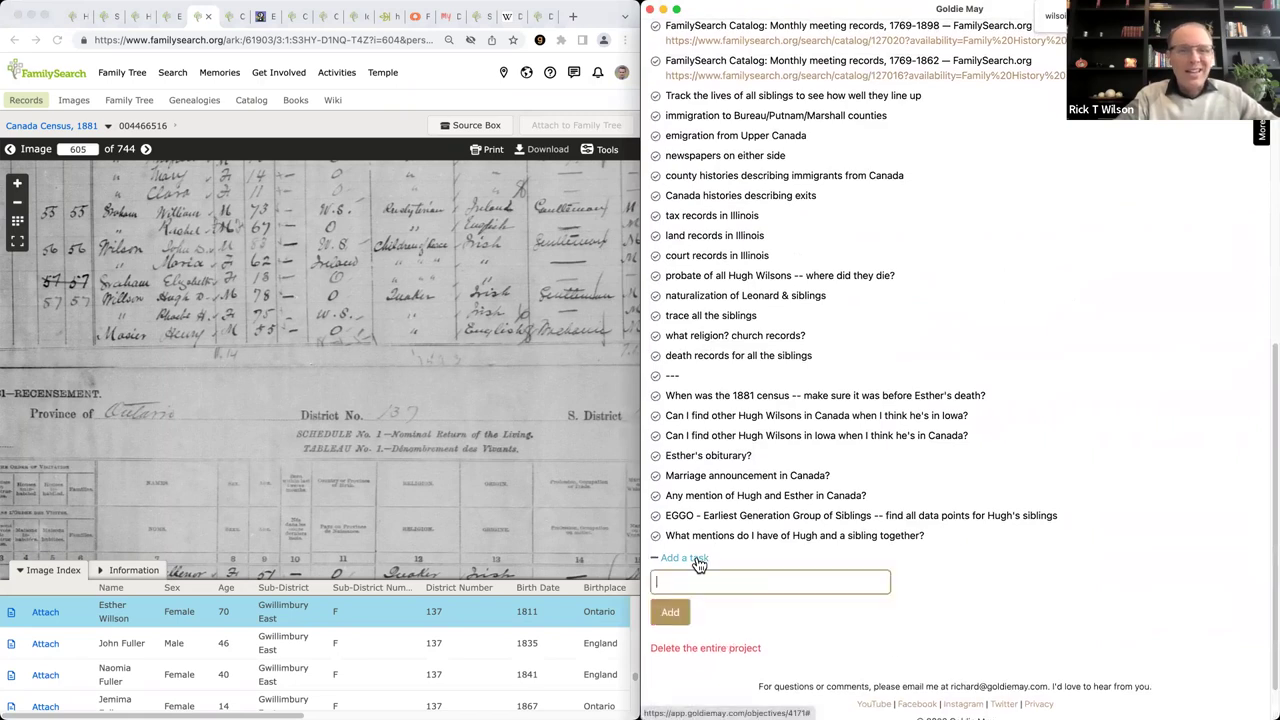
pyautogui.write('Learn more about Sharon')
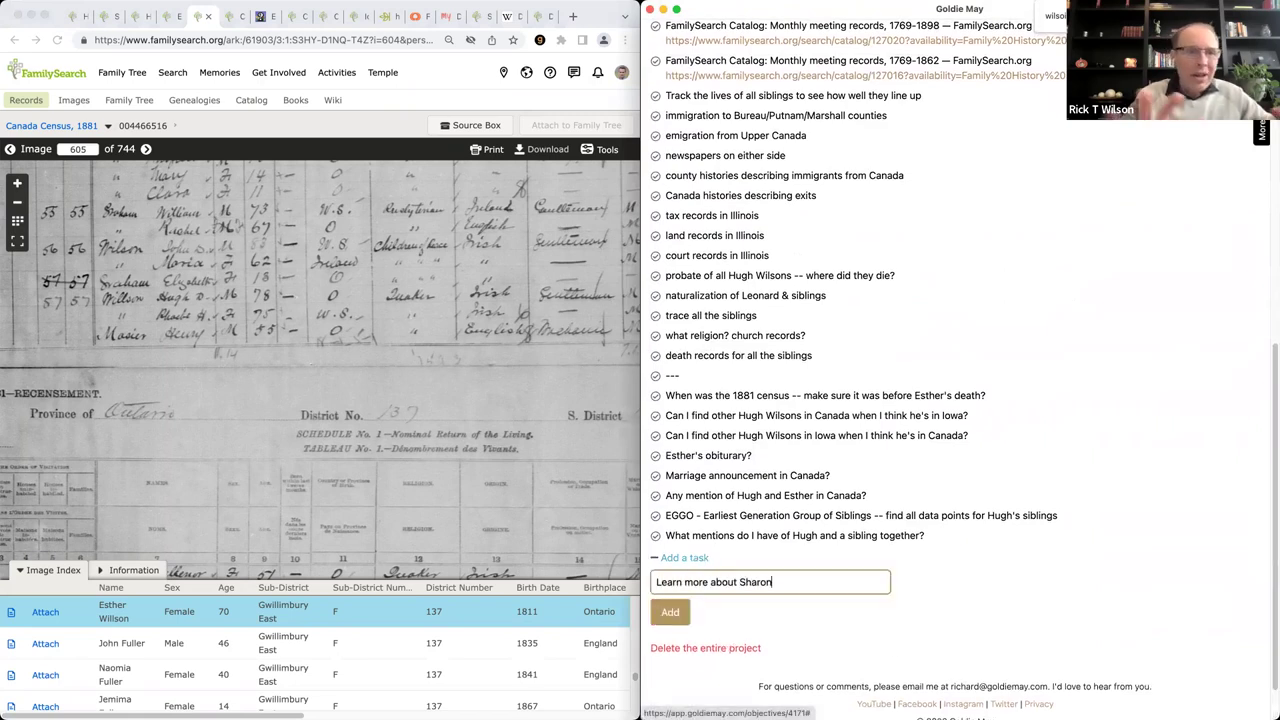
pyautogui.press('Return')
# Step: Add the task "Look at more marriages in Sharon" to the project
pyautogui.write('Look at mor')
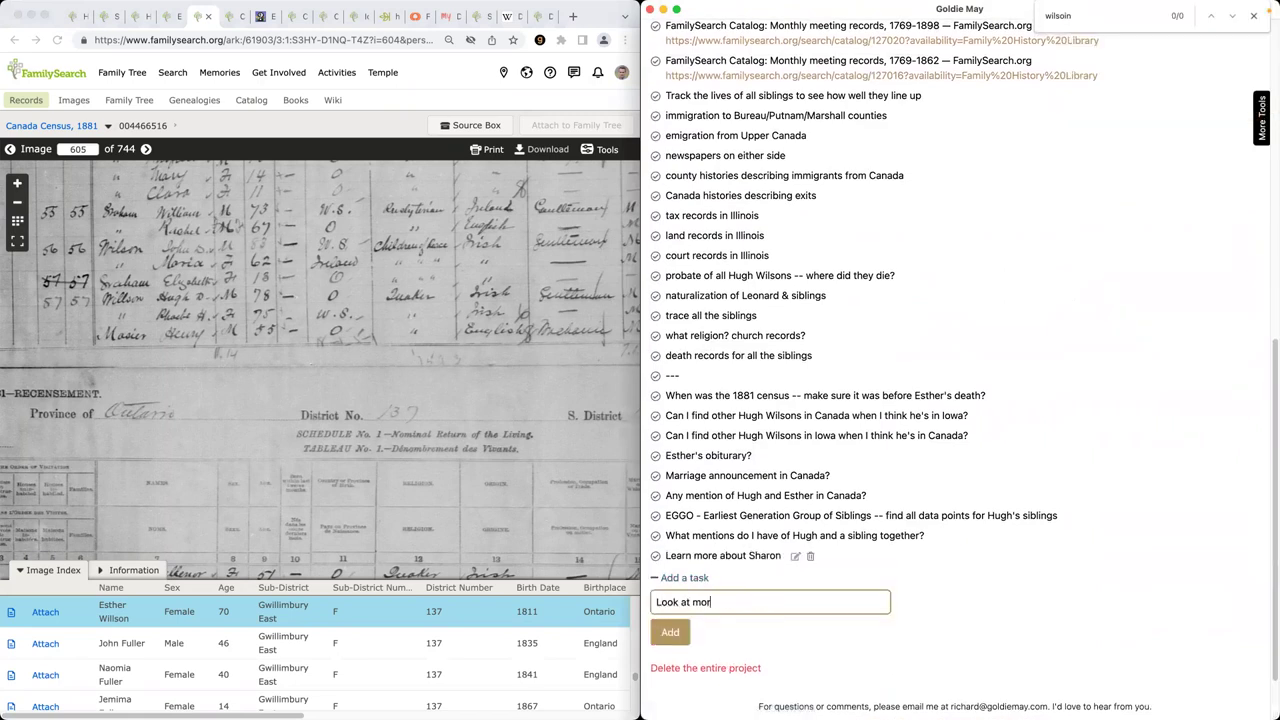
pyautogui.write('e marriages in ')
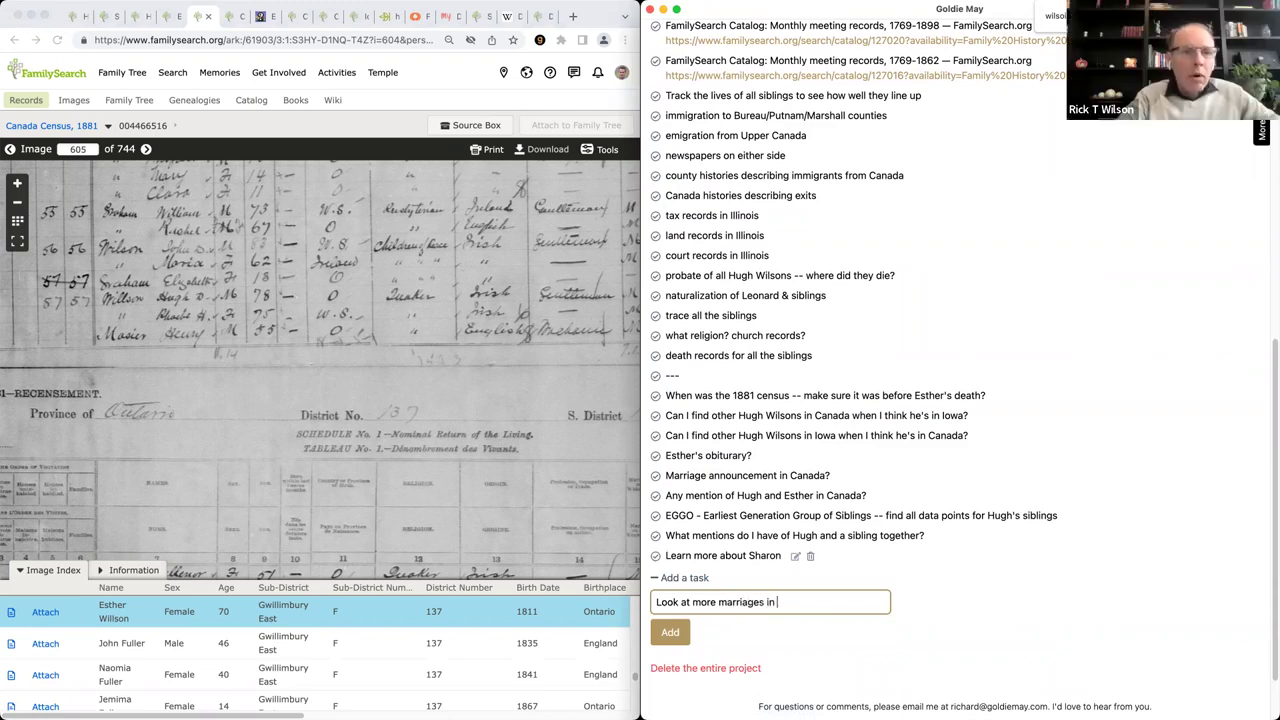
pyautogui.write('Sharon')
pyautogui.press('Return')
# Step: Add the task "Any probate records for the older Wilsons?" and extend it with "Who else is mentioned?"
pyautogui.write('Any probate records for the older Wilsons?')
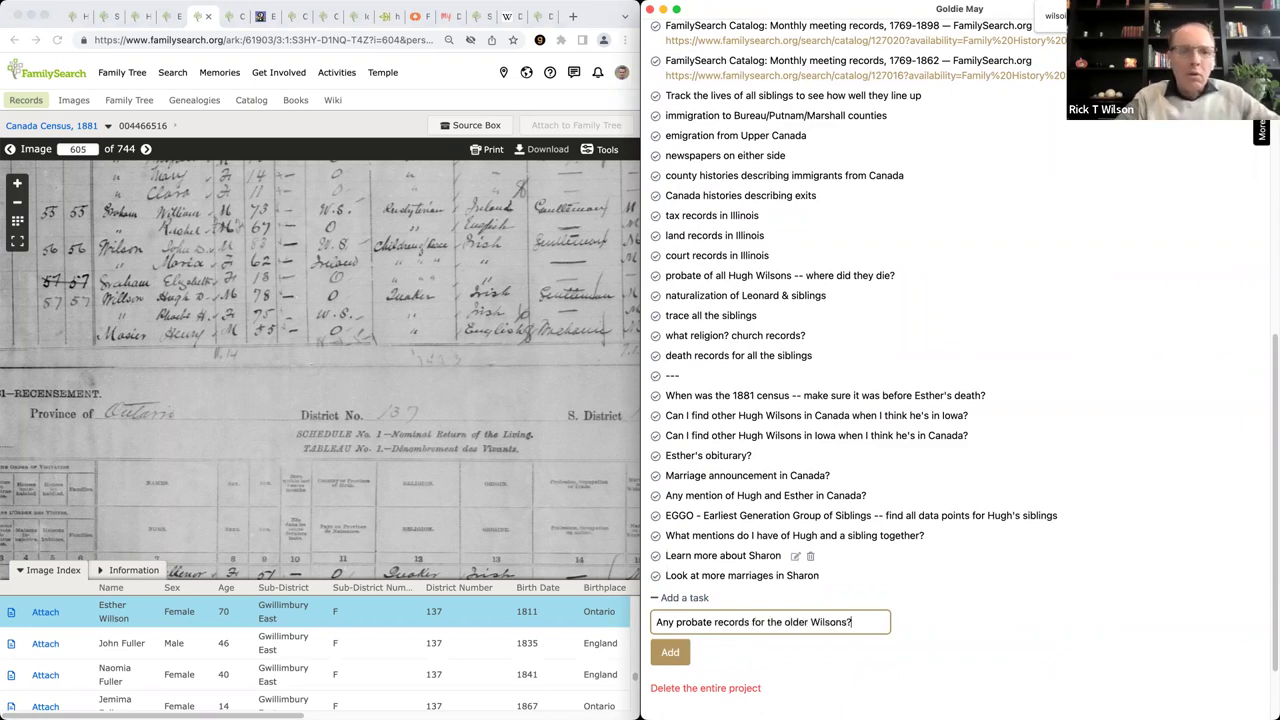
pyautogui.press('Return')
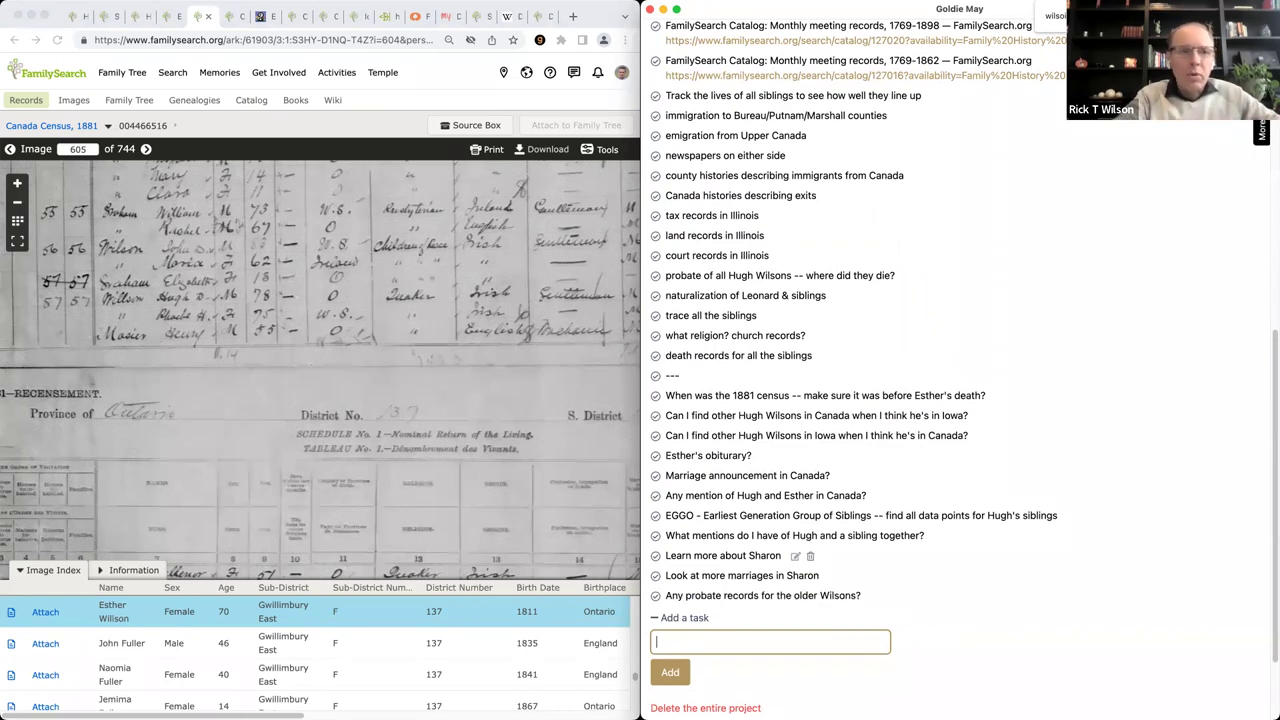
pyautogui.click(874, 596)
pyautogui.write('Who else is men')
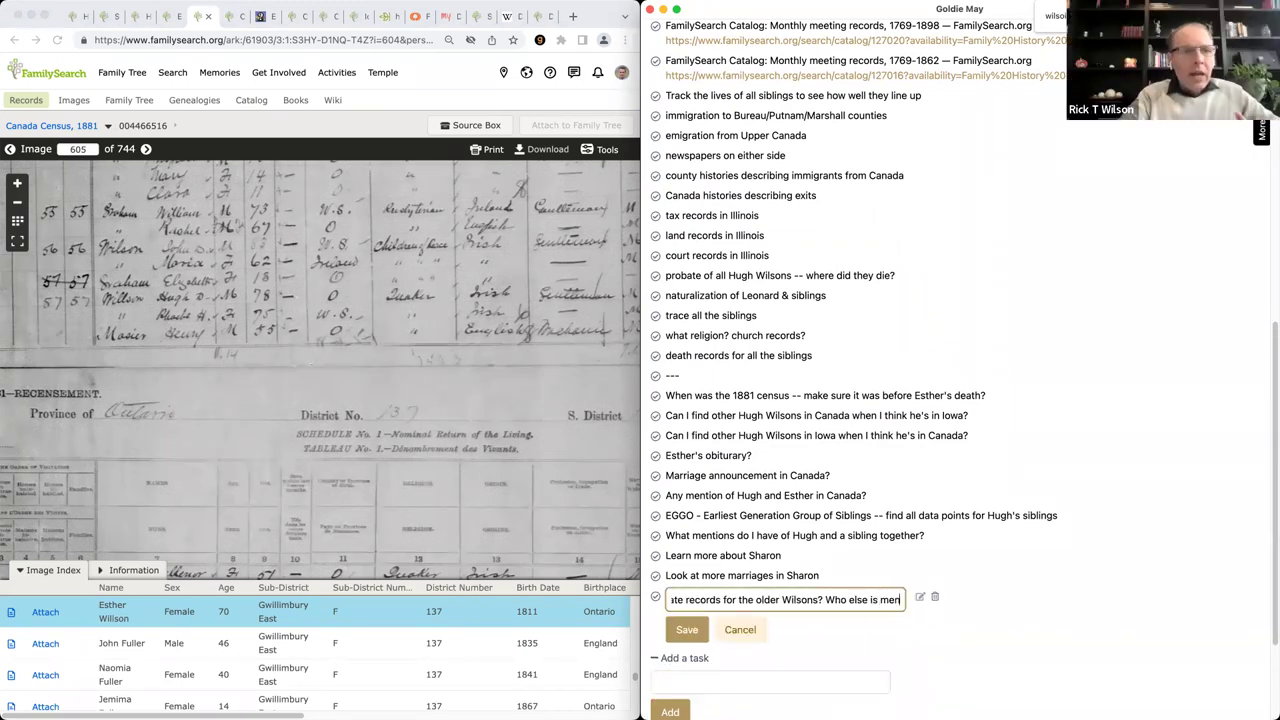
pyautogui.write('tioned?')
pyautogui.press('Return')
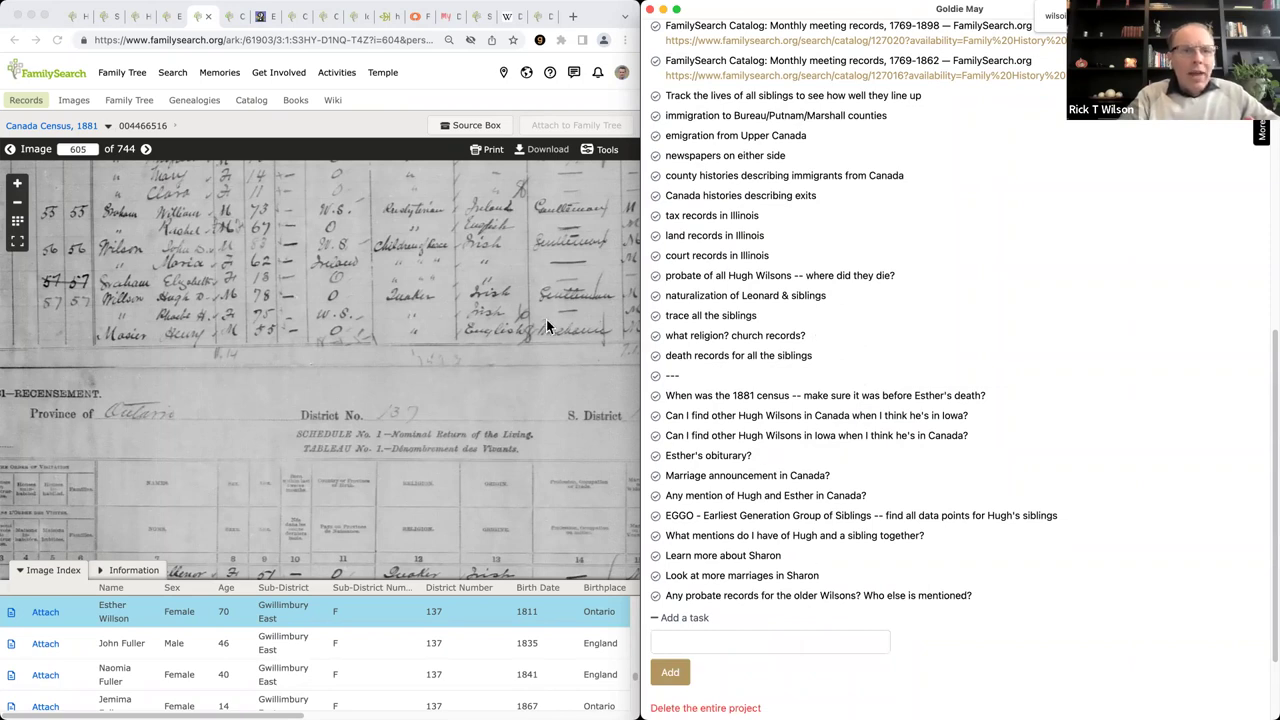
# Step: Add the task "How large is the Sharon community at this point?" to the project
pyautogui.click(732, 640)
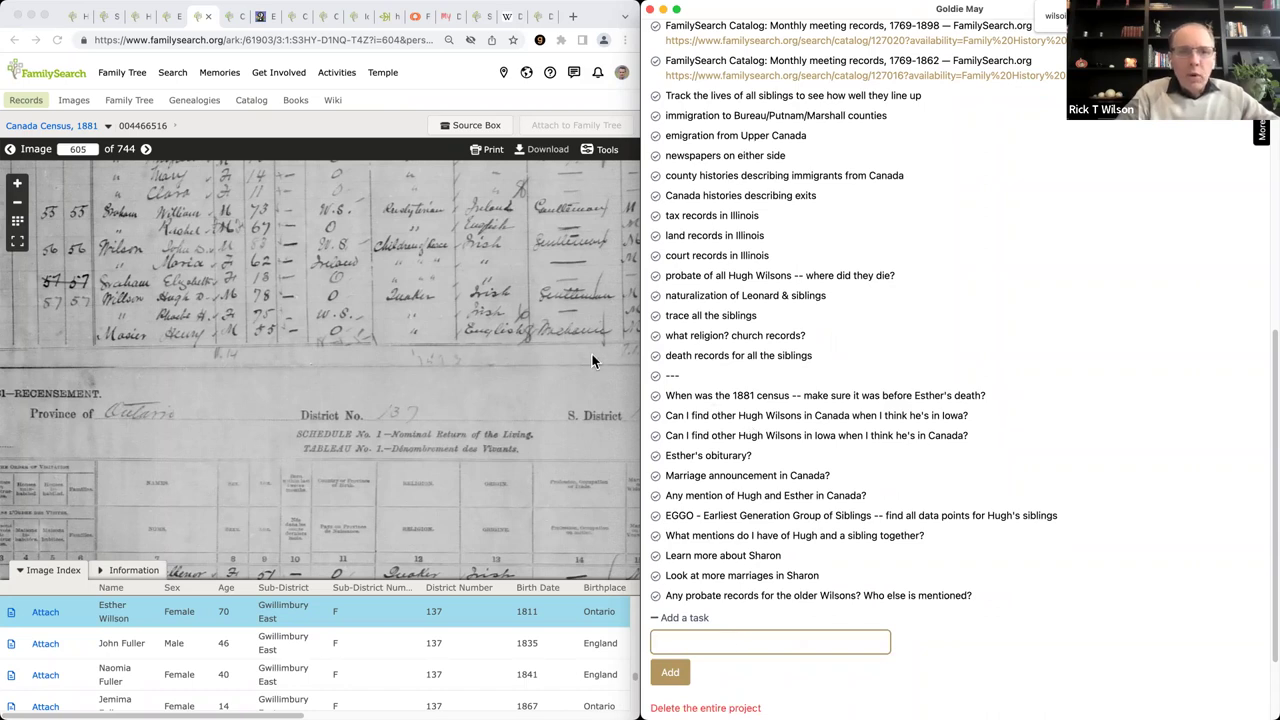
pyautogui.write('How lare is')
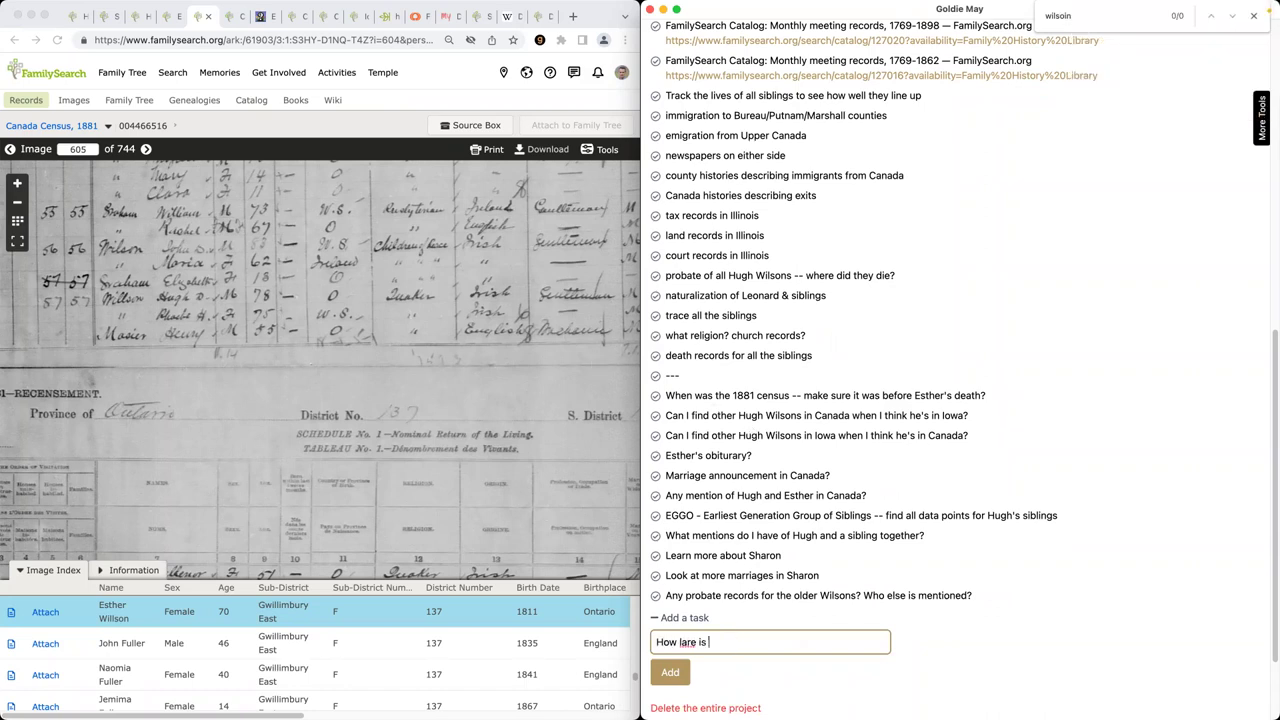
pyautogui.press('BackSpace')
pyautogui.write('ge is the ')
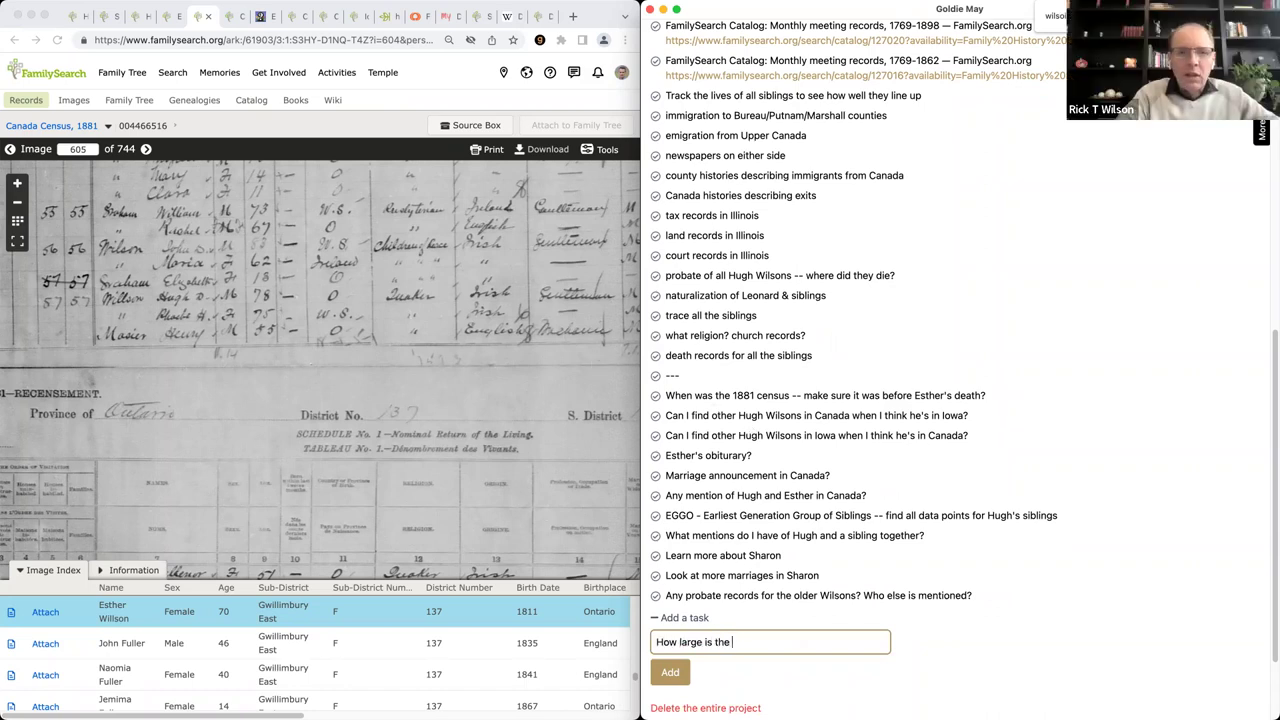
pyautogui.write('Sharon communi')
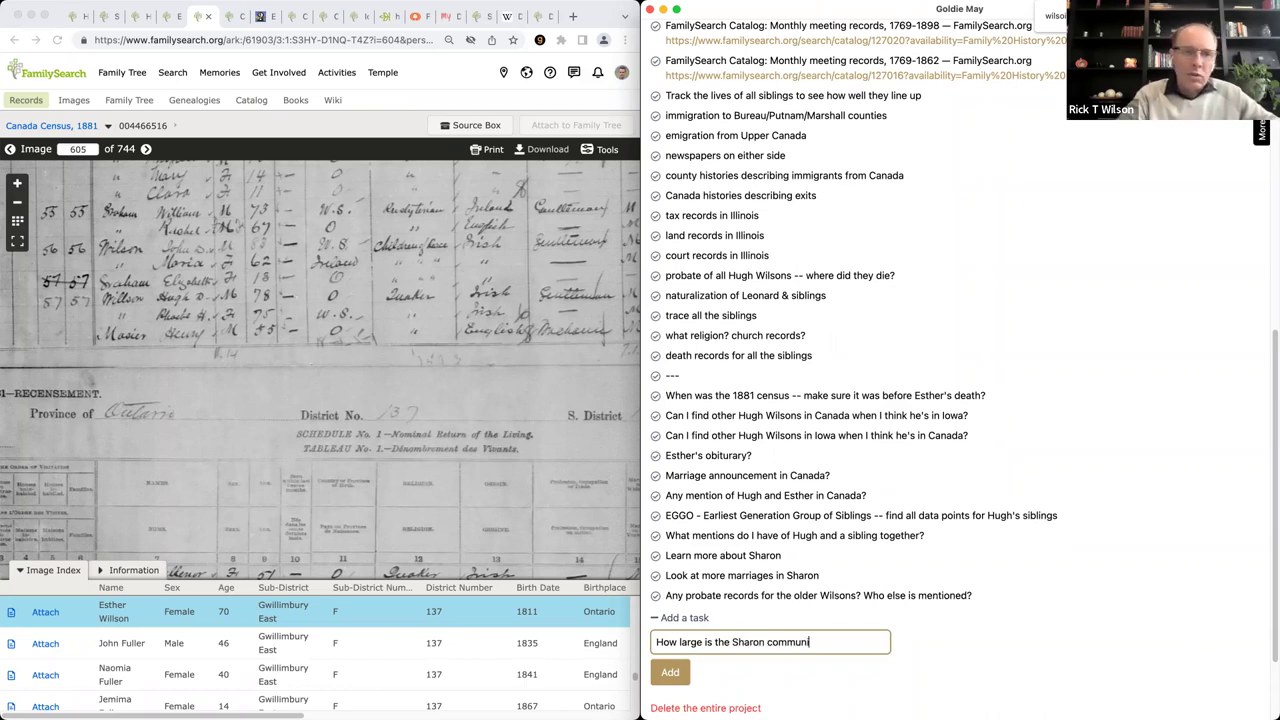
pyautogui.write('ty at this point?')
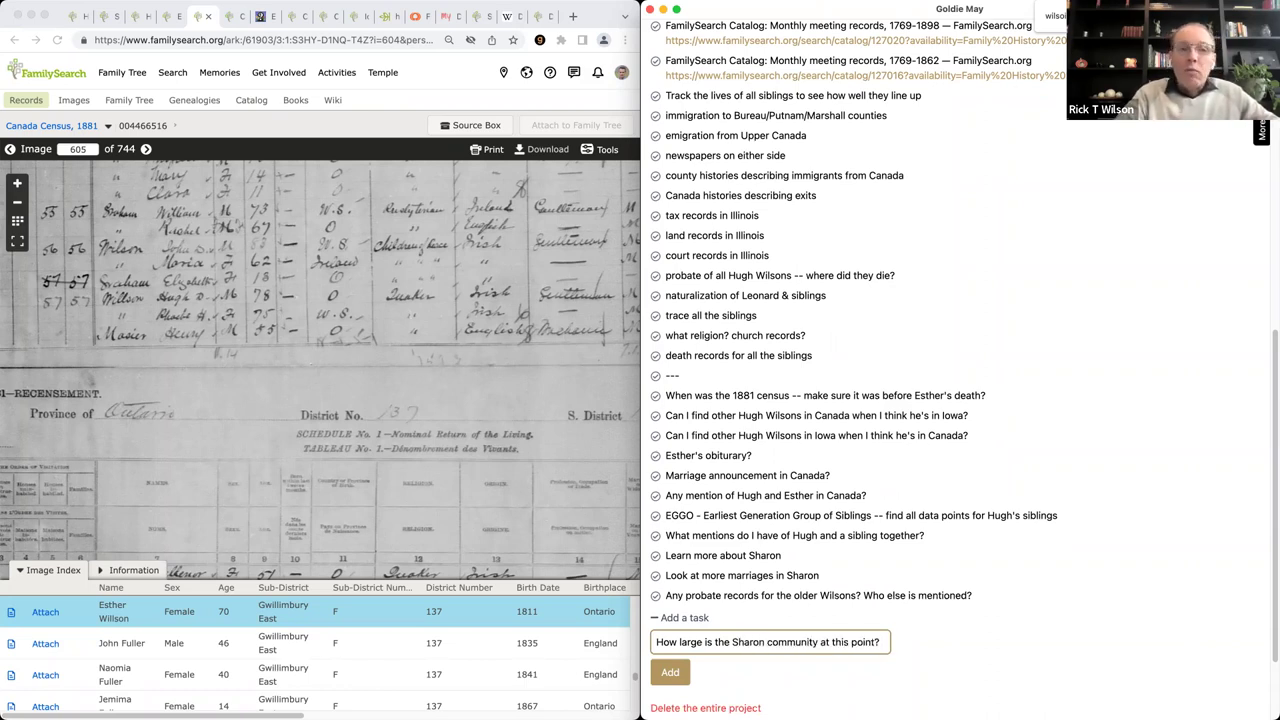
pyautogui.press('Return')
# Step: Add the task "Anyone else born in NY?" to the project
pyautogui.write('Any patter')
pyautogui.press('super+a')
pyautogui.write('Anyone else born in NY?')
pyautogui.press('Return')
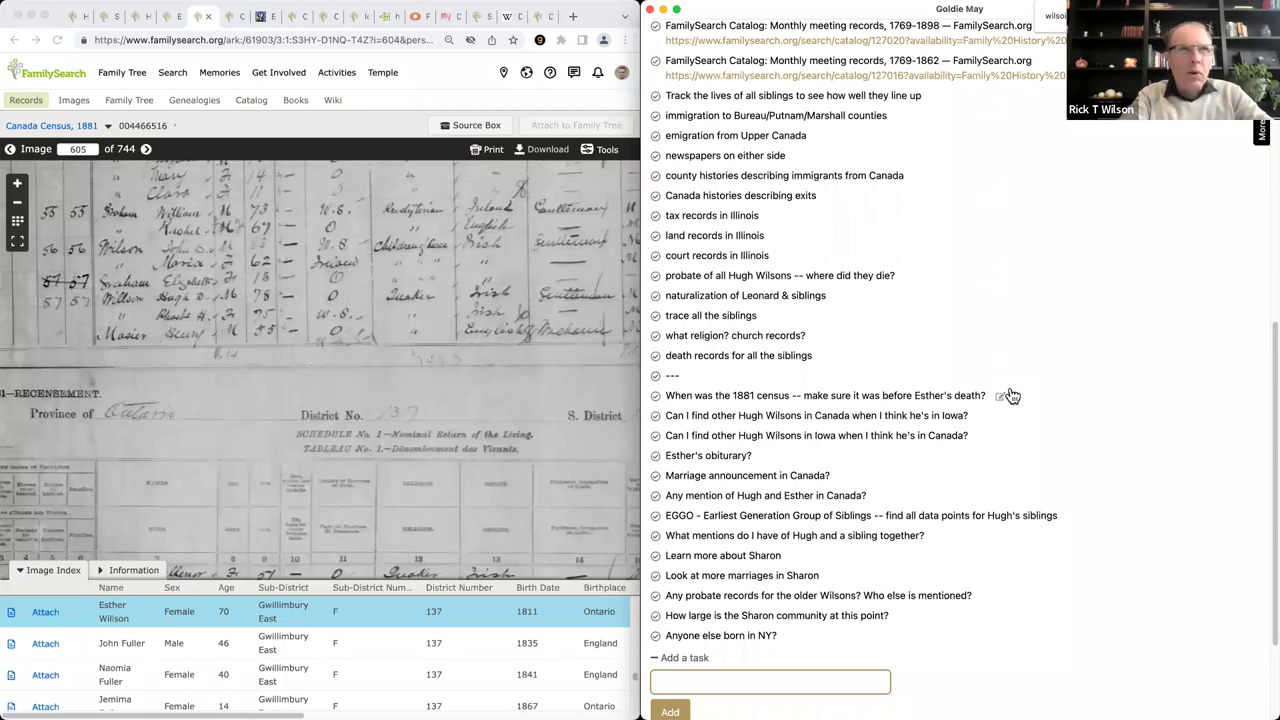
# Step: Bring up the father's FamilySearch sources and open the project's Subway Map with places grouped by State, Country
pyautogui.click(74, 16)
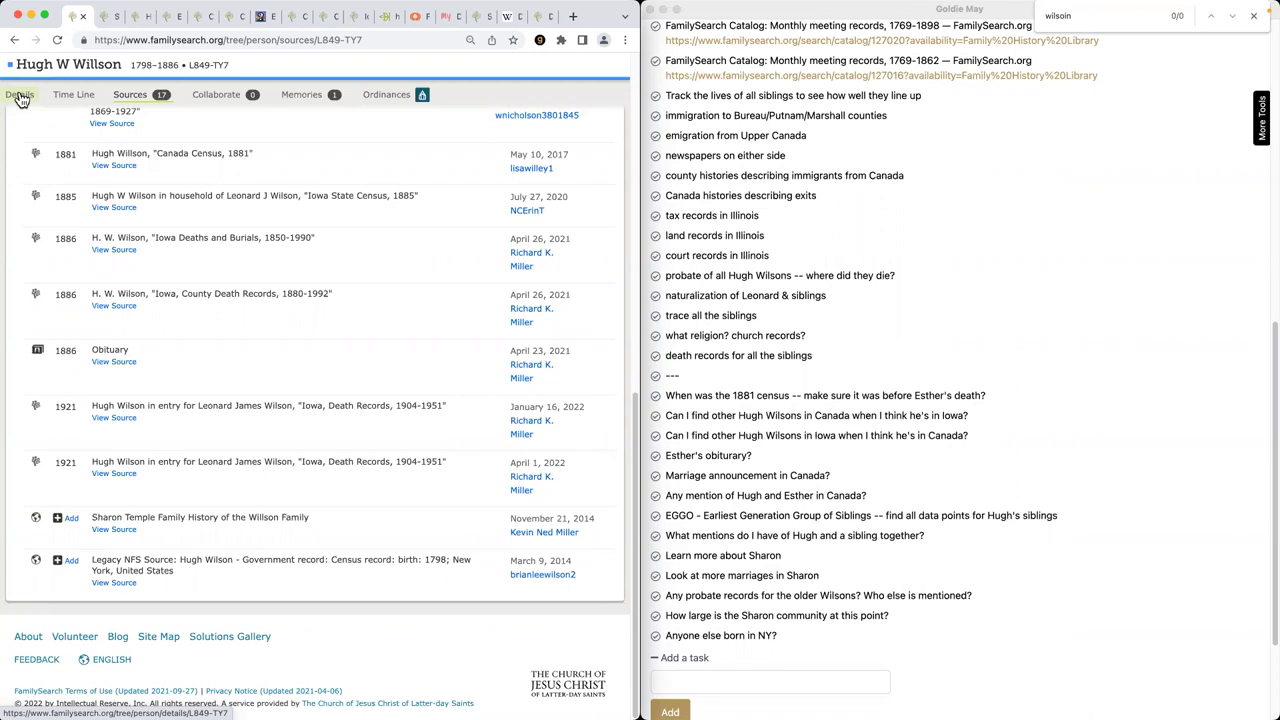
pyautogui.scroll(15, 900, 194)
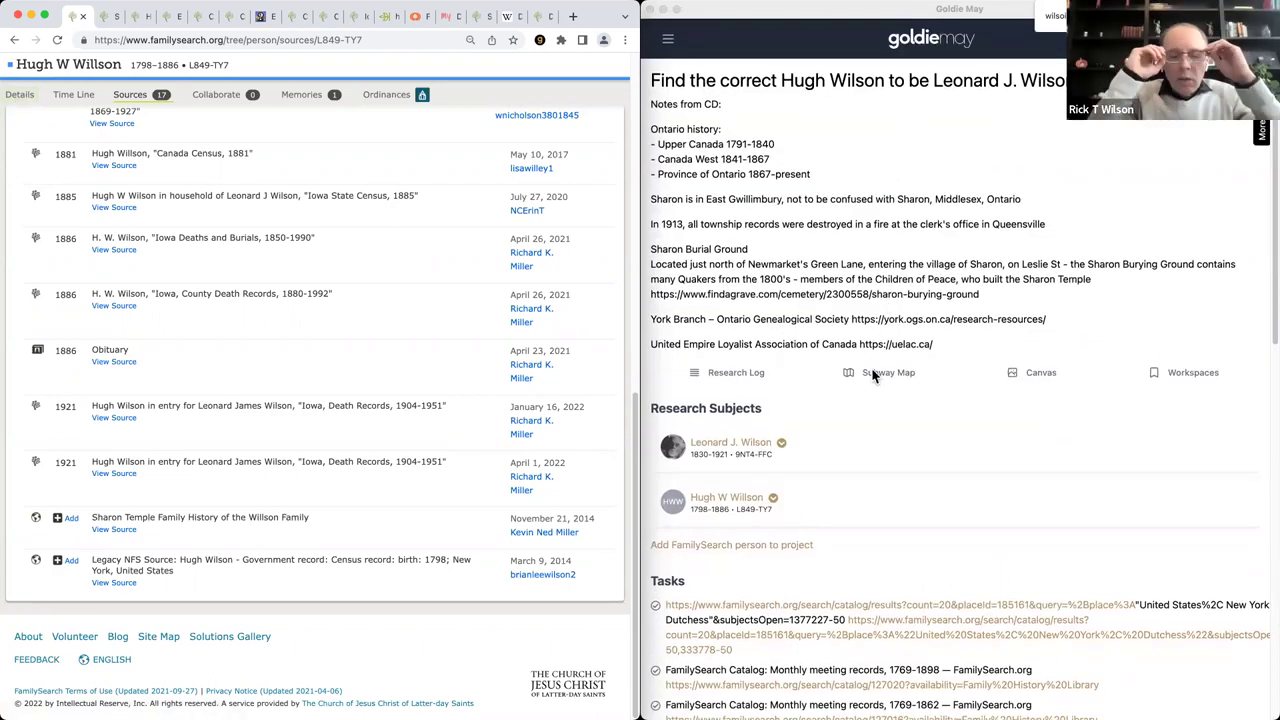
pyautogui.click(866, 374)
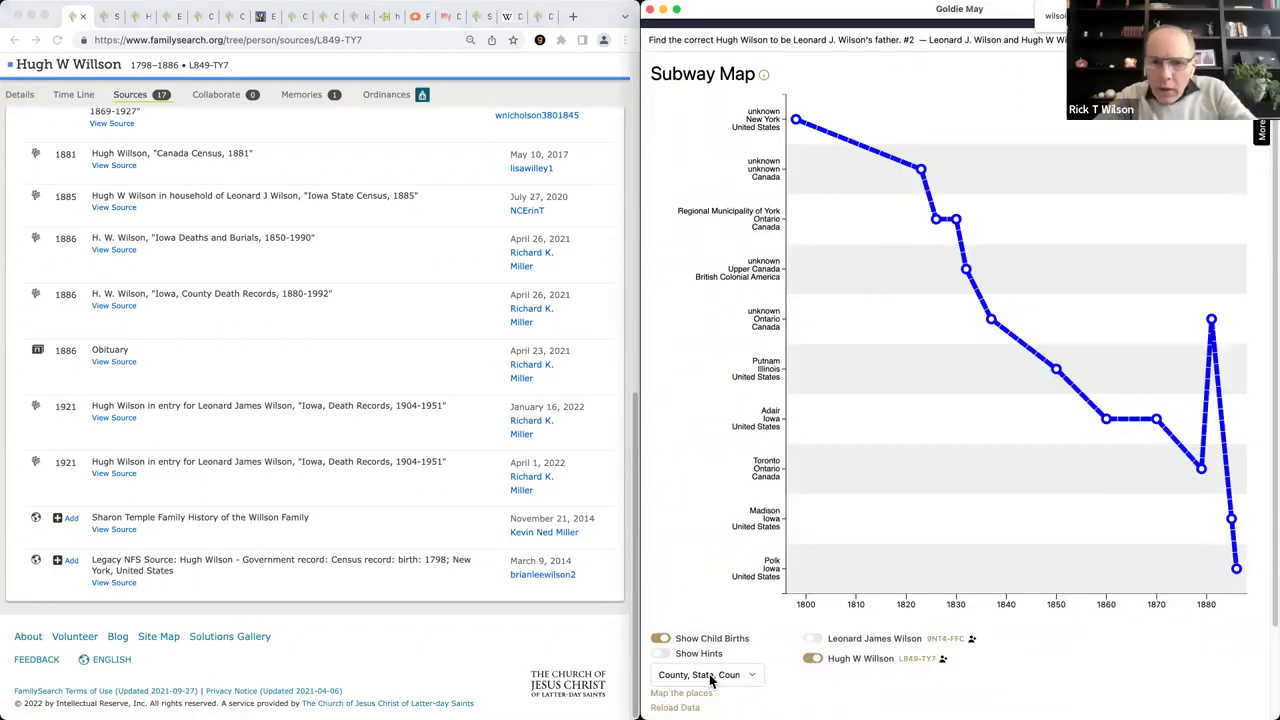
pyautogui.click(712, 680)
pyautogui.click(705, 689)
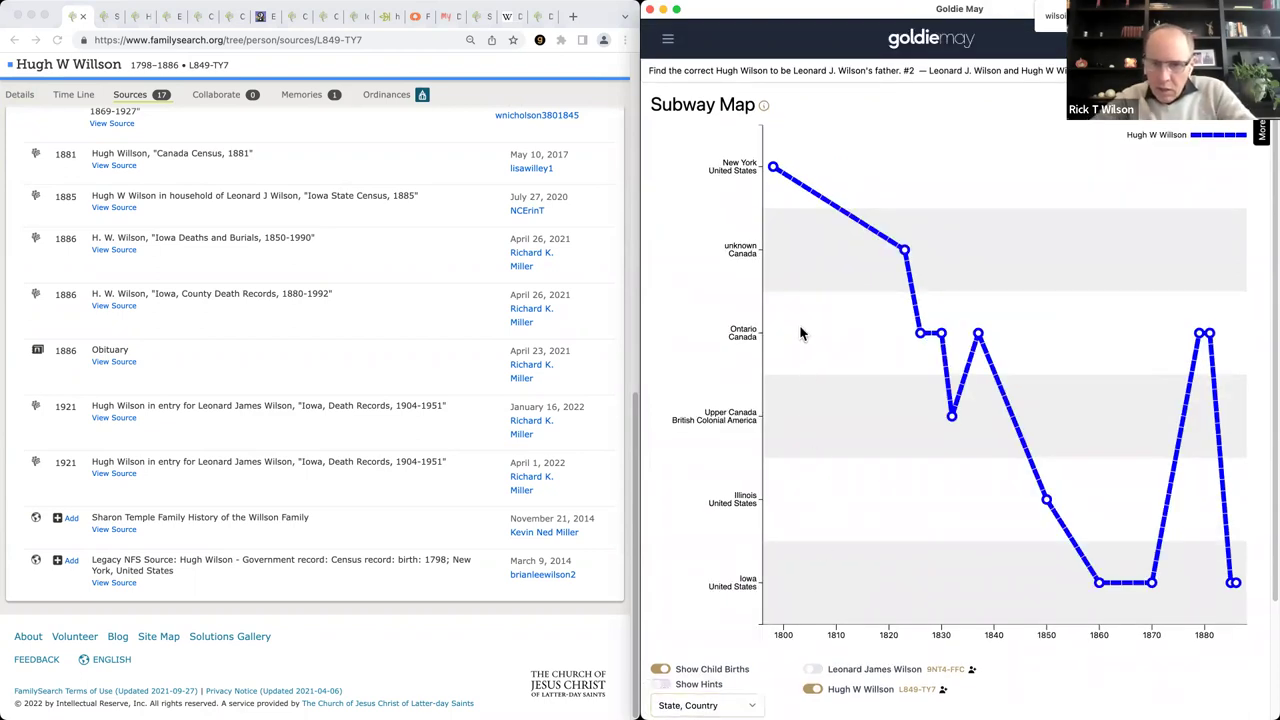
# Step: Check the 1850 residence event on the father's Subway Map line and show the record hints
pyautogui.moveTo(1047, 500)
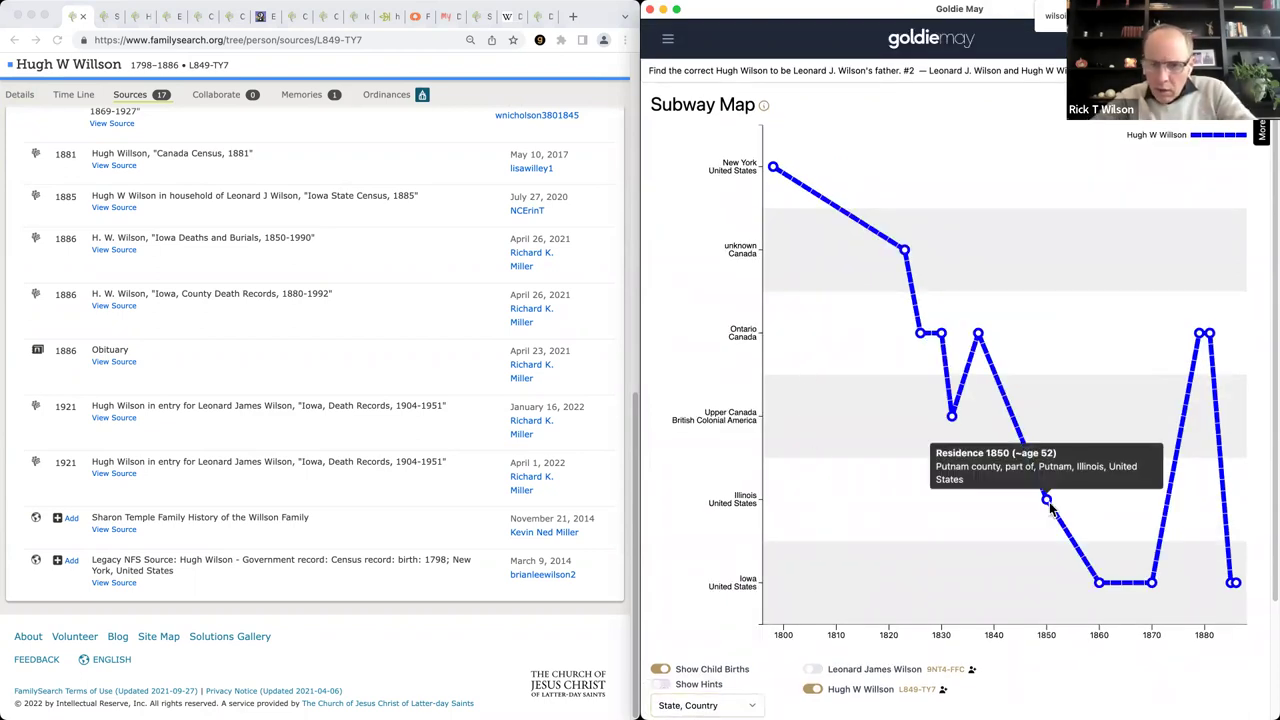
pyautogui.click(814, 672)
pyautogui.click(814, 672)
pyautogui.click(675, 686)
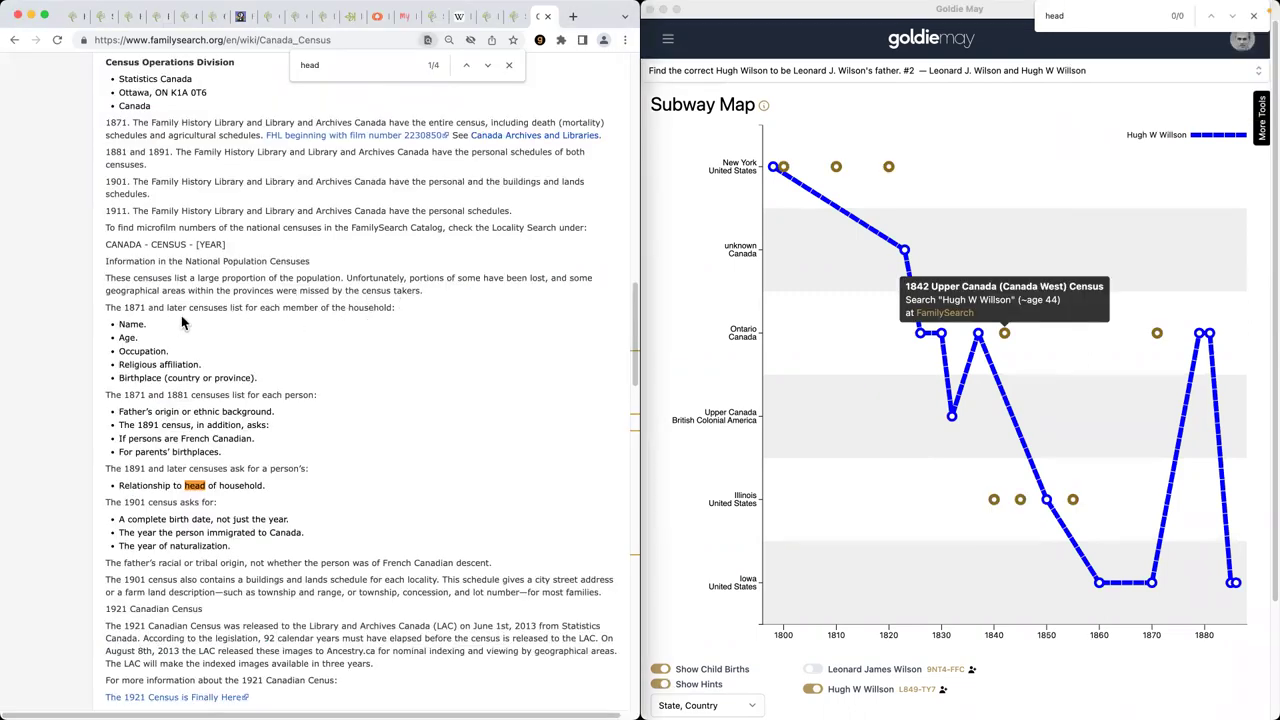
pyautogui.rightClick(115, 481)
pyautogui.click(210, 479)
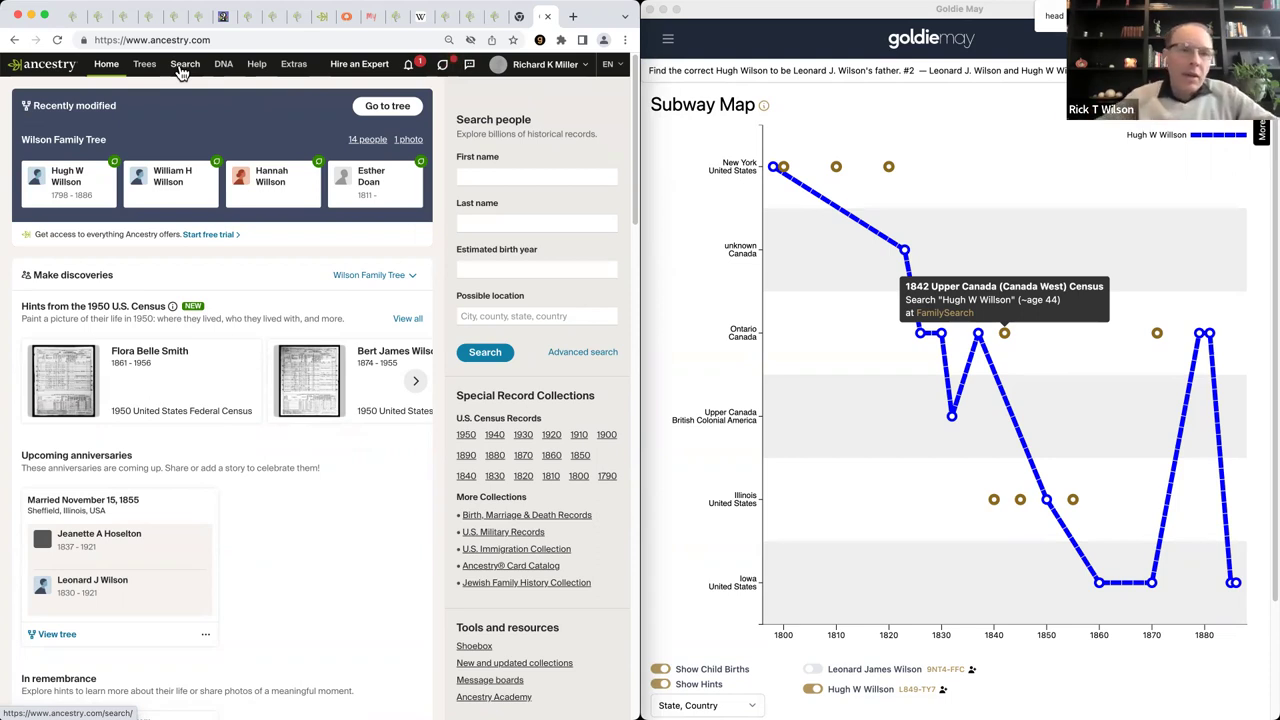
# Step: Search Ancestry's Card Catalog for the keyword quaker and filter the collections to USA
pyautogui.click(182, 70)
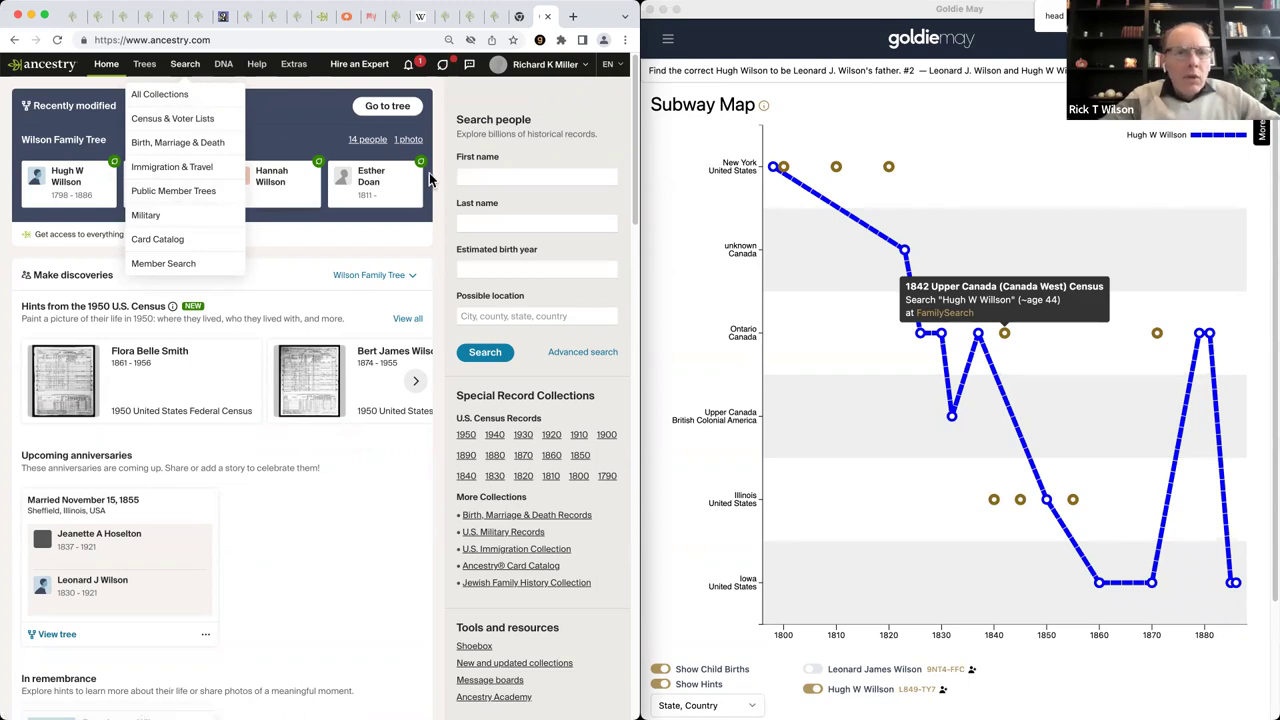
pyautogui.click(170, 239)
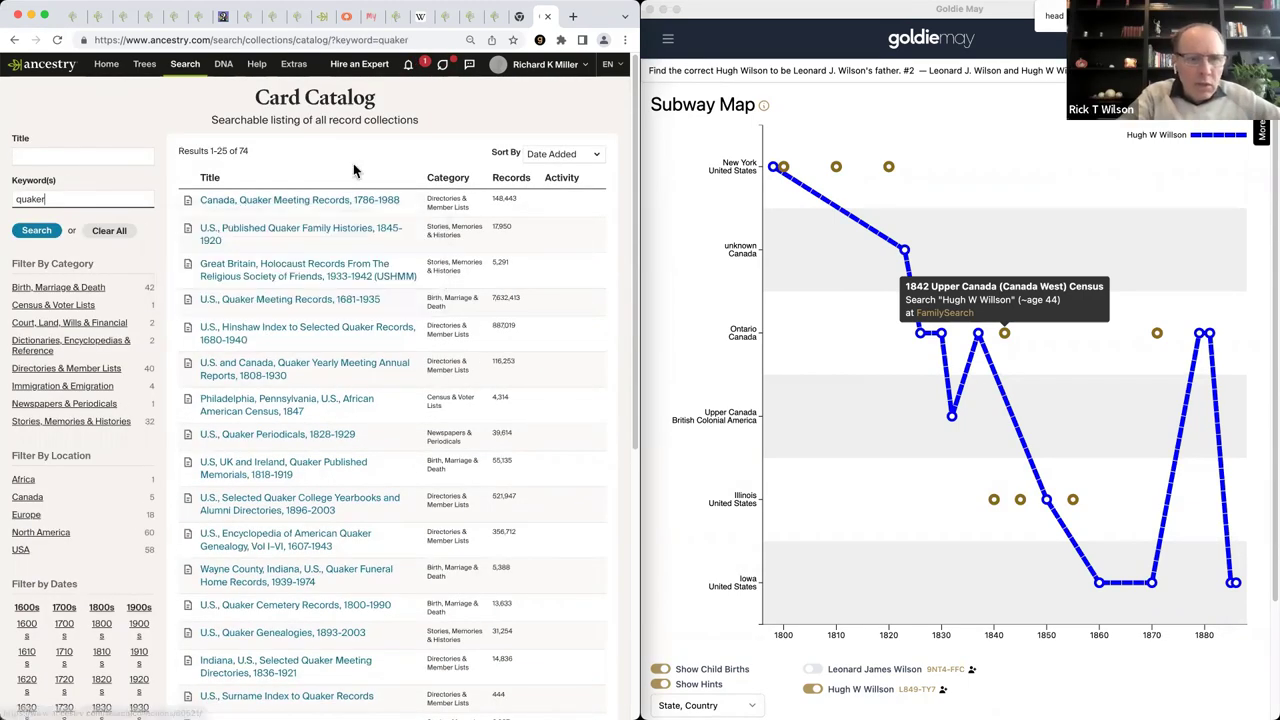
pyautogui.click(24, 572)
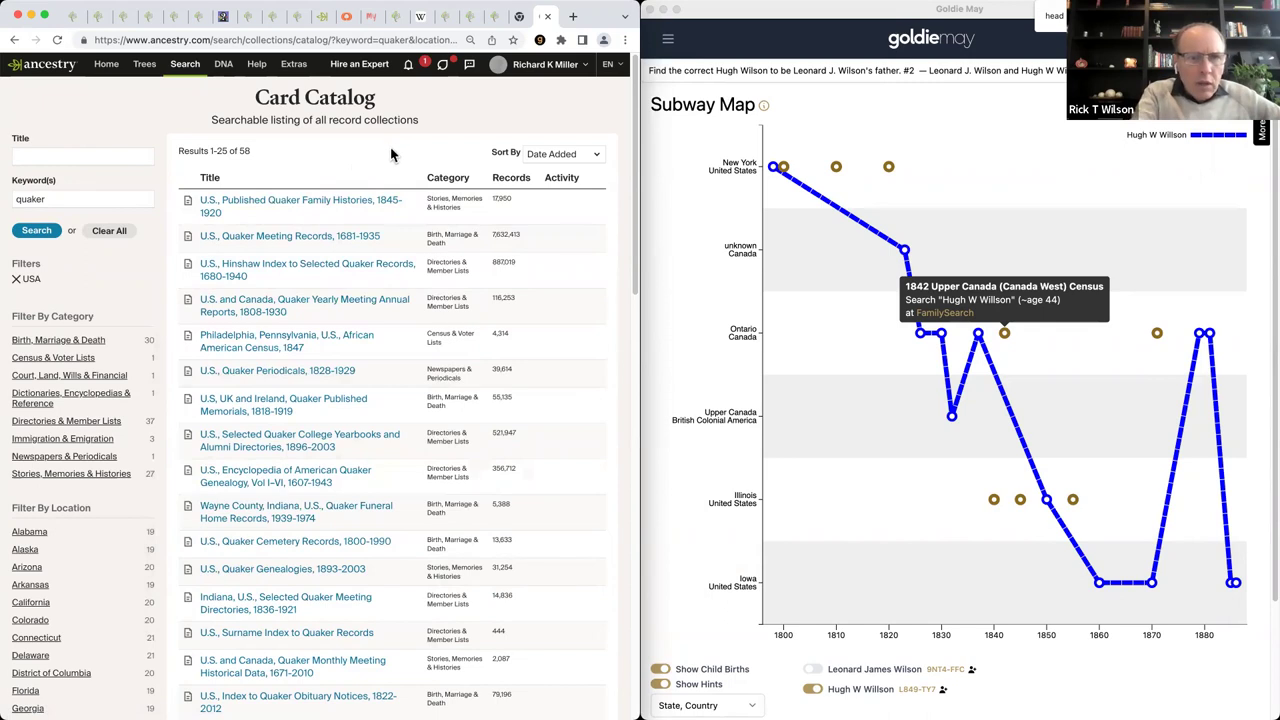
# Step: Search the U.S., Quaker Meeting Records, 1681-1935 collection for exact matches on the father's name and look through the results
pyautogui.scroll(-1, 391, 154)
pyautogui.moveTo(315, 282)
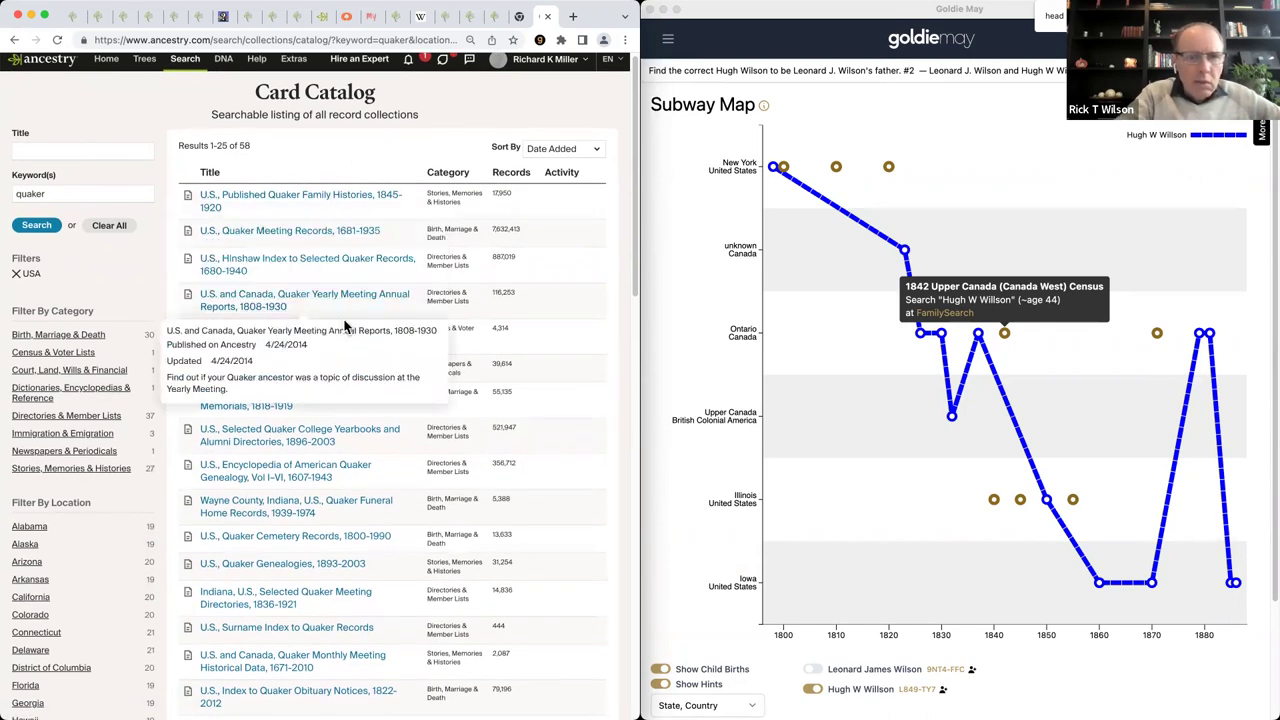
pyautogui.click(273, 235)
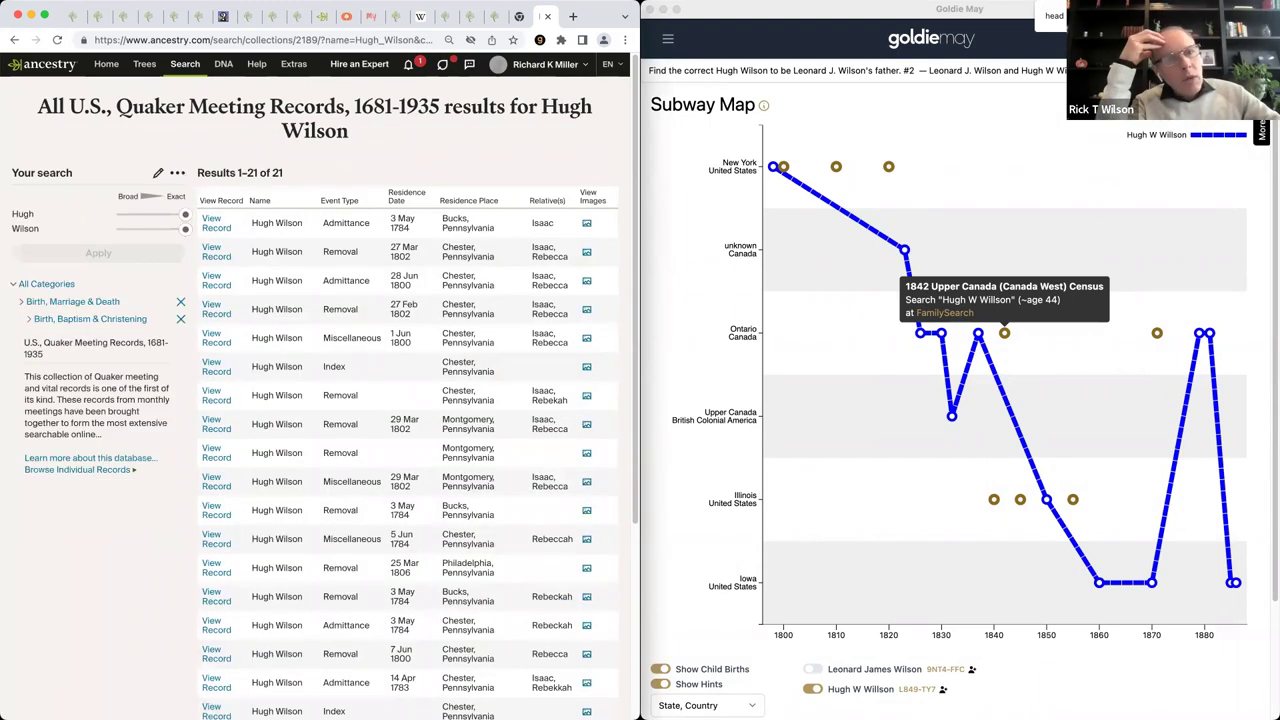
pyautogui.scroll(-3, 316, 450)
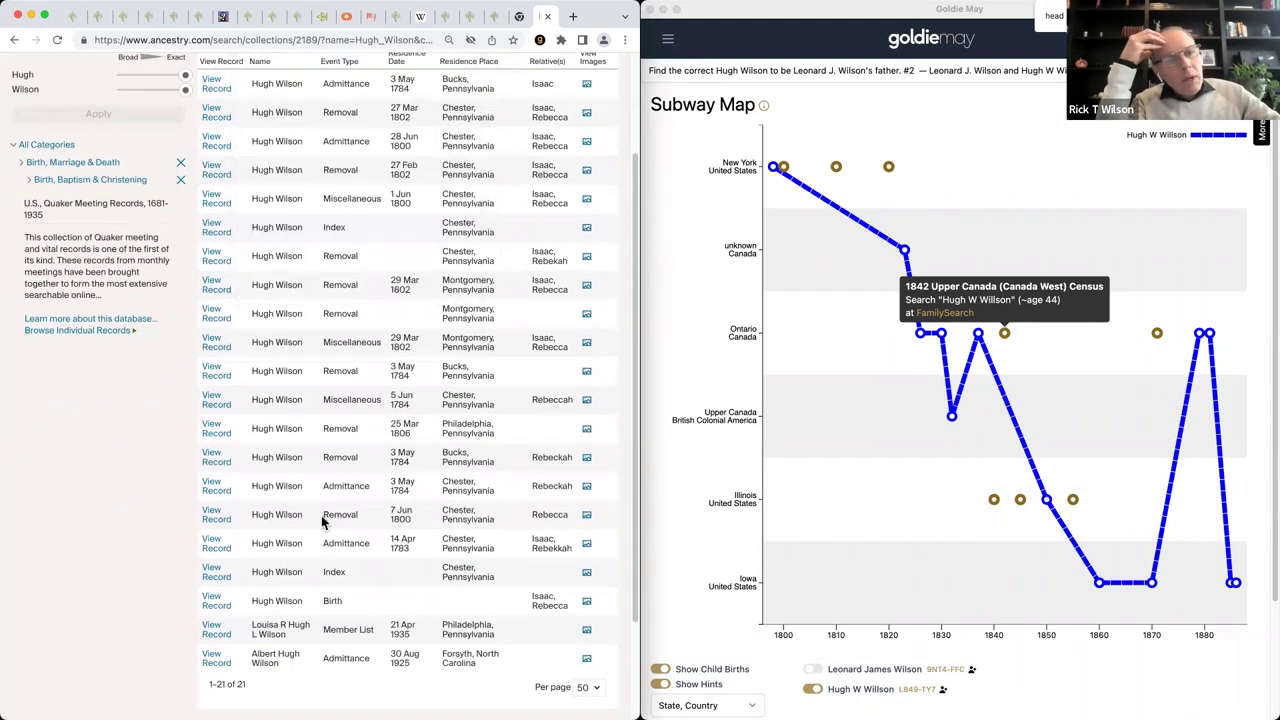
pyautogui.scroll(2, 316, 510)
pyautogui.scroll(2, 315, 510)
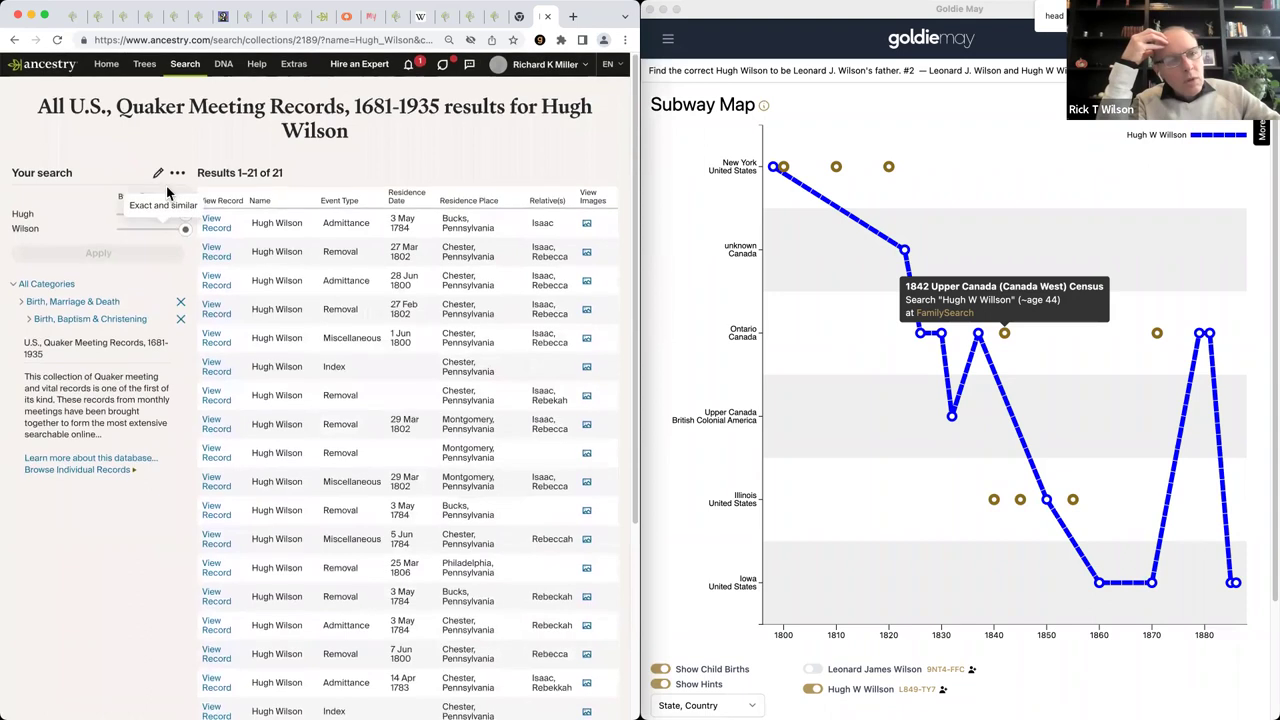
# Step: Search the Quaker meeting records with the Lived In location New York, USA, narrowing it to Dutchess County, New York
pyautogui.click(158, 175)
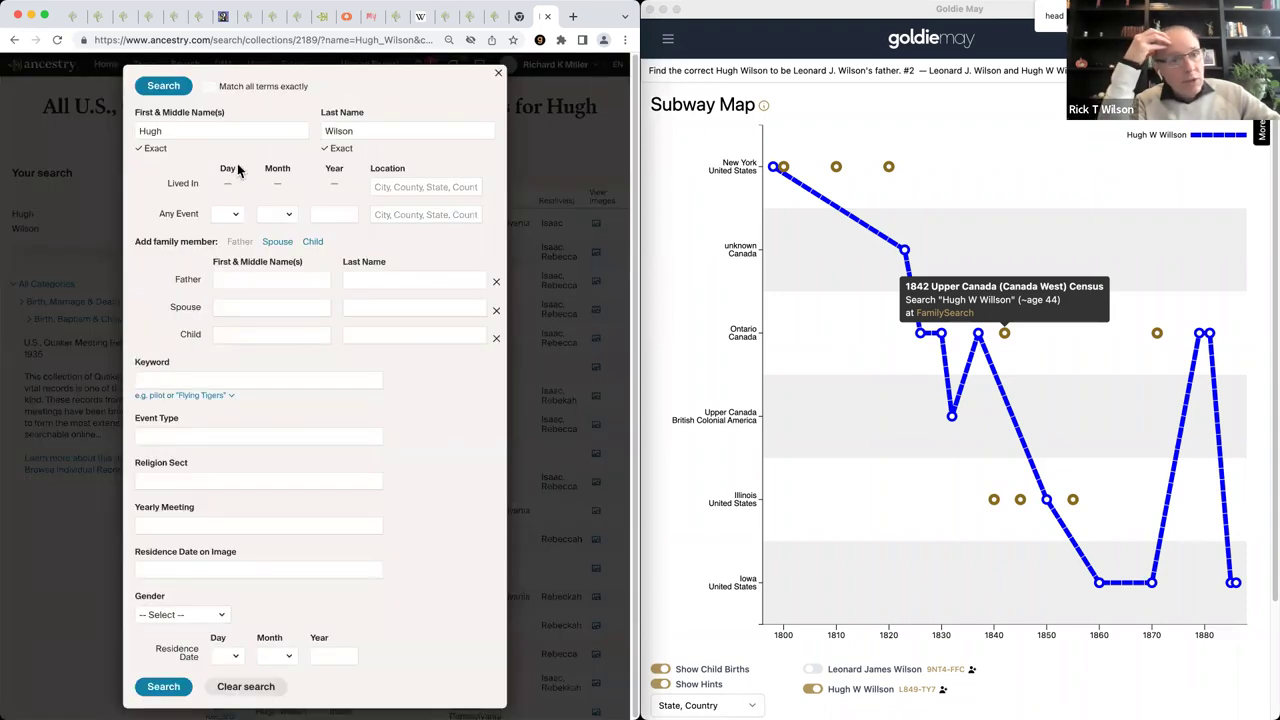
pyautogui.press('Escape')
pyautogui.click(158, 174)
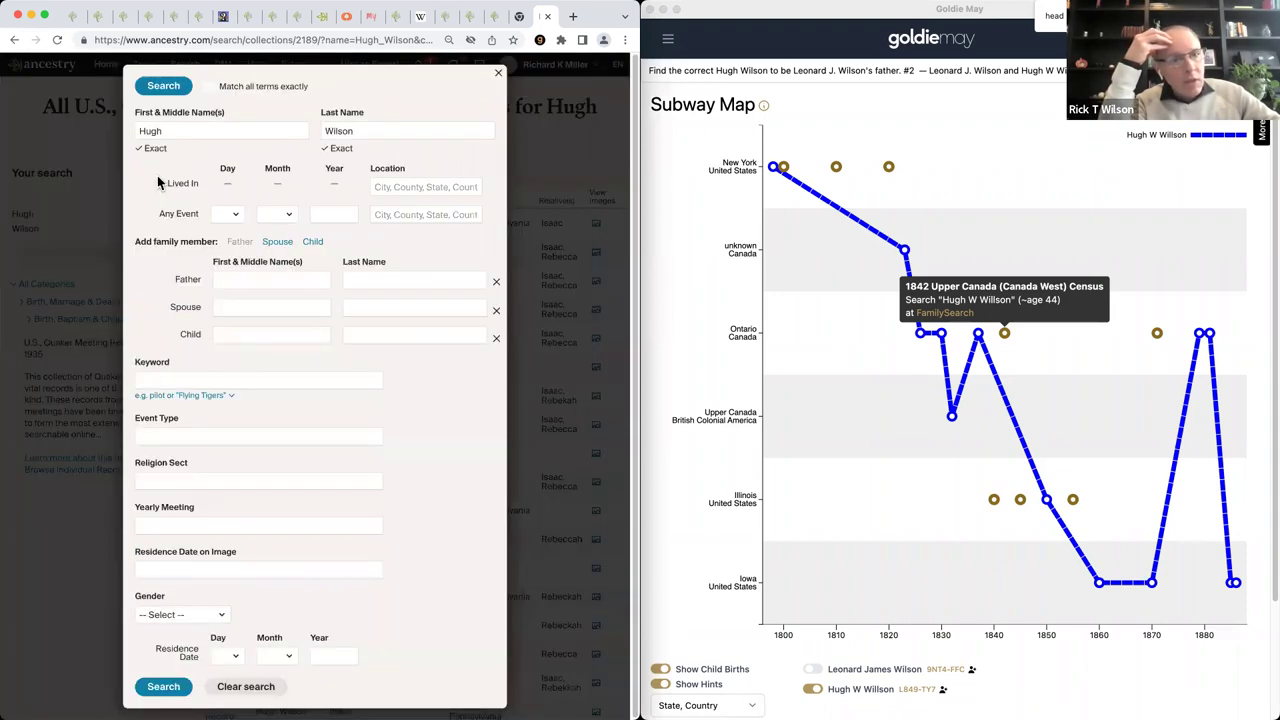
pyautogui.click(425, 187)
pyautogui.write('New York, USA')
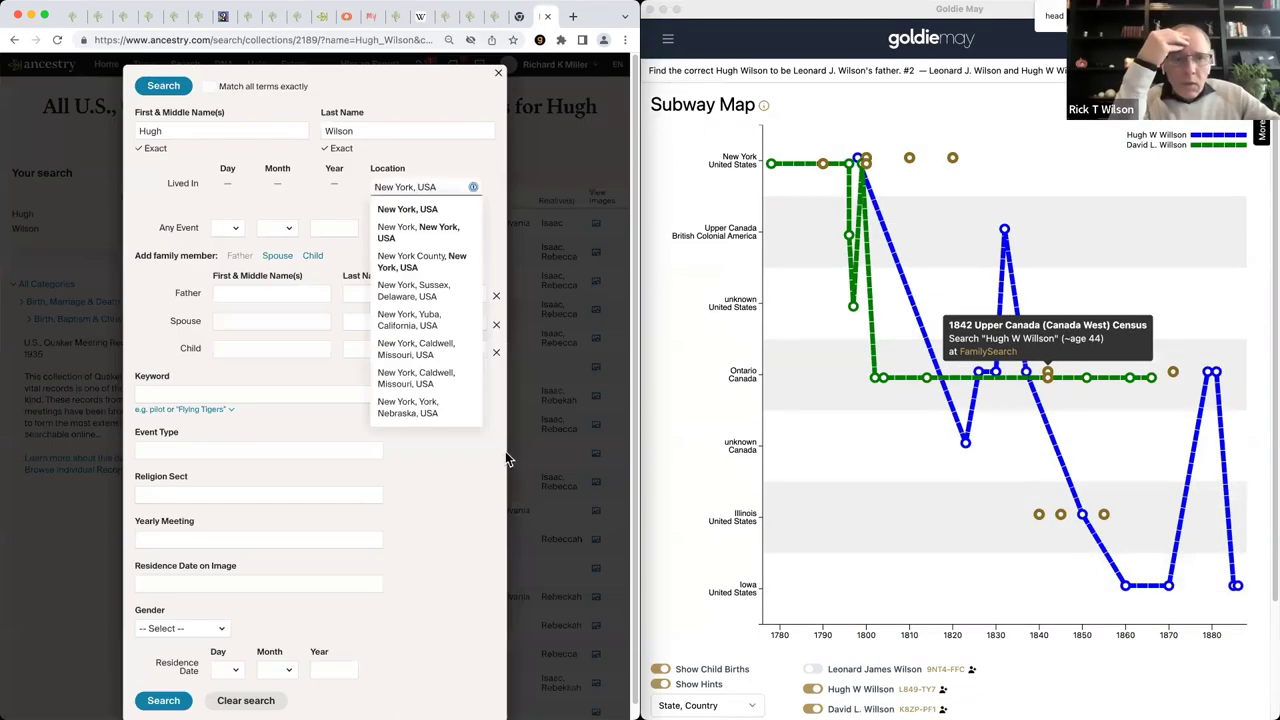
pyautogui.write('Duchess, new yo')
pyautogui.press('Return')
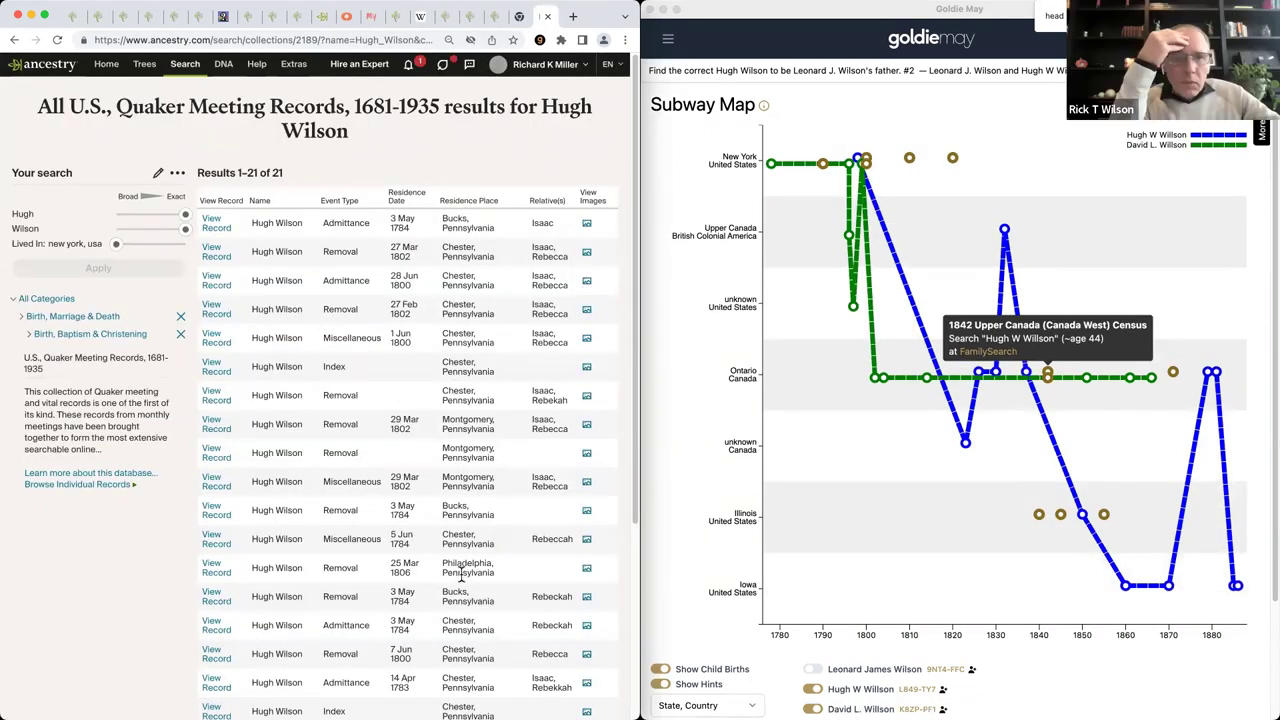
# Step: Remove the exact match on both names and restrict the Quaker record search's residence to Dutchess County and adjacent counties
pyautogui.scroll(-3, 466, 681)
pyautogui.scroll(3, 466, 681)
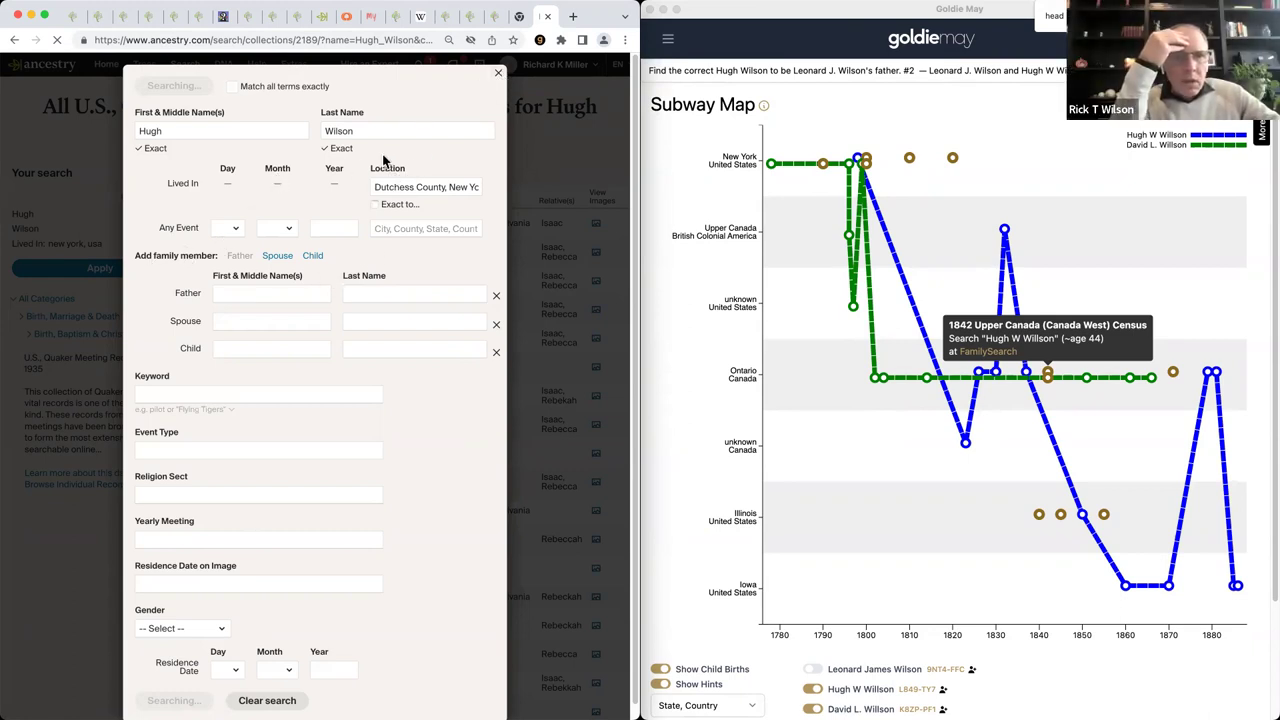
pyautogui.click(157, 149)
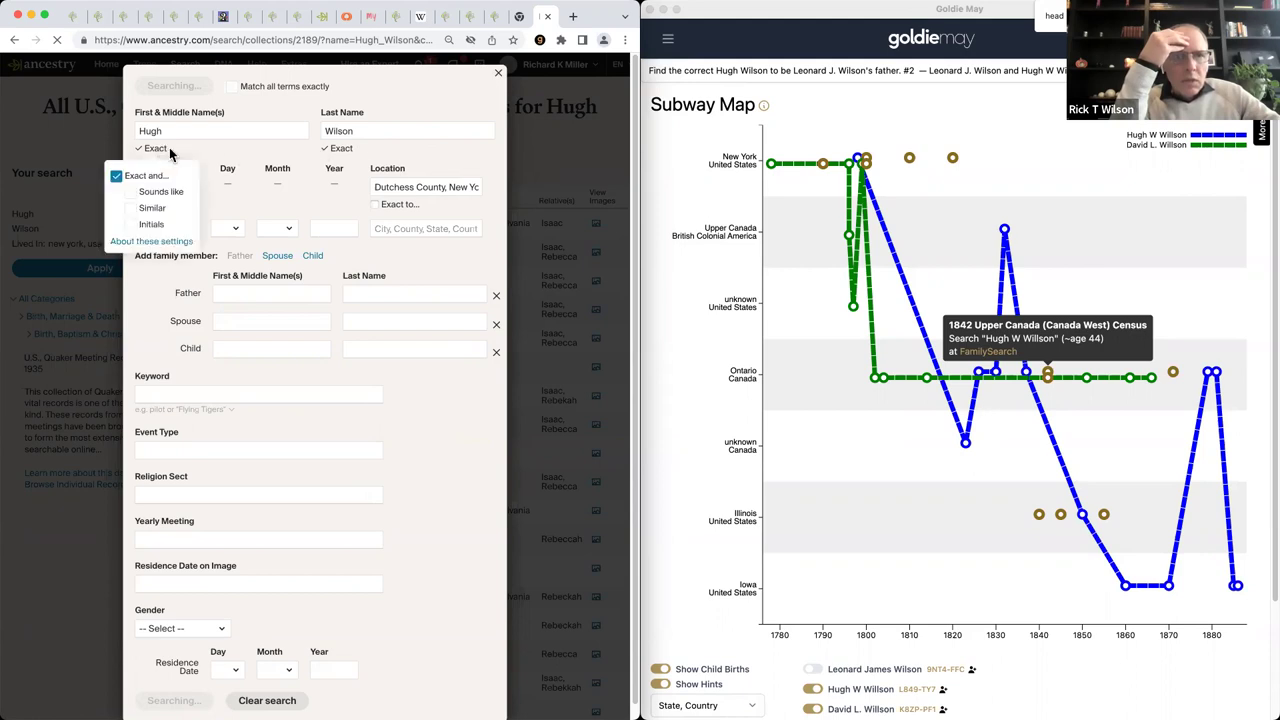
pyautogui.click(120, 177)
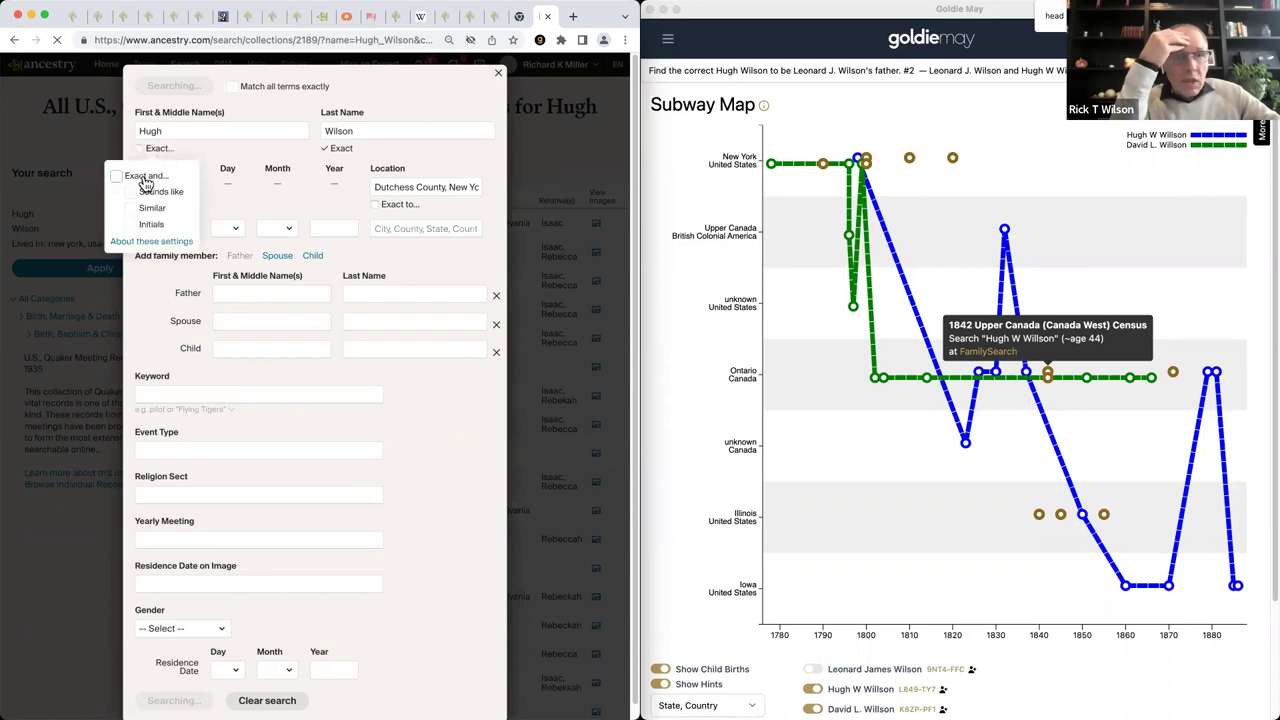
pyautogui.click(325, 149)
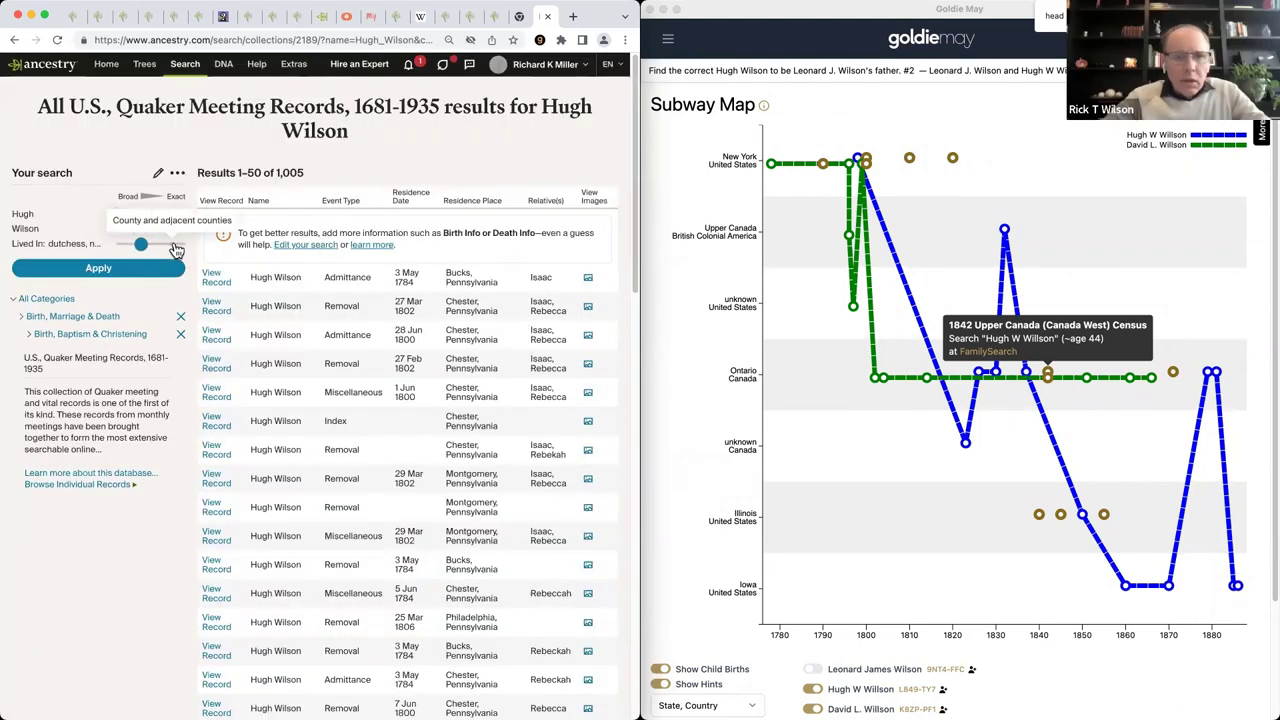
pyautogui.click(167, 268)
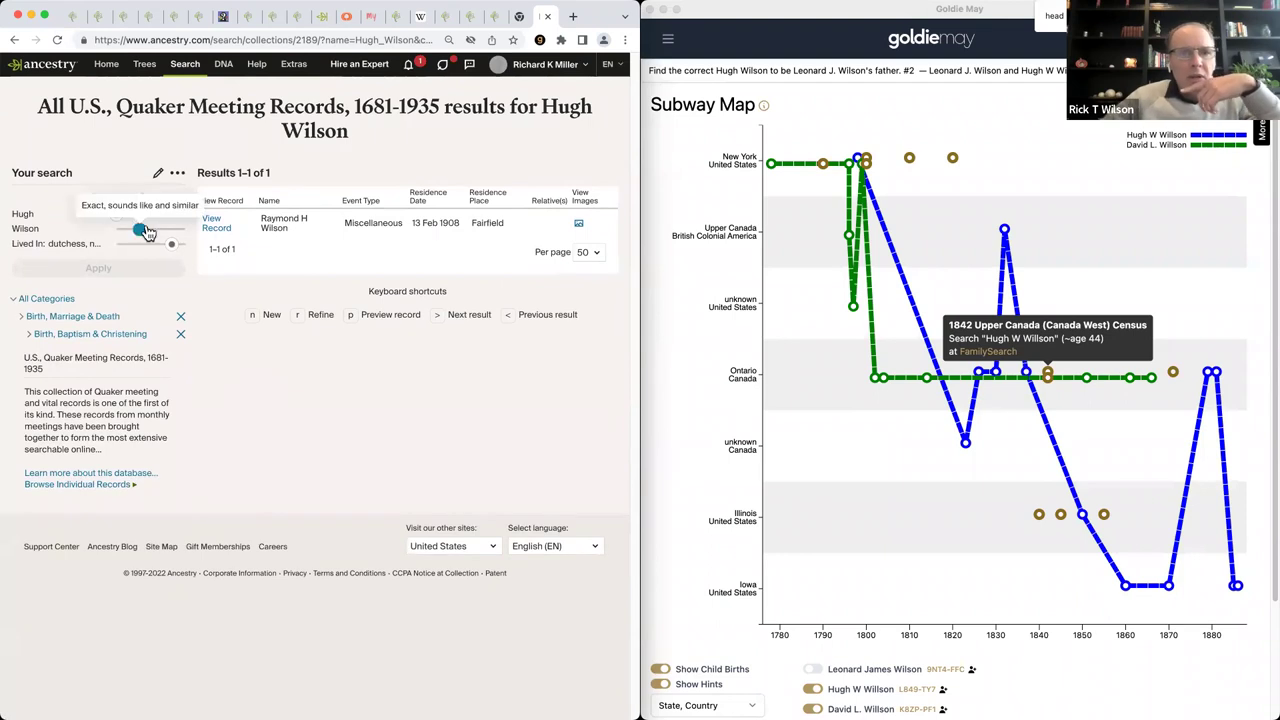
# Step: Search the Quaker meeting records by surname only, clearing the first name and limiting the residence exactly to Dutchess County
pyautogui.press('r')
pyautogui.press('BackSpace')
pyautogui.press('Tab')
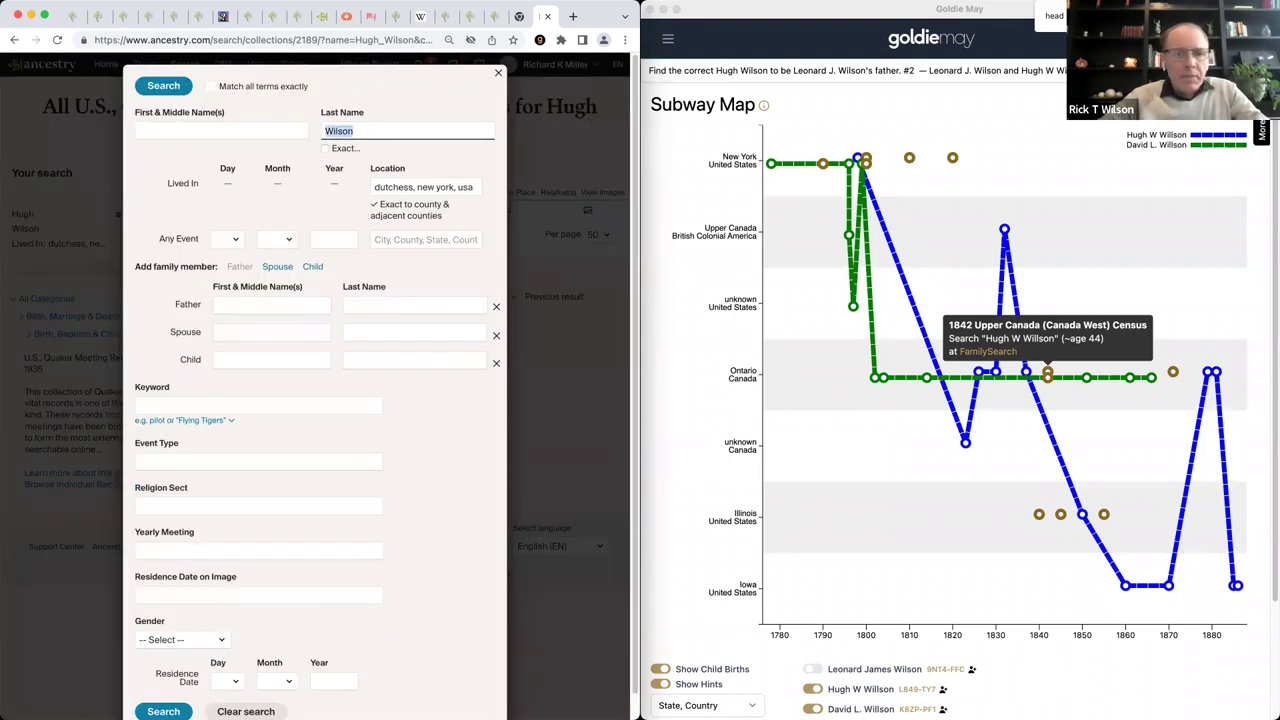
pyautogui.click(163, 711)
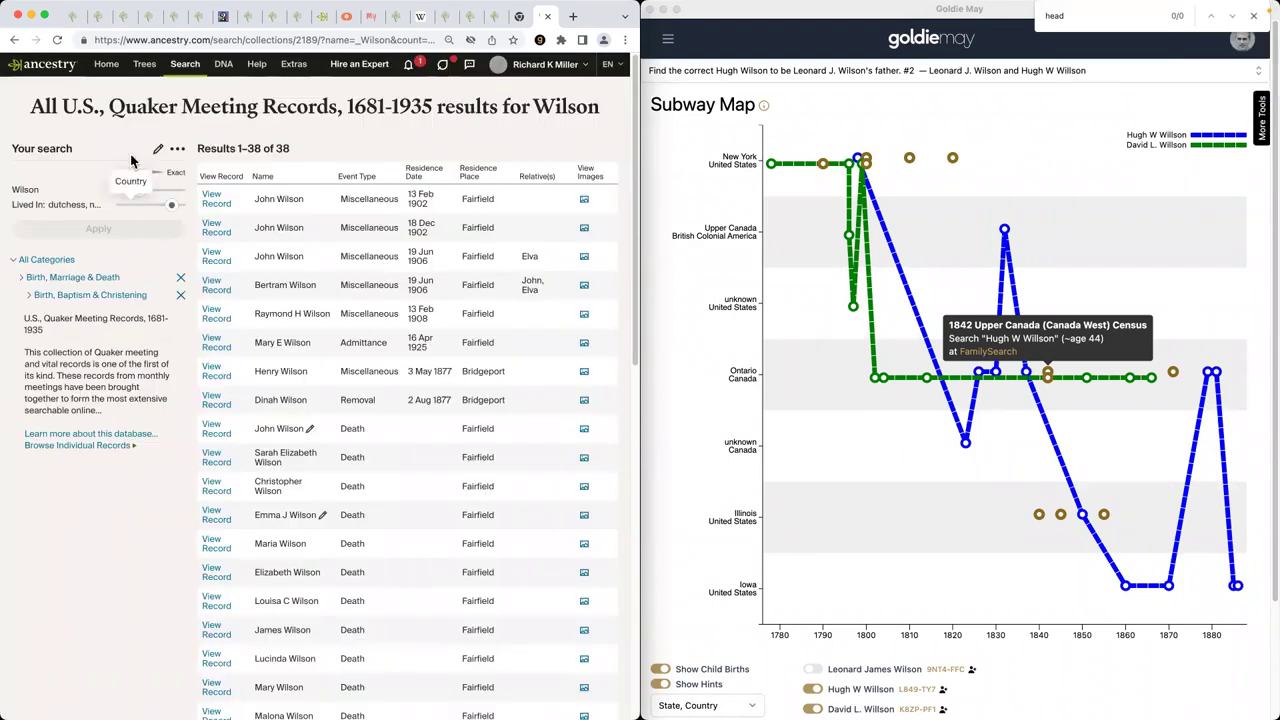
pyautogui.moveTo(171, 204); pyautogui.dragTo(185, 204)
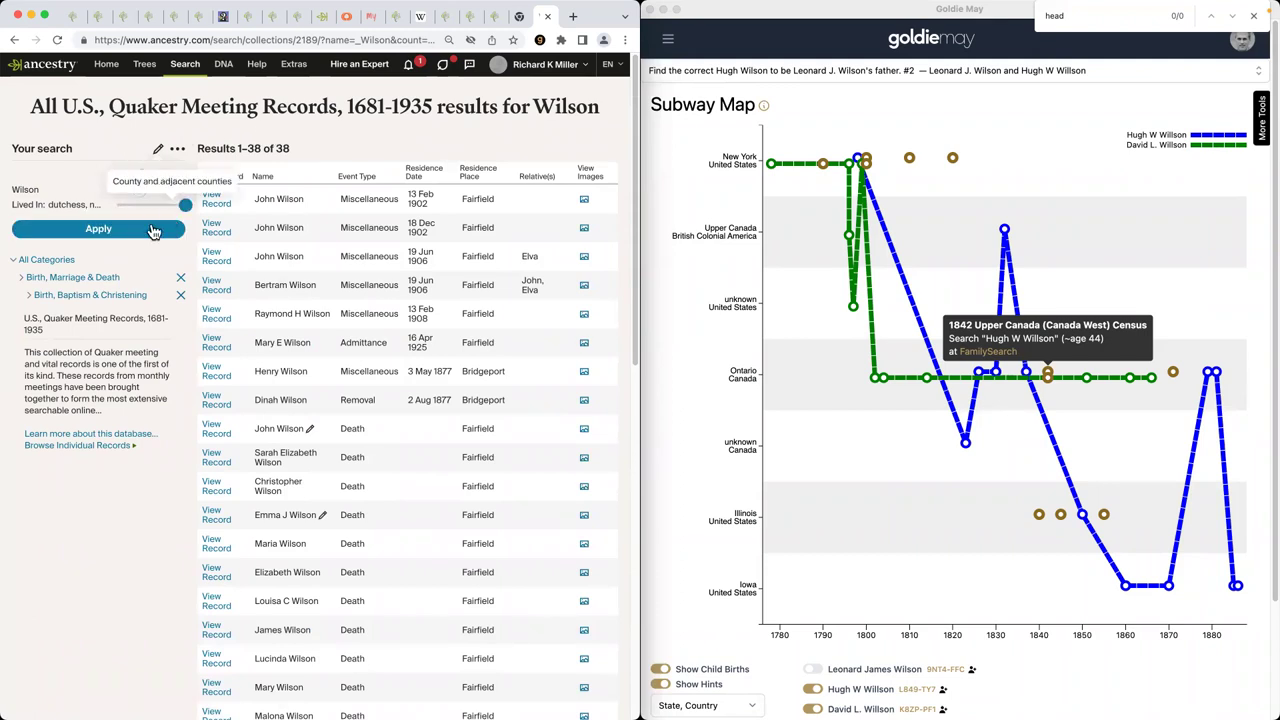
pyautogui.click(143, 238)
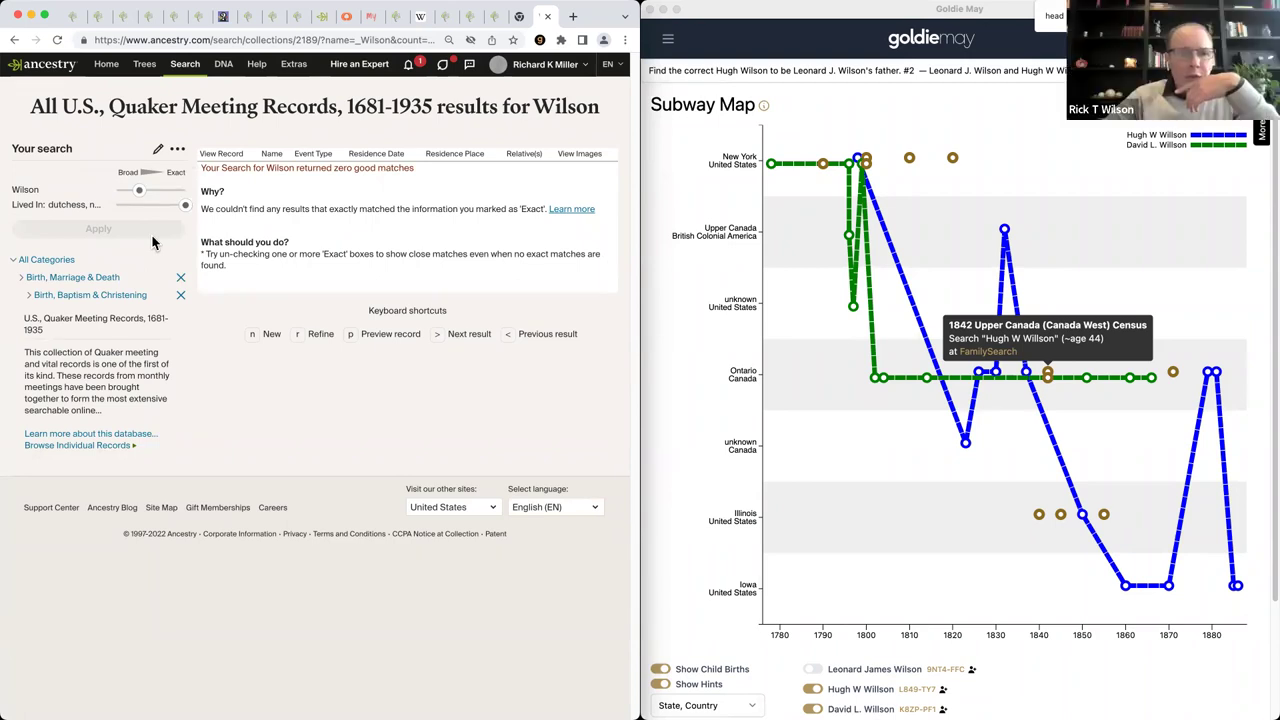
# Step: Widen the search to all collections with the father's full name in Dutchess County, filter to the 1800s, and look through the results
pyautogui.click(181, 296)
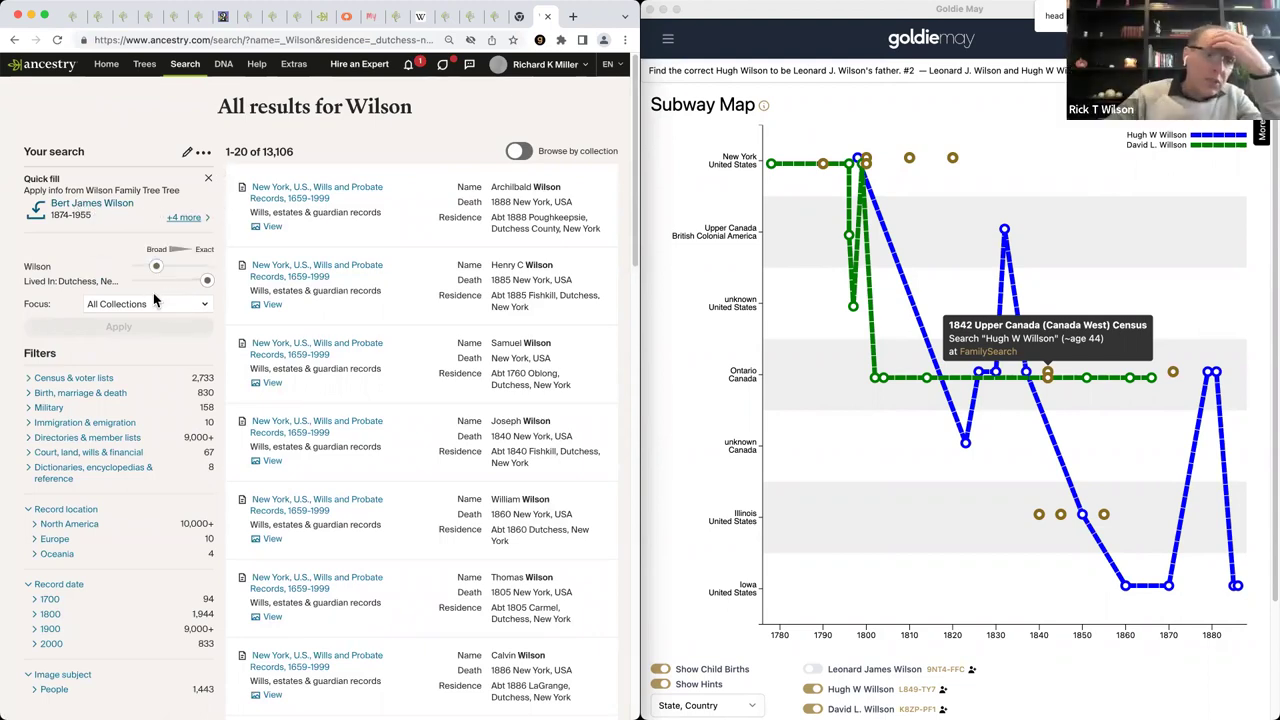
pyautogui.click(208, 178)
pyautogui.click(186, 151)
pyautogui.click(498, 276)
pyautogui.click(280, 40)
pyautogui.click(280, 57)
pyautogui.click(126, 495)
pyautogui.scroll(-8, 57, 485)
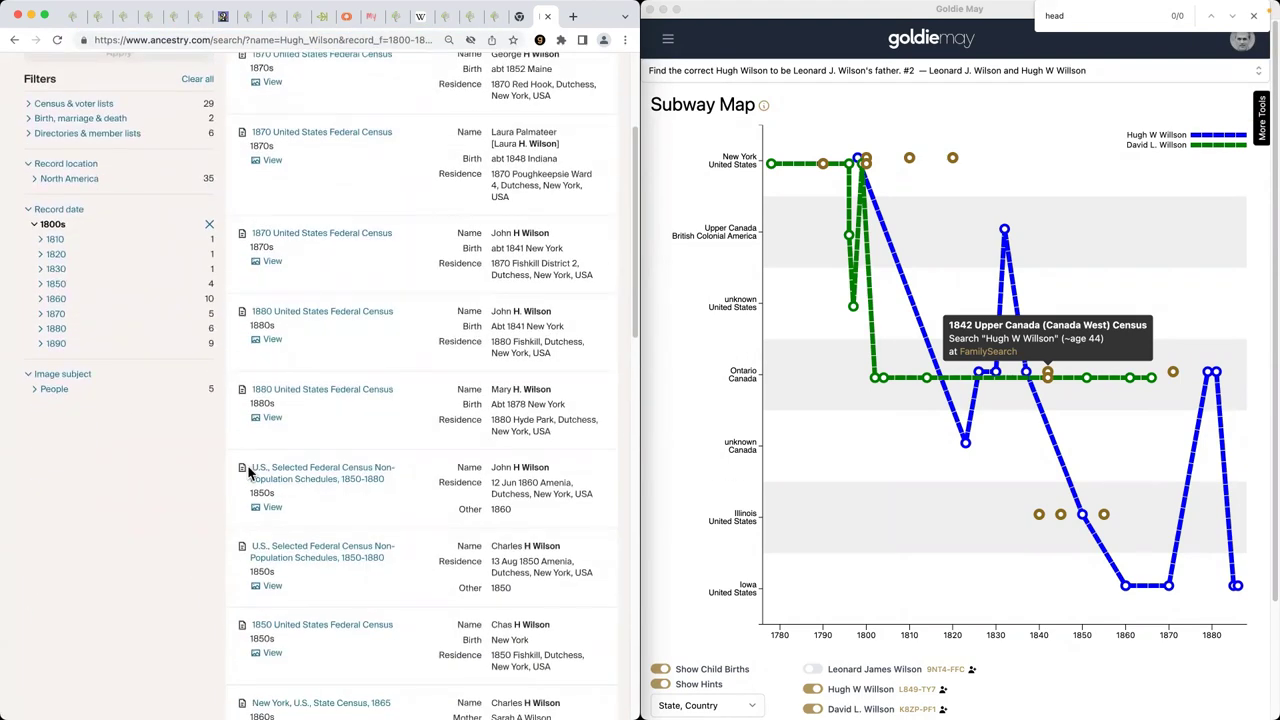
pyautogui.scroll(8, 78, 455)
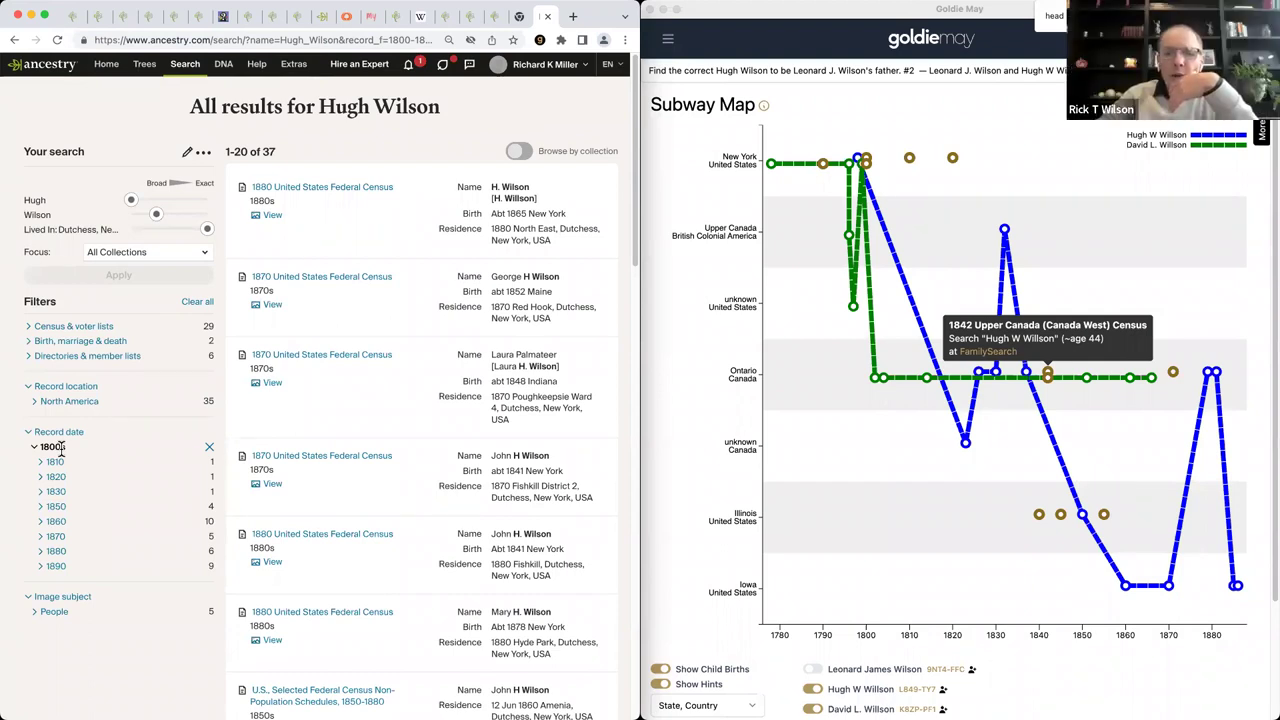
# Step: Hide the record hints on the Subway Map in Goldie May
pyautogui.click(660, 684)
pyautogui.click(660, 684)
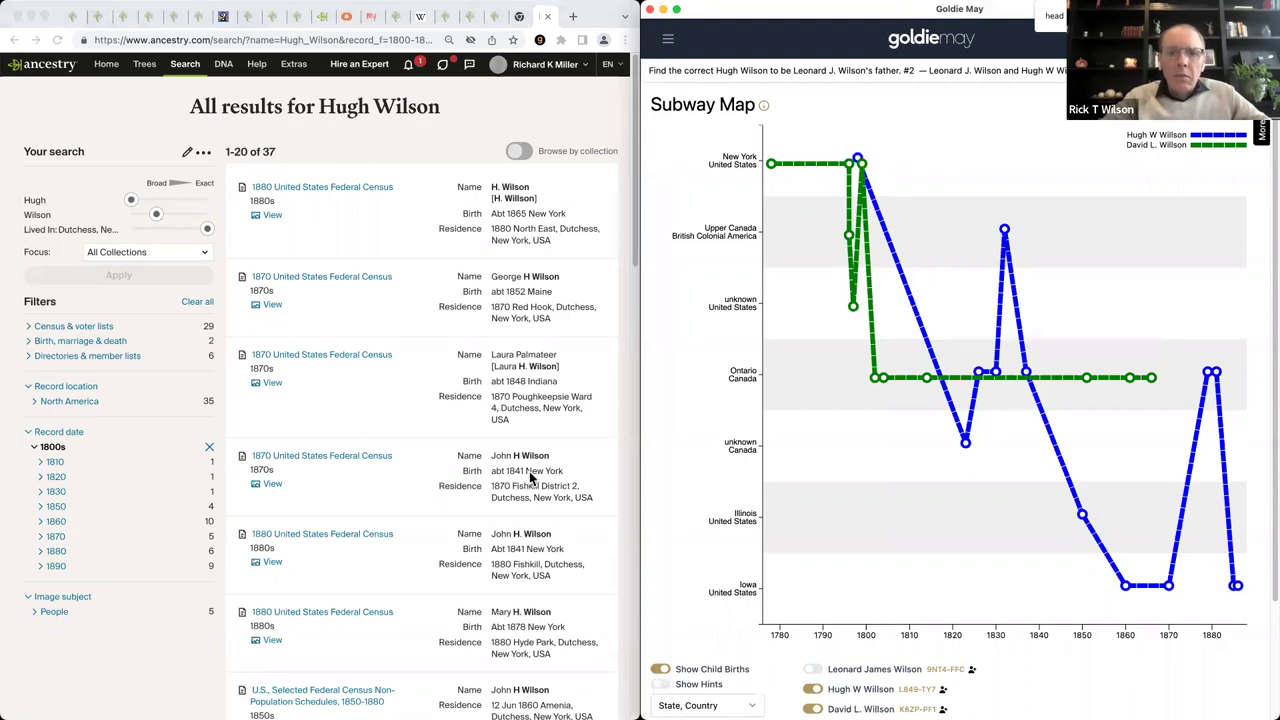
# Step: Reopen Ancestry's Card Catalog, search for the keyword quaker, and filter to USA and New York, sorted by record count
pyautogui.click(548, 18)
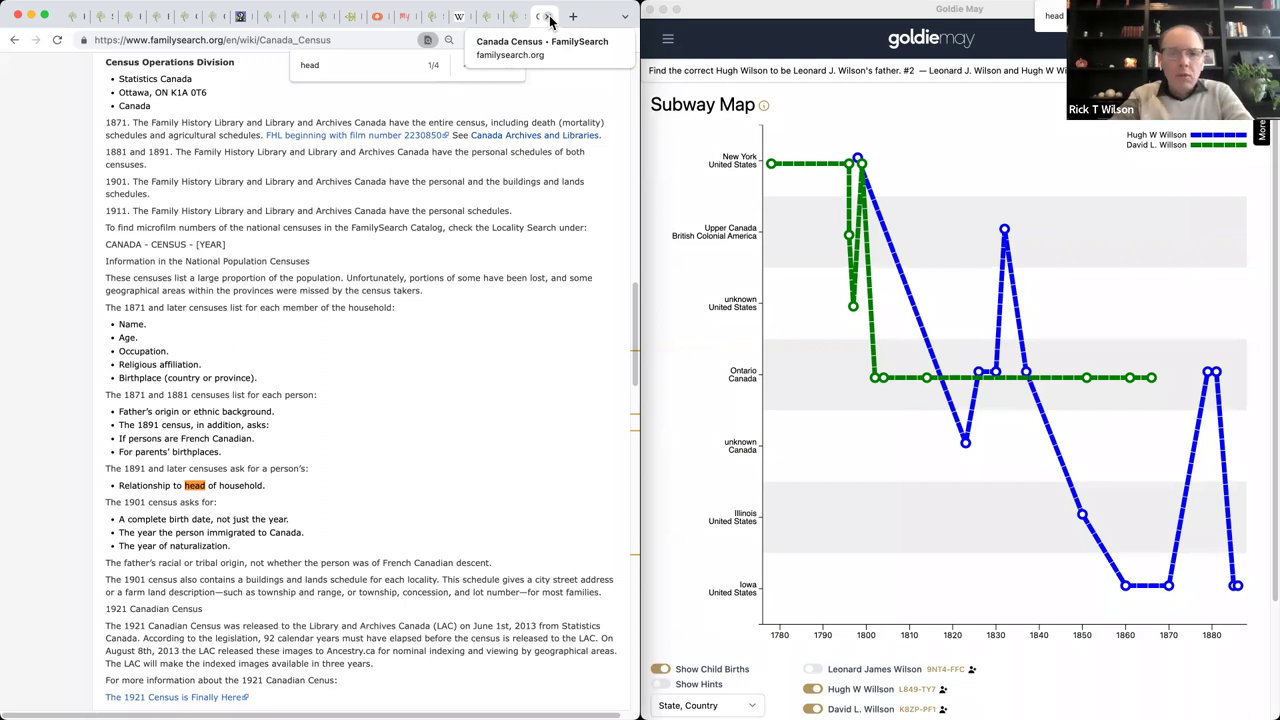
pyautogui.hotkey('ctrl', 't')
pyautogui.write('ancestry')
pyautogui.press('Return')
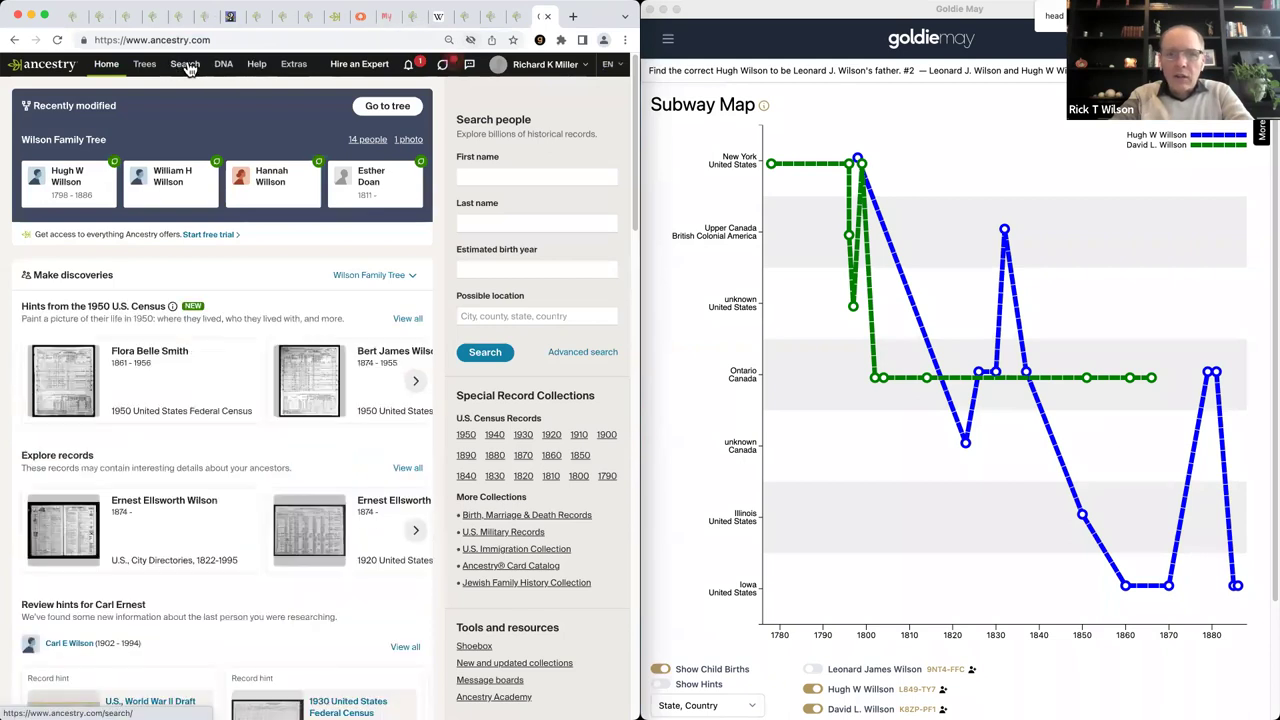
pyautogui.click(185, 65)
pyautogui.click(184, 238)
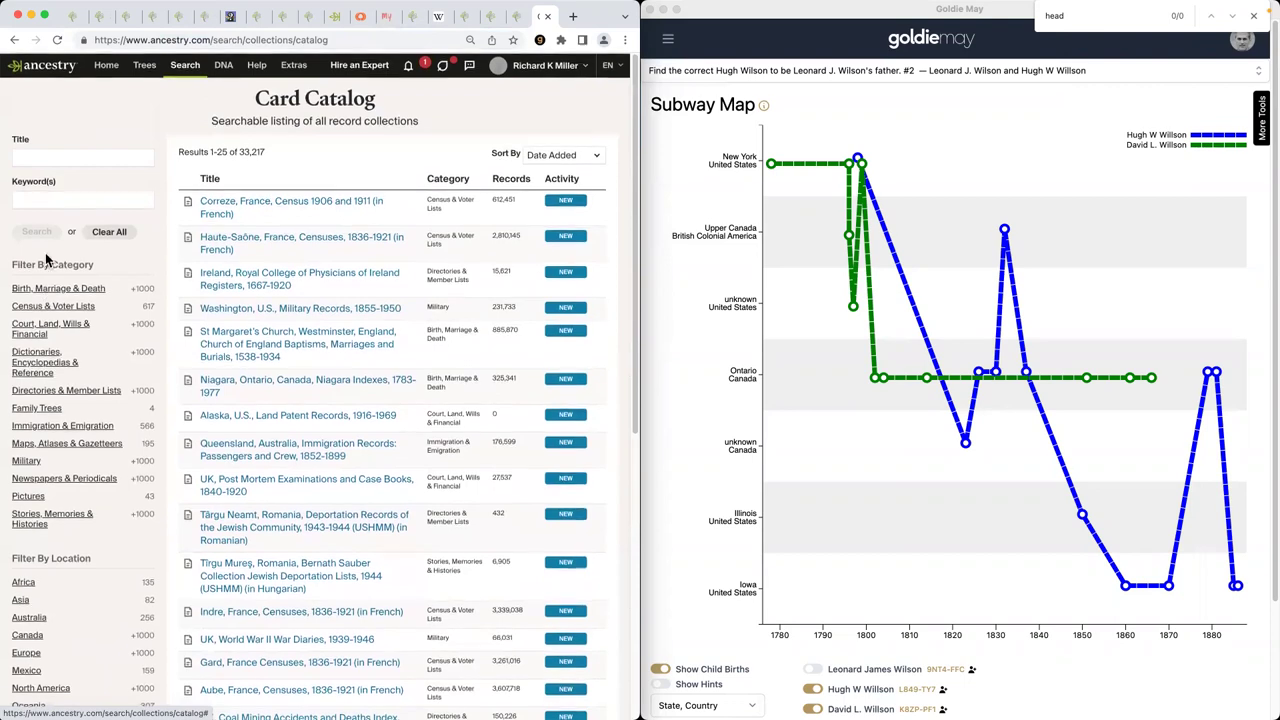
pyautogui.click(66, 199)
pyautogui.write('cuaker')
pyautogui.press('Return')
pyautogui.click(28, 562)
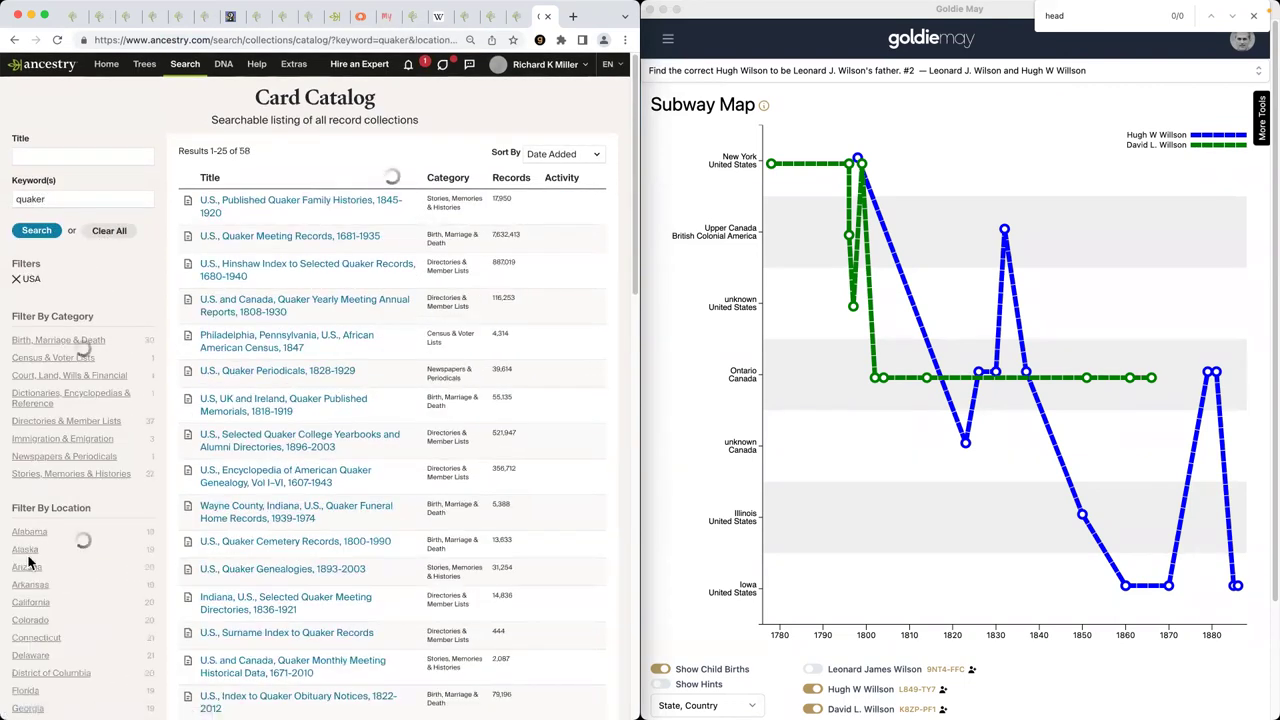
pyautogui.scroll(-5, 28, 562)
pyautogui.click(34, 534)
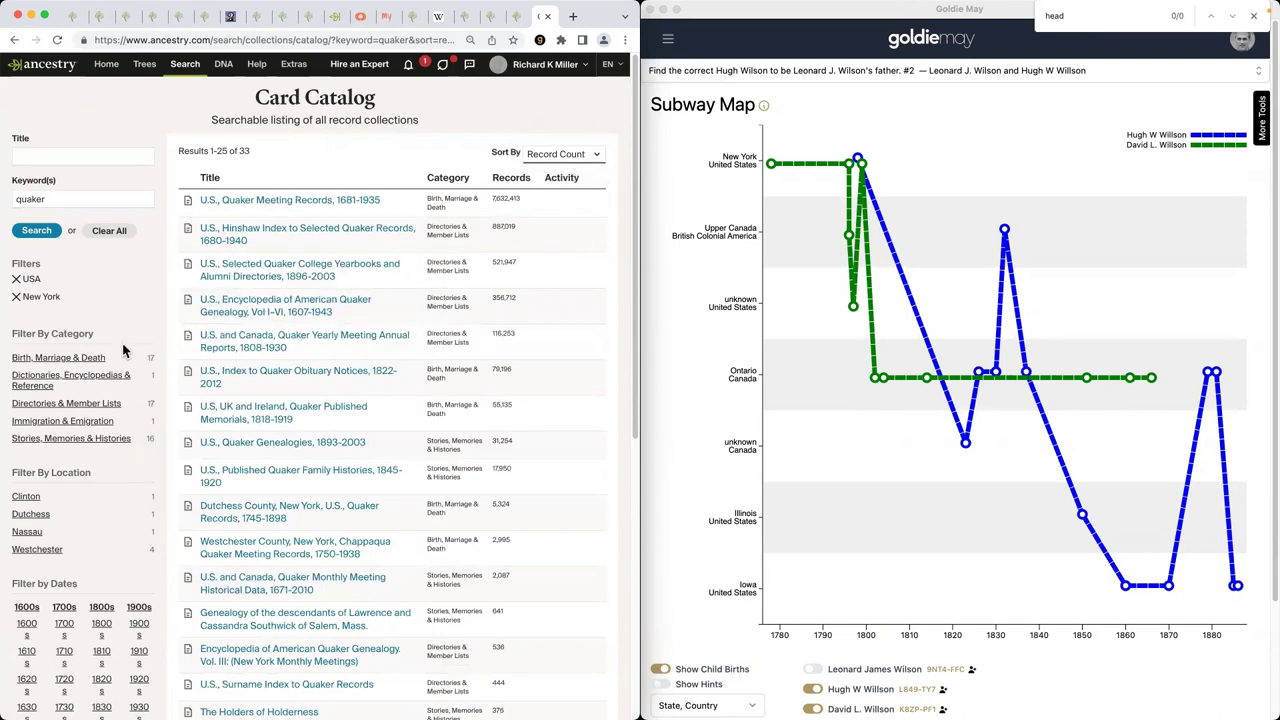
# Step: Search the Dutchess County, New York, U.S., Quaker Records, 1745-1898 collection for the family surname and check the listed marriage year
pyautogui.scroll(-3, 123, 350)
pyautogui.click(290, 378)
pyautogui.click(308, 230)
pyautogui.write('Wilson')
pyautogui.press('Return')
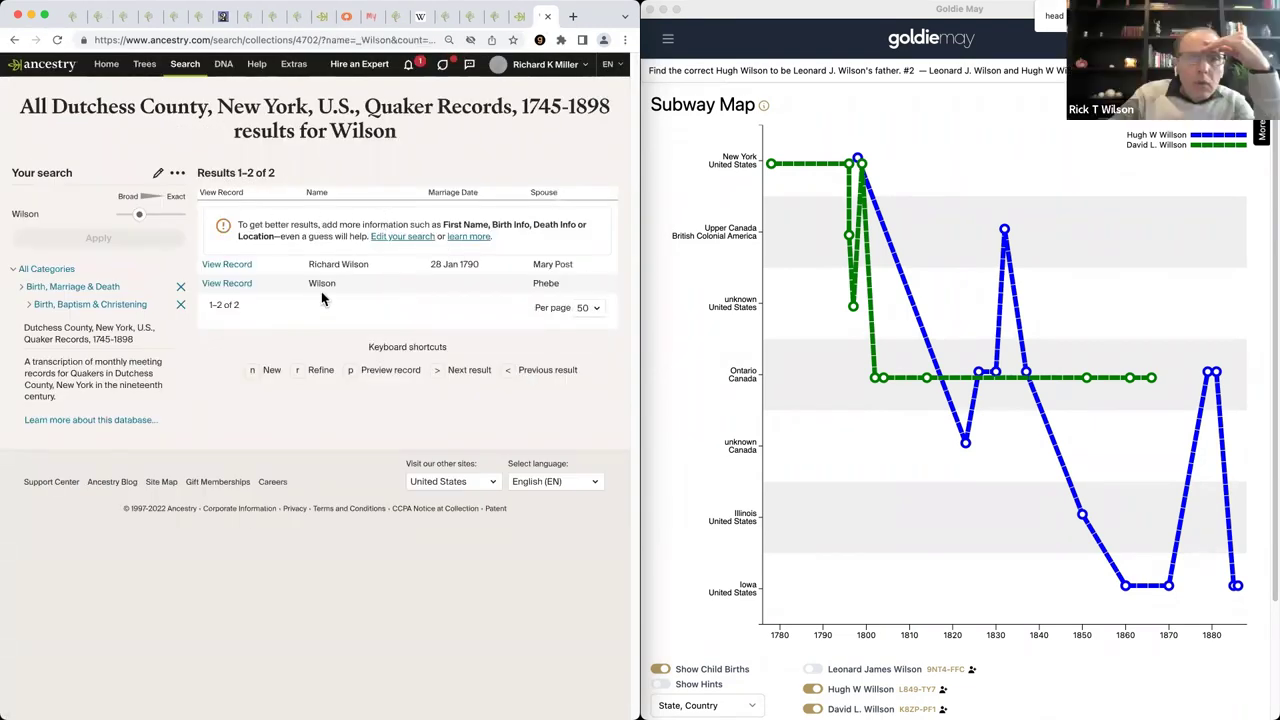
pyautogui.doubleClick(469, 264)
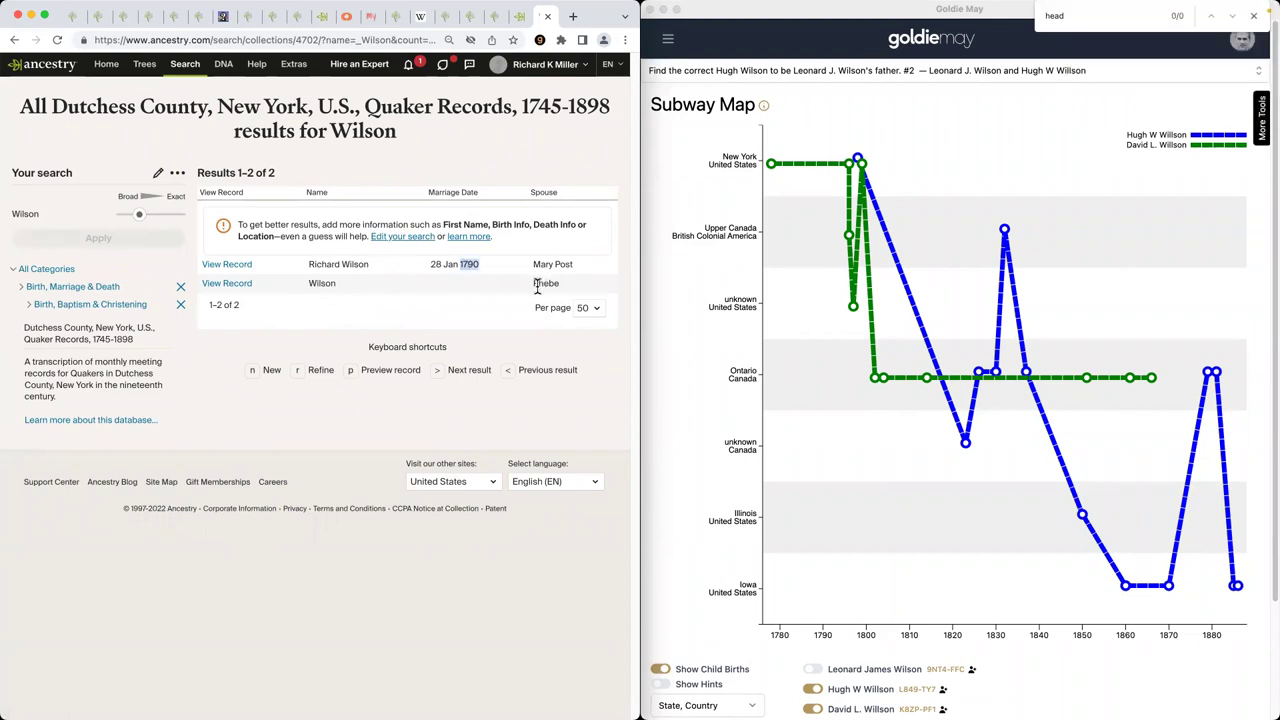
# Step: Open the surname-only result in a separate tab and examine its birth place and source information
pyautogui.rightClick(232, 284)
pyautogui.click(270, 290)
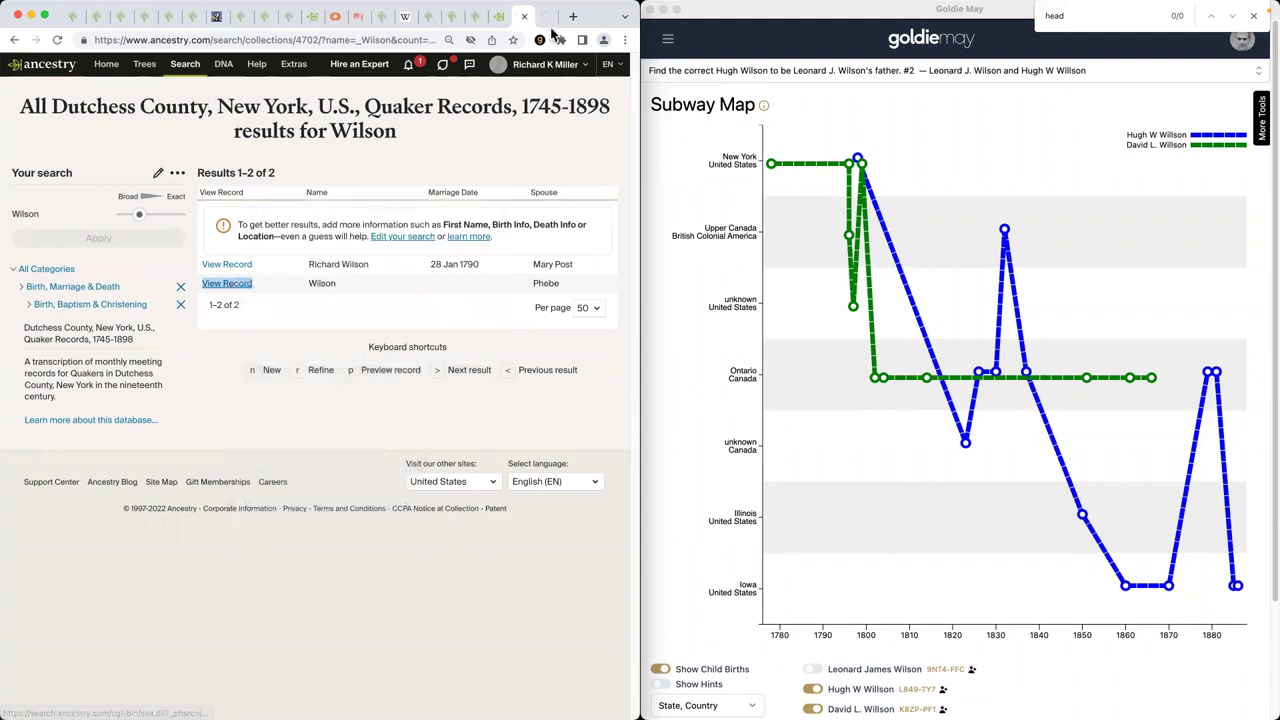
pyautogui.click(545, 17)
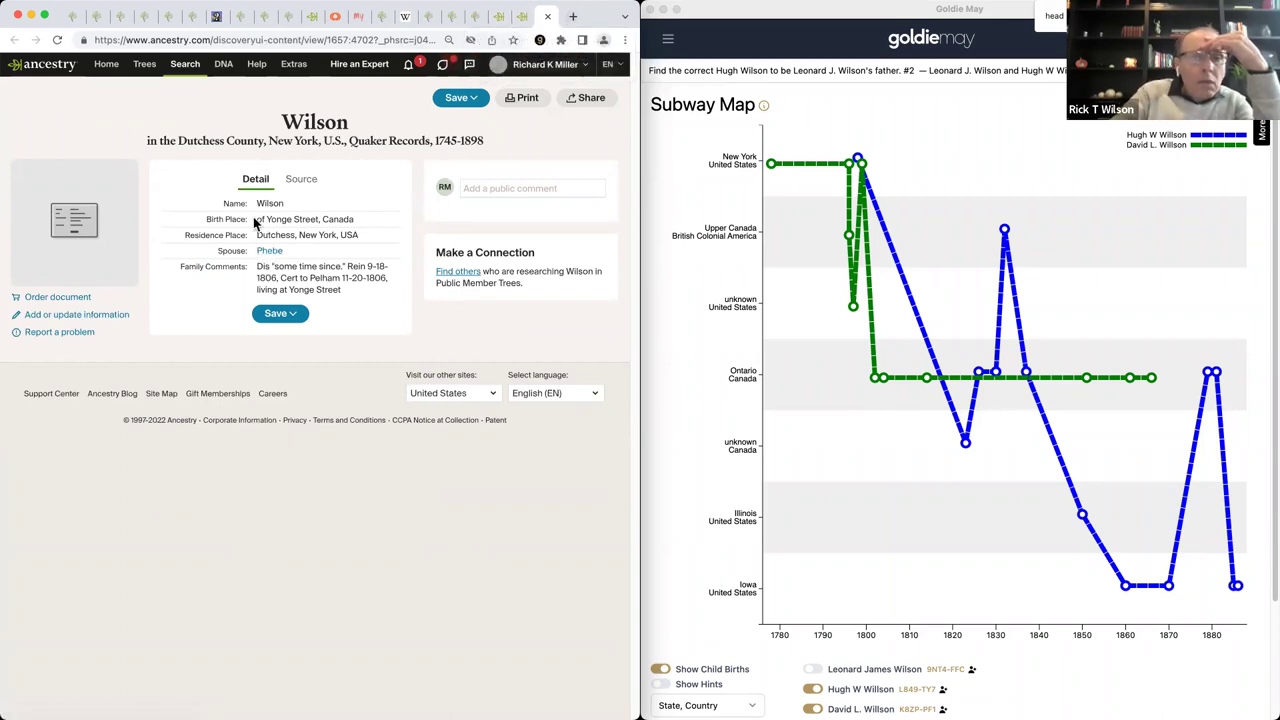
pyautogui.moveTo(256, 219); pyautogui.dragTo(345, 216)
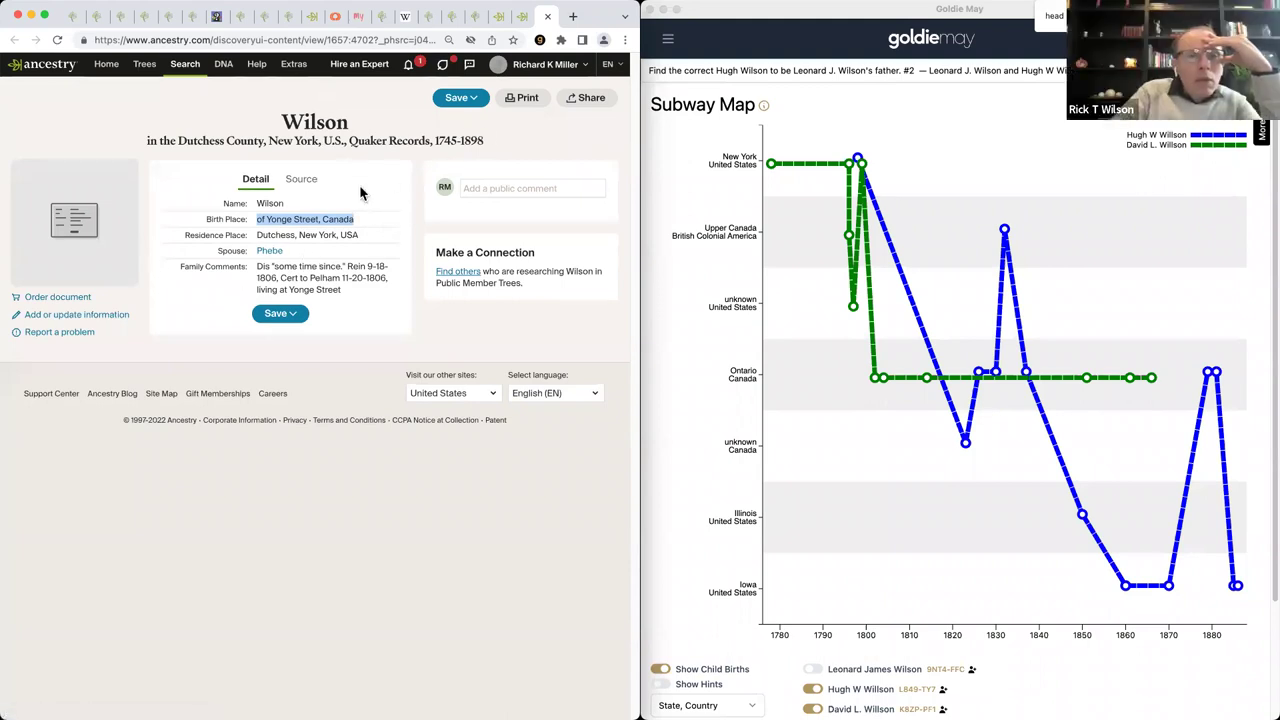
pyautogui.click(301, 180)
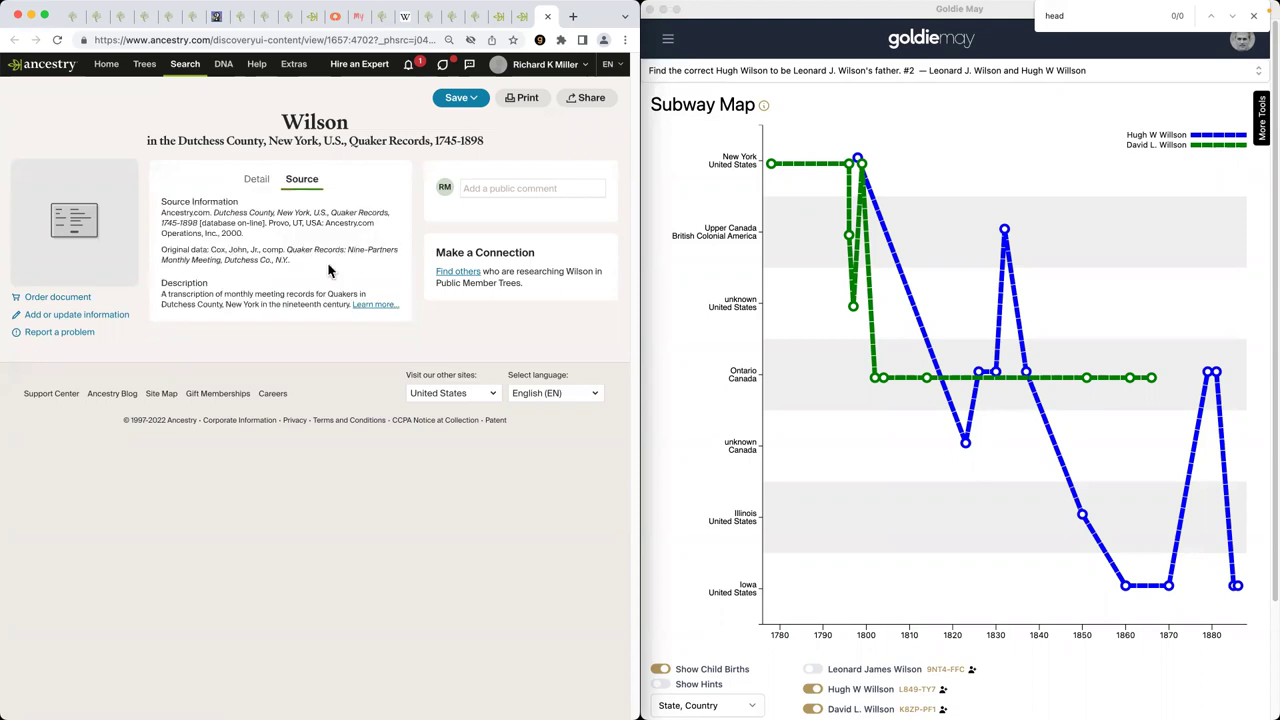
# Step: Check the birthplace given in the Early life section of the David Willson (Quaker) Wikipedia article
pyautogui.click(406, 17)
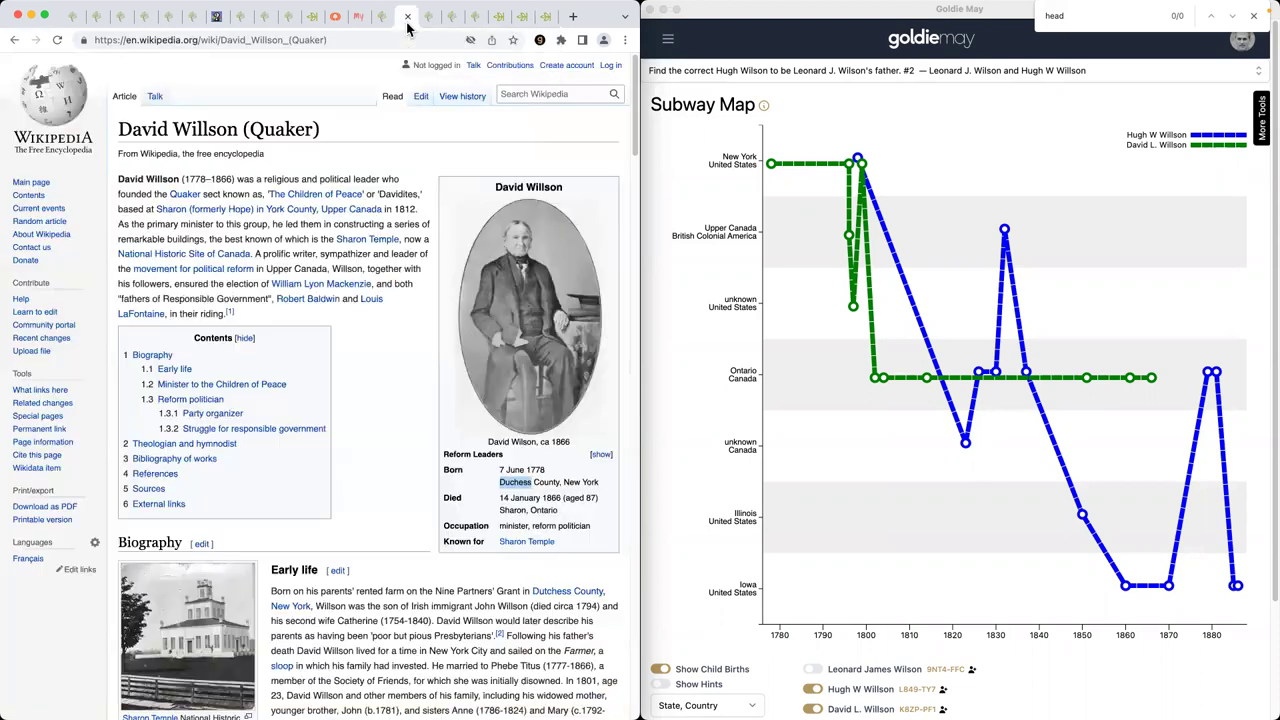
pyautogui.scroll(-1, 388, 591)
pyautogui.moveTo(427, 558); pyautogui.dragTo(606, 558)
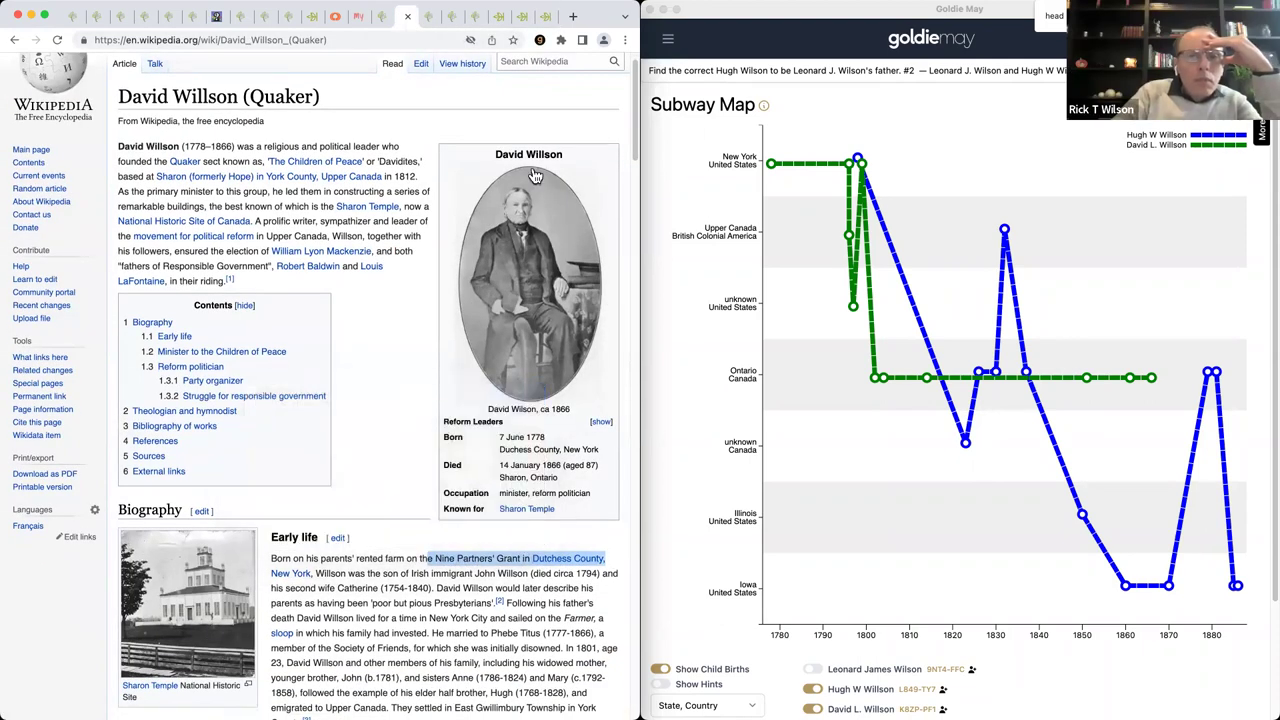
# Step: Return to the Dutchess County Quaker record and examine its original data citation and birth place
pyautogui.click(543, 22)
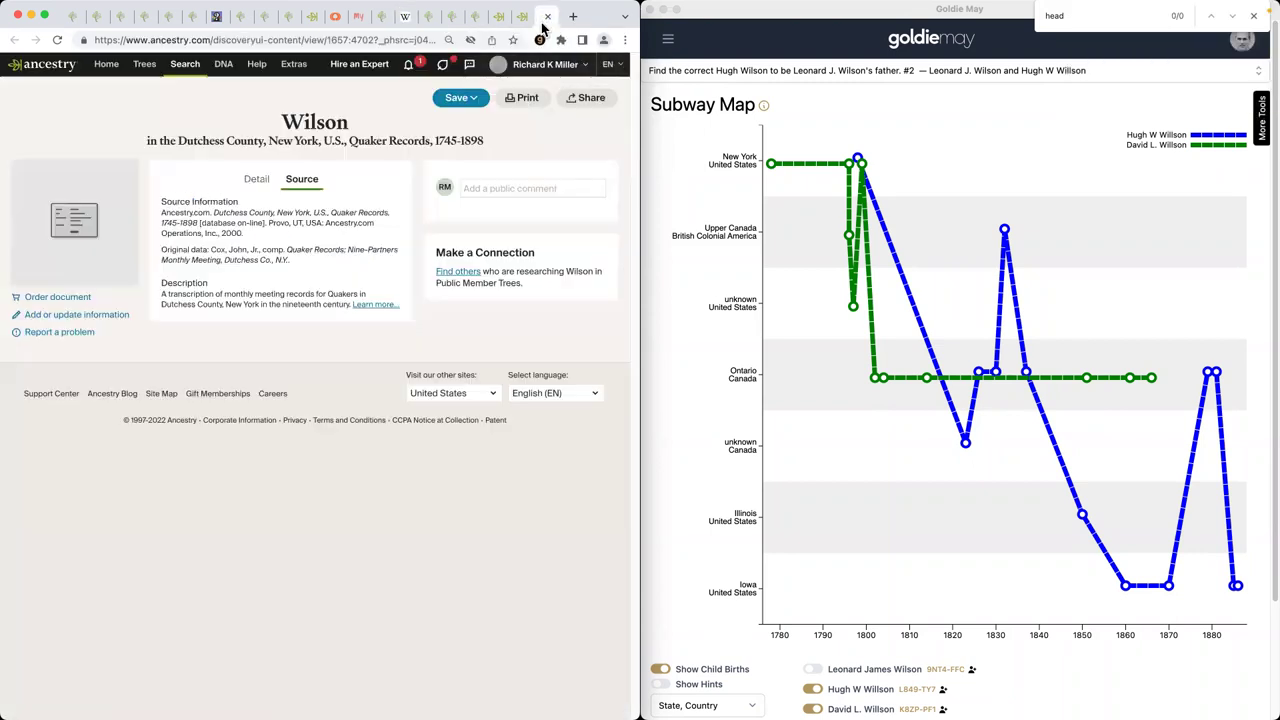
pyautogui.moveTo(308, 265); pyautogui.dragTo(161, 250)
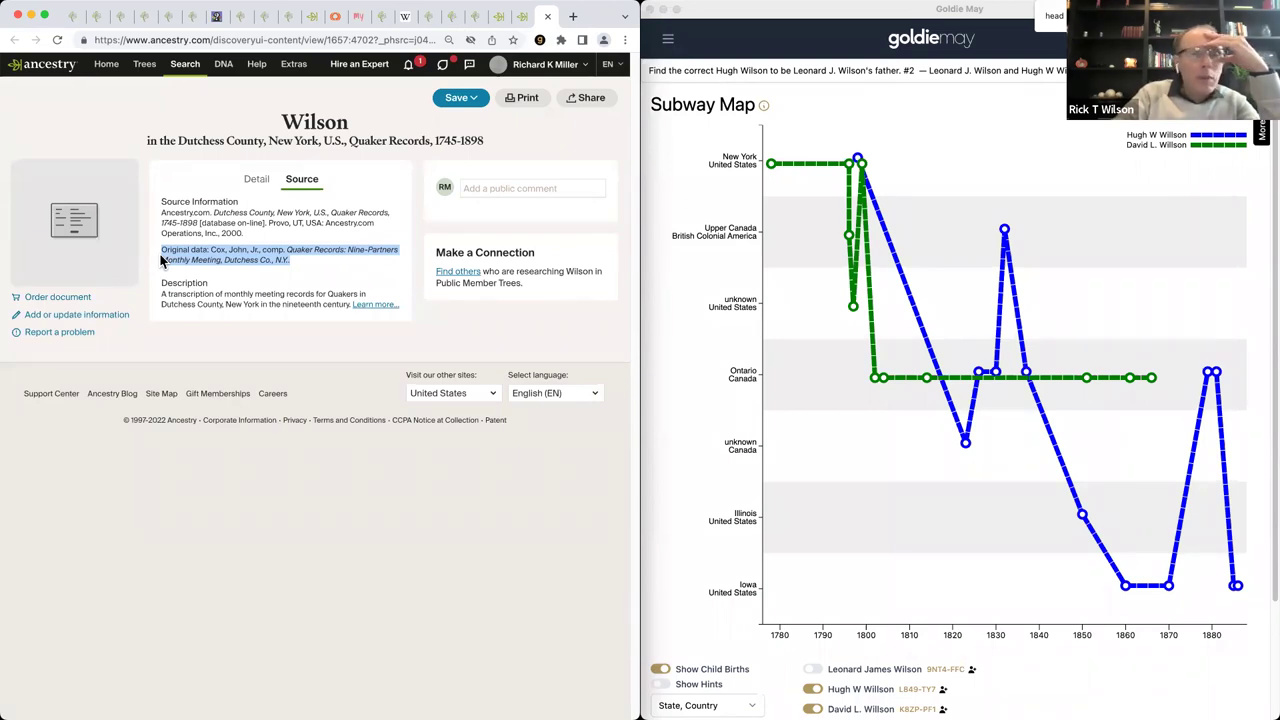
pyautogui.click(256, 179)
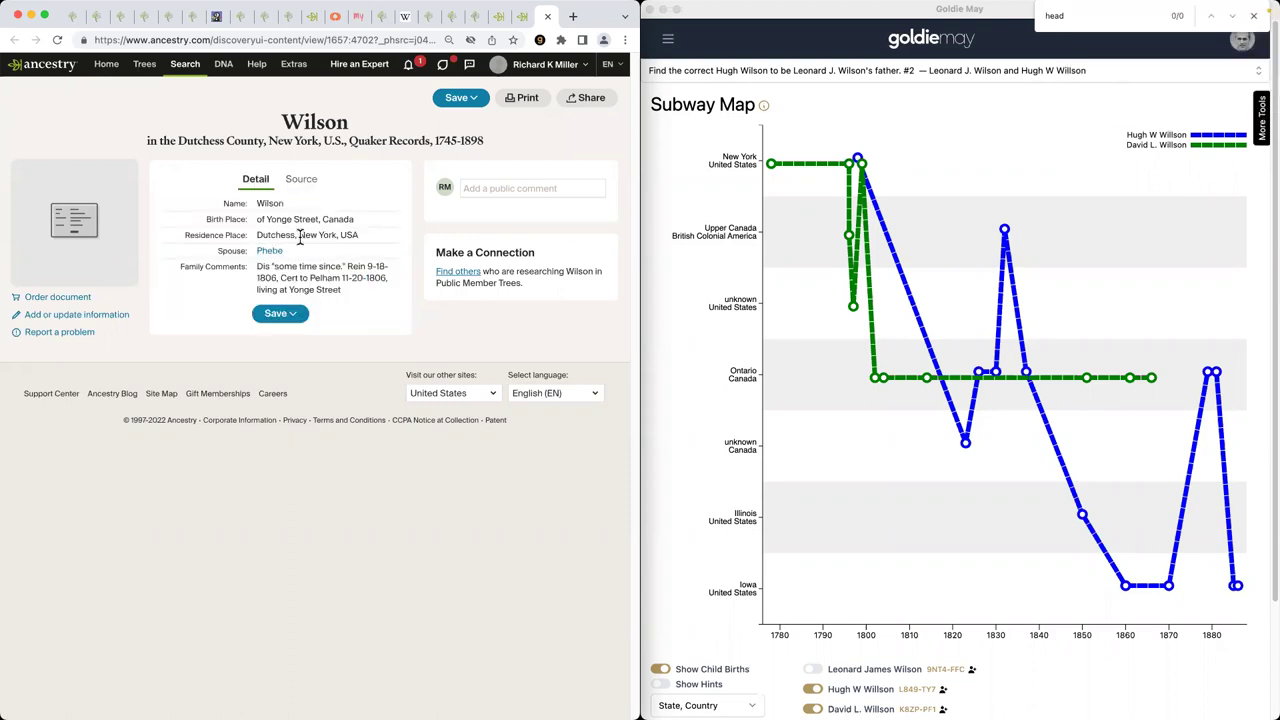
pyautogui.moveTo(257, 219); pyautogui.dragTo(365, 219)
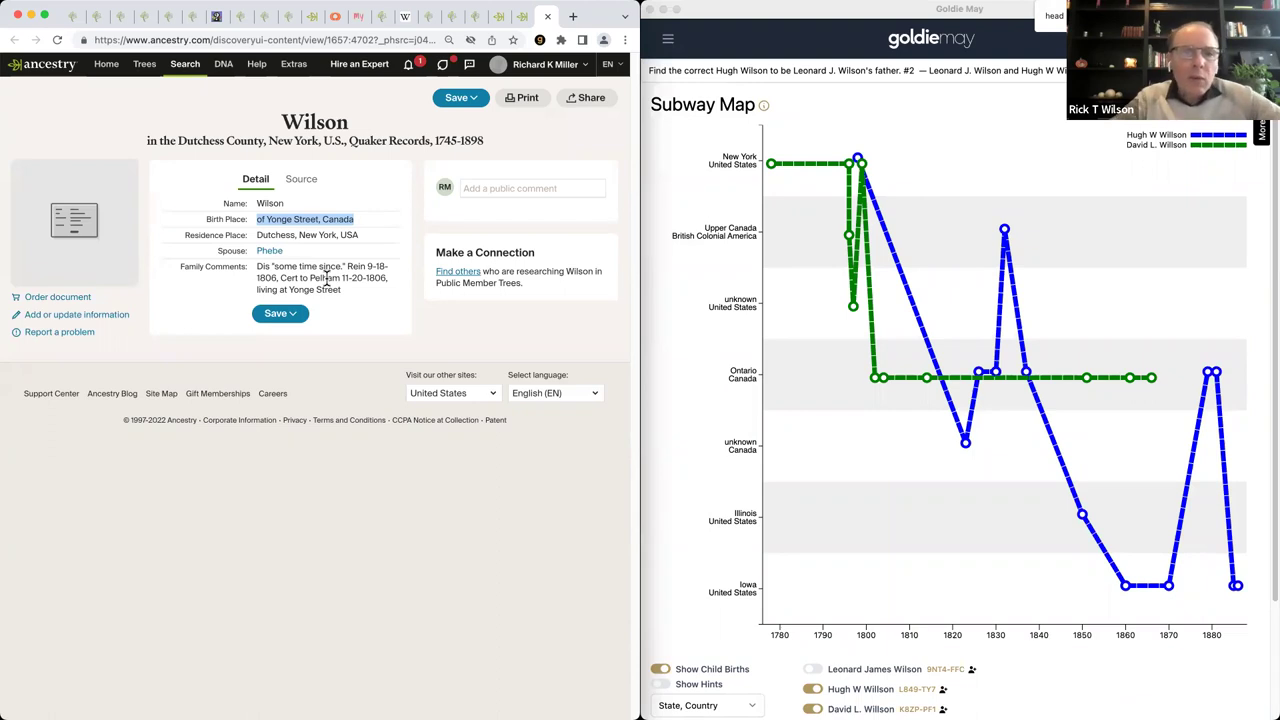
# Step: Open the other Dutchess County Quaker result, the one with a marriage date, and examine its source and details
pyautogui.press('super+bracketleft')
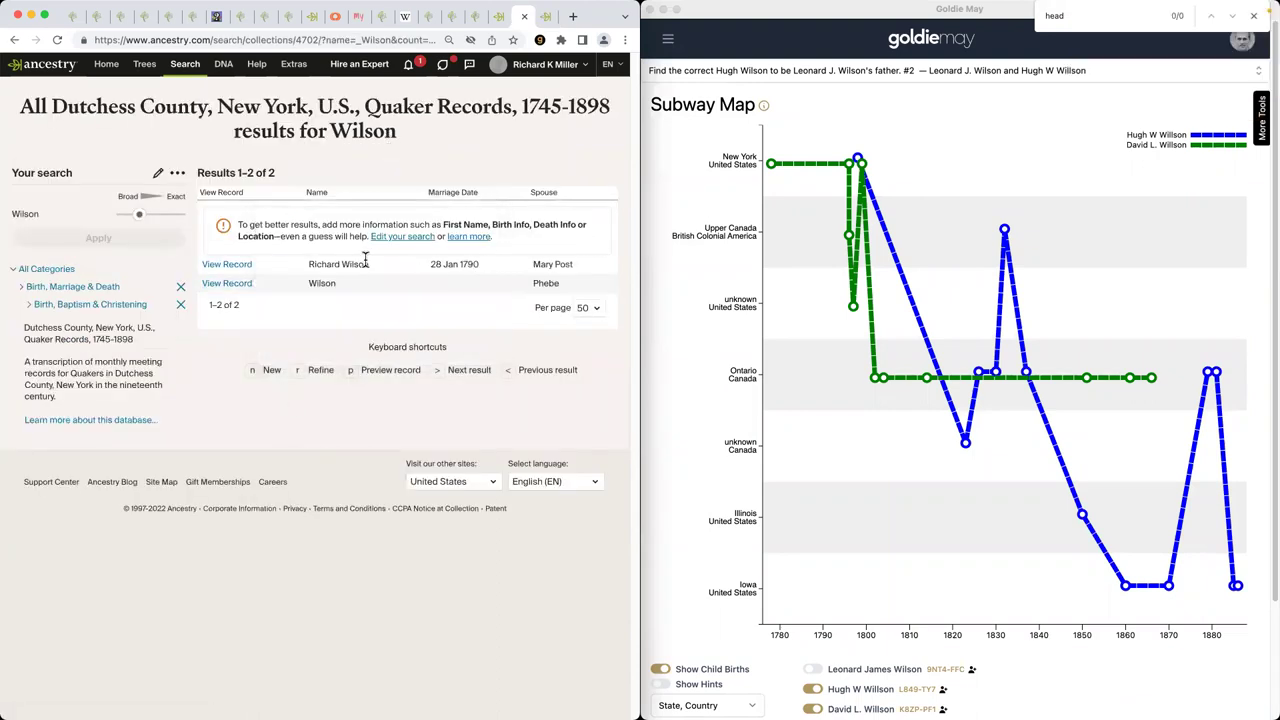
pyautogui.click(227, 264)
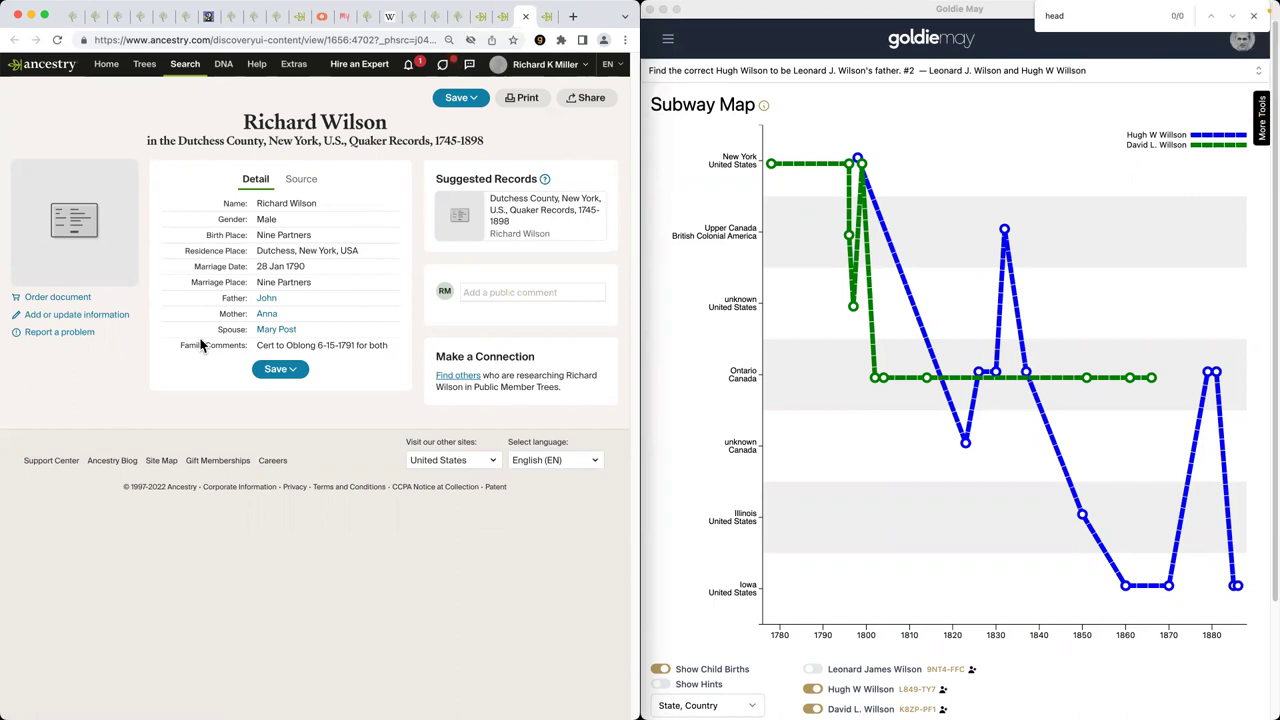
pyautogui.click(303, 178)
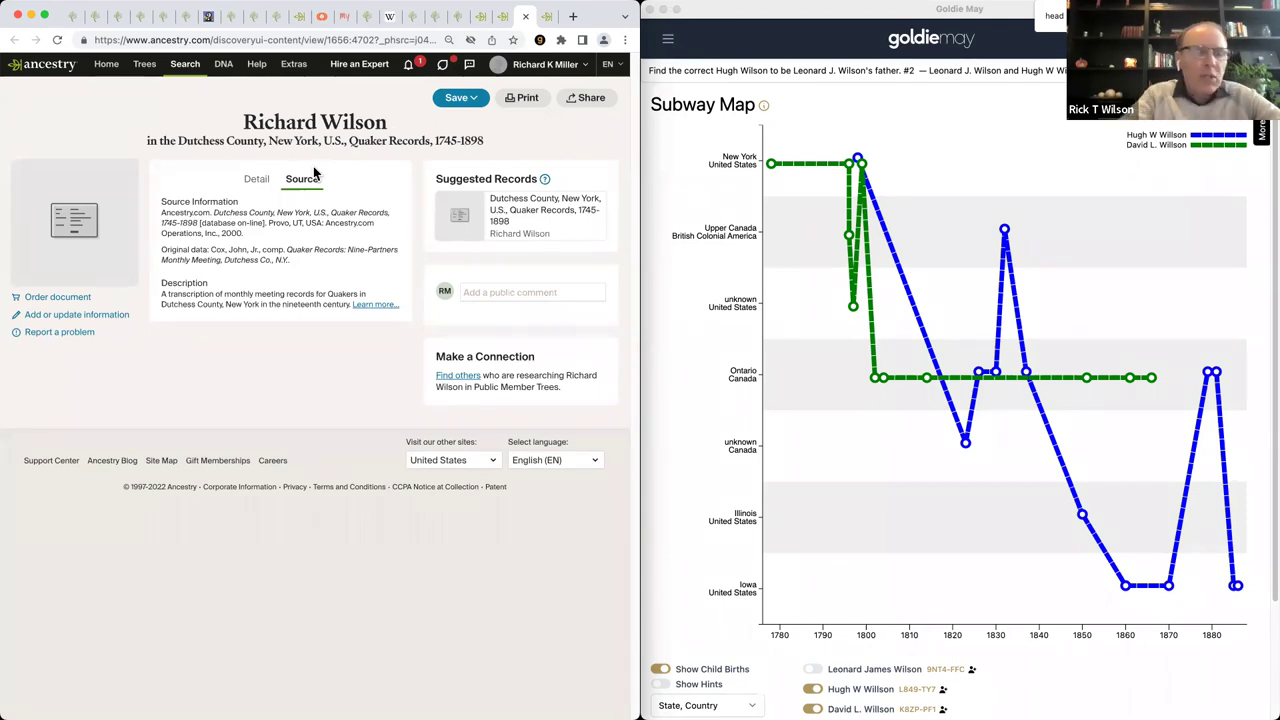
pyautogui.click(302, 181)
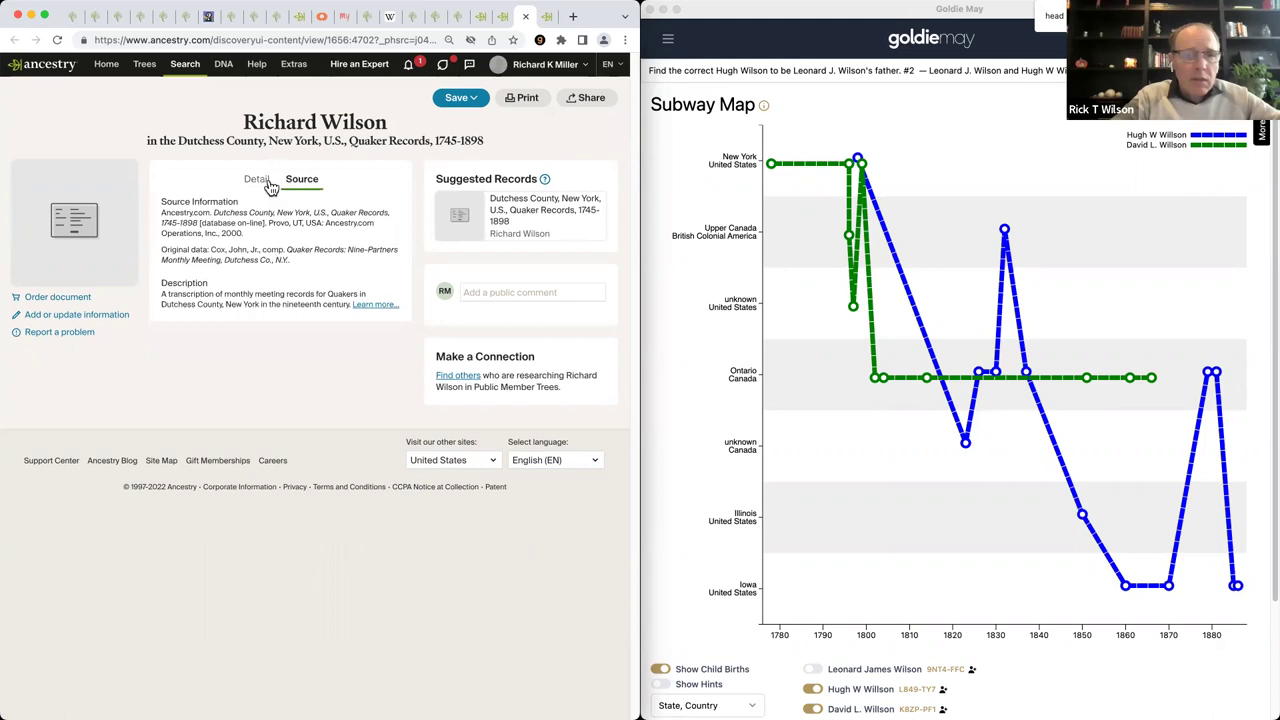
pyautogui.click(266, 182)
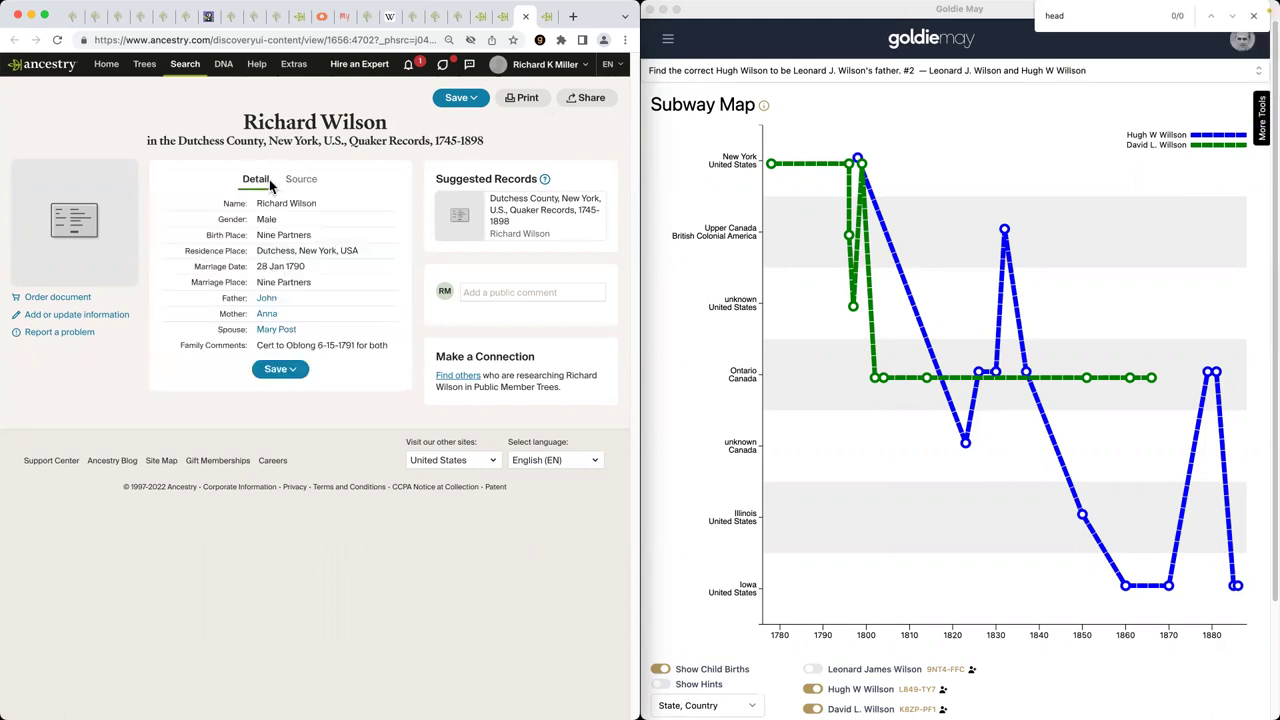
# Step: Check the linked father's Quaker record, return to the Dutchess County record with the marriage date, and examine its source information
pyautogui.click(267, 300)
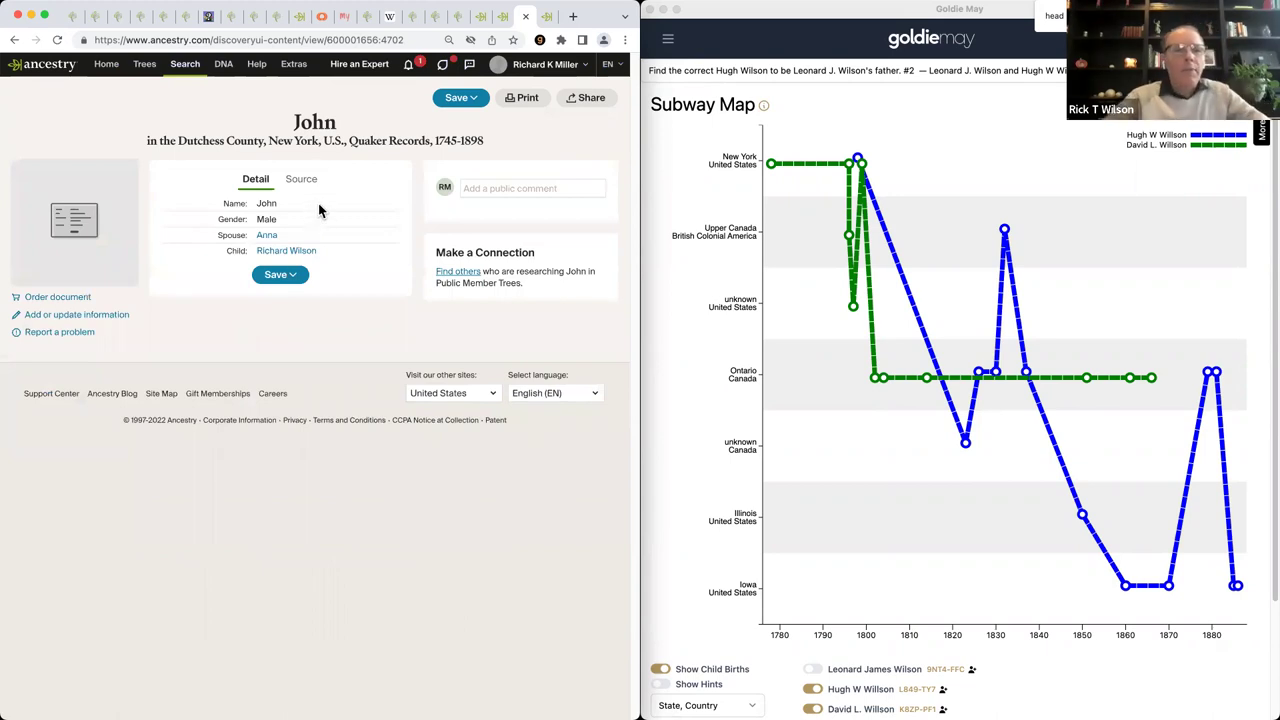
pyautogui.press('super+bracketleft')
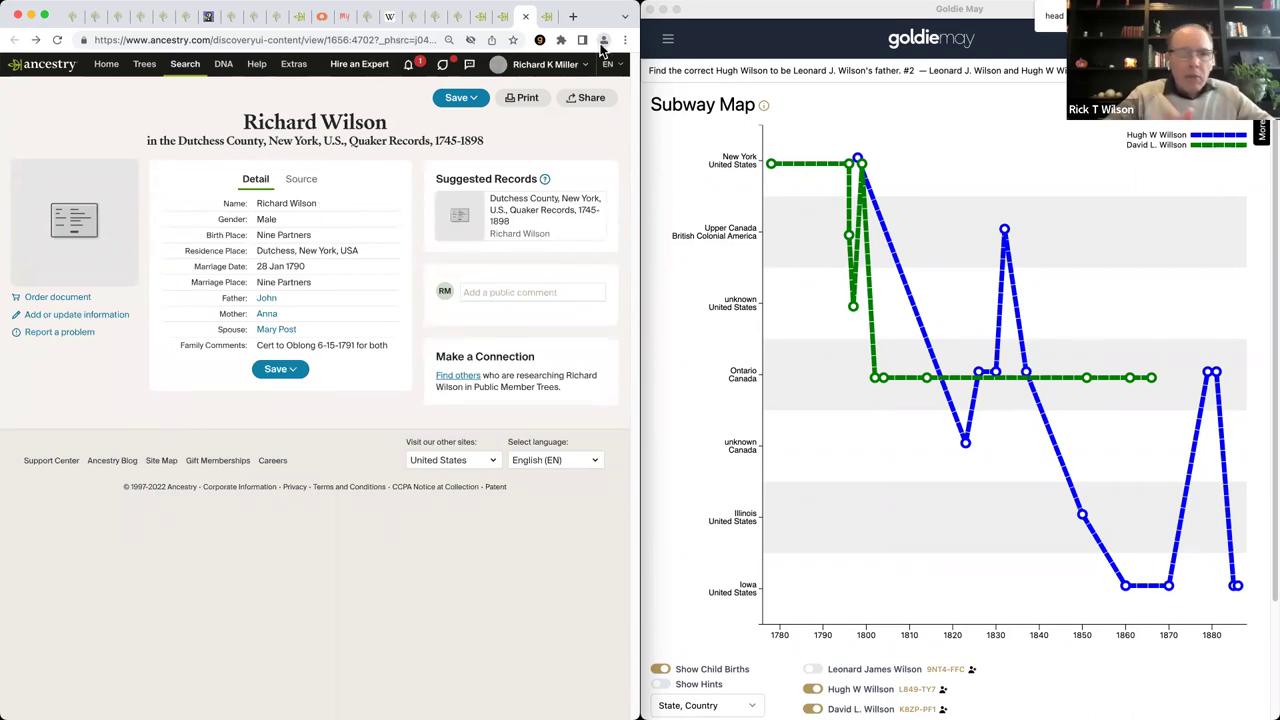
pyautogui.click(304, 180)
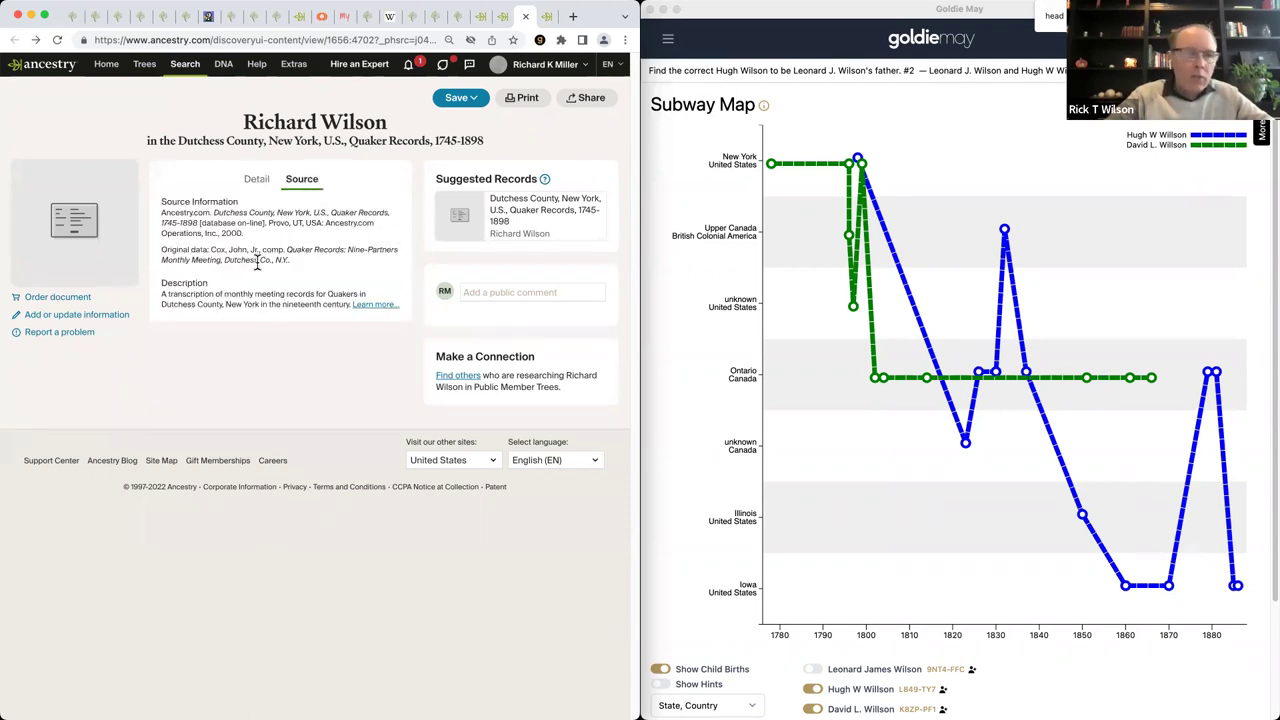
# Step: Add a Goldie May project task reading "Find book:" followed by the record's original data citation for the Nine-Partners Monthly Meeting Quaker Records
pyautogui.moveTo(210, 248); pyautogui.dragTo(291, 261)
pyautogui.press('super+c')
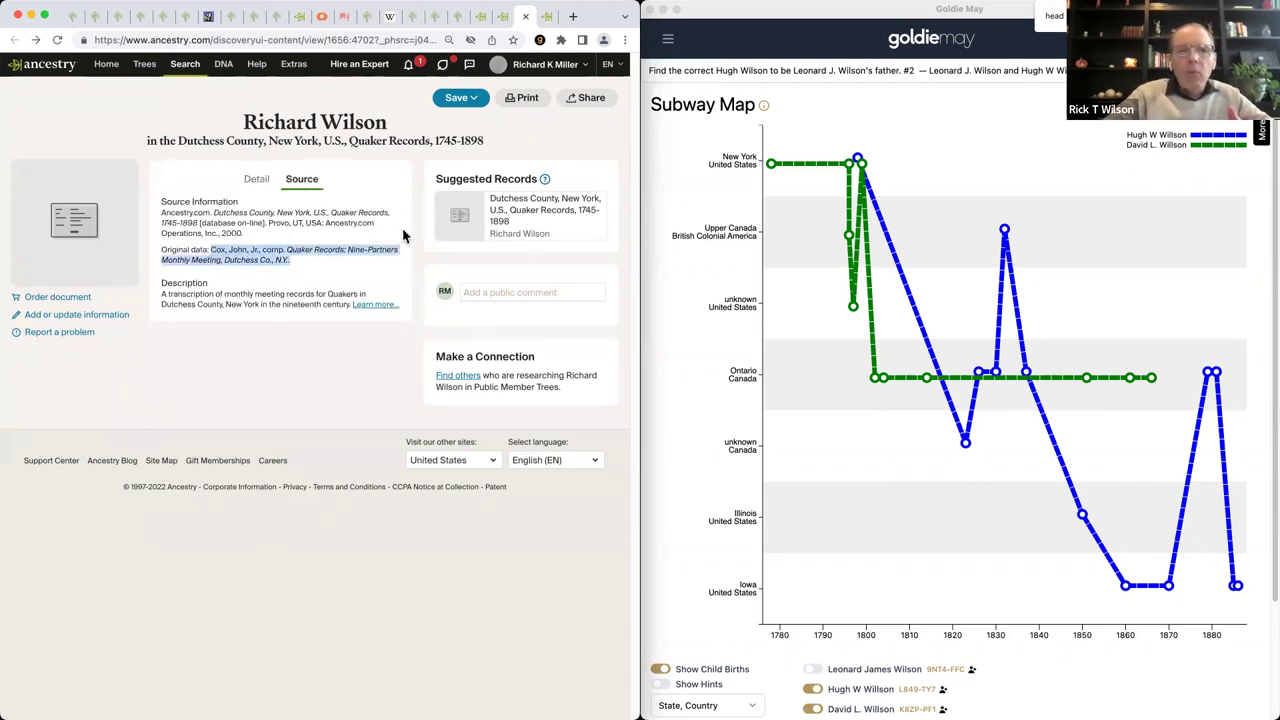
pyautogui.click(929, 41)
pyautogui.click(720, 154)
pyautogui.click(690, 558)
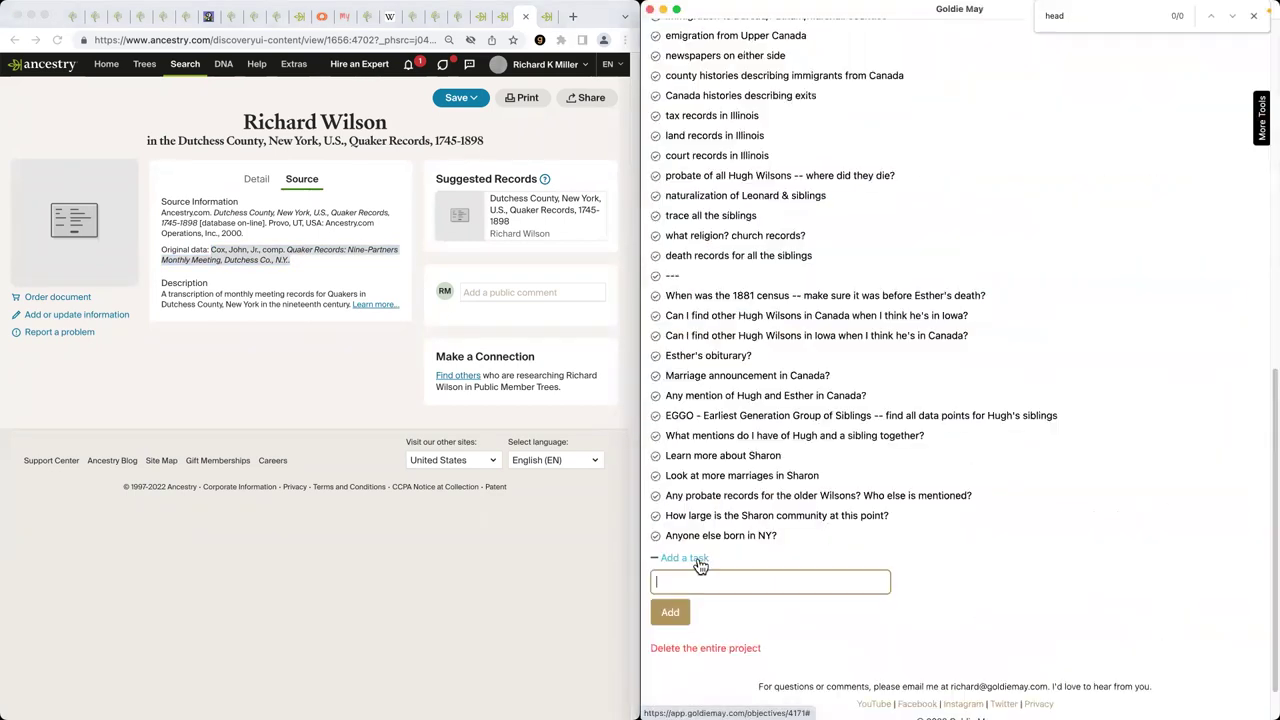
pyautogui.write('Find book:')
pyautogui.press('super+v')
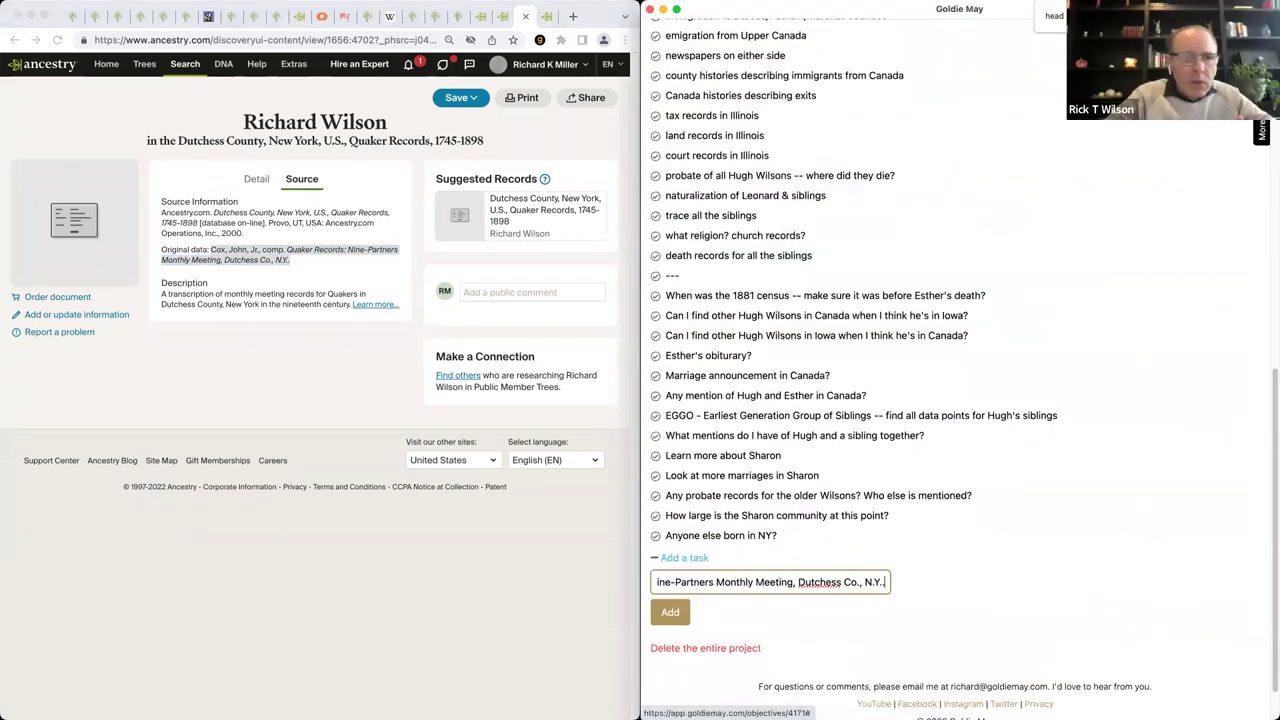
pyautogui.press('Return')
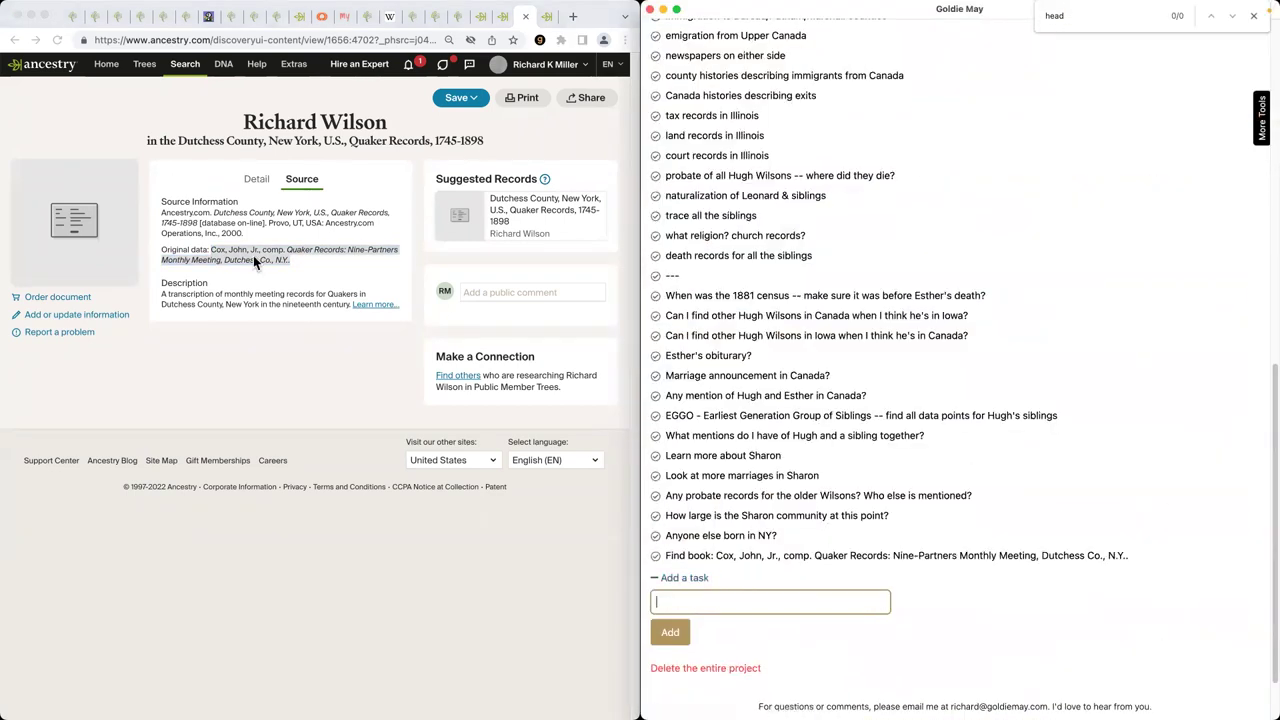
# Step: Search Google Books for the copied citation, with the query reduced to "Quaker Records: Nine-Partners Monthly Meeting, Dutchess Co., N.Y.."
pyautogui.click(305, 267)
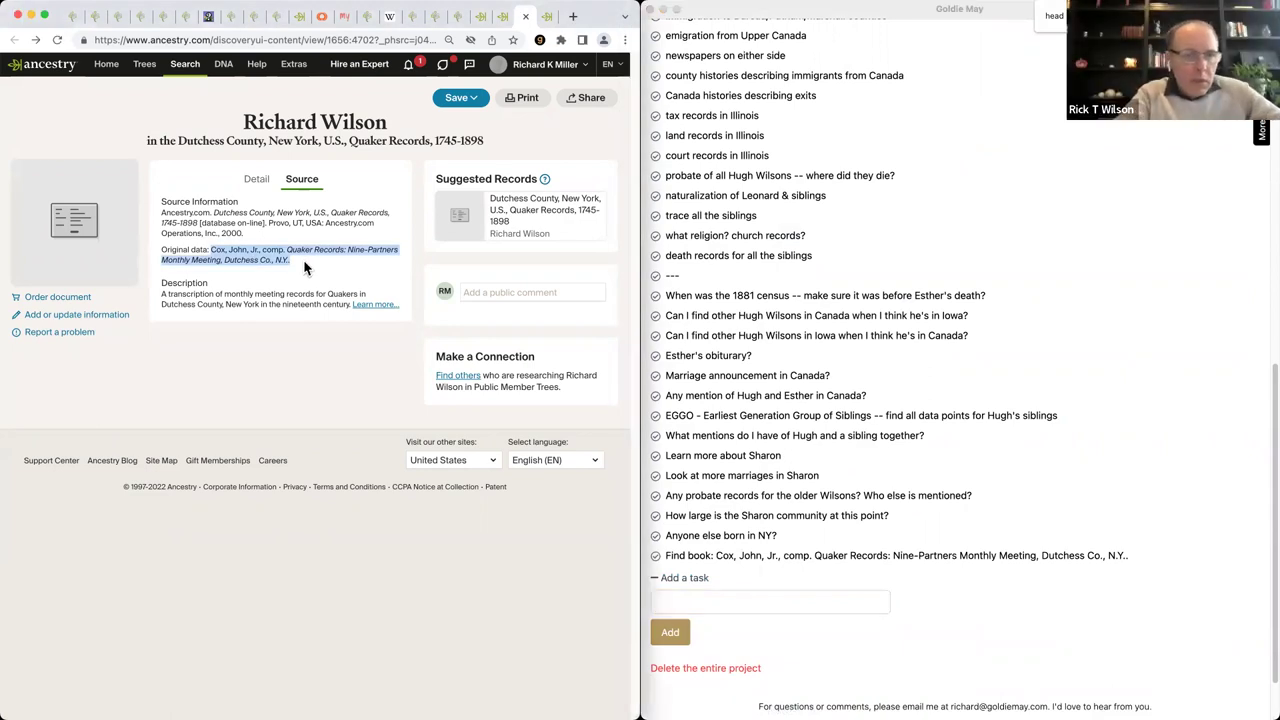
pyautogui.hotkey('ctrl', 't')
pyautogui.write('books')
pyautogui.press('Return')
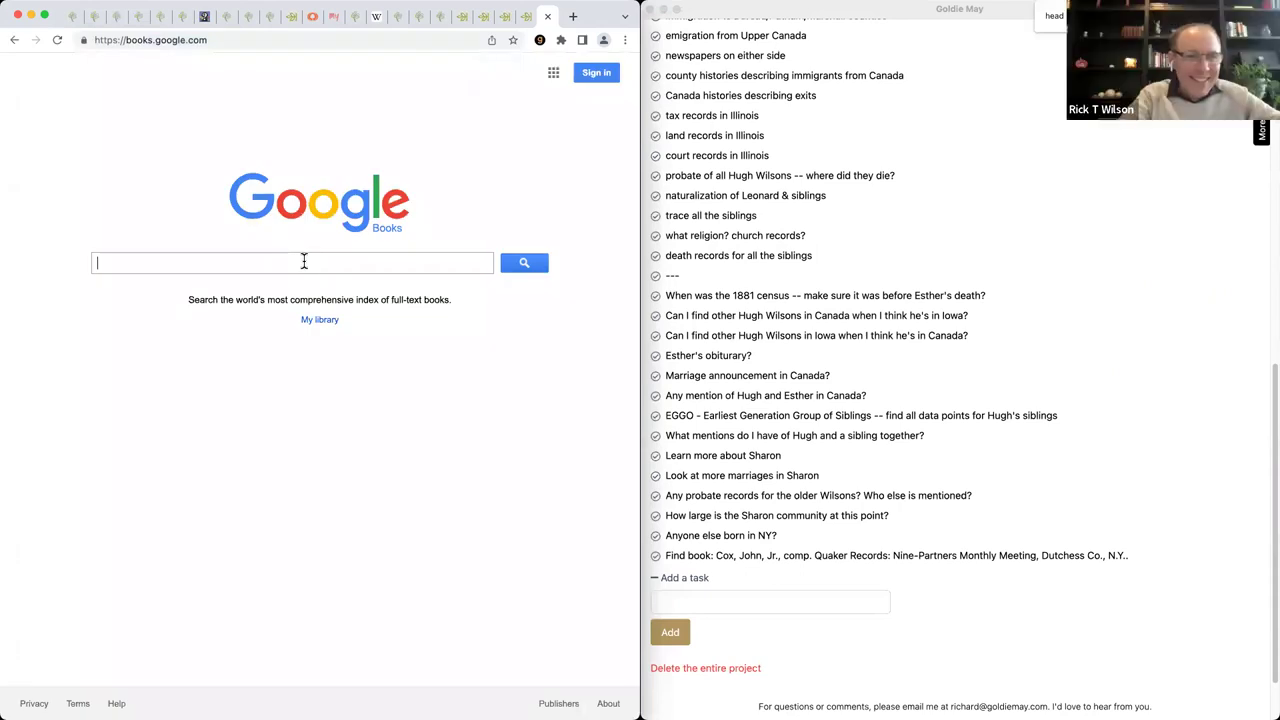
pyautogui.press('super+v')
pyautogui.press('Return')
pyautogui.click(220, 84)
pyautogui.press('super+BackSpace')
pyautogui.press('Return')
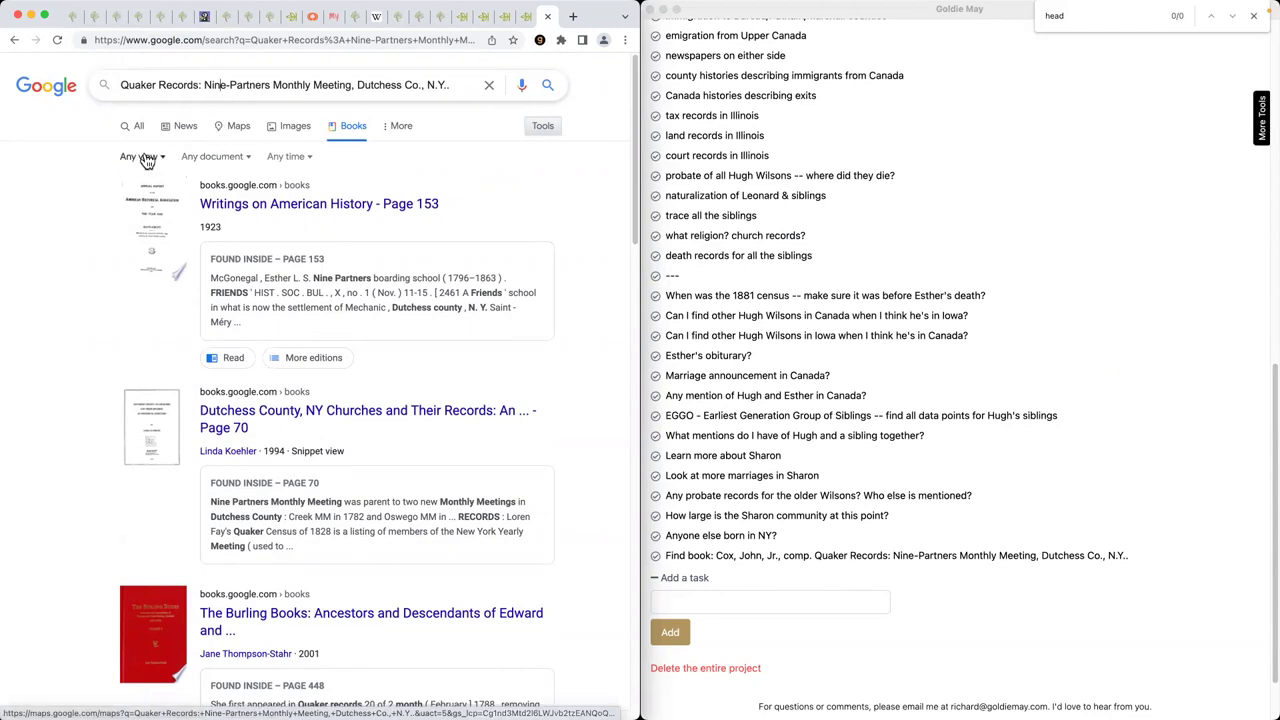
# Step: Narrow the book search to "Nine-Partners Monthly Meeting"
pyautogui.moveTo(203, 84); pyautogui.dragTo(45, 85)
pyautogui.press('BackSpace')
pyautogui.moveTo(365, 85); pyautogui.dragTo(268, 85)
pyautogui.press('BackSpace')
pyautogui.press('Return')
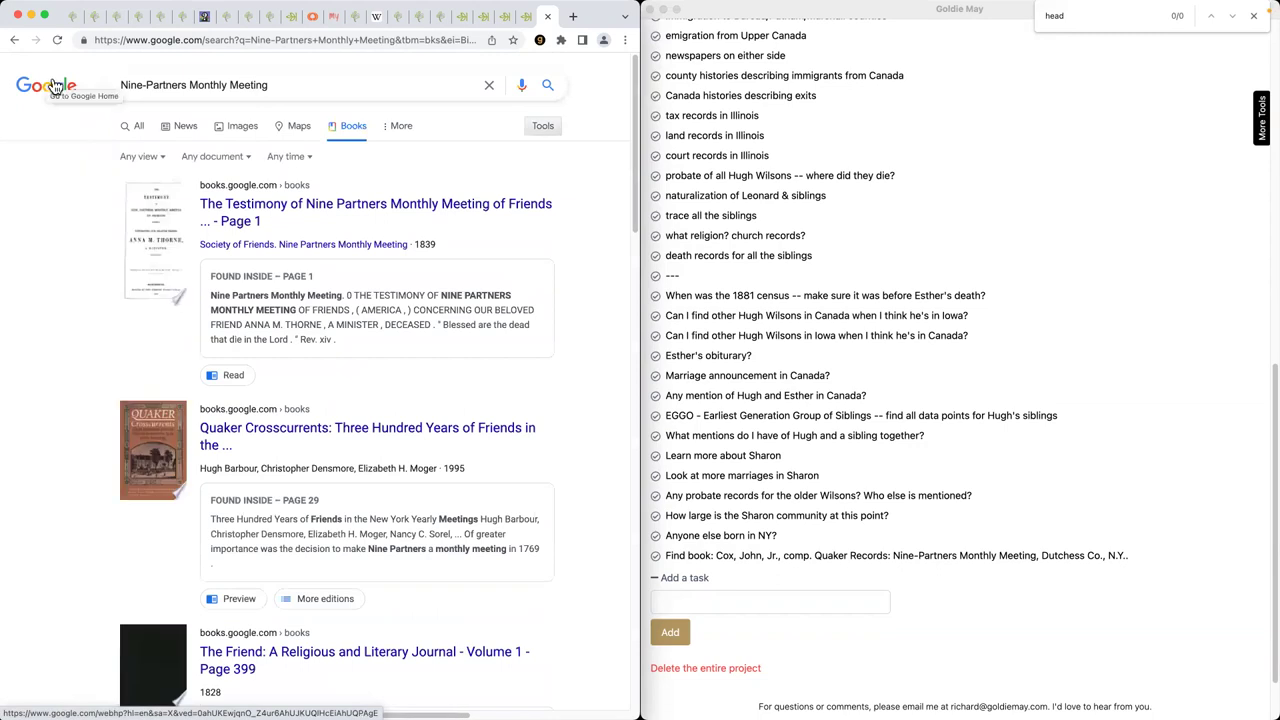
# Step: Open The Testimony of Nine Partners Monthly Meeting of Friends and The History of Dutchess County, New York in separate tabs
pyautogui.scroll(-15, 313, 280)
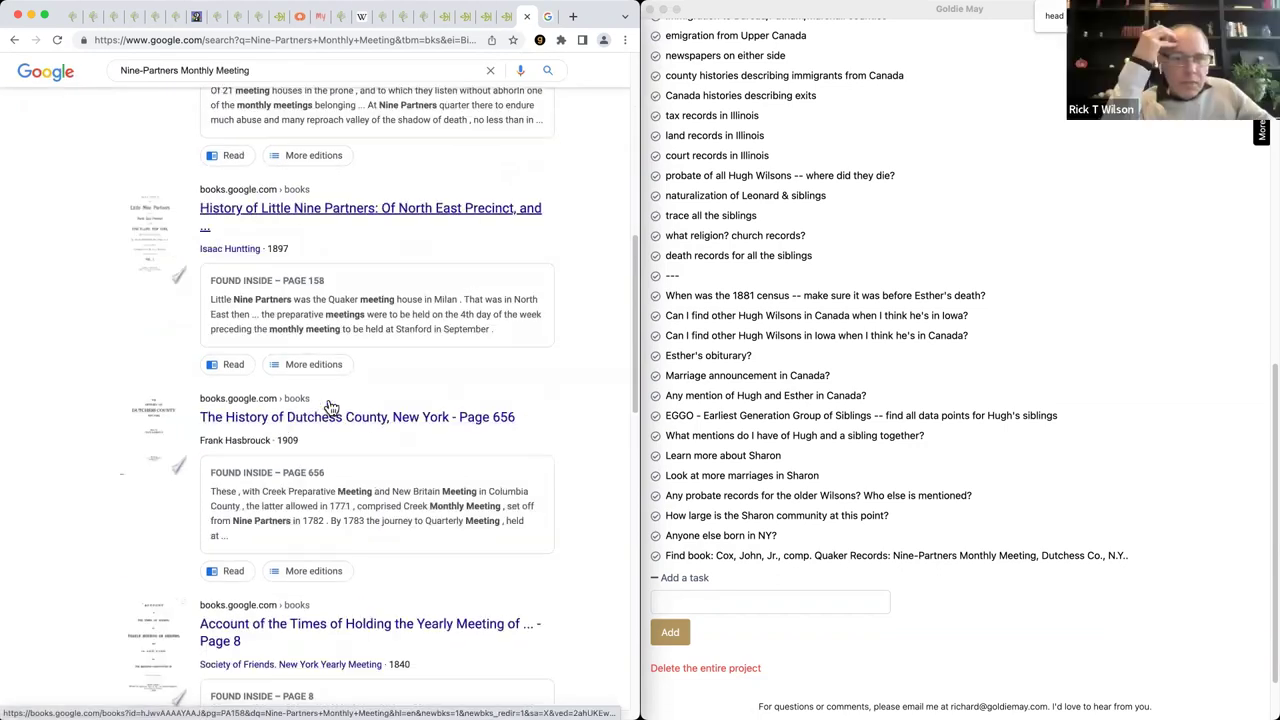
pyautogui.scroll(-3, 281, 416)
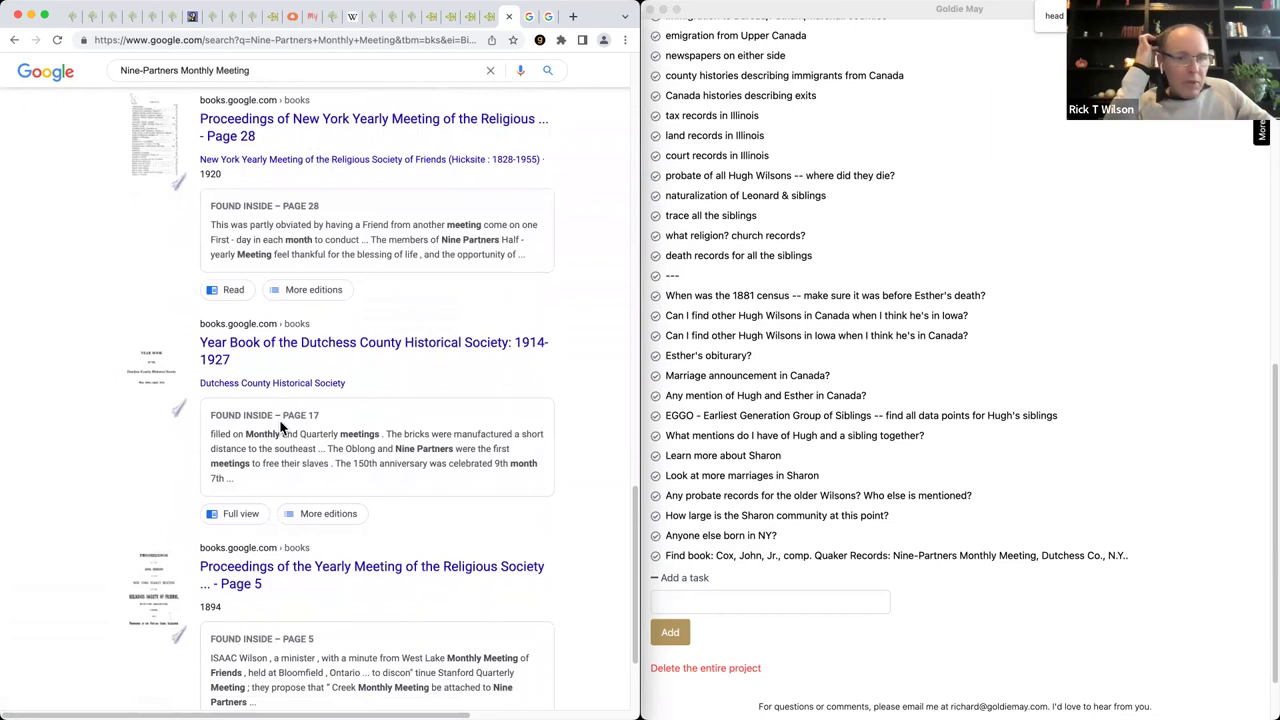
pyautogui.click(281, 422)
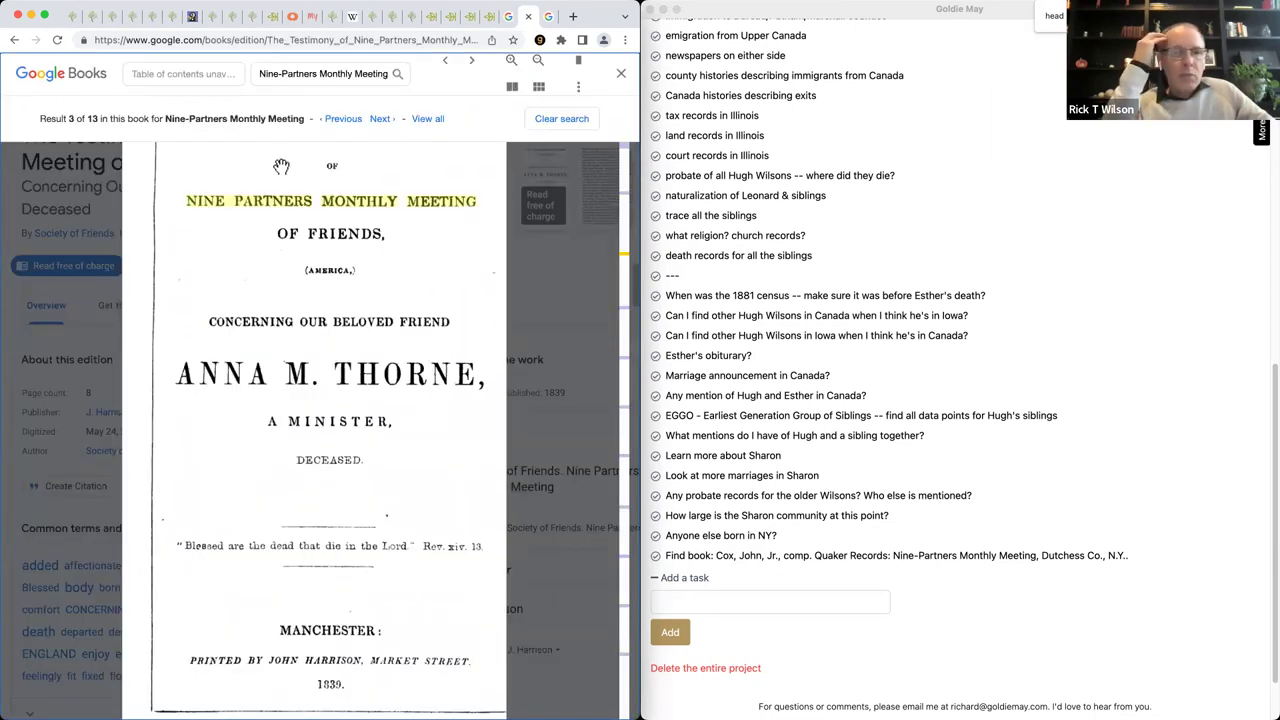
# Step: Add the web address of The Testimony of Nine Partners Monthly Meeting book as a task in the Goldie May project
pyautogui.click(323, 37)
pyautogui.hotkey('ctrl', 'c')
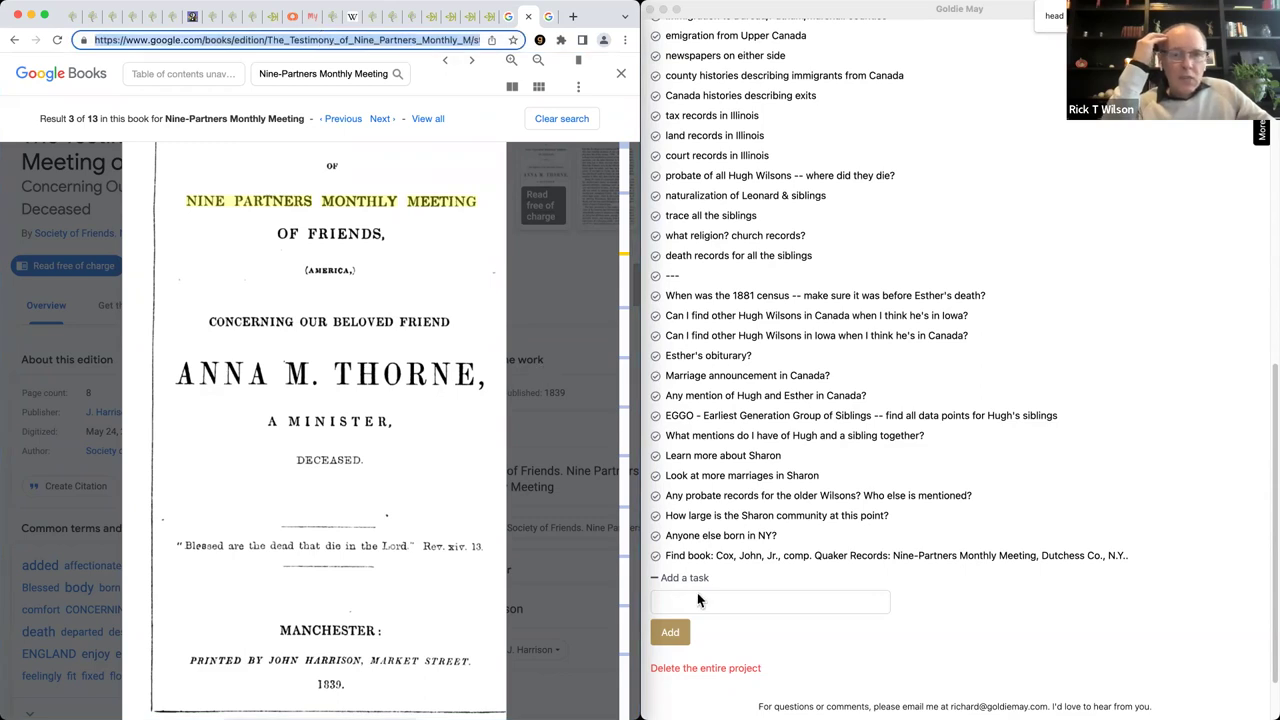
pyautogui.click(702, 601)
pyautogui.hotkey('ctrl', 'v')
pyautogui.press('Return')
# Step: Add the link to page 656 of The History of Dutchess County, New York as a task, and return to the book search results
pyautogui.hotkey('ctrl', 'Tab')
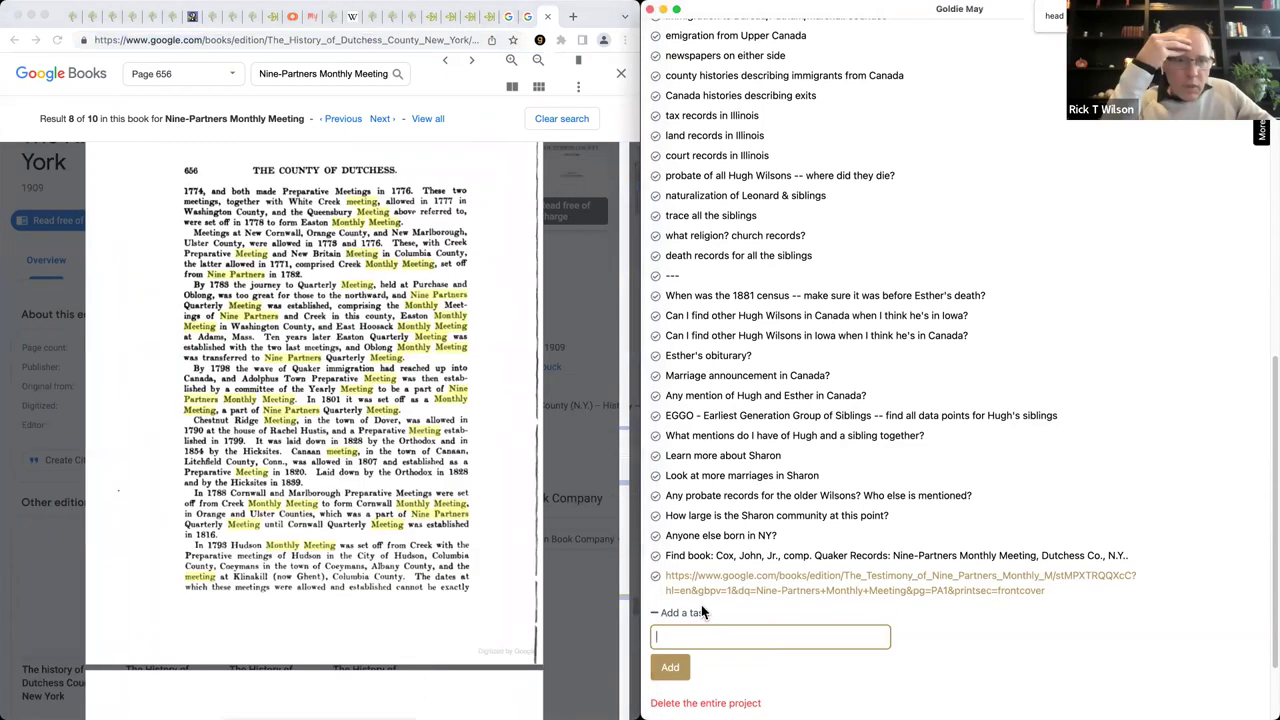
pyautogui.hotkey('ctrl', 'v')
pyautogui.press('Return')
pyautogui.click(509, 16)
pyautogui.scroll(10, 400, 450)
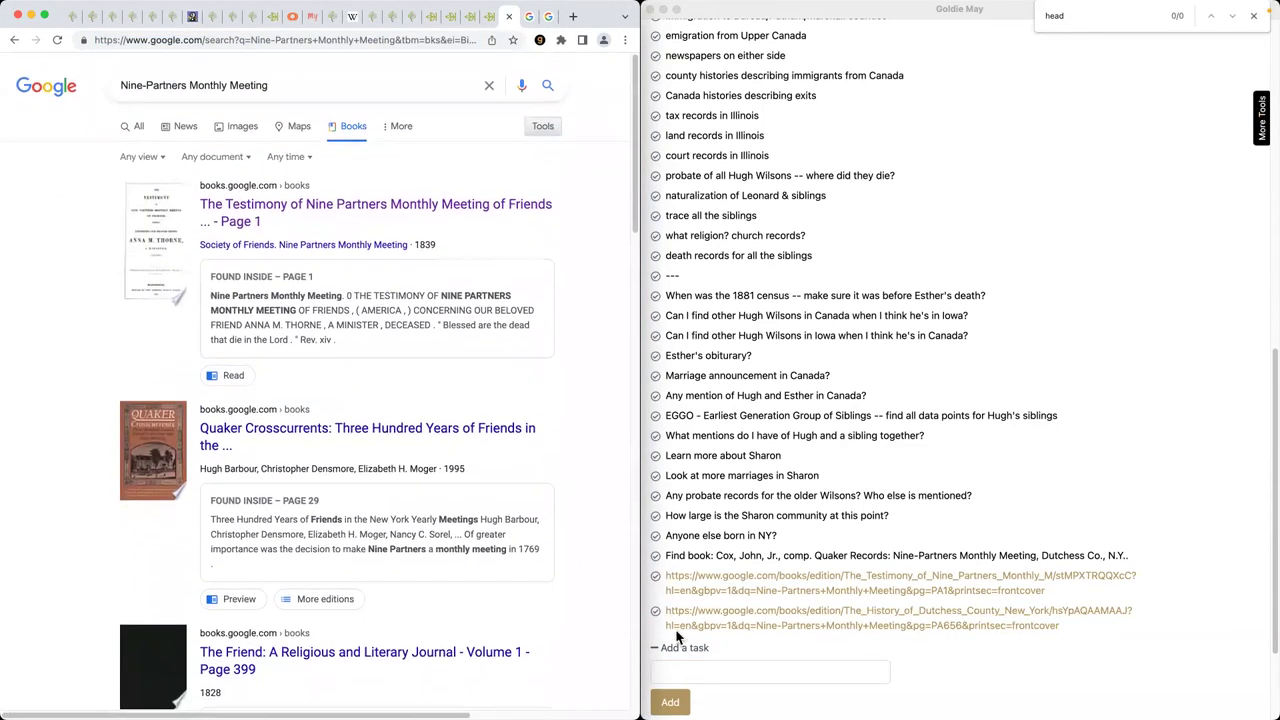
# Step: Add a project task reading "archive.org books"
pyautogui.click(690, 670)
pyautogui.write('archive.org books')
pyautogui.press('Return')
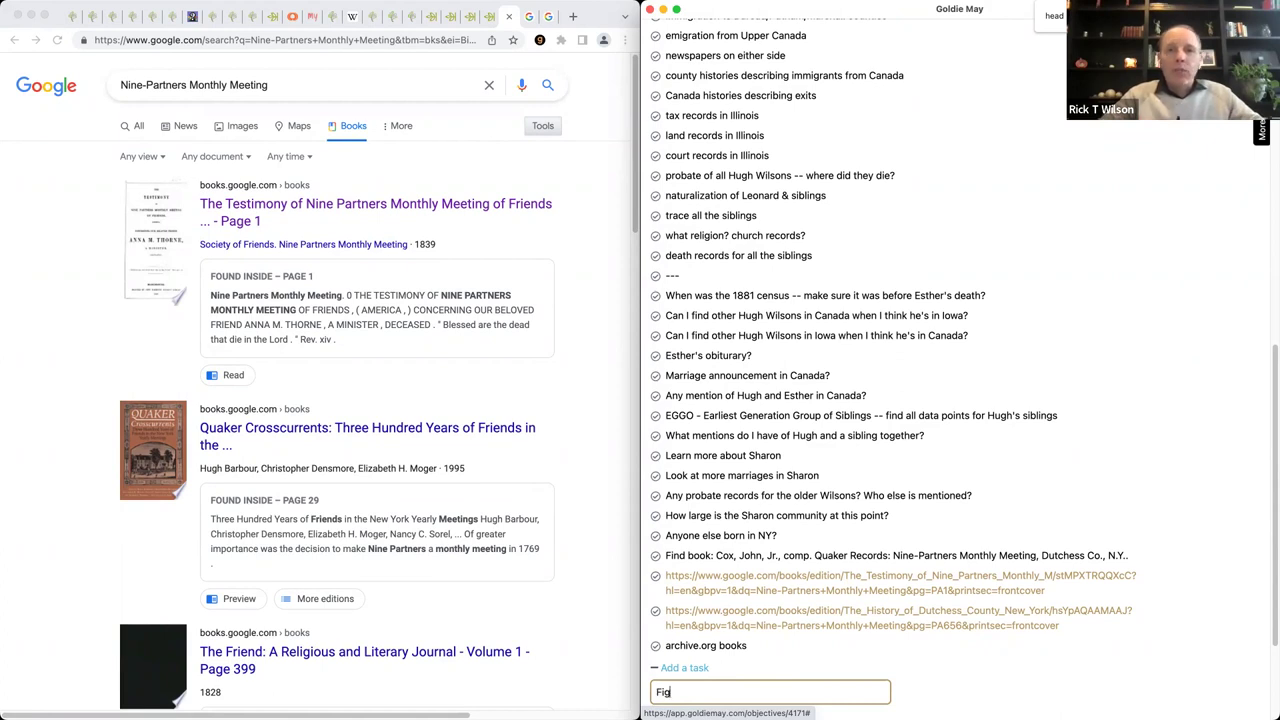
# Step: Add a project task reading "Figure out the migration from Dutchess Co. to Sharon, Ontario"
pyautogui.write('out the migrati')
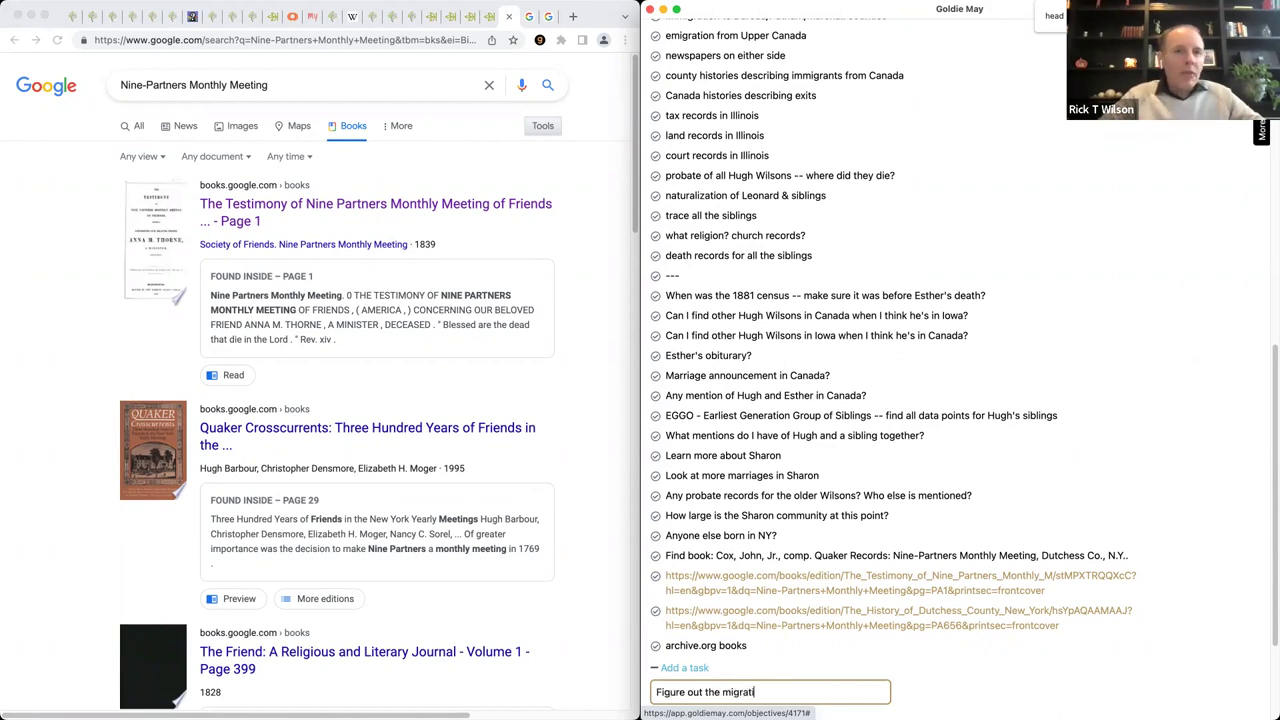
pyautogui.write('no n from Dut')
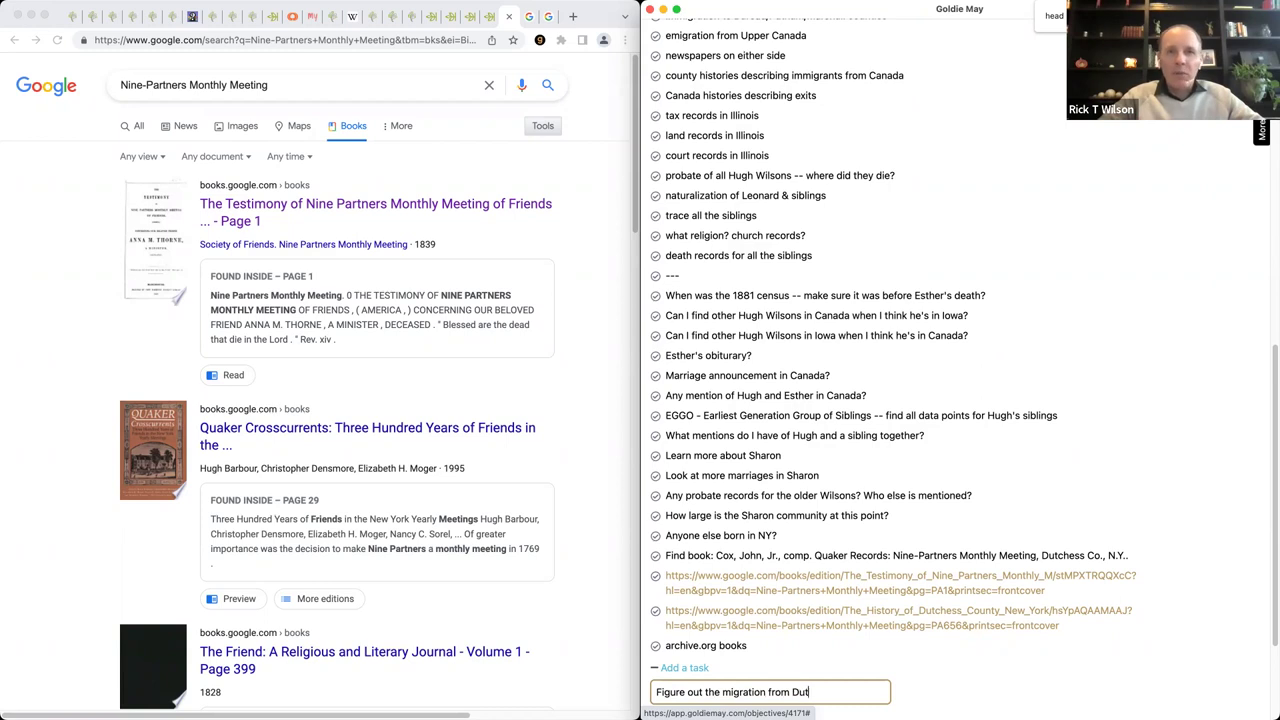
pyautogui.write('chess Co. to Sharon')
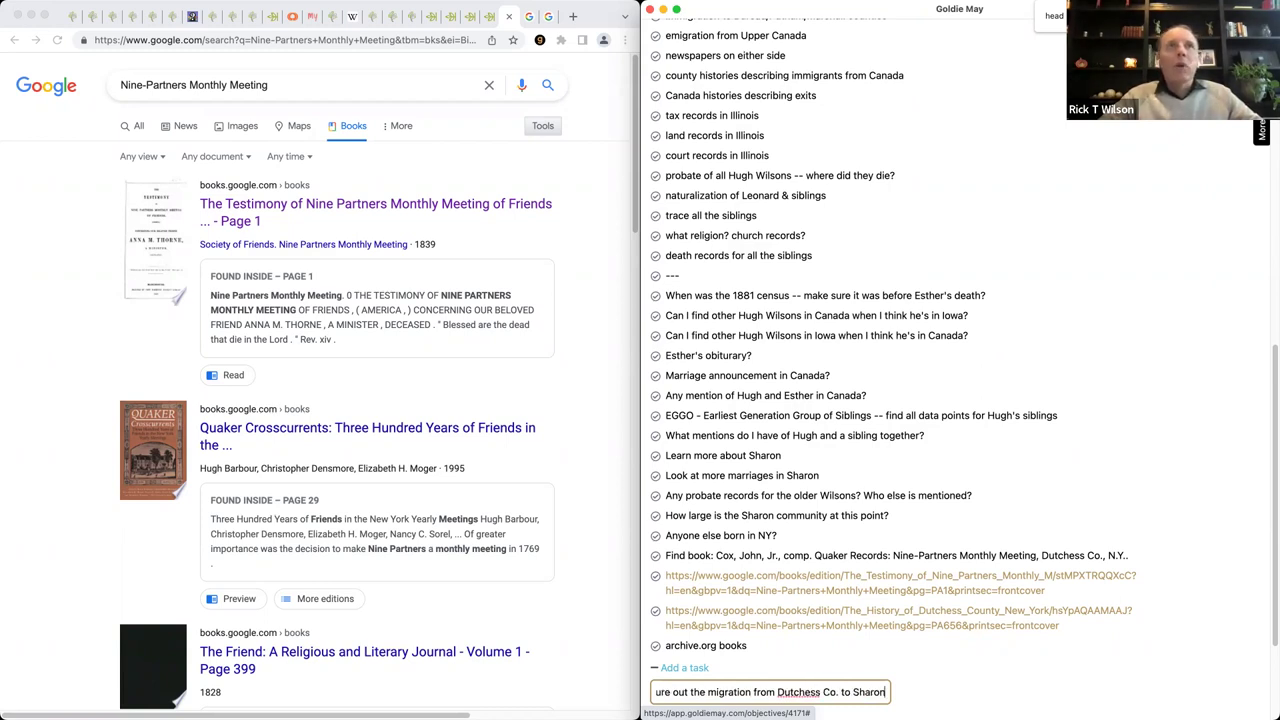
pyautogui.write(', Ontario')
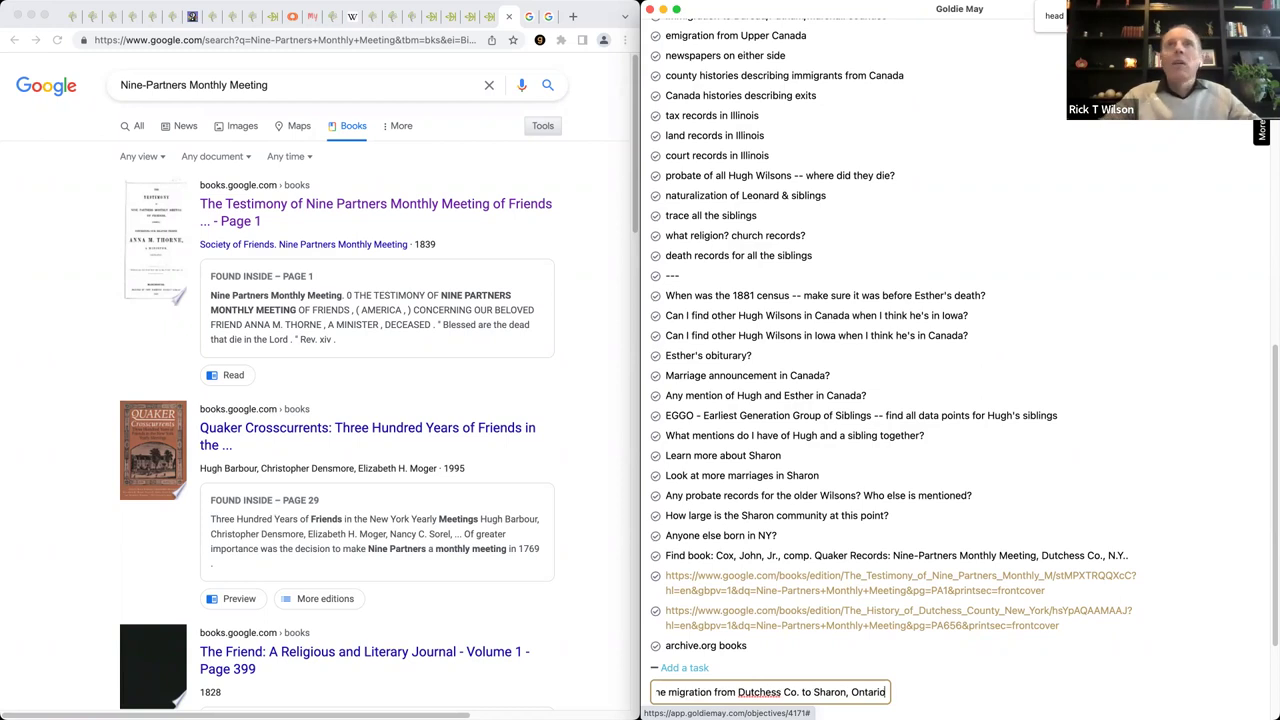
pyautogui.press('Return')
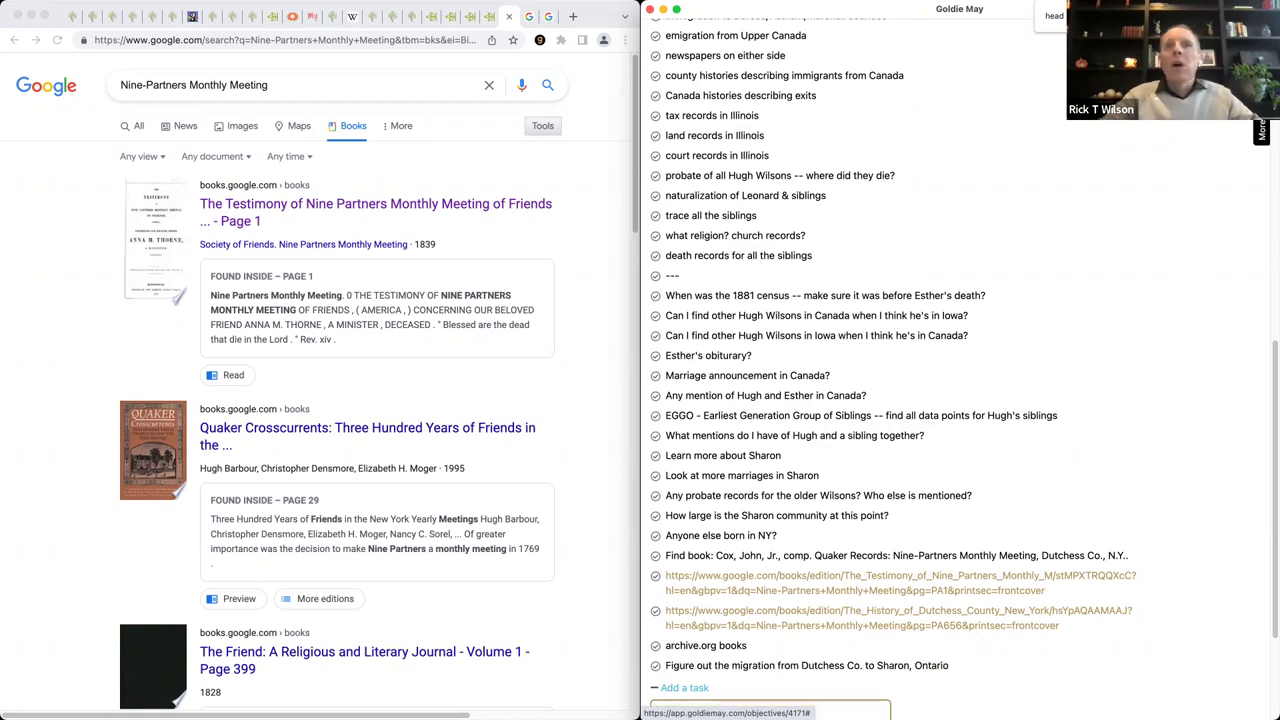